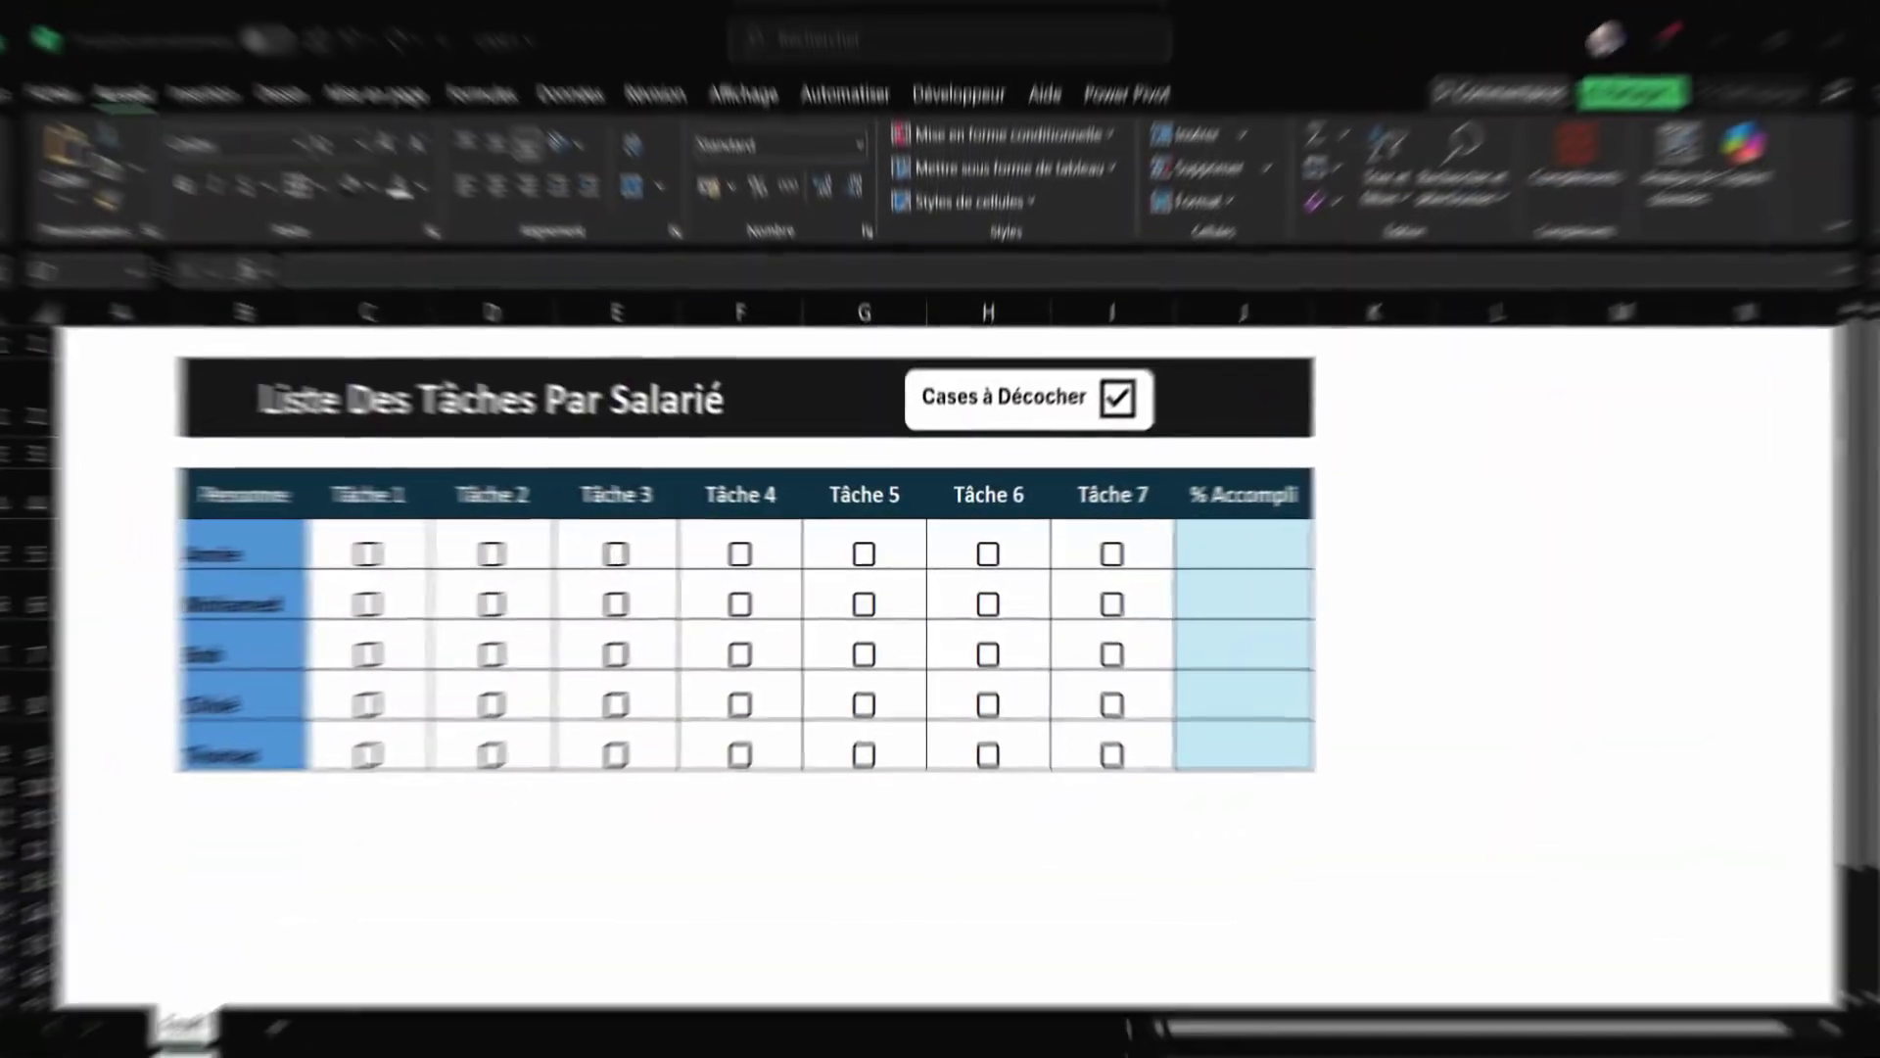
Tick Annie's Tâche 5 and 6, Mohamed's Tâche 6 and Bob's Tâche 5 boxes.
left_click(744, 570)
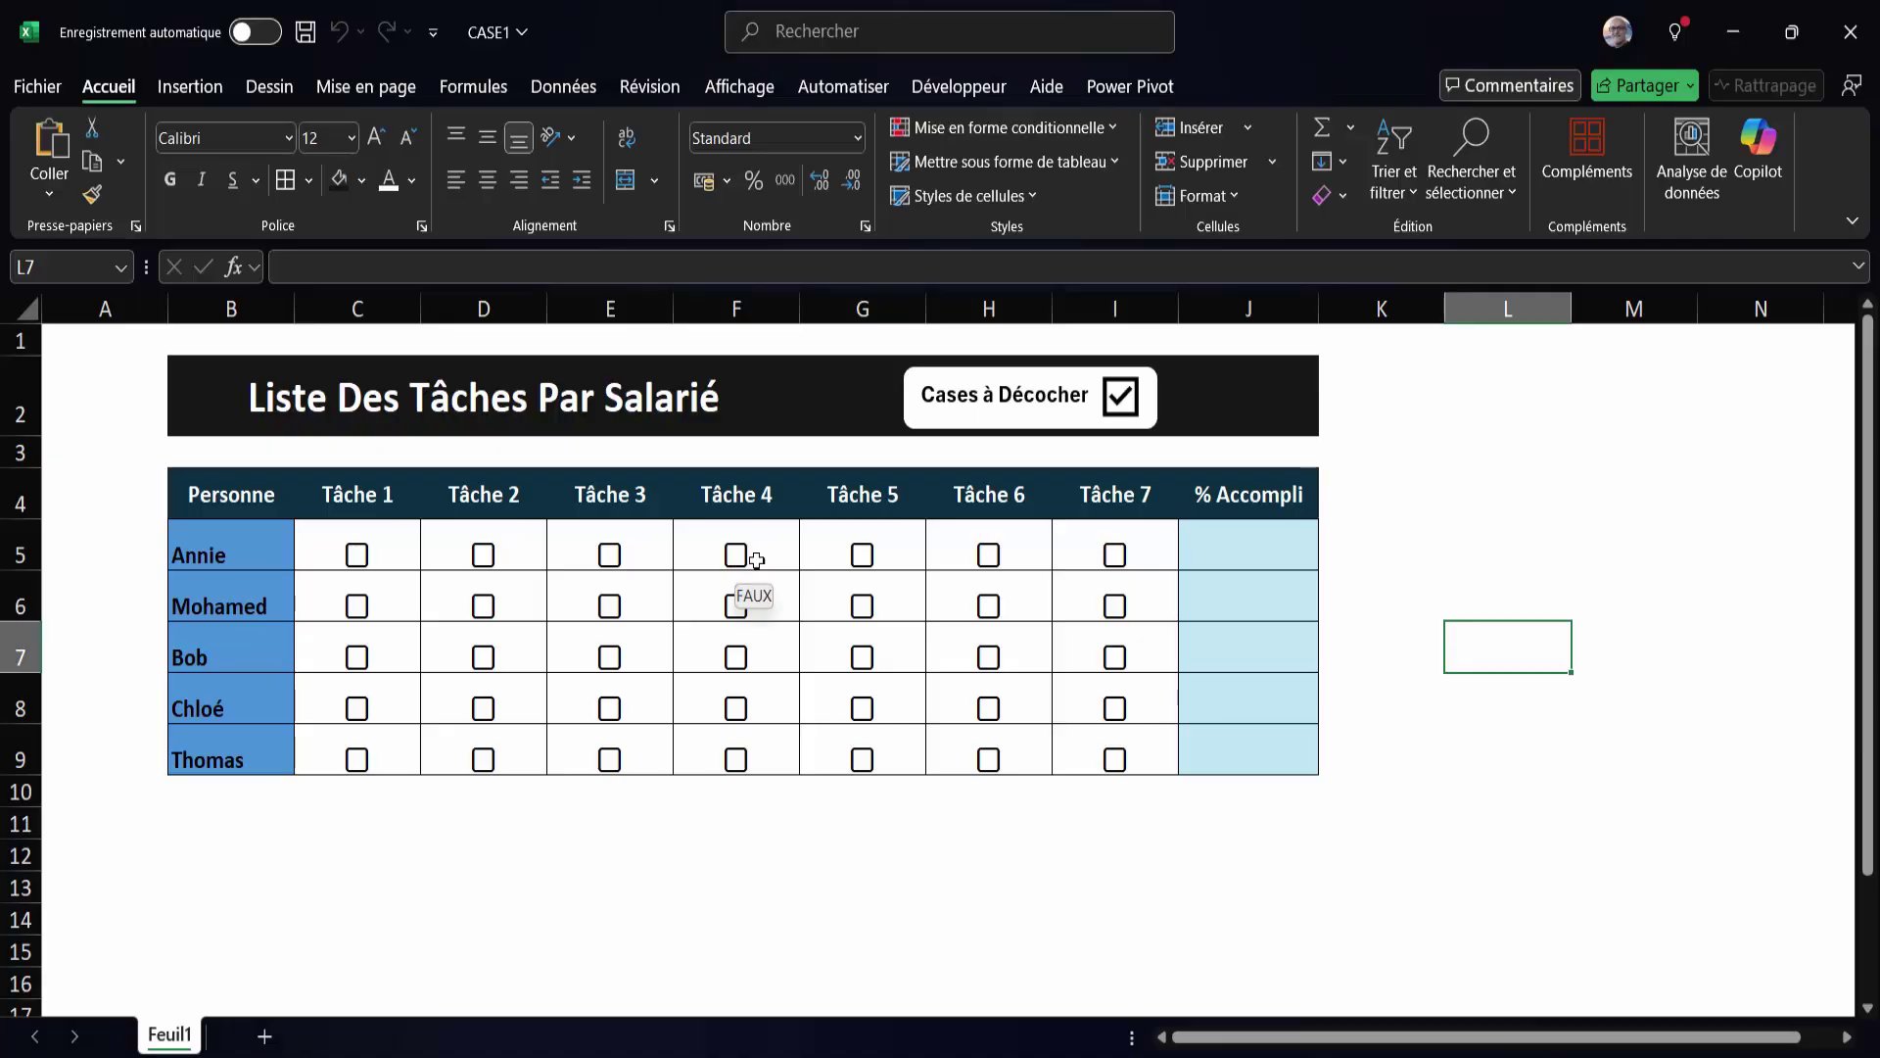
left_click(862, 556)
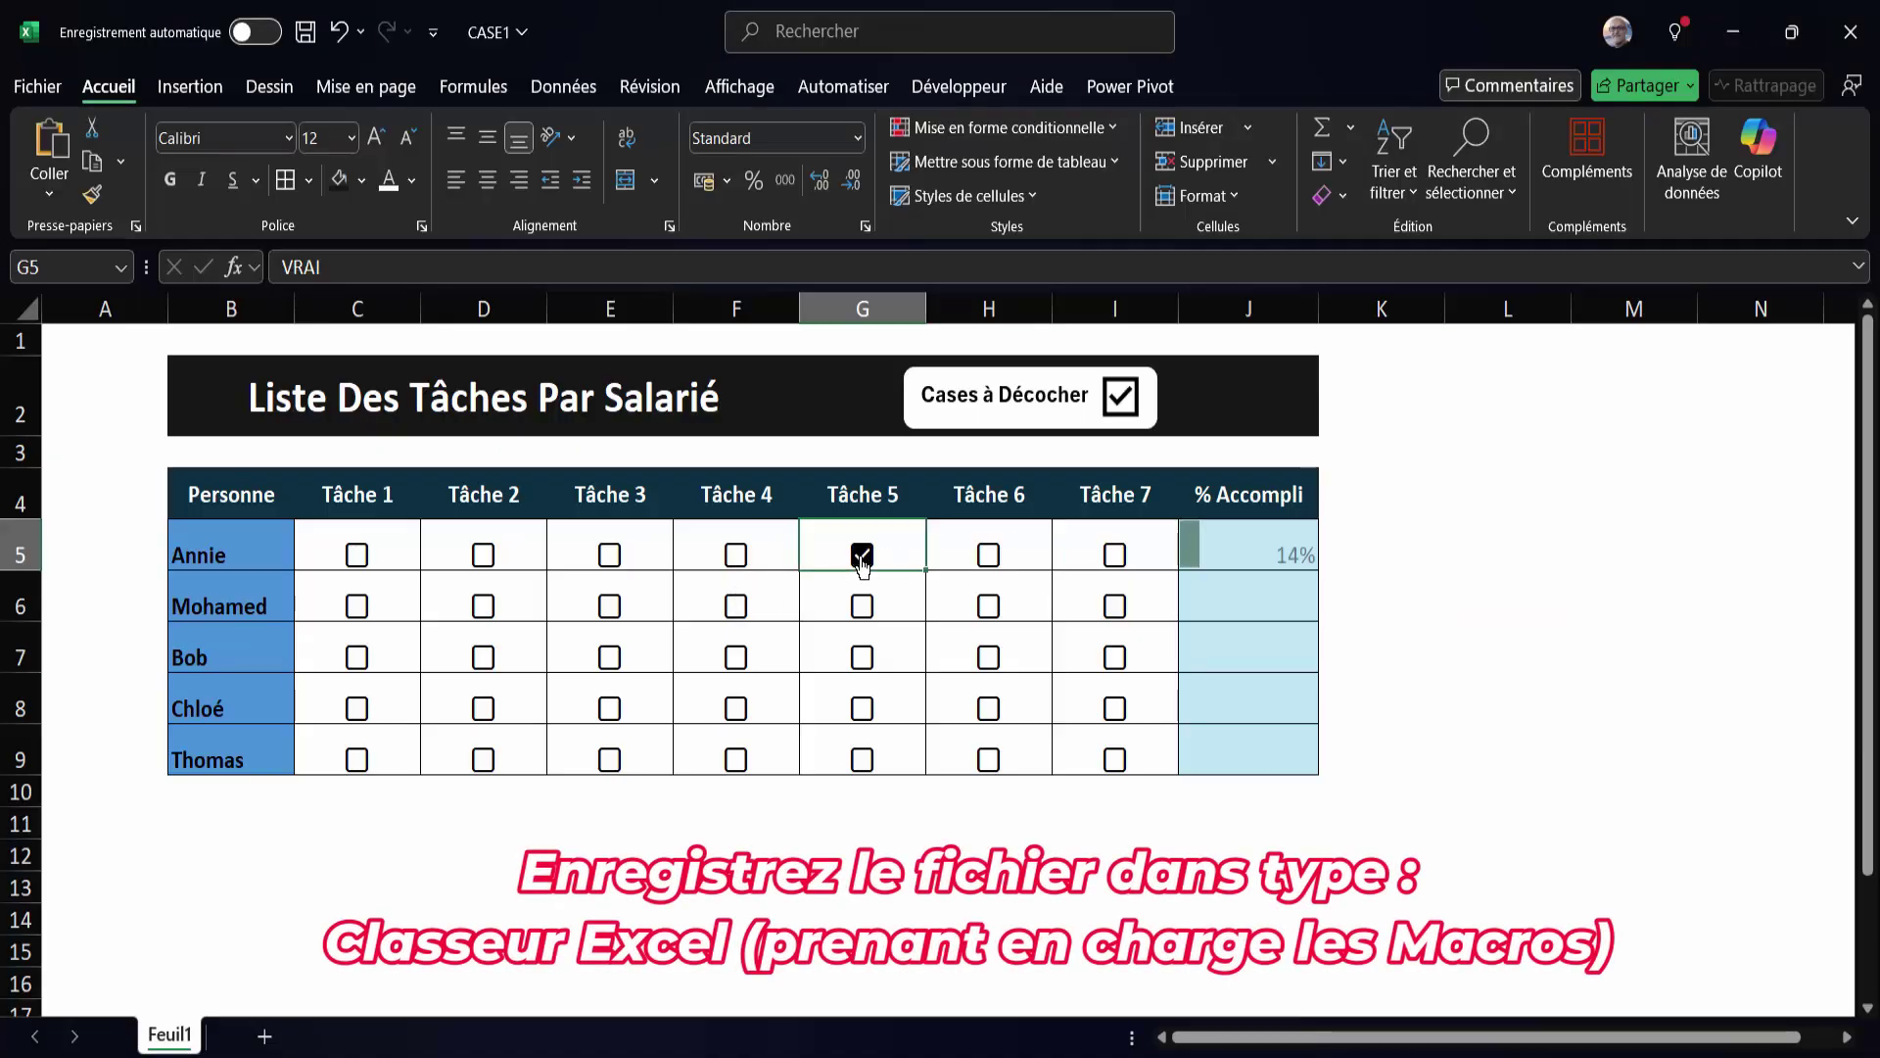
left_click(989, 556)
left_click(989, 607)
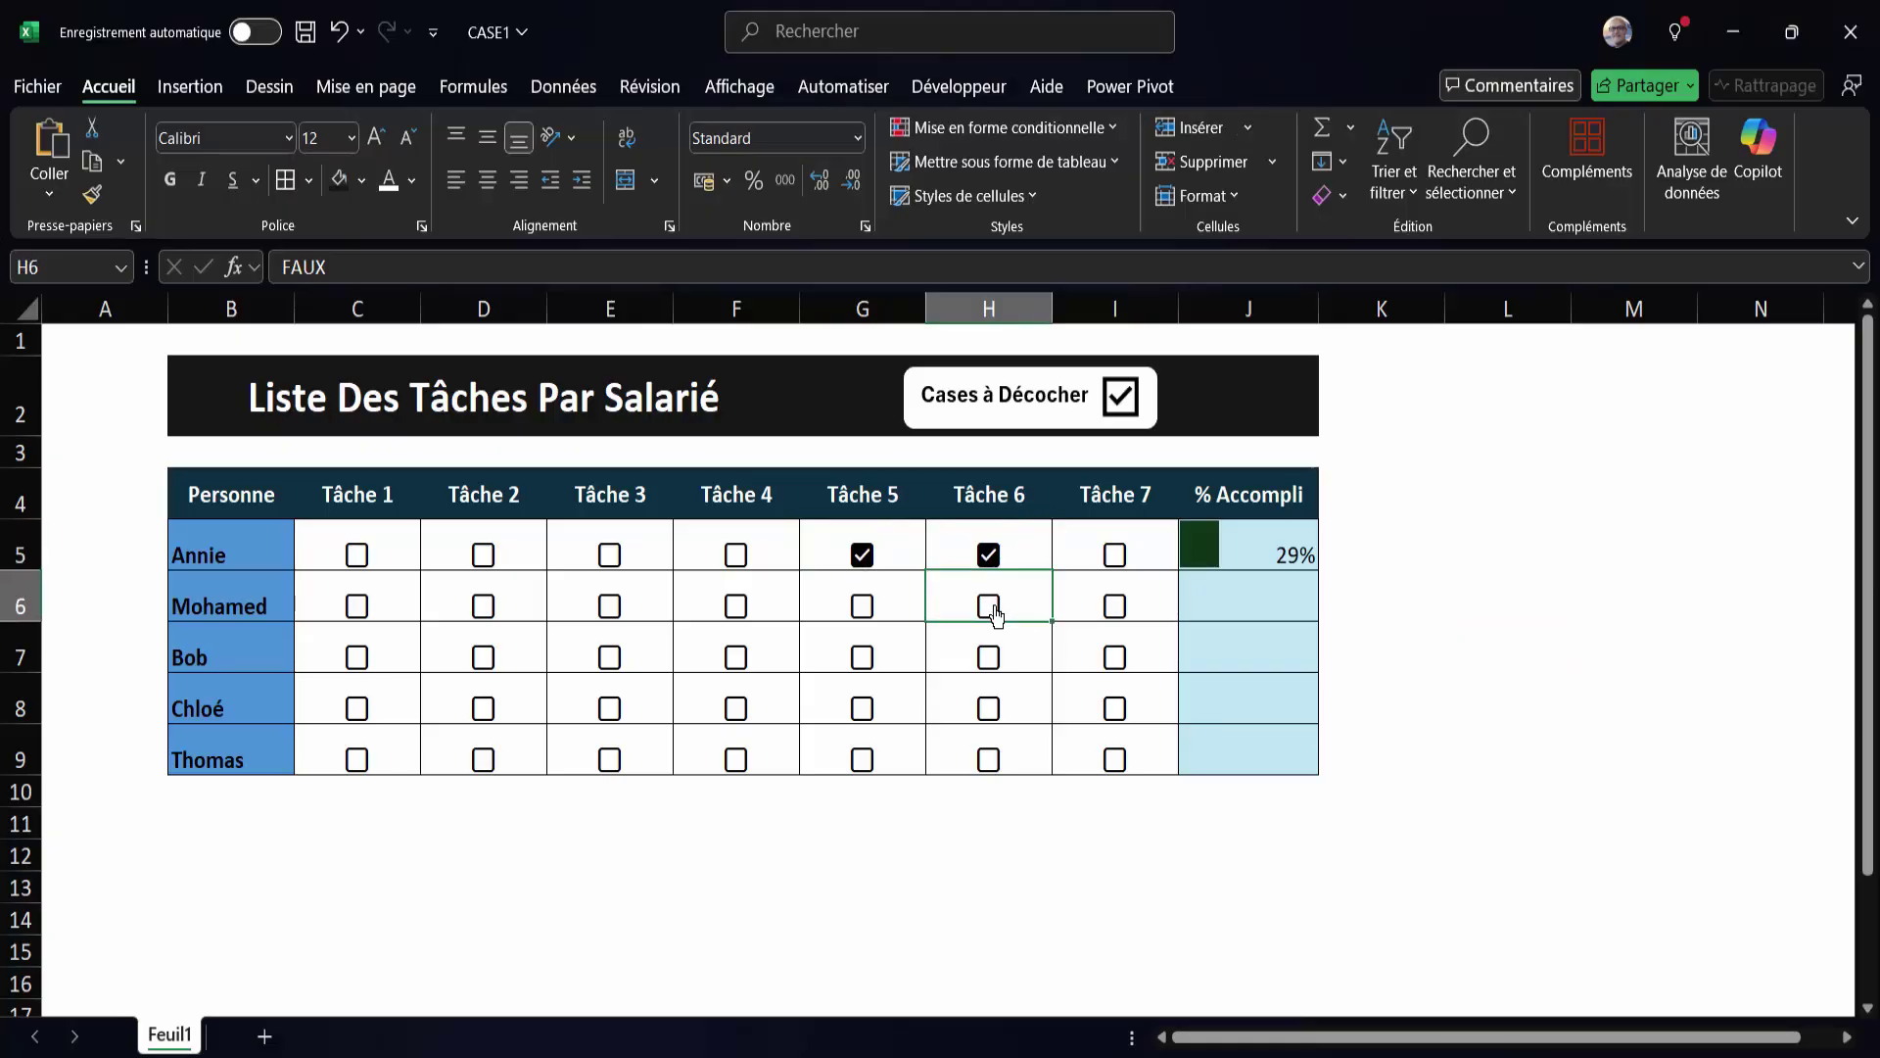
key("super+shift+h")
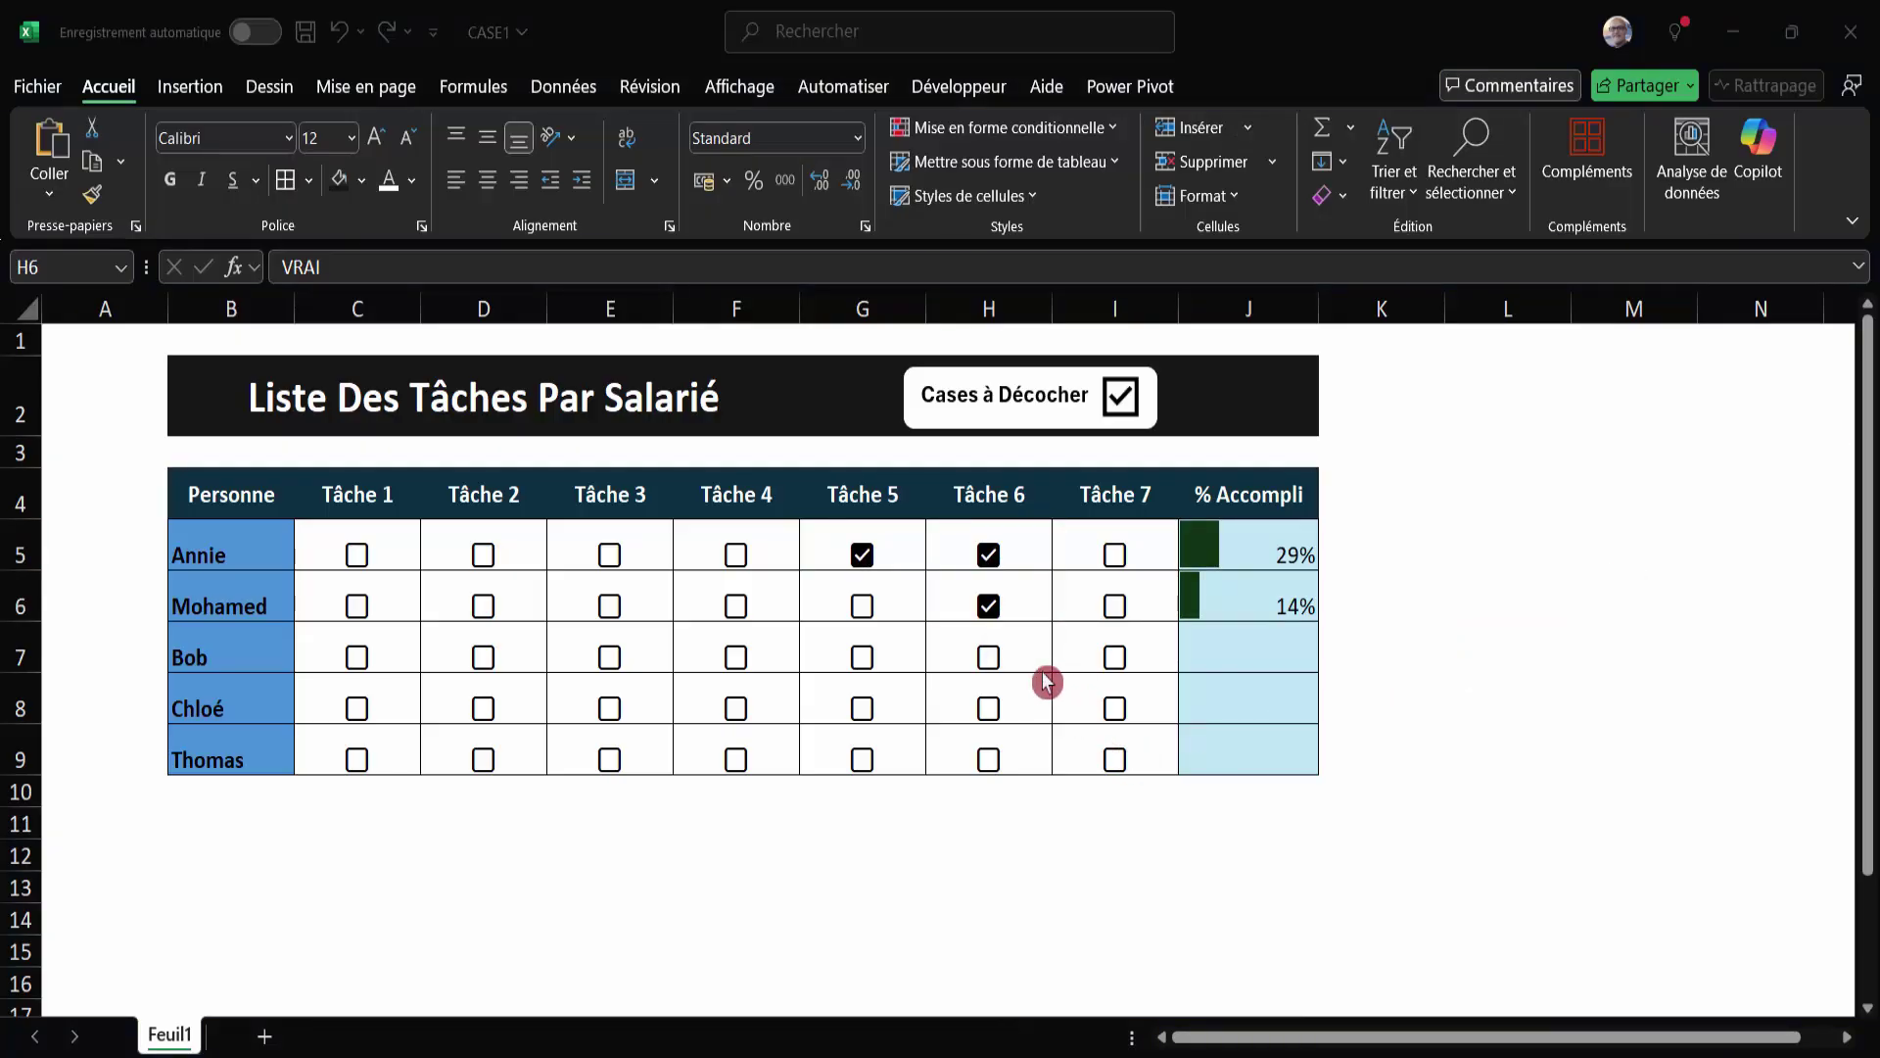
left_click(862, 658)
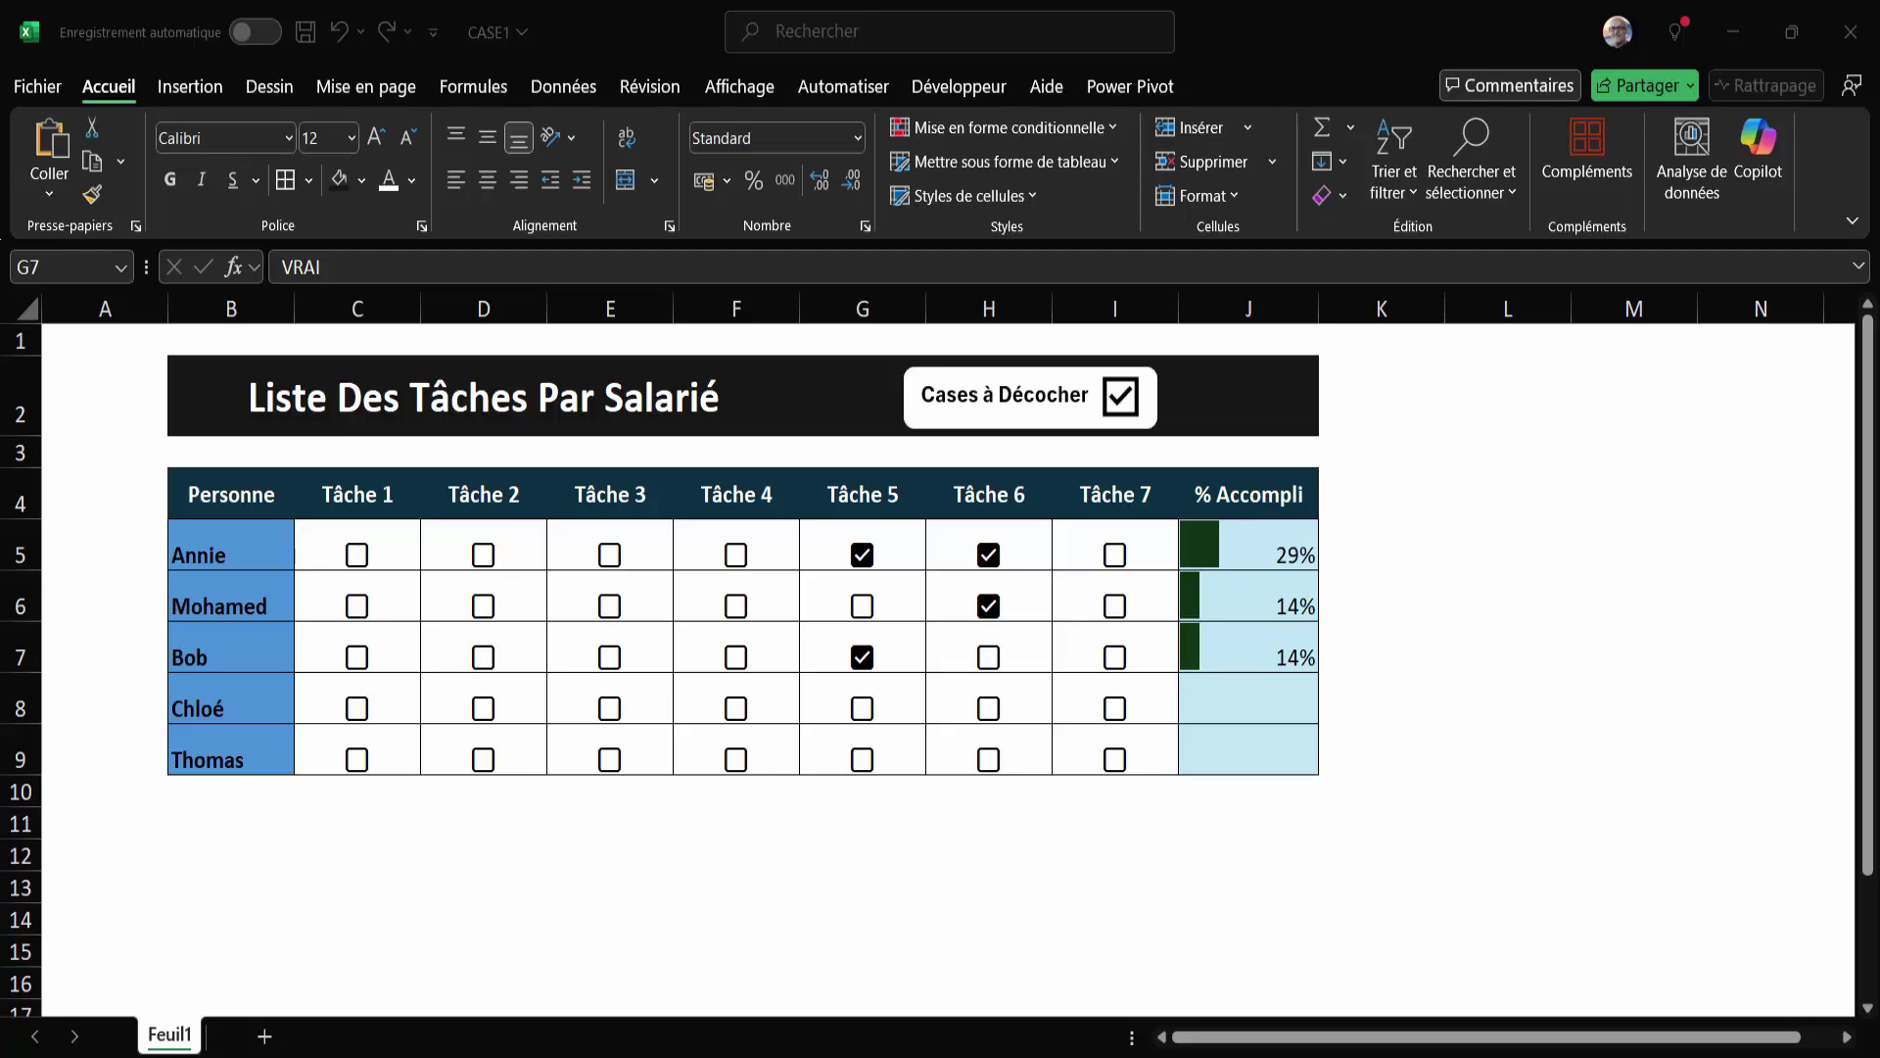
Tick Bob's Tâche 4 and Mohamed's Tâche 2–5 boxes, bringing Mohamed to 71%.
left_click(737, 658)
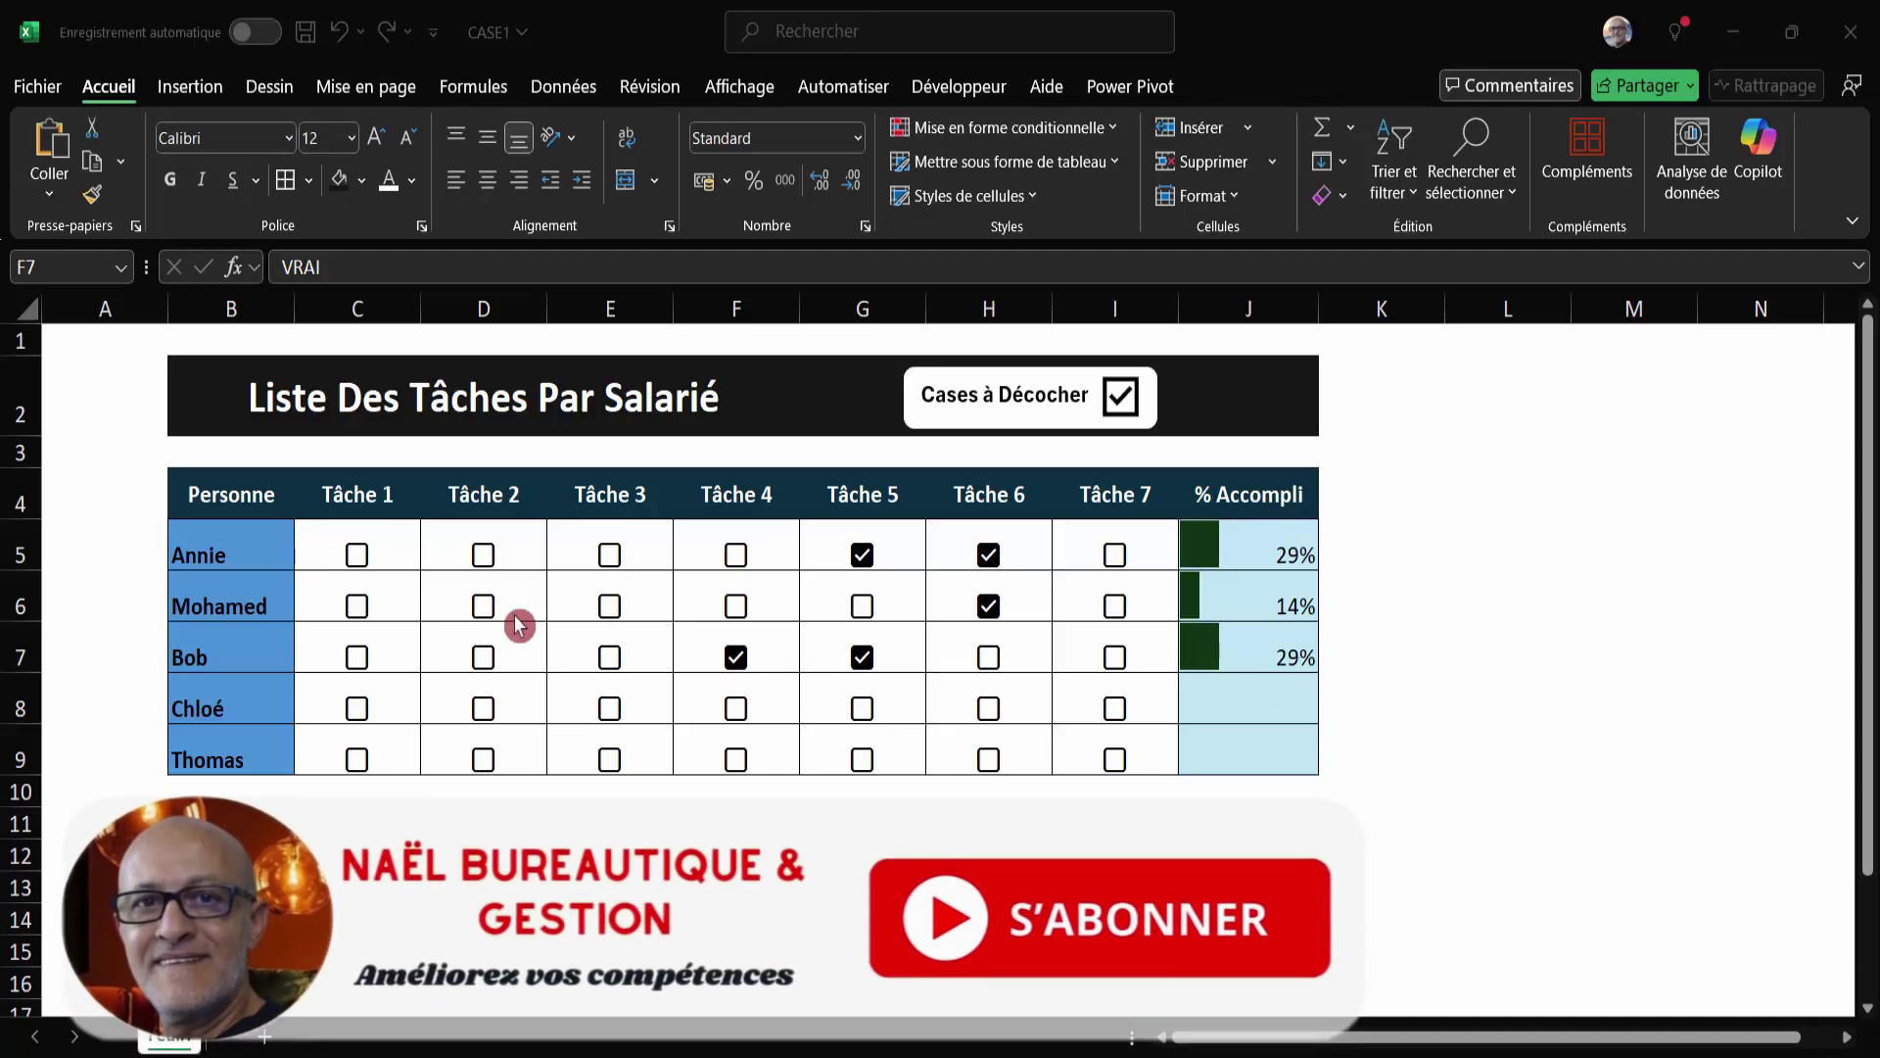
left_click(484, 607)
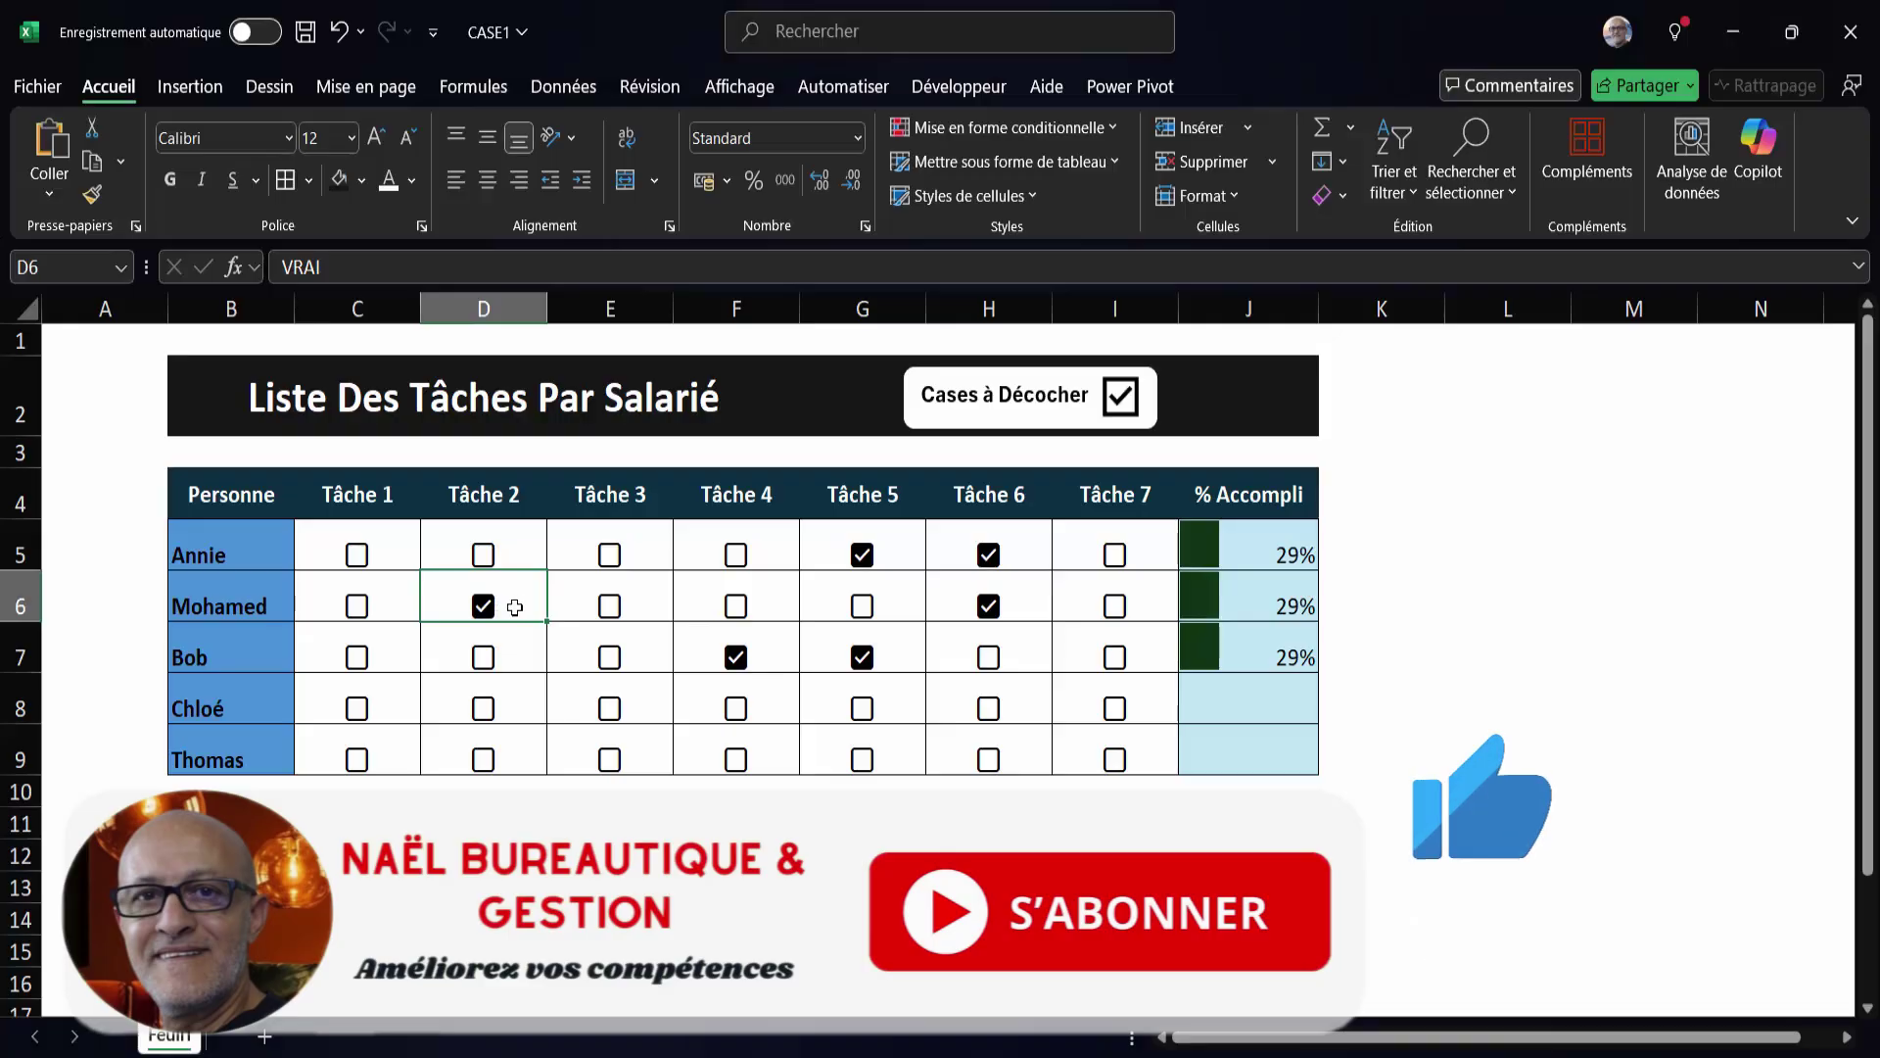
left_click(610, 607)
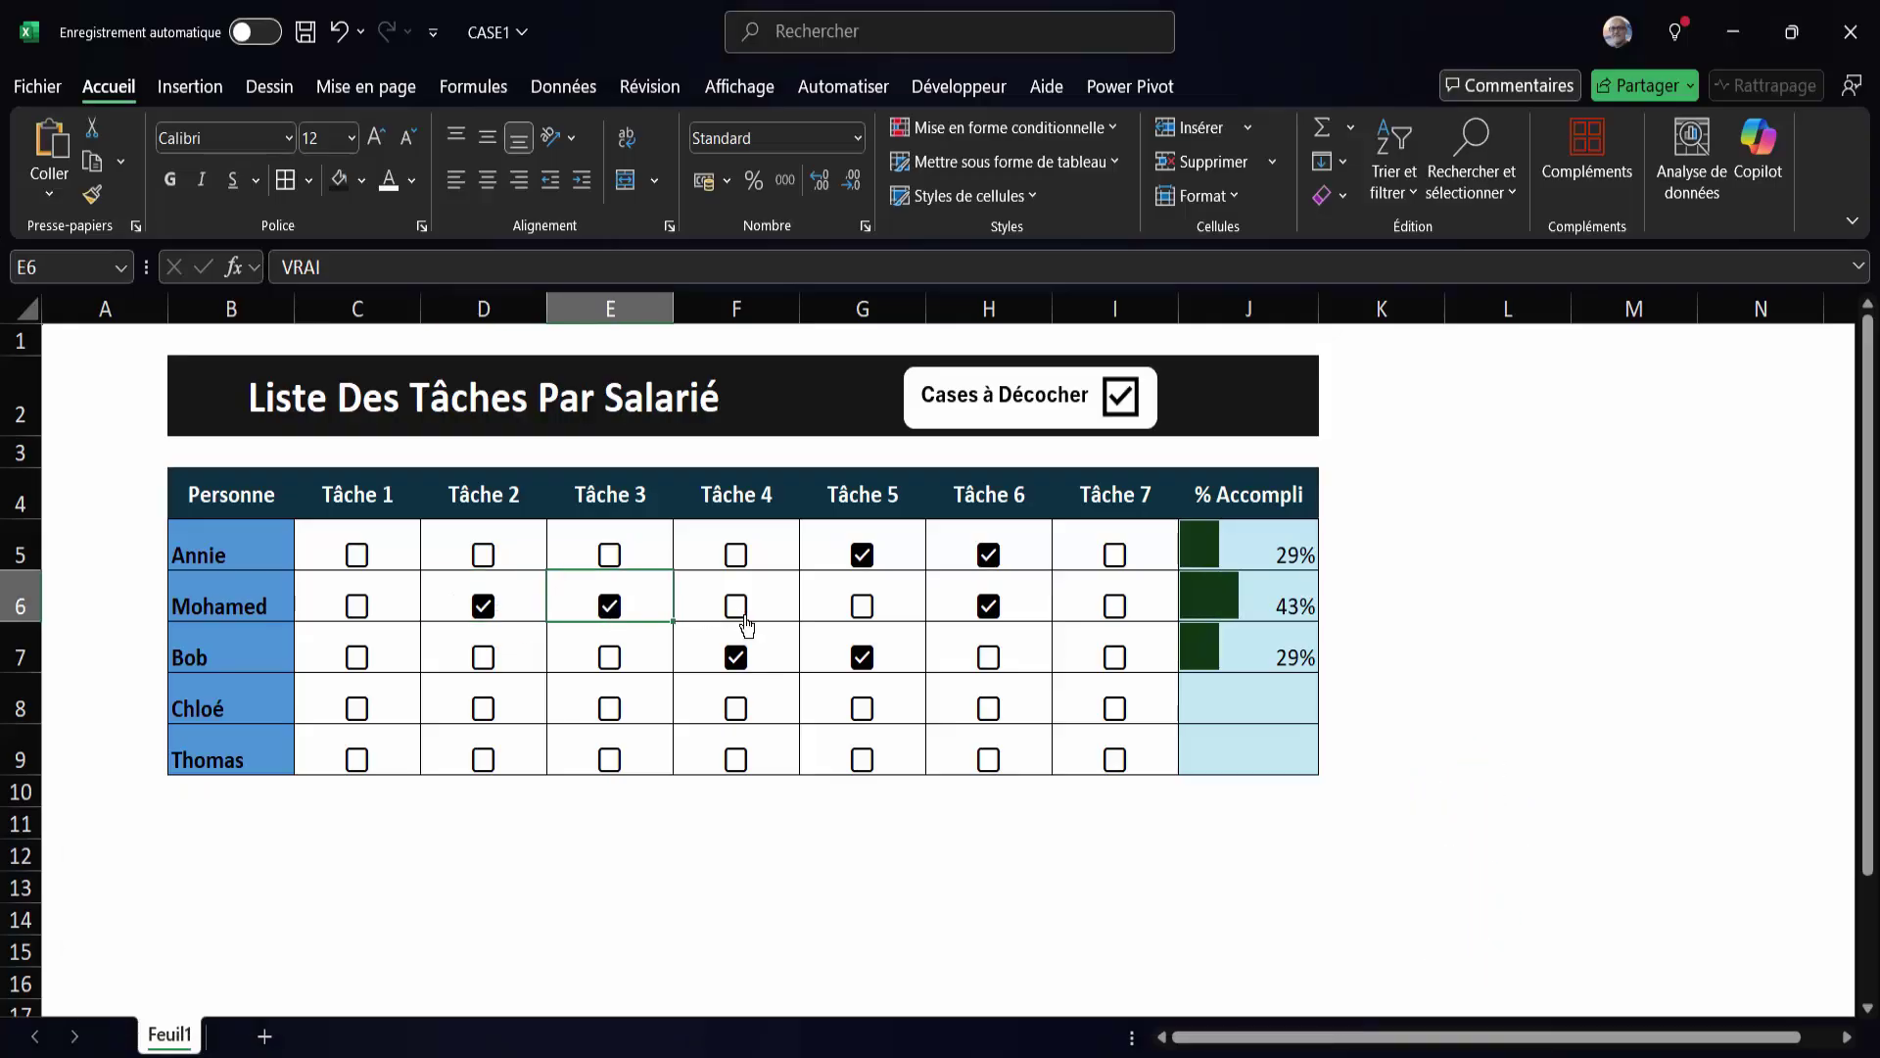
left_click(741, 615)
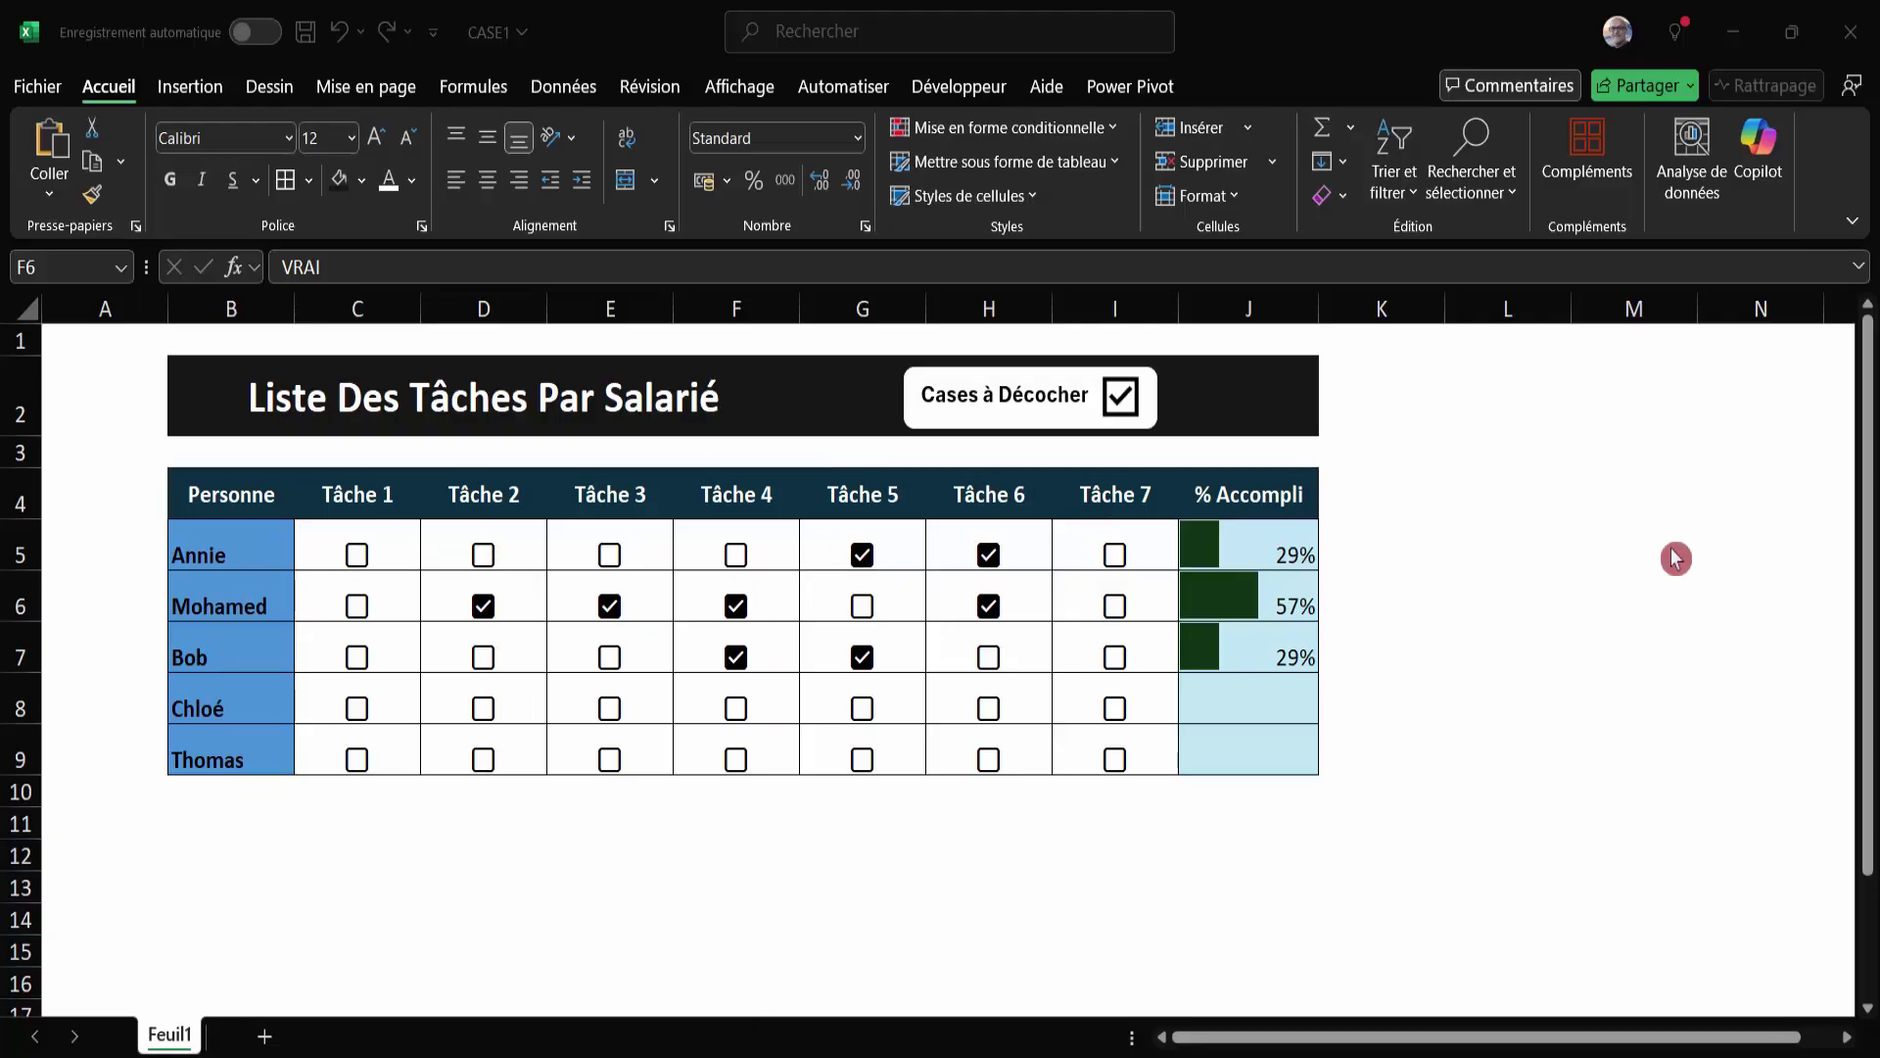
left_click(864, 611)
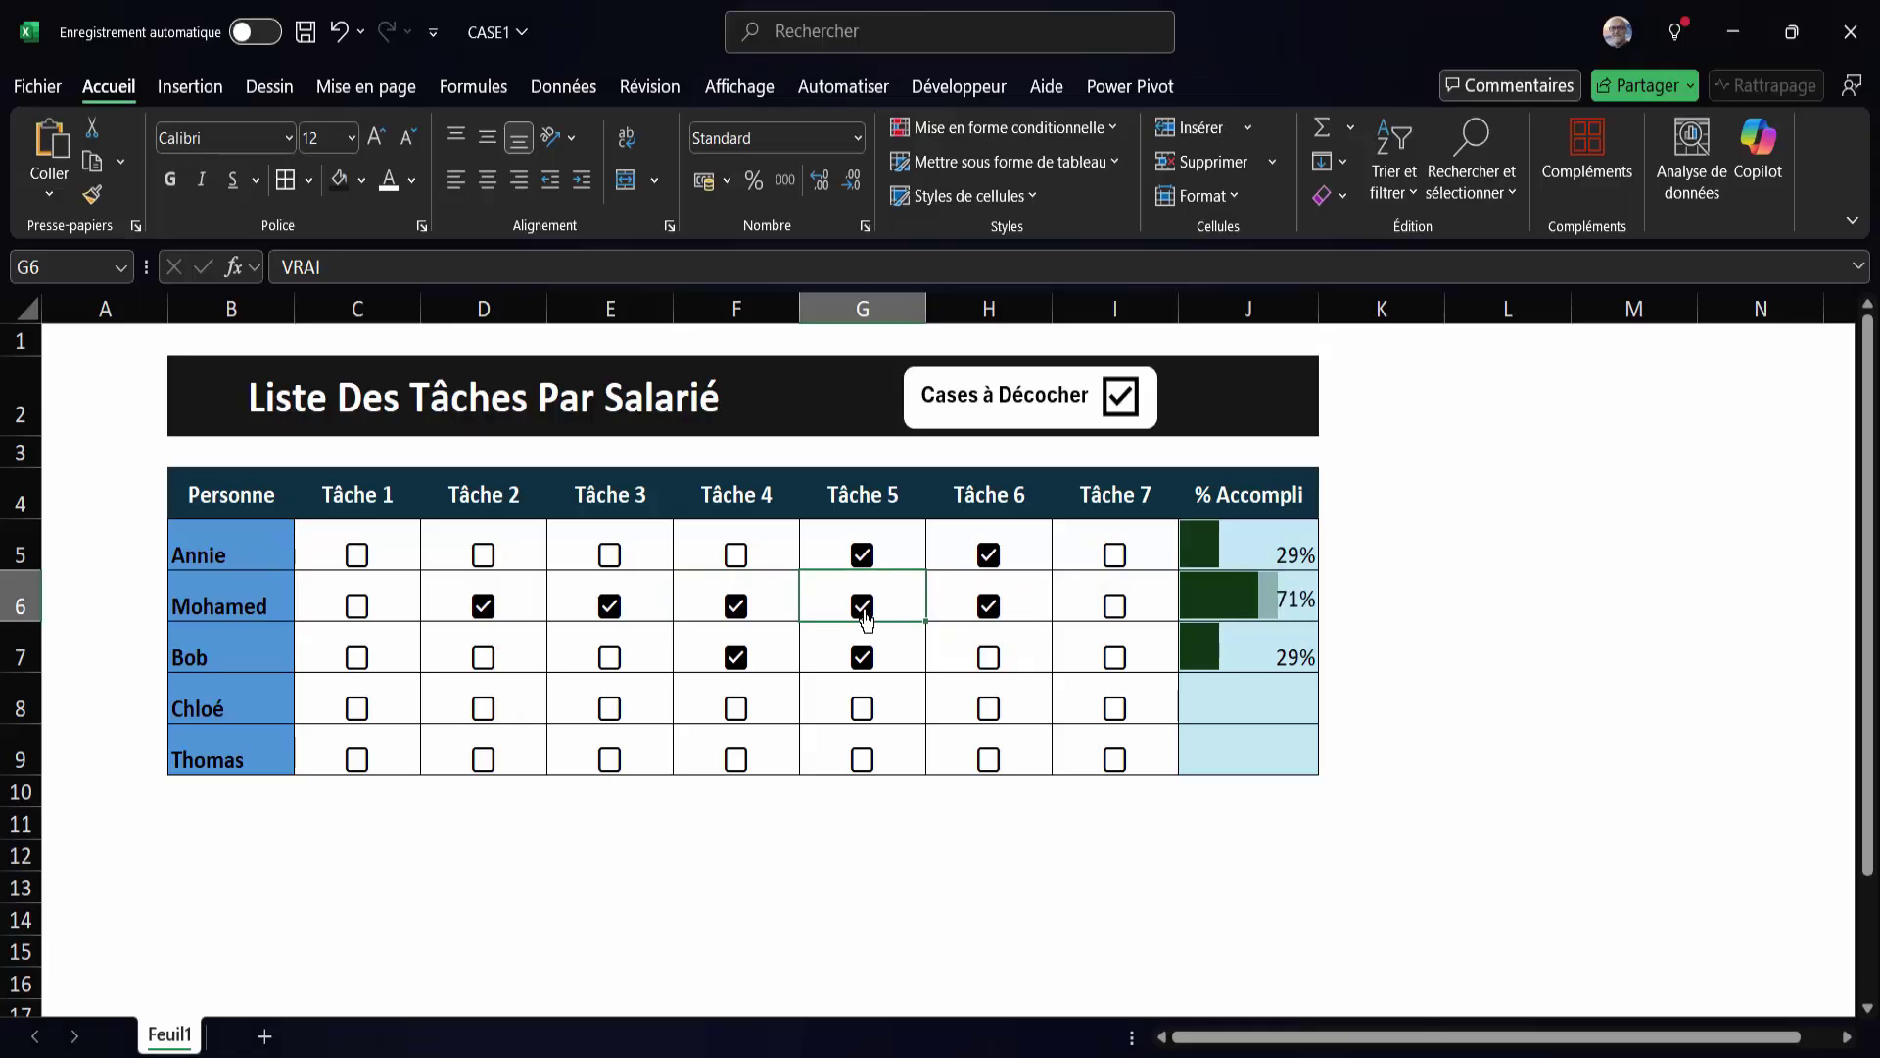
left_click(1007, 656)
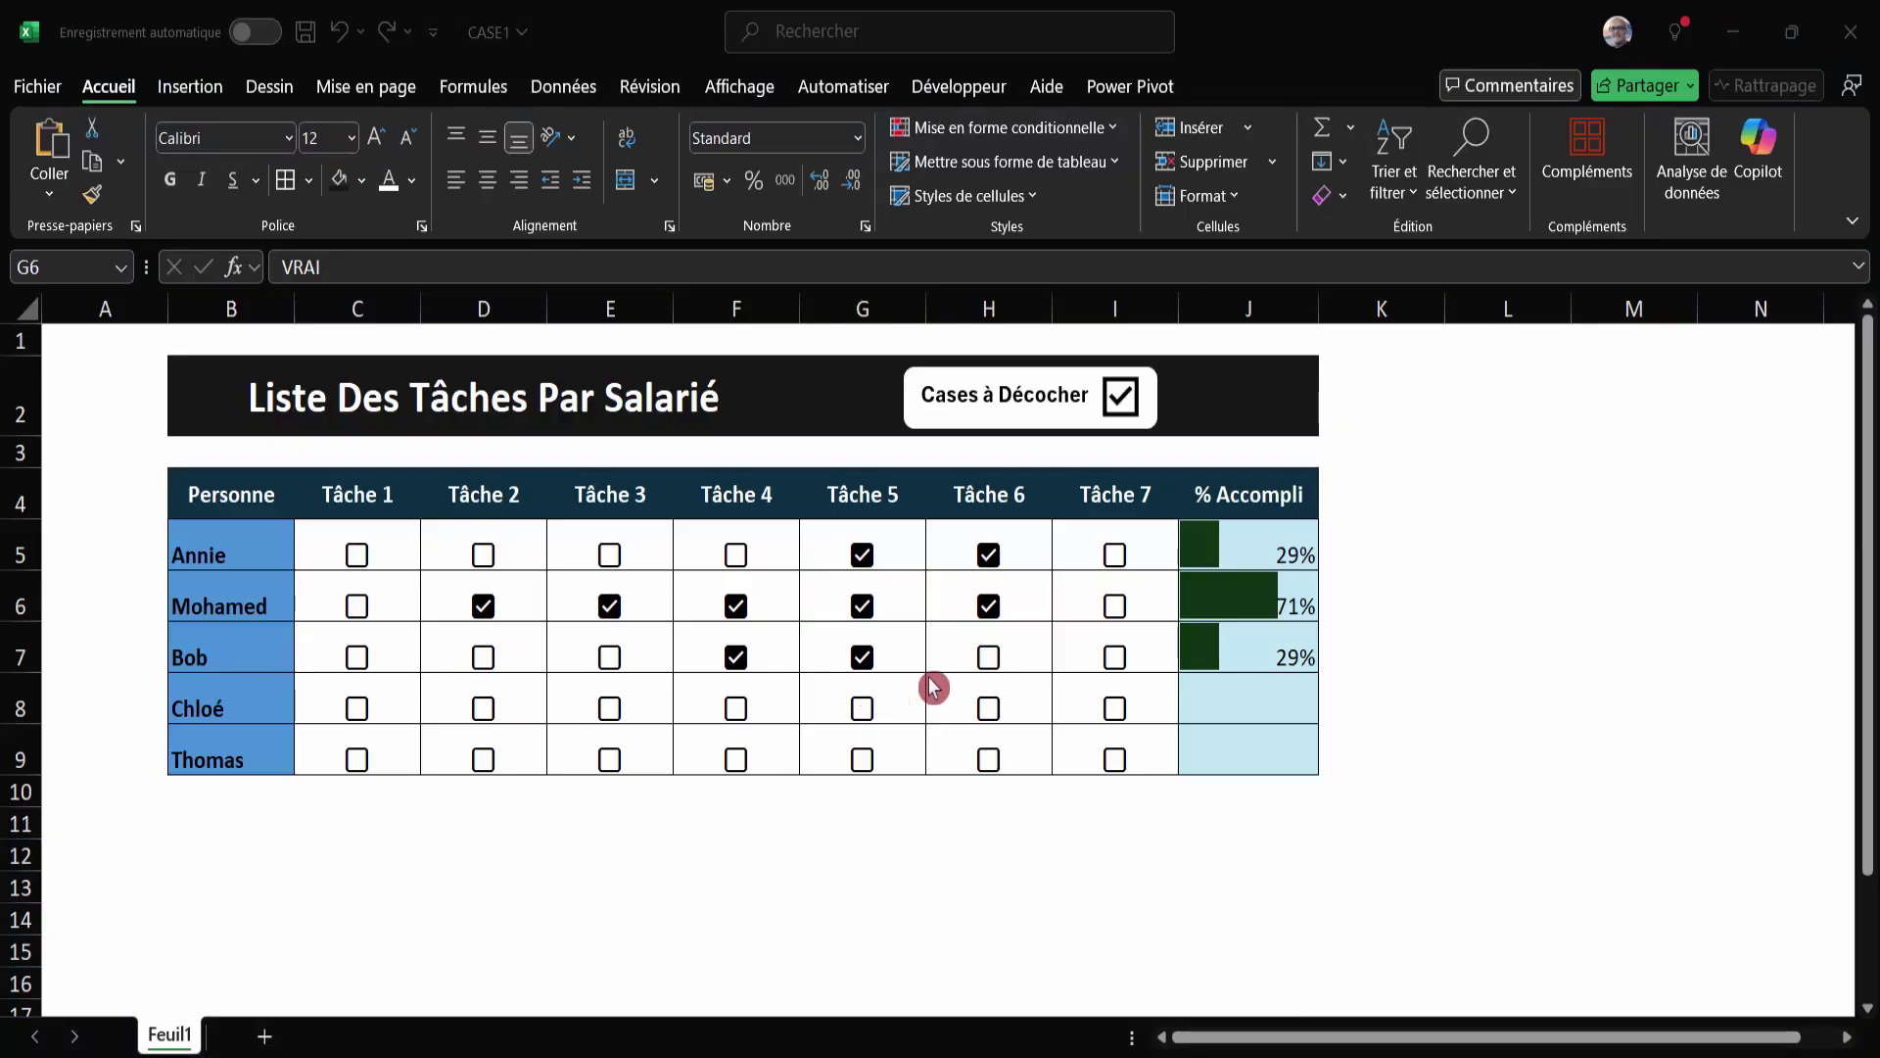
Run the 'Cases à Décocher' reset macro to untick every box, then select F14.
left_click(1035, 409)
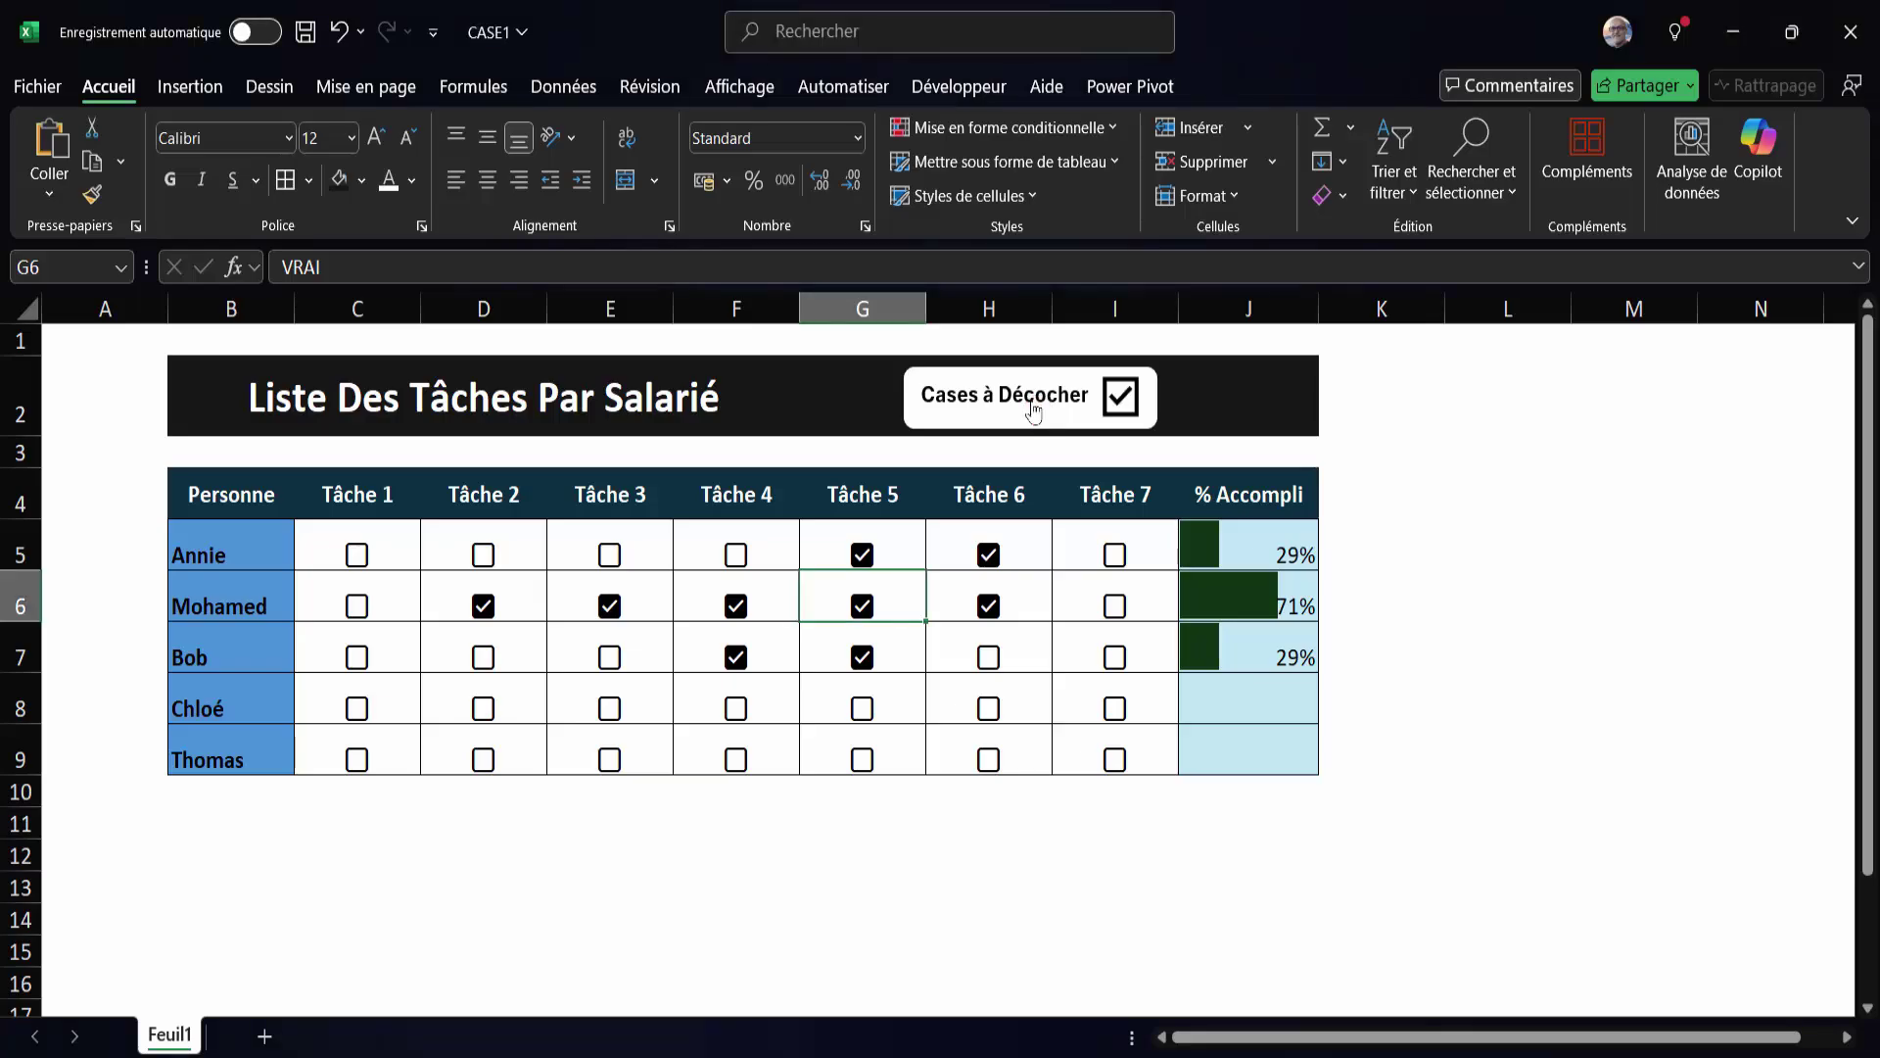
left_click(1035, 410)
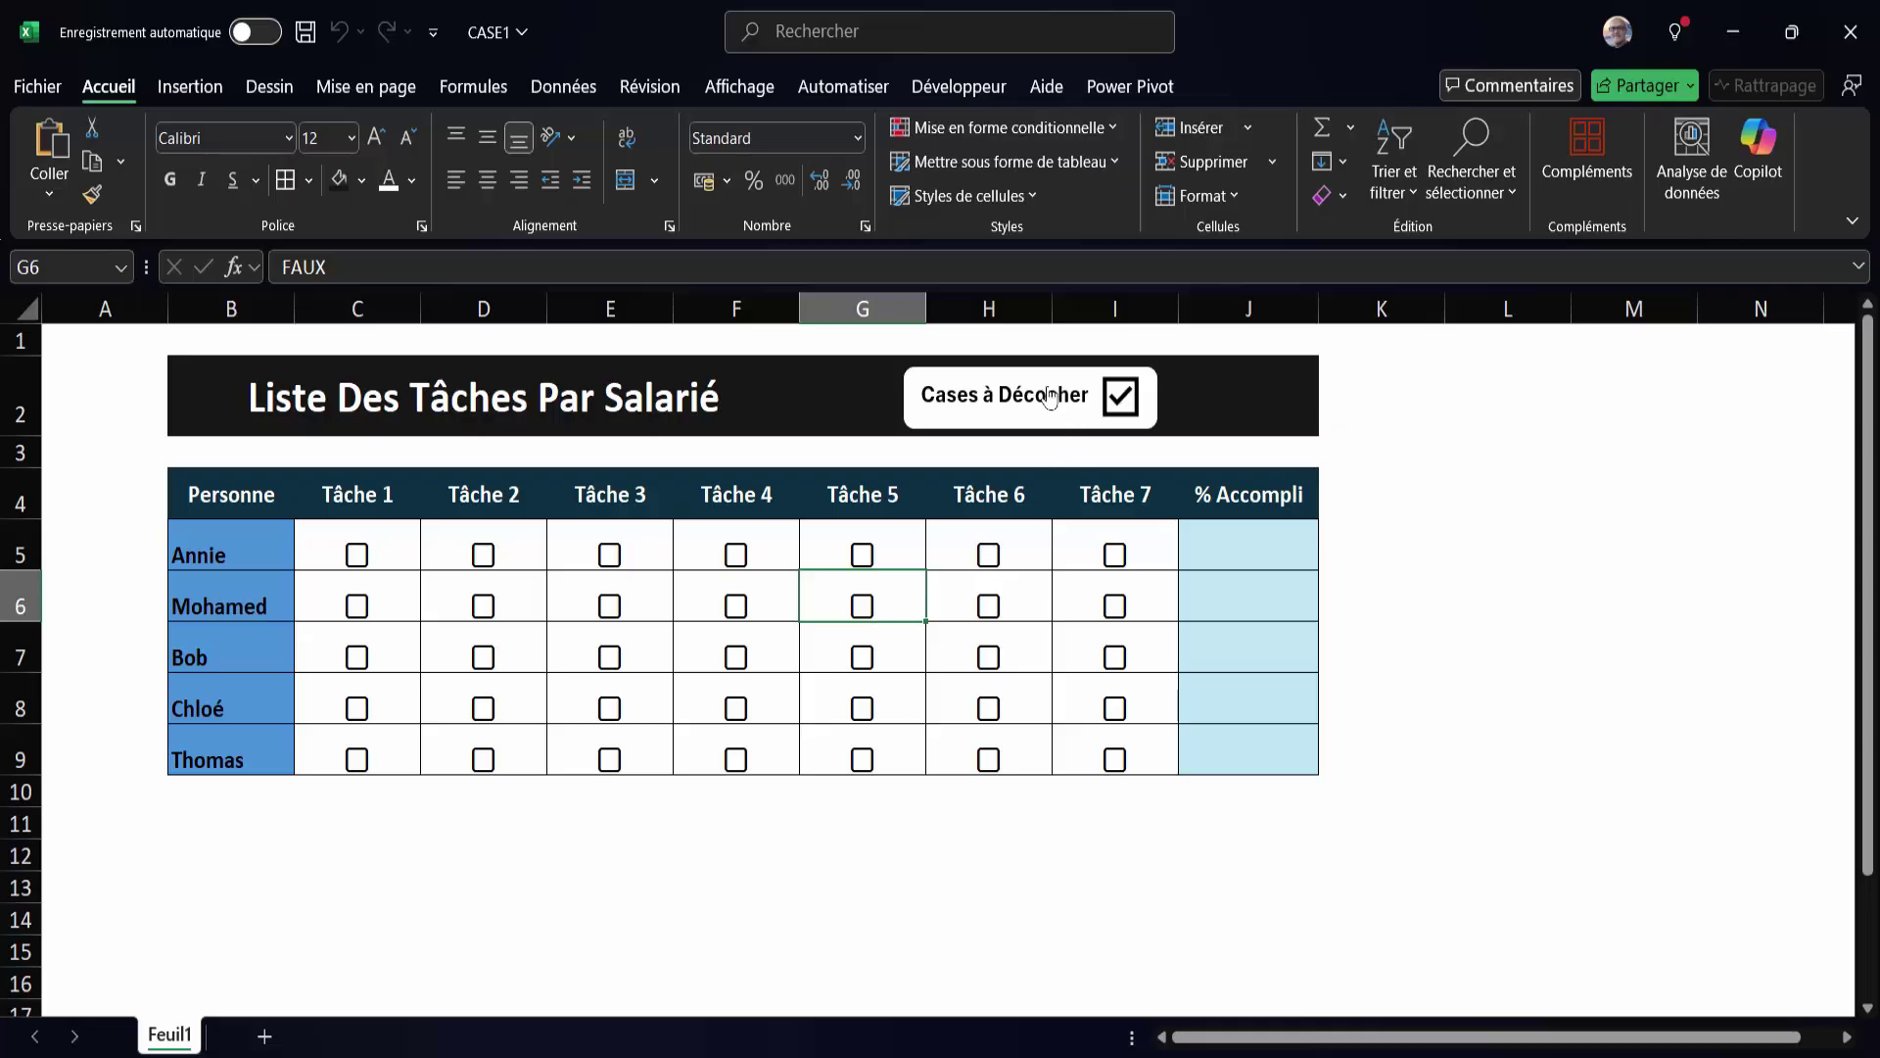
left_click(684, 911)
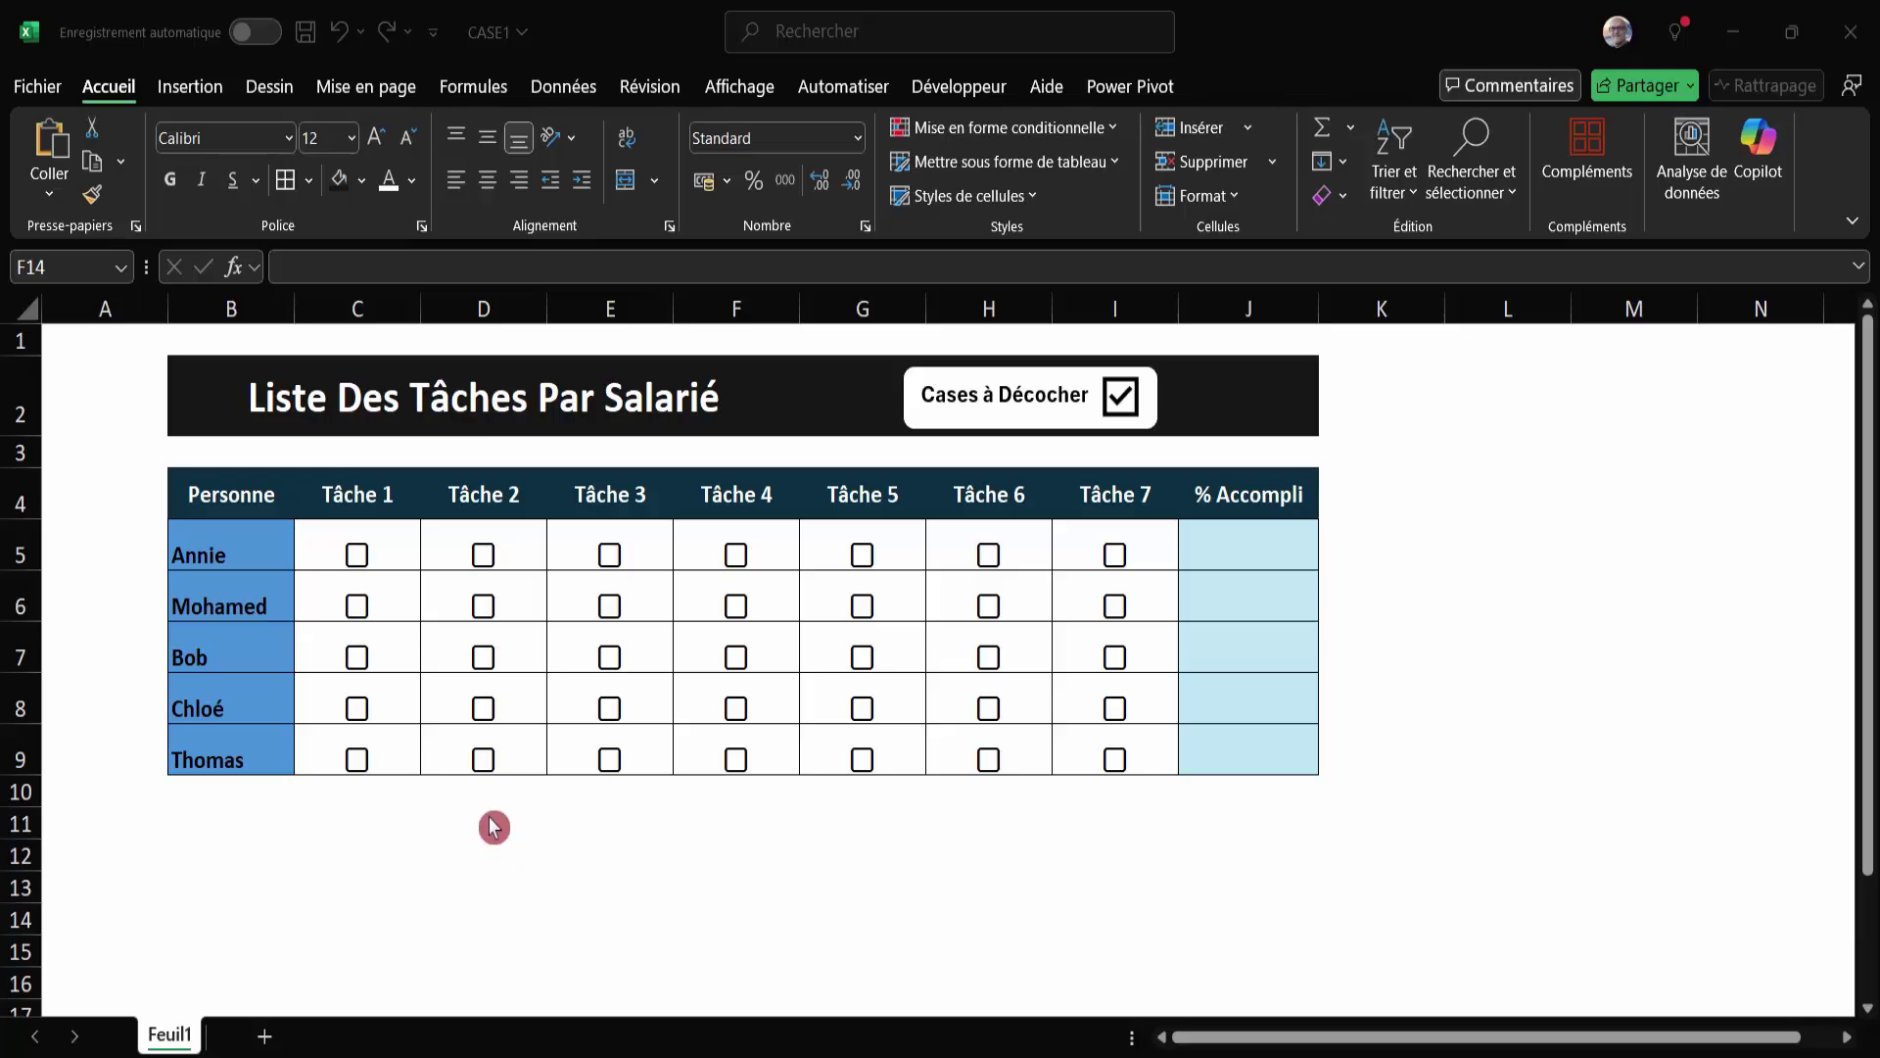
Select cell L7 and choose the legacy checkbox form control from Développeur > Insérer.
left_click(209, 95)
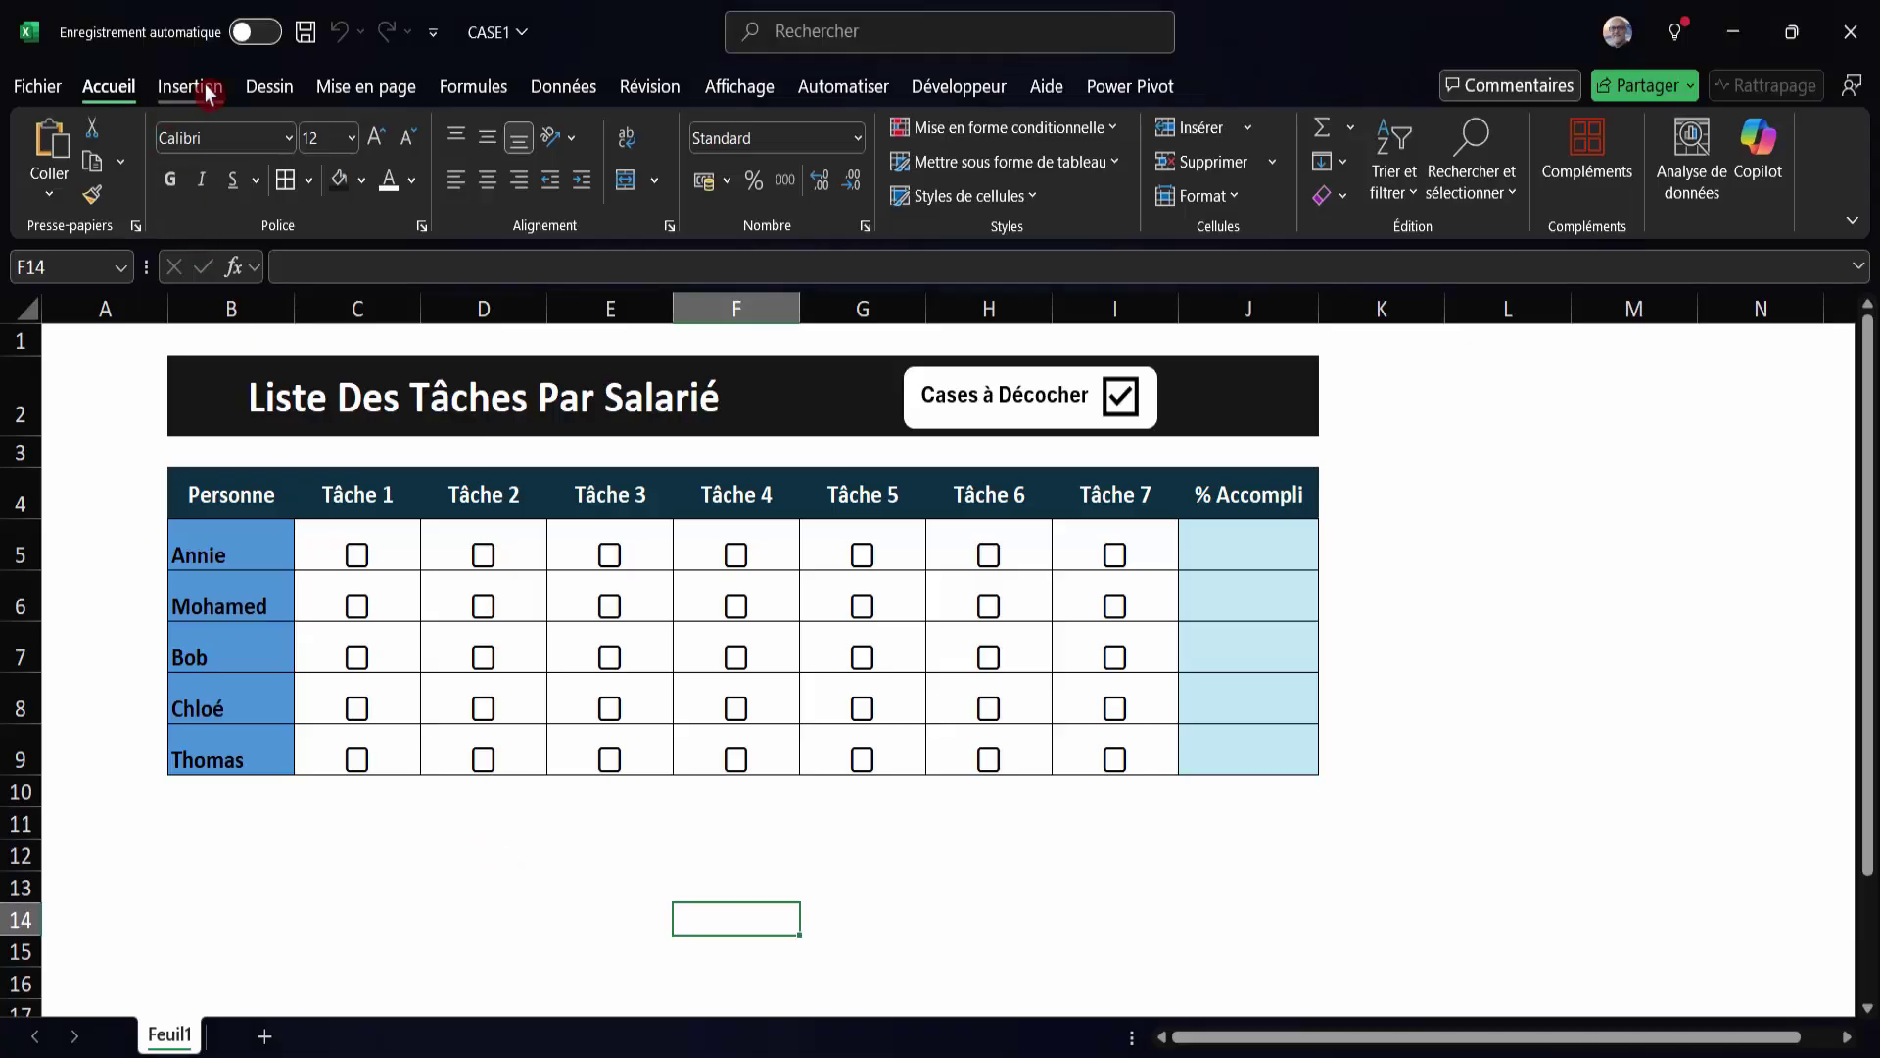
left_click(209, 95)
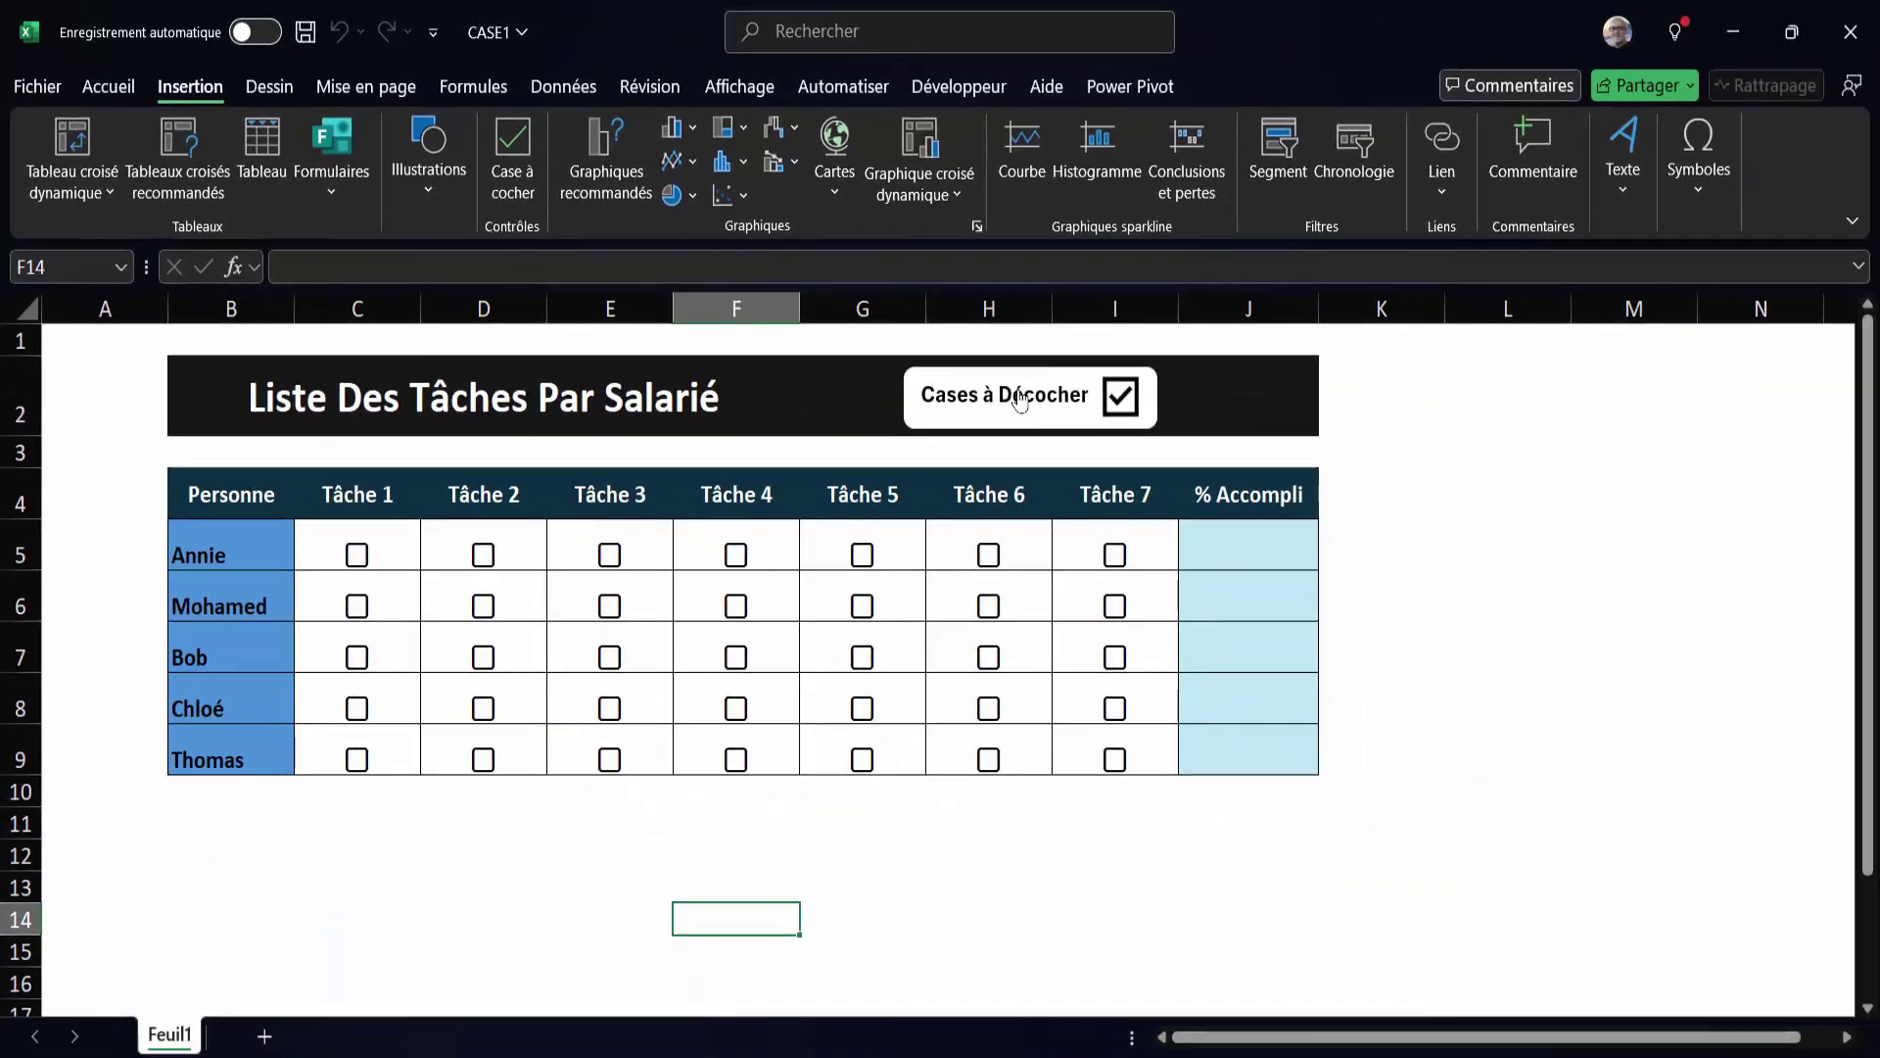
left_click(1564, 641)
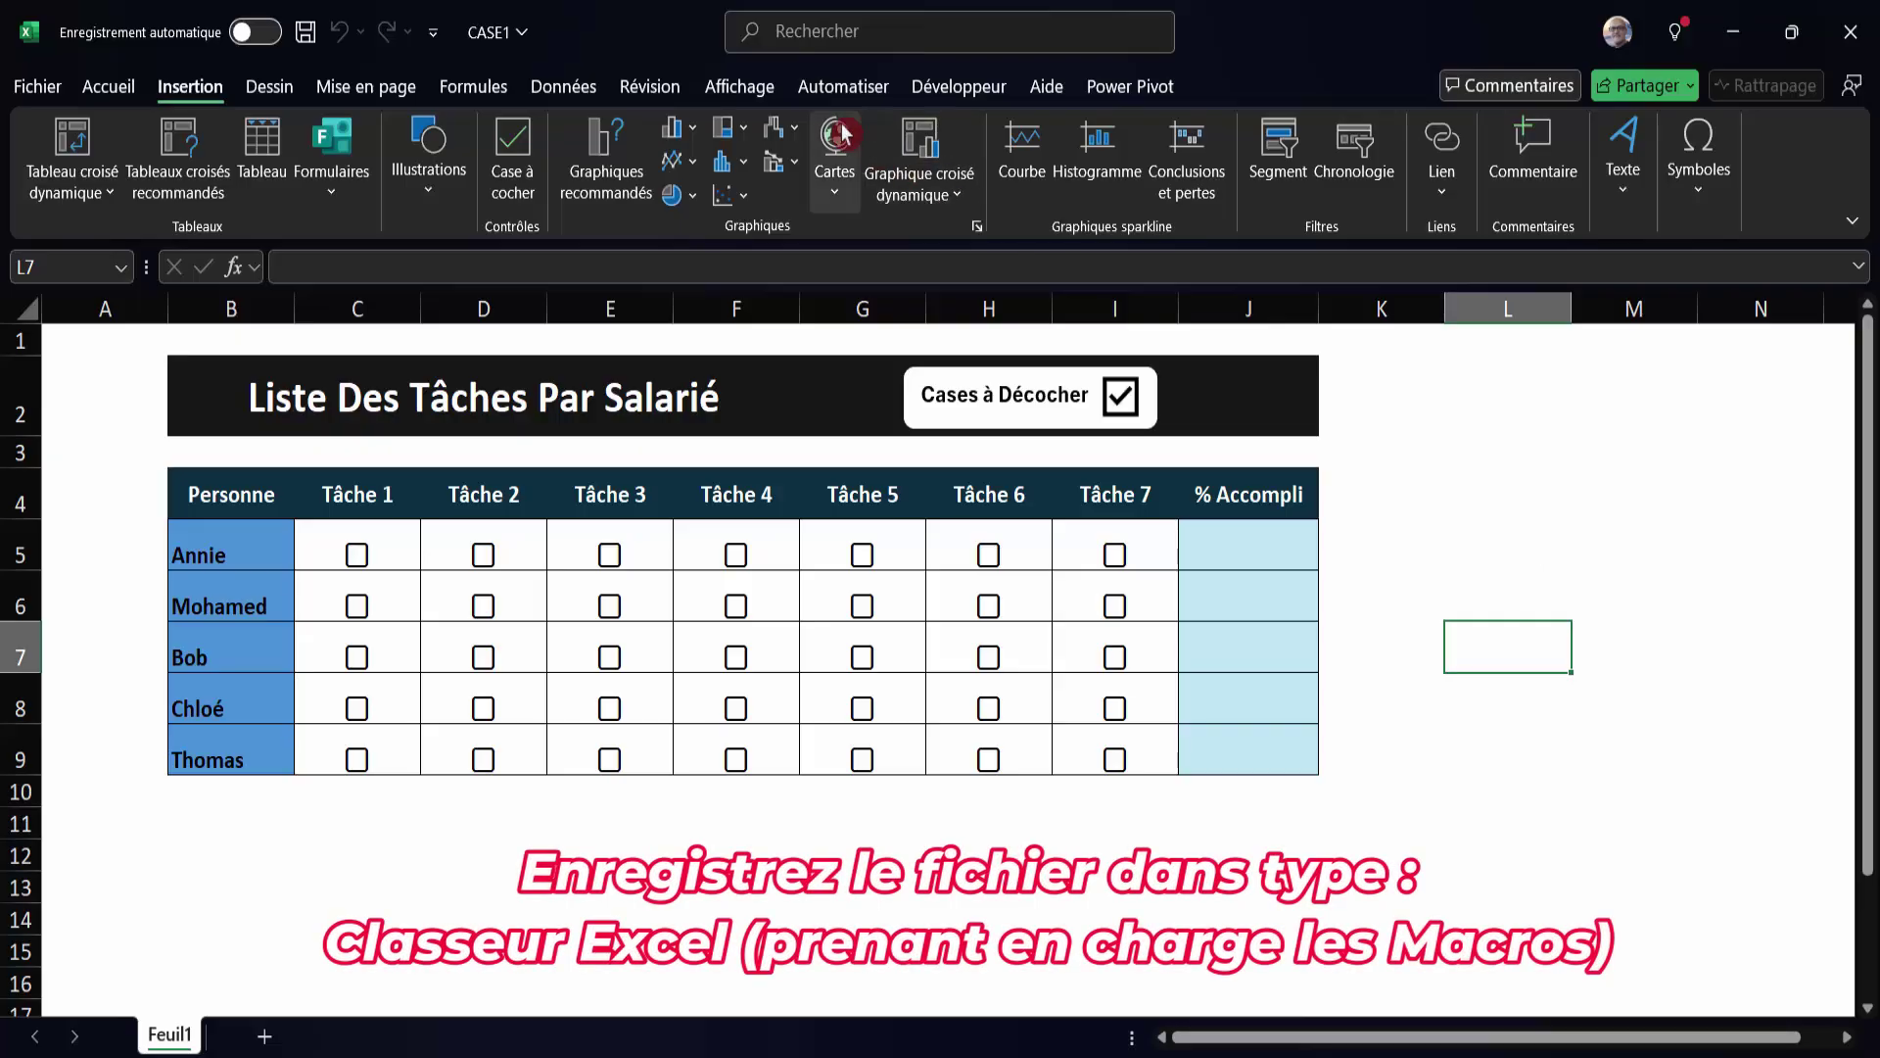
left_click(961, 88)
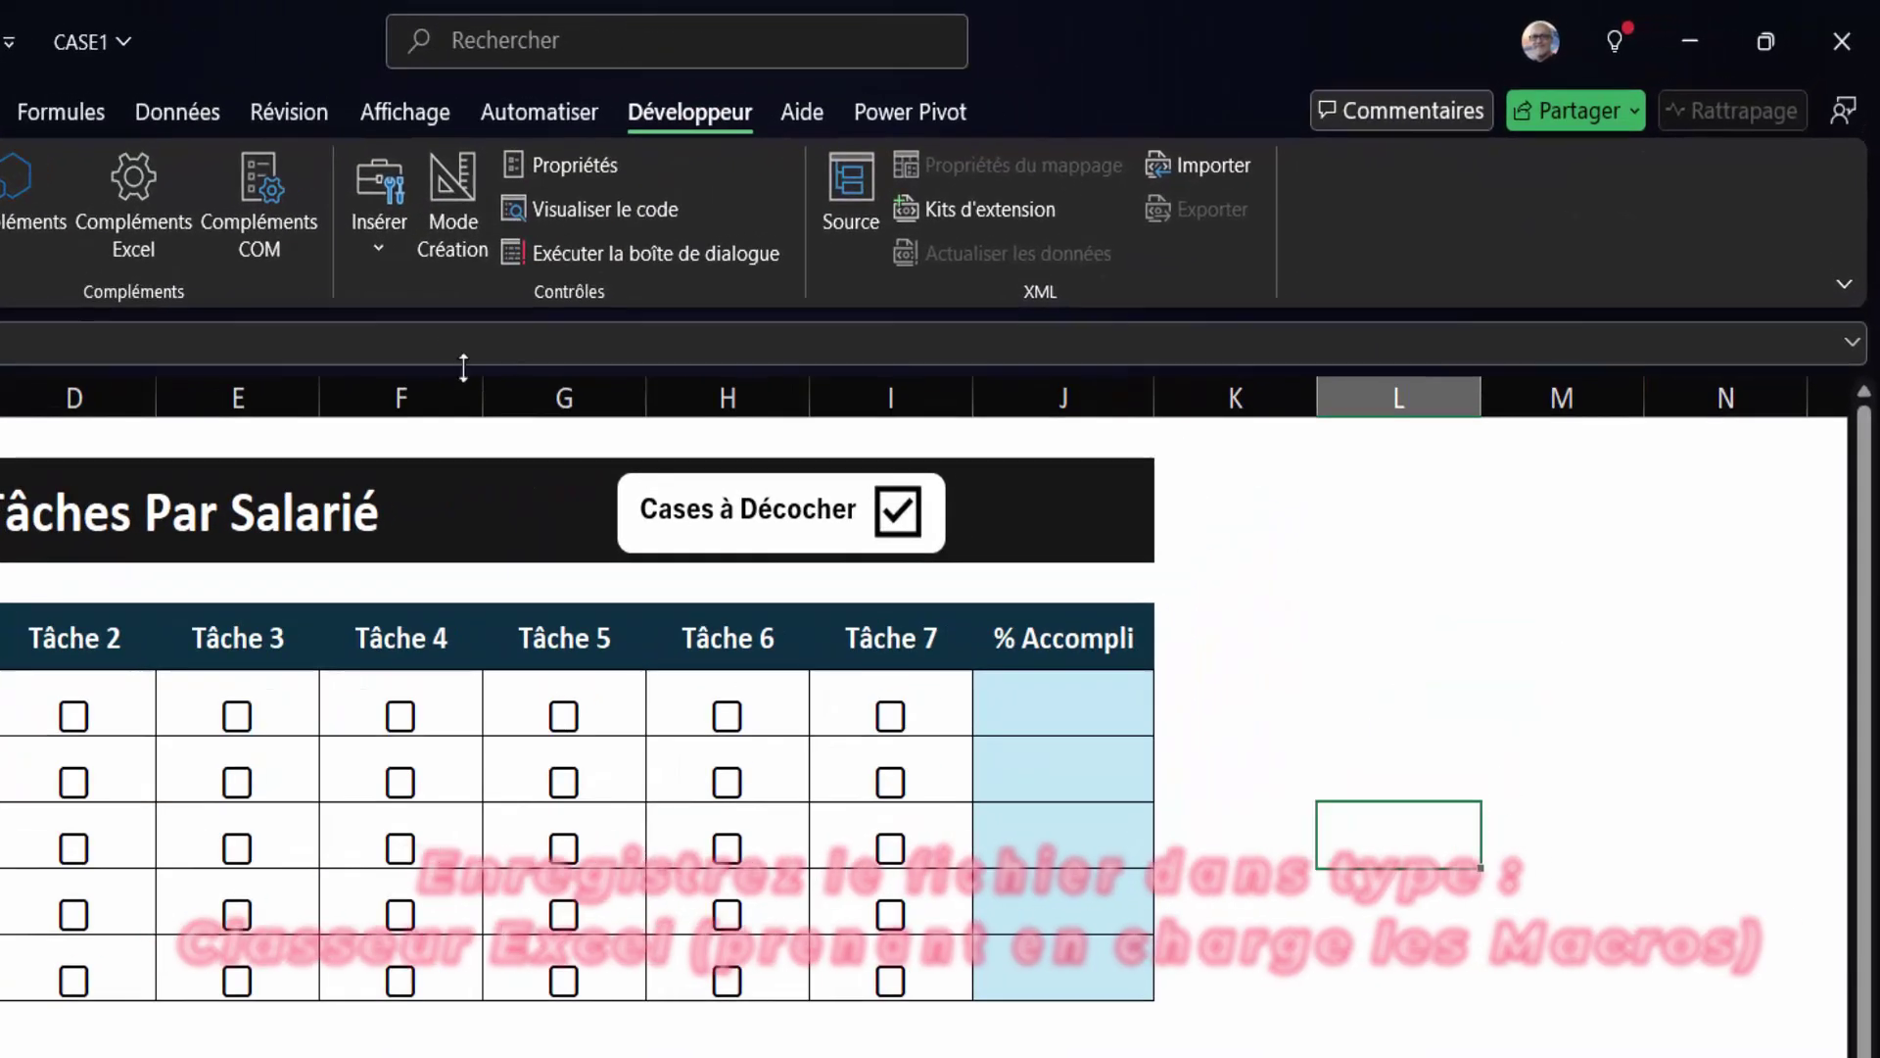
left_click(377, 260)
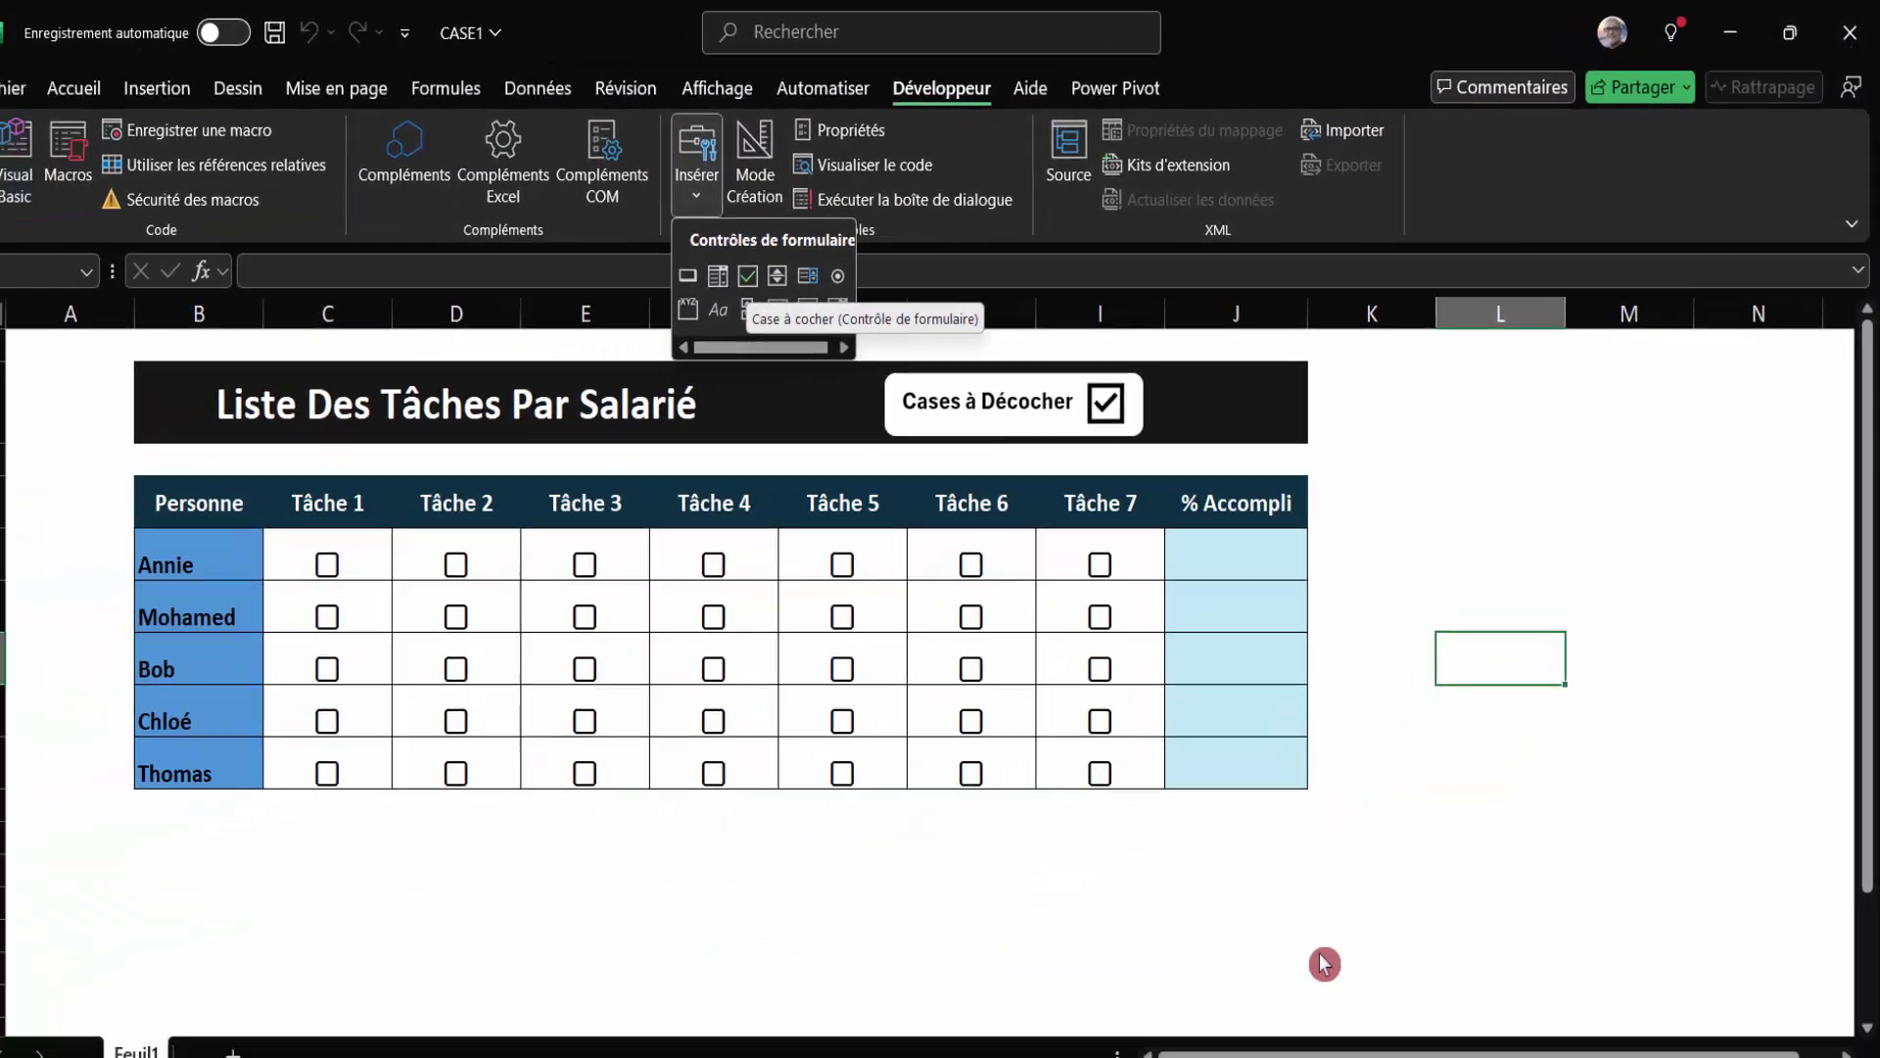
left_click(442, 350)
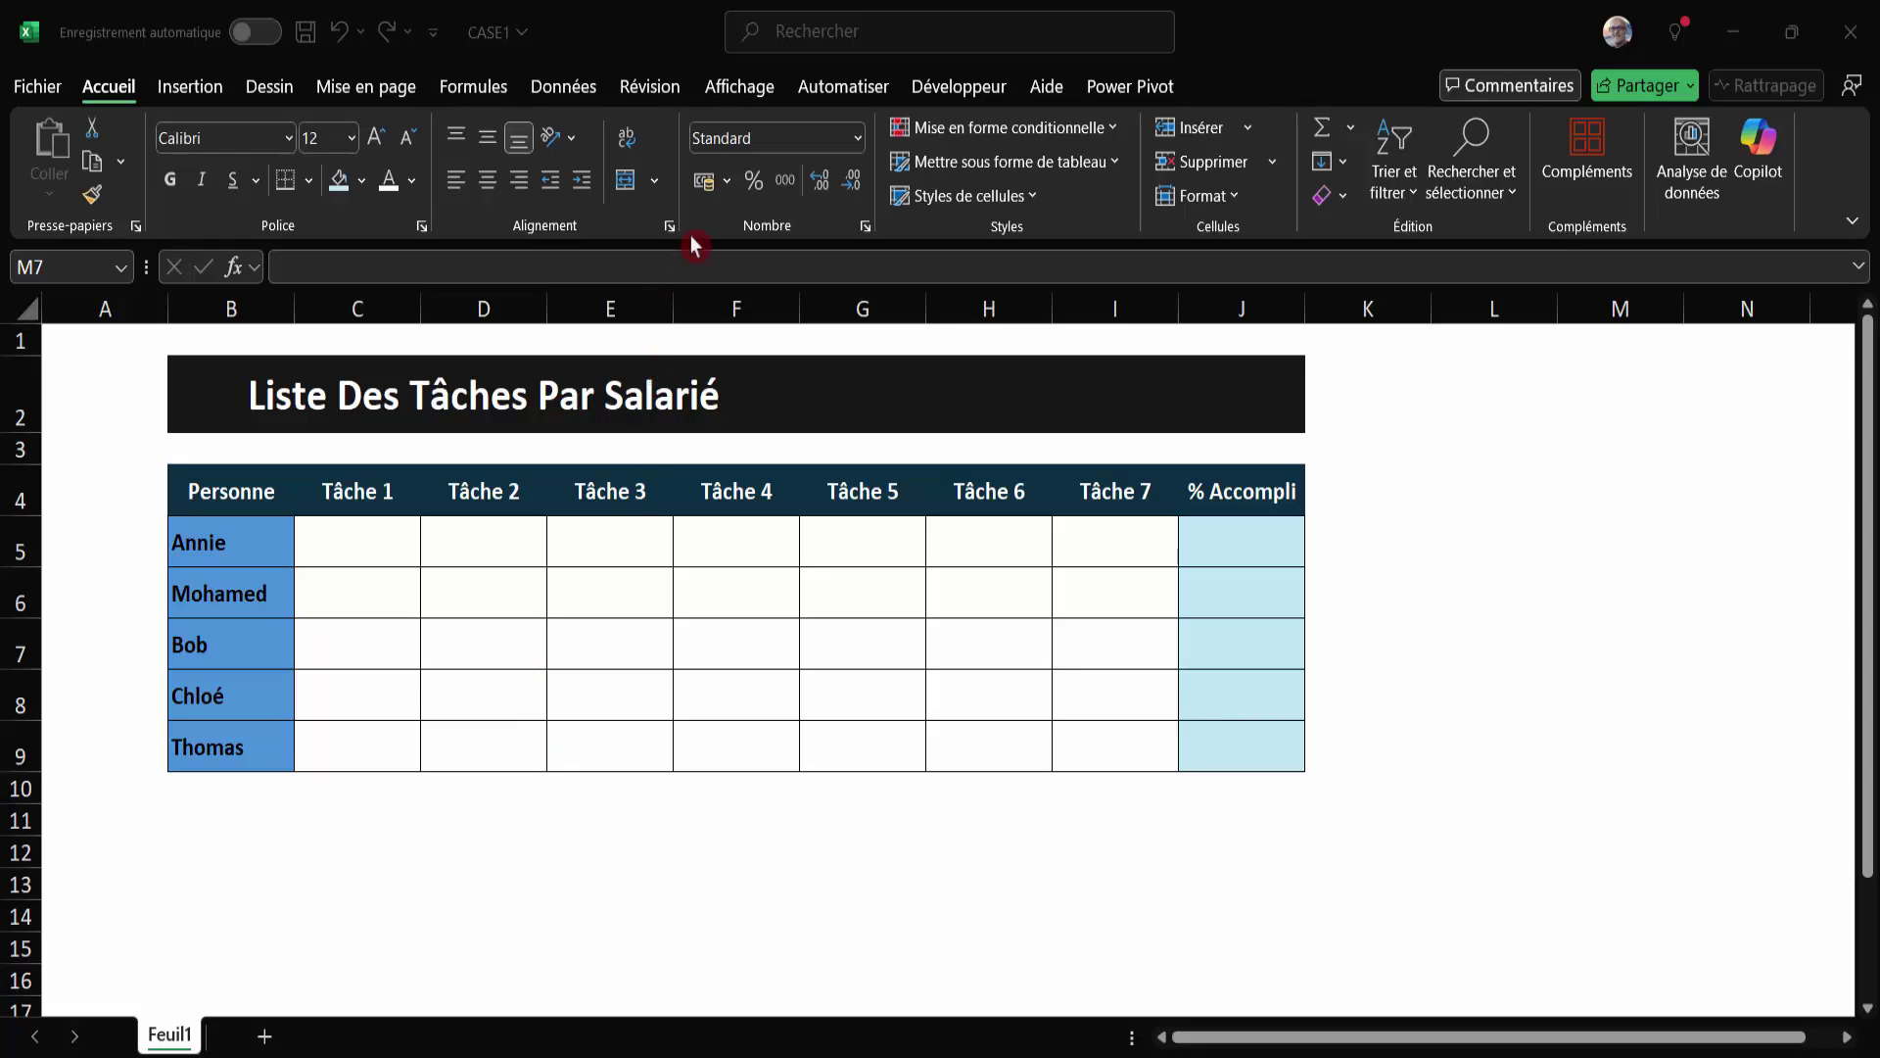
Try placing a form-control checkbox in C5, then select the task cells C5:I9.
left_click(965, 91)
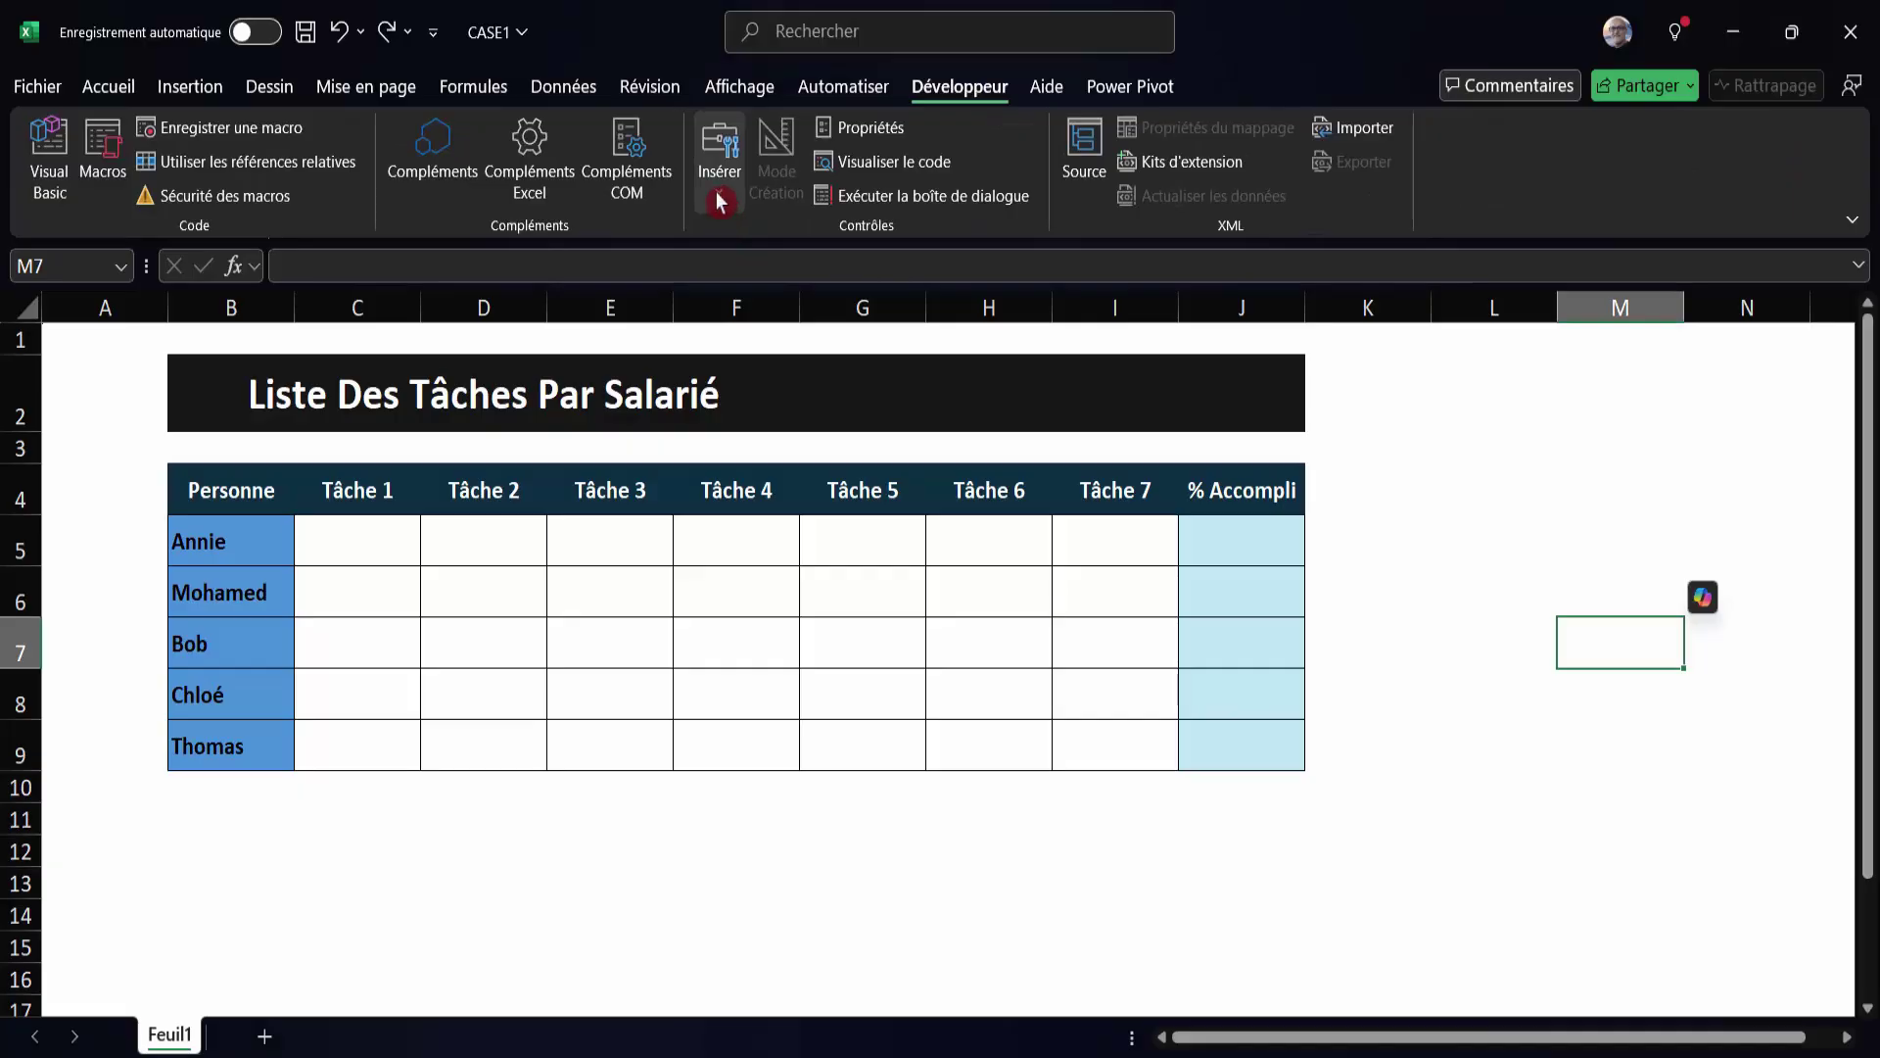
left_click(719, 200)
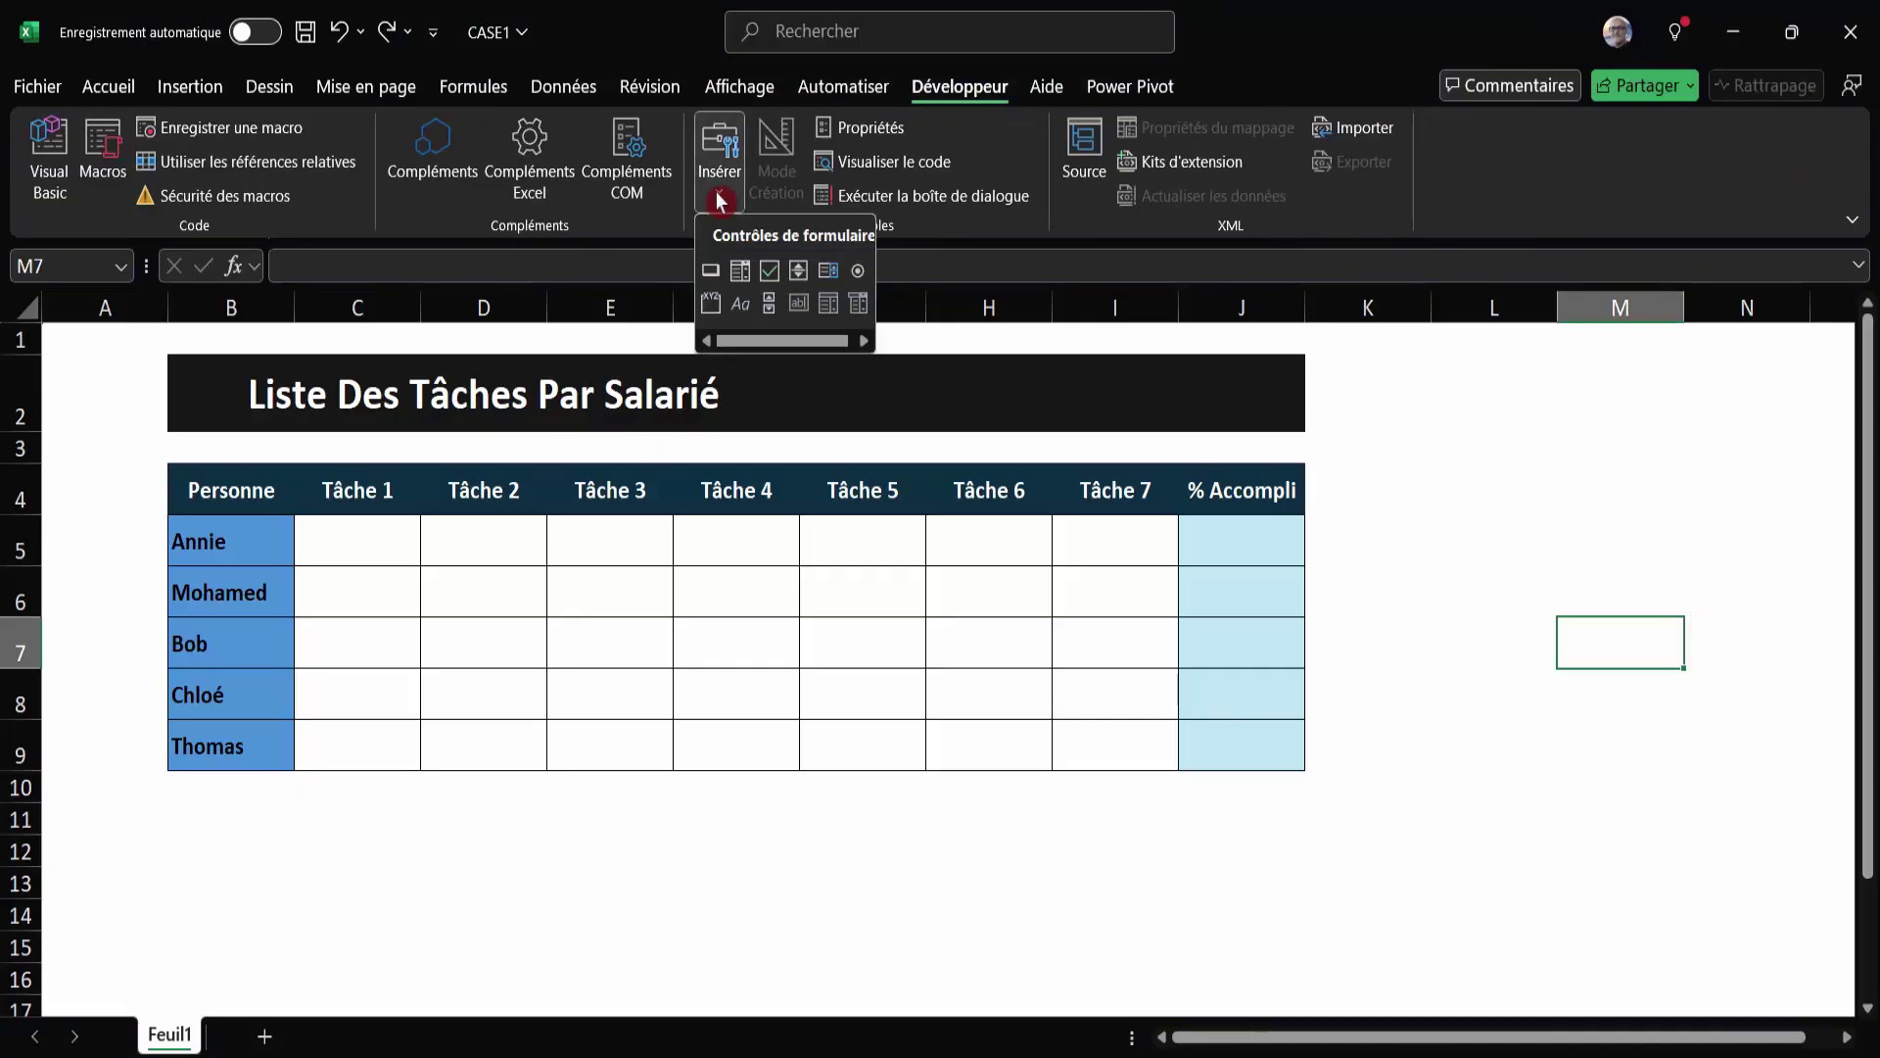
left_click(772, 278)
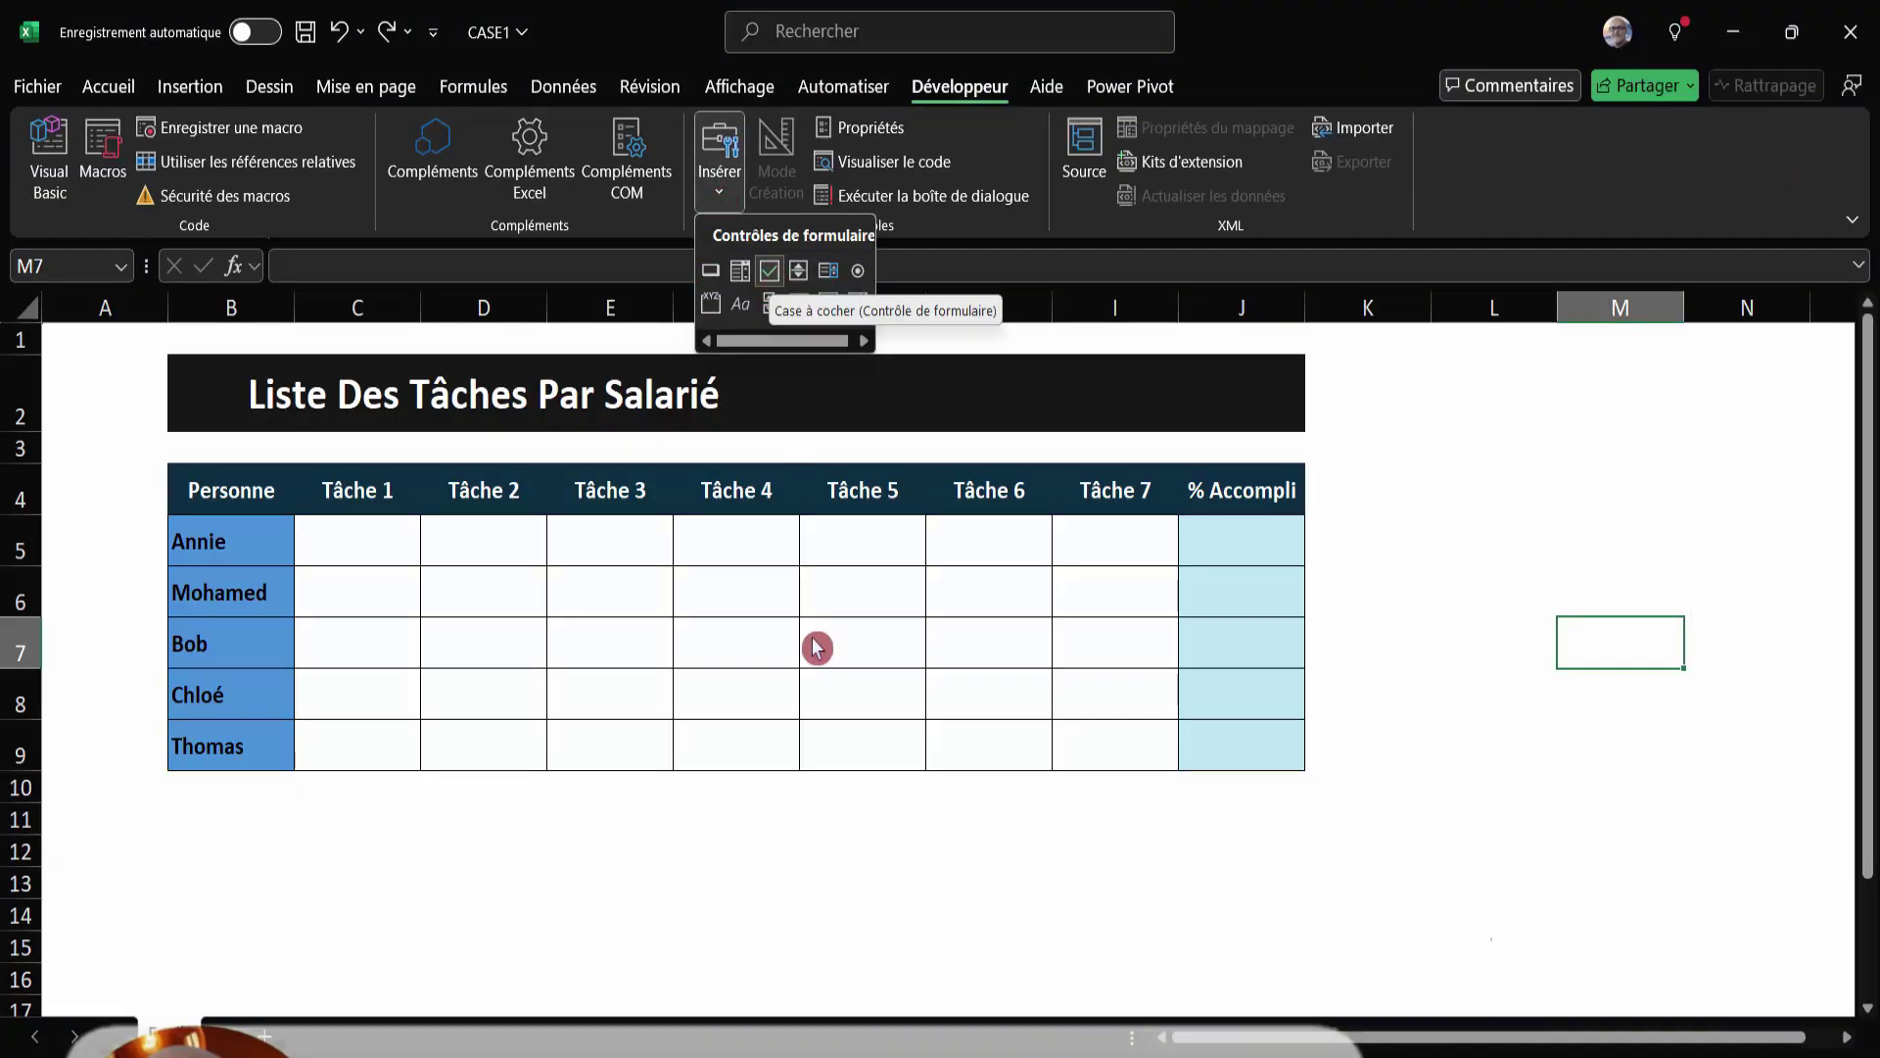
left_click(371, 547)
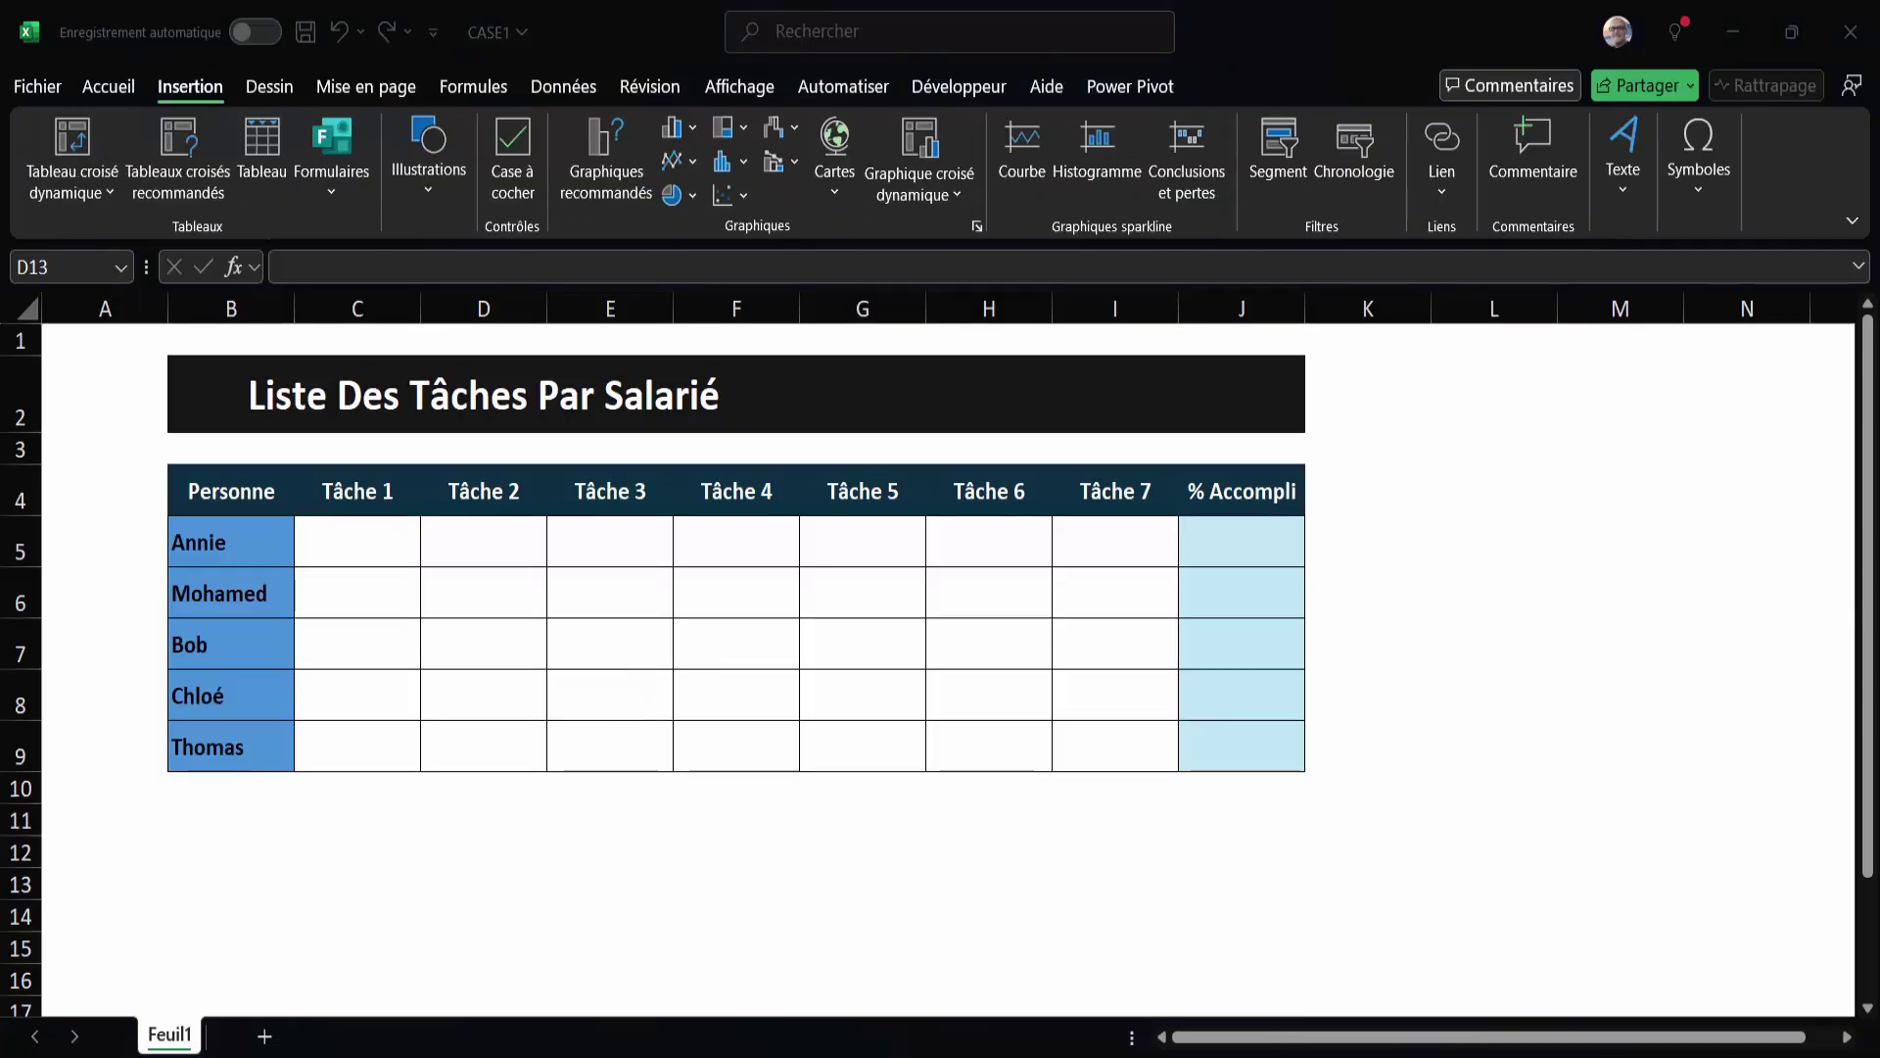
left_click(695, 949)
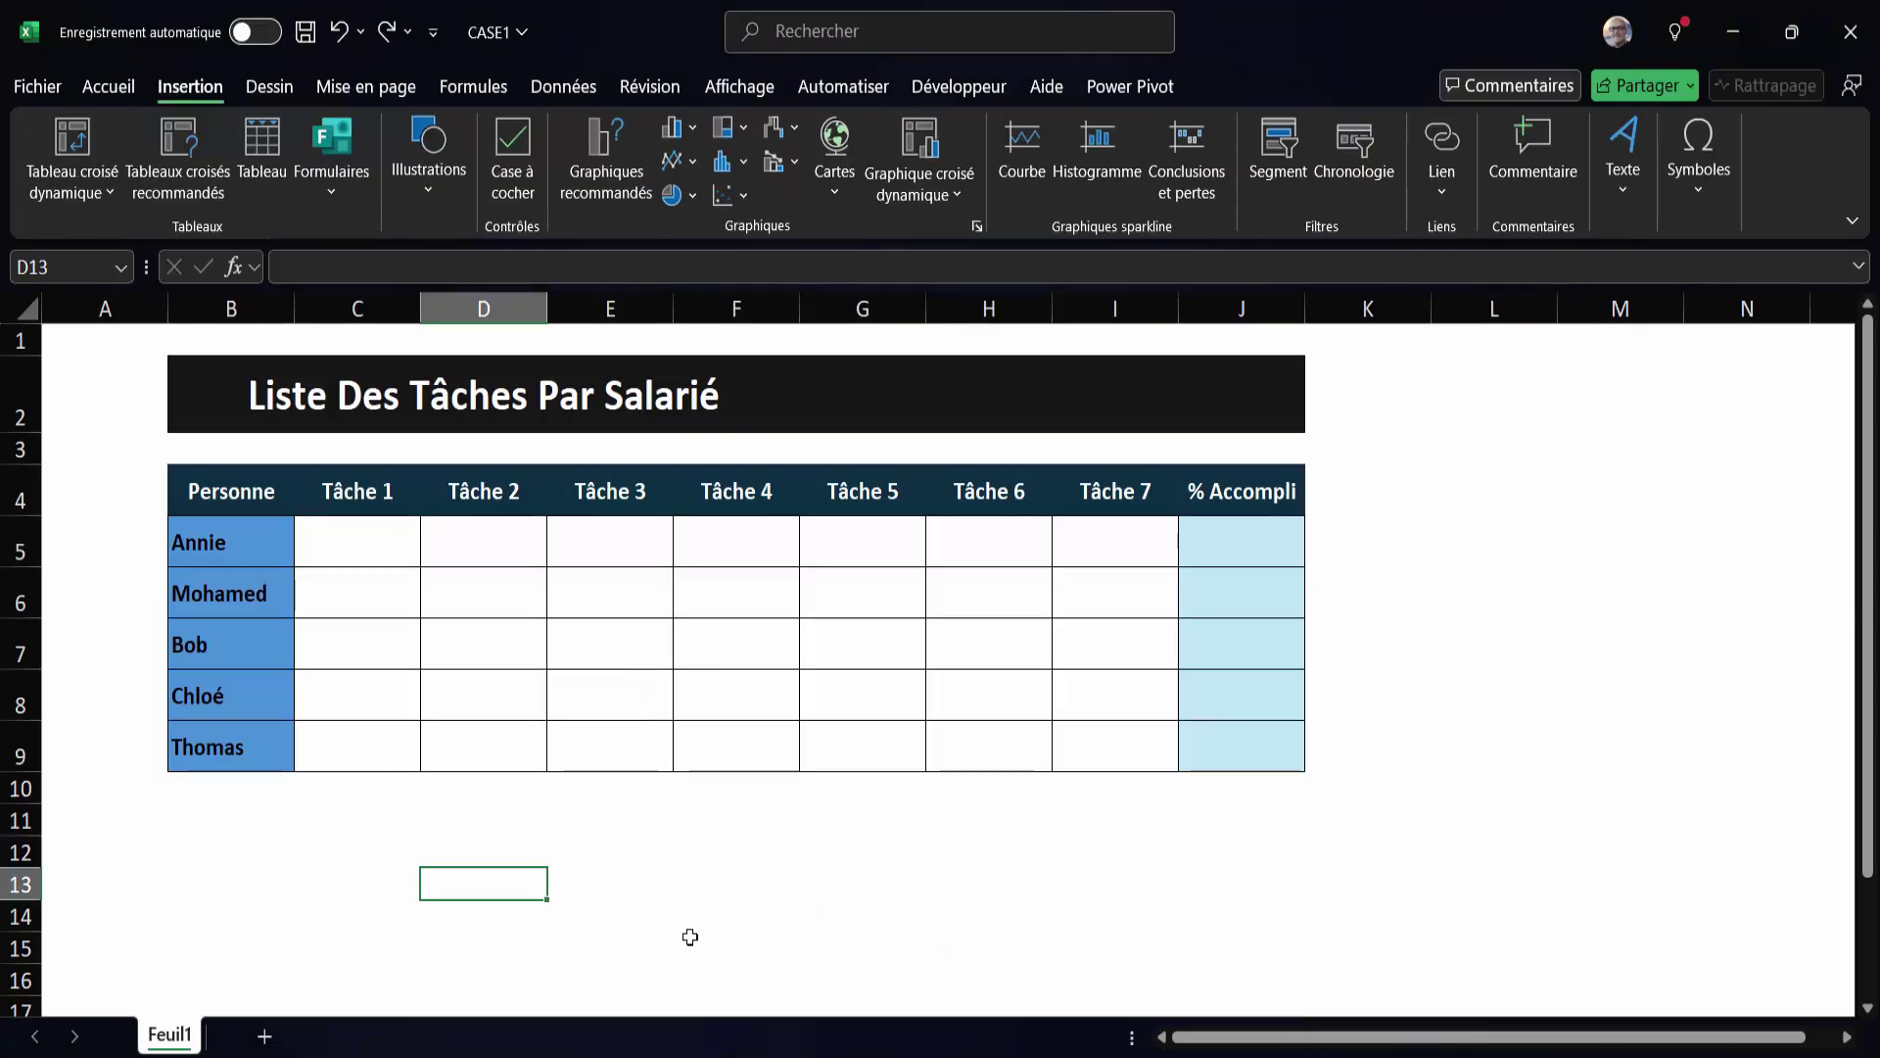
left_click_drag(376, 536, 1089, 749)
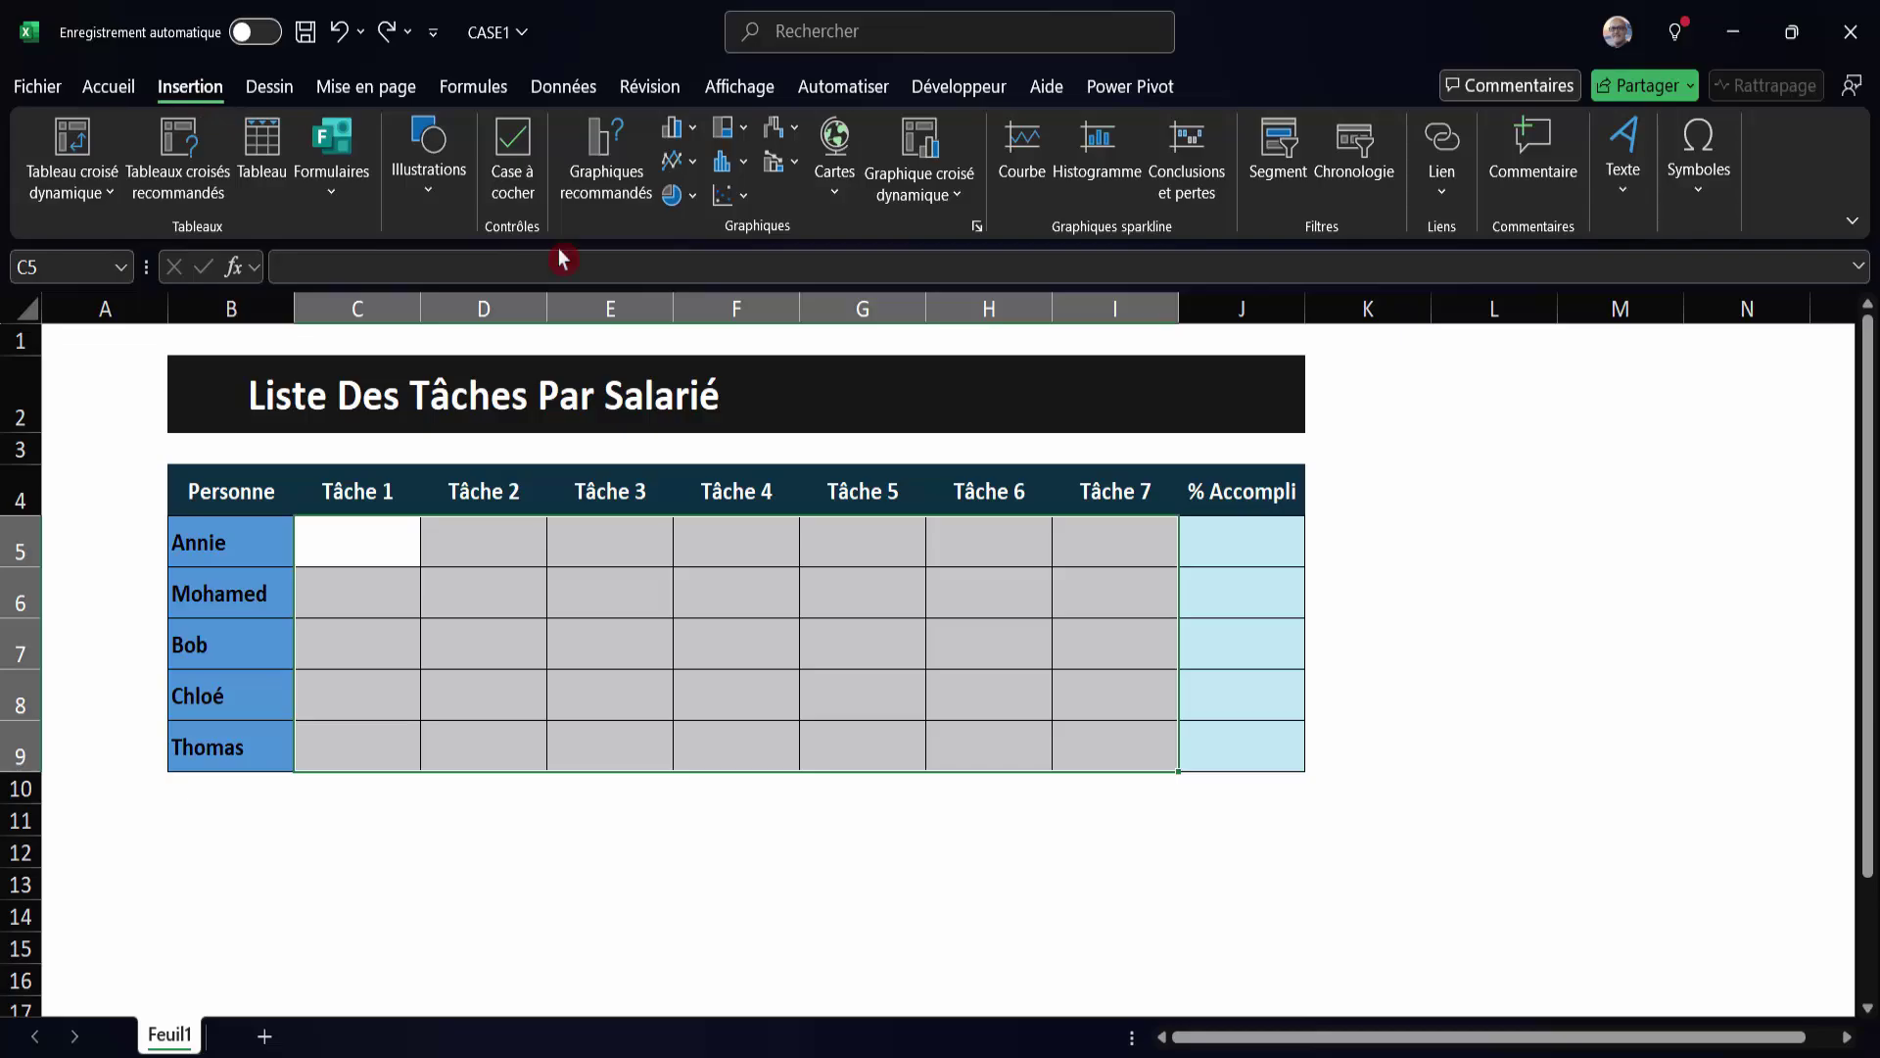
Insert cell checkboxes into C5:I9 and centre them vertically using Accueil alignment.
left_click(518, 142)
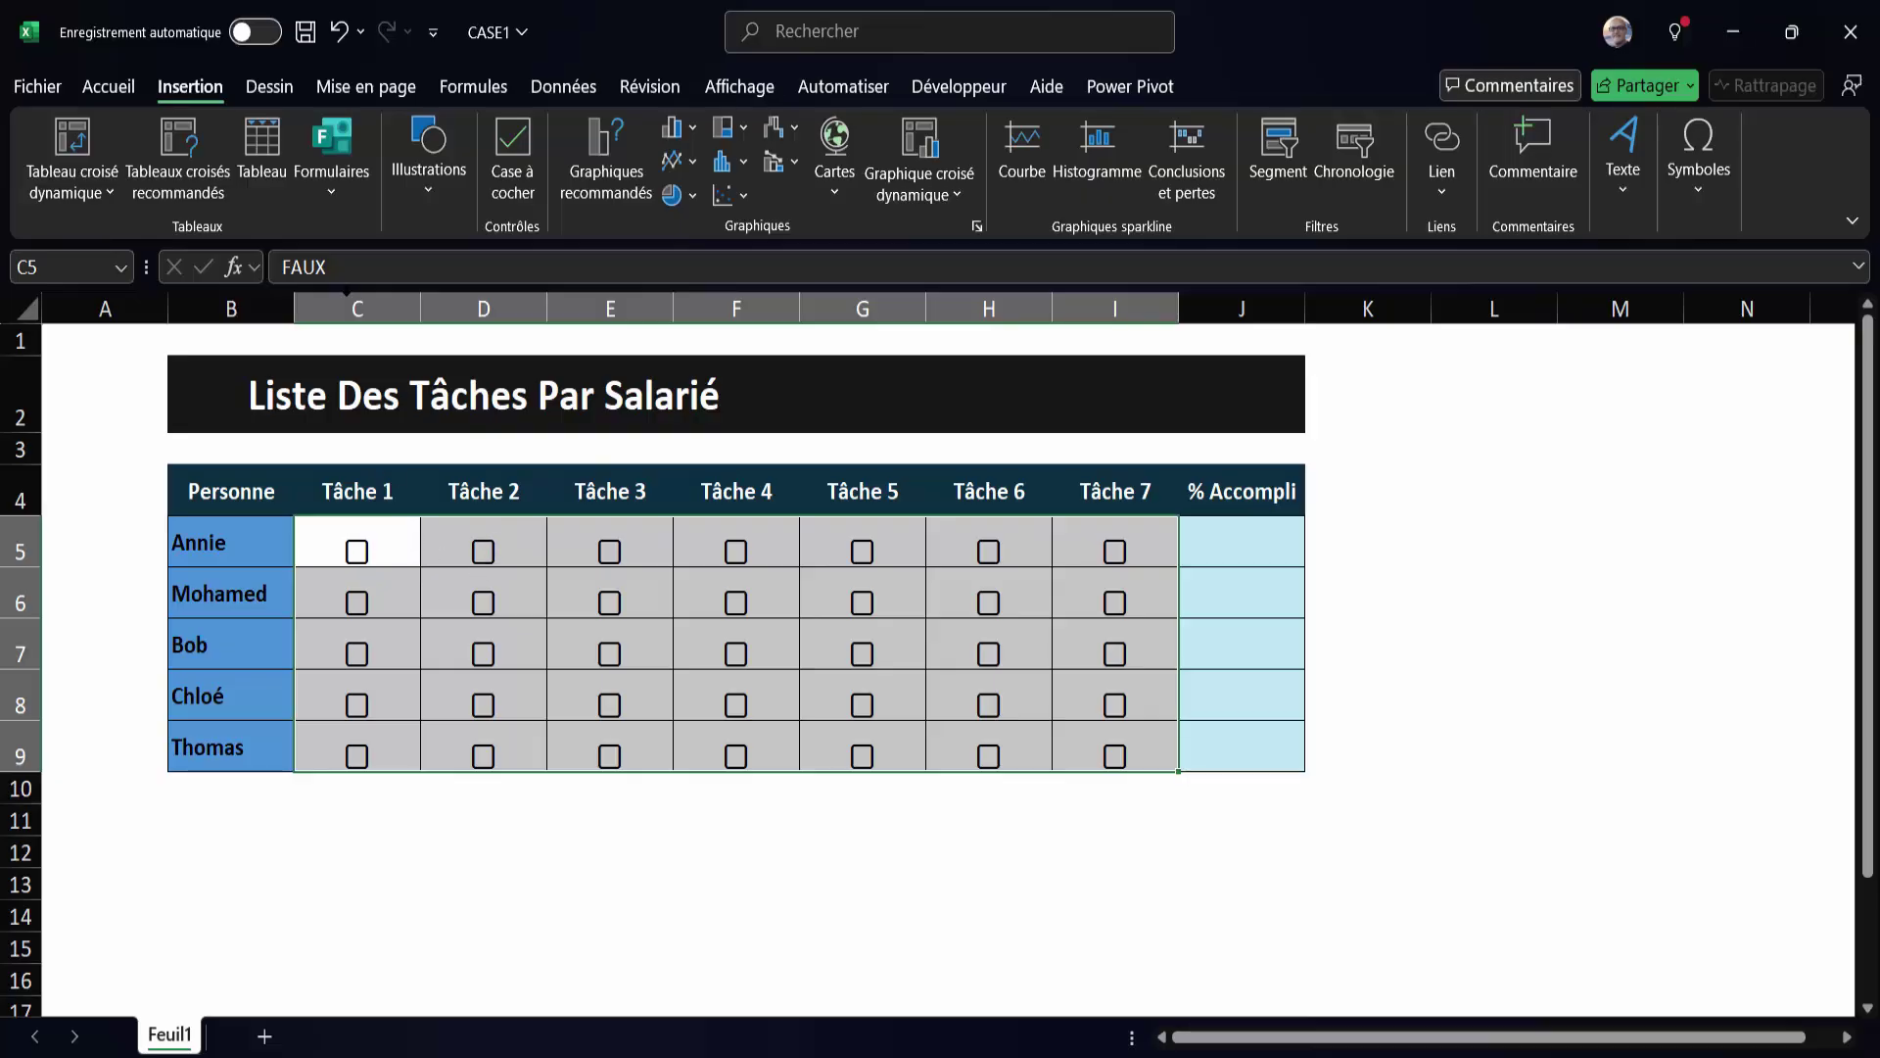
left_click(109, 90)
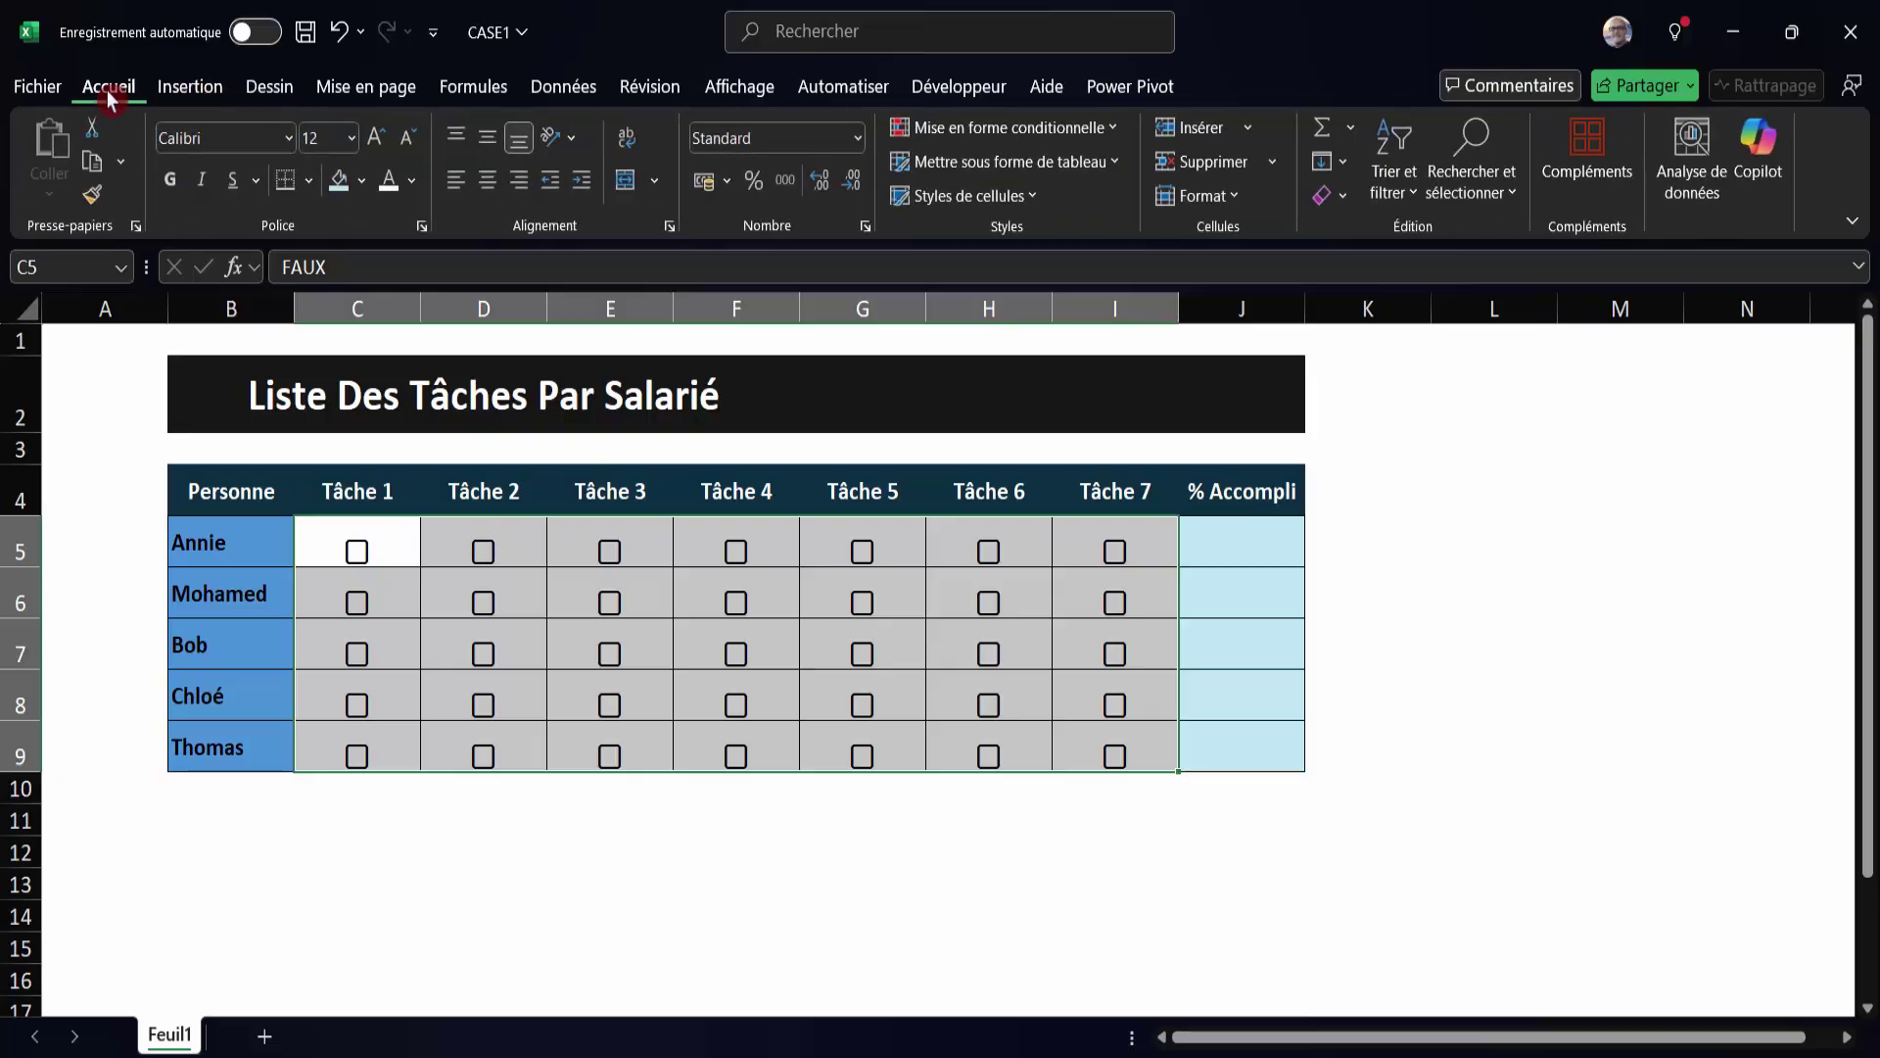
left_click(492, 142)
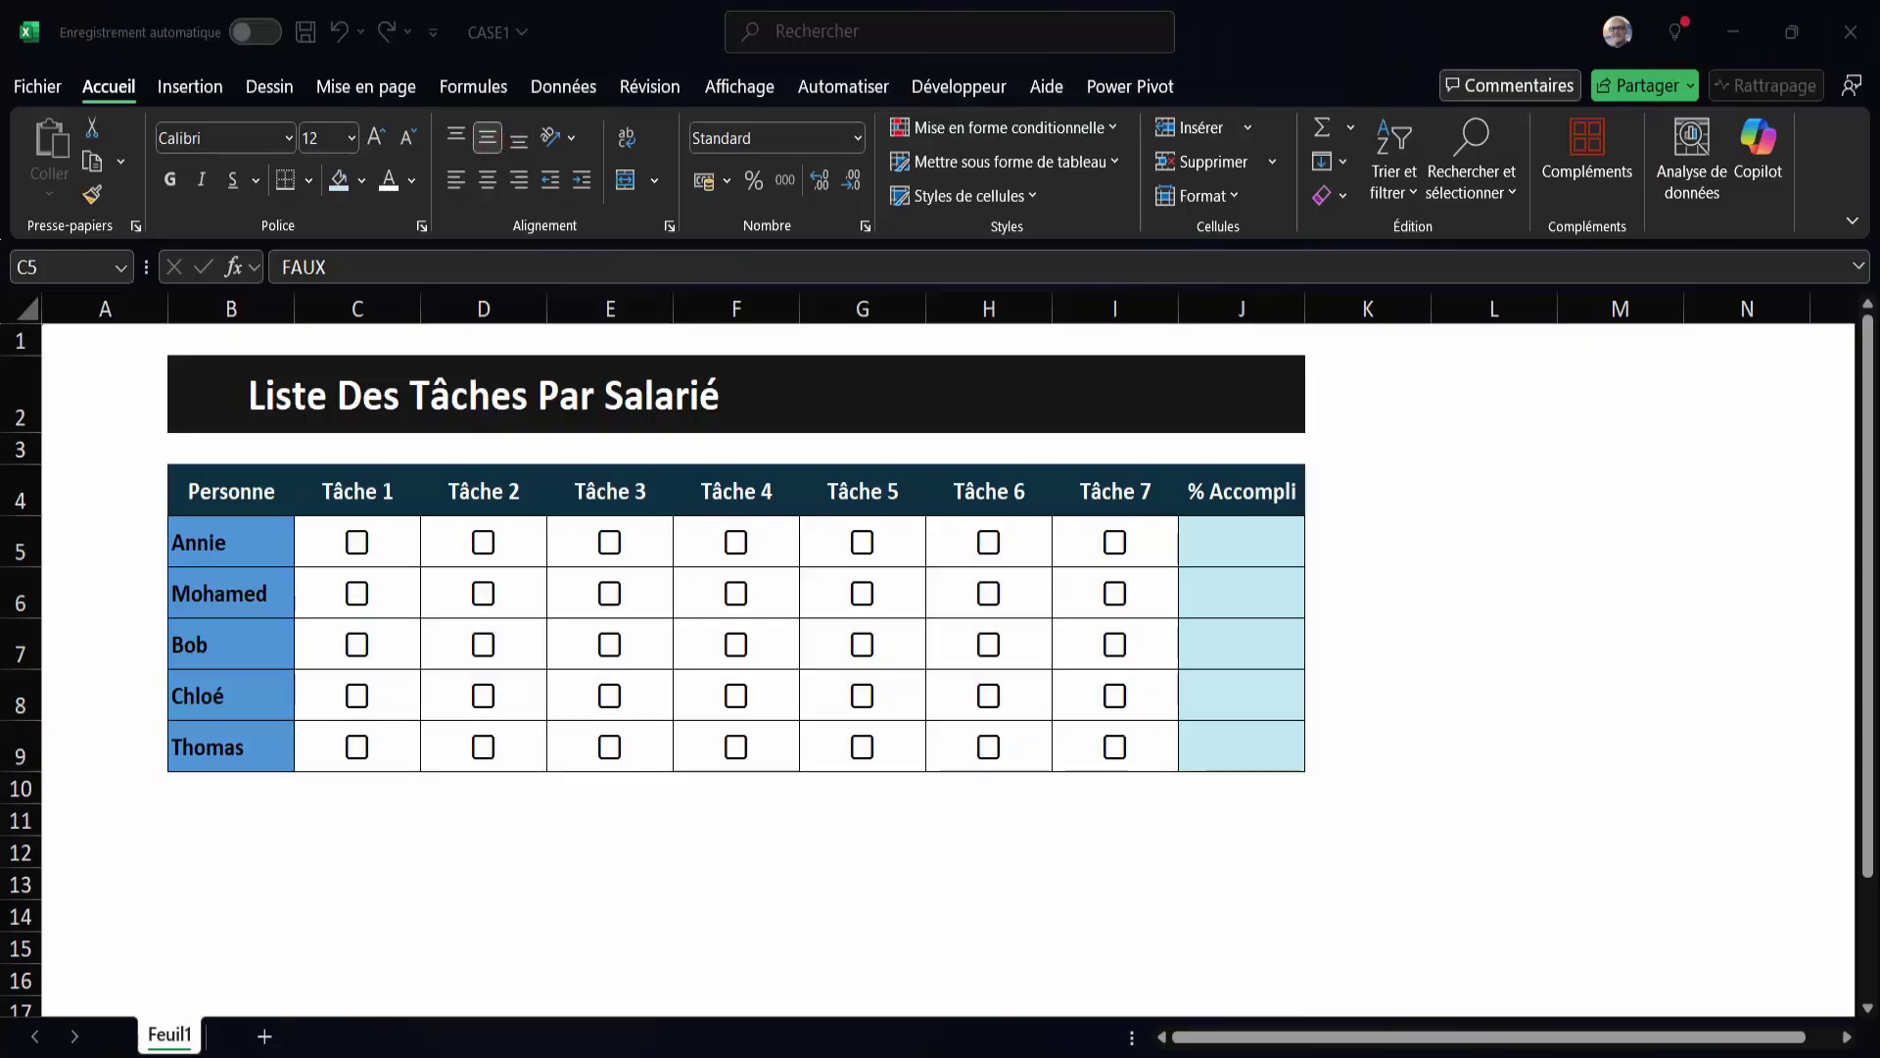
Tick C5's checkbox, select J5:J9, then untick and re-tick C5 to test VRAI/FAUX.
left_click(390, 546)
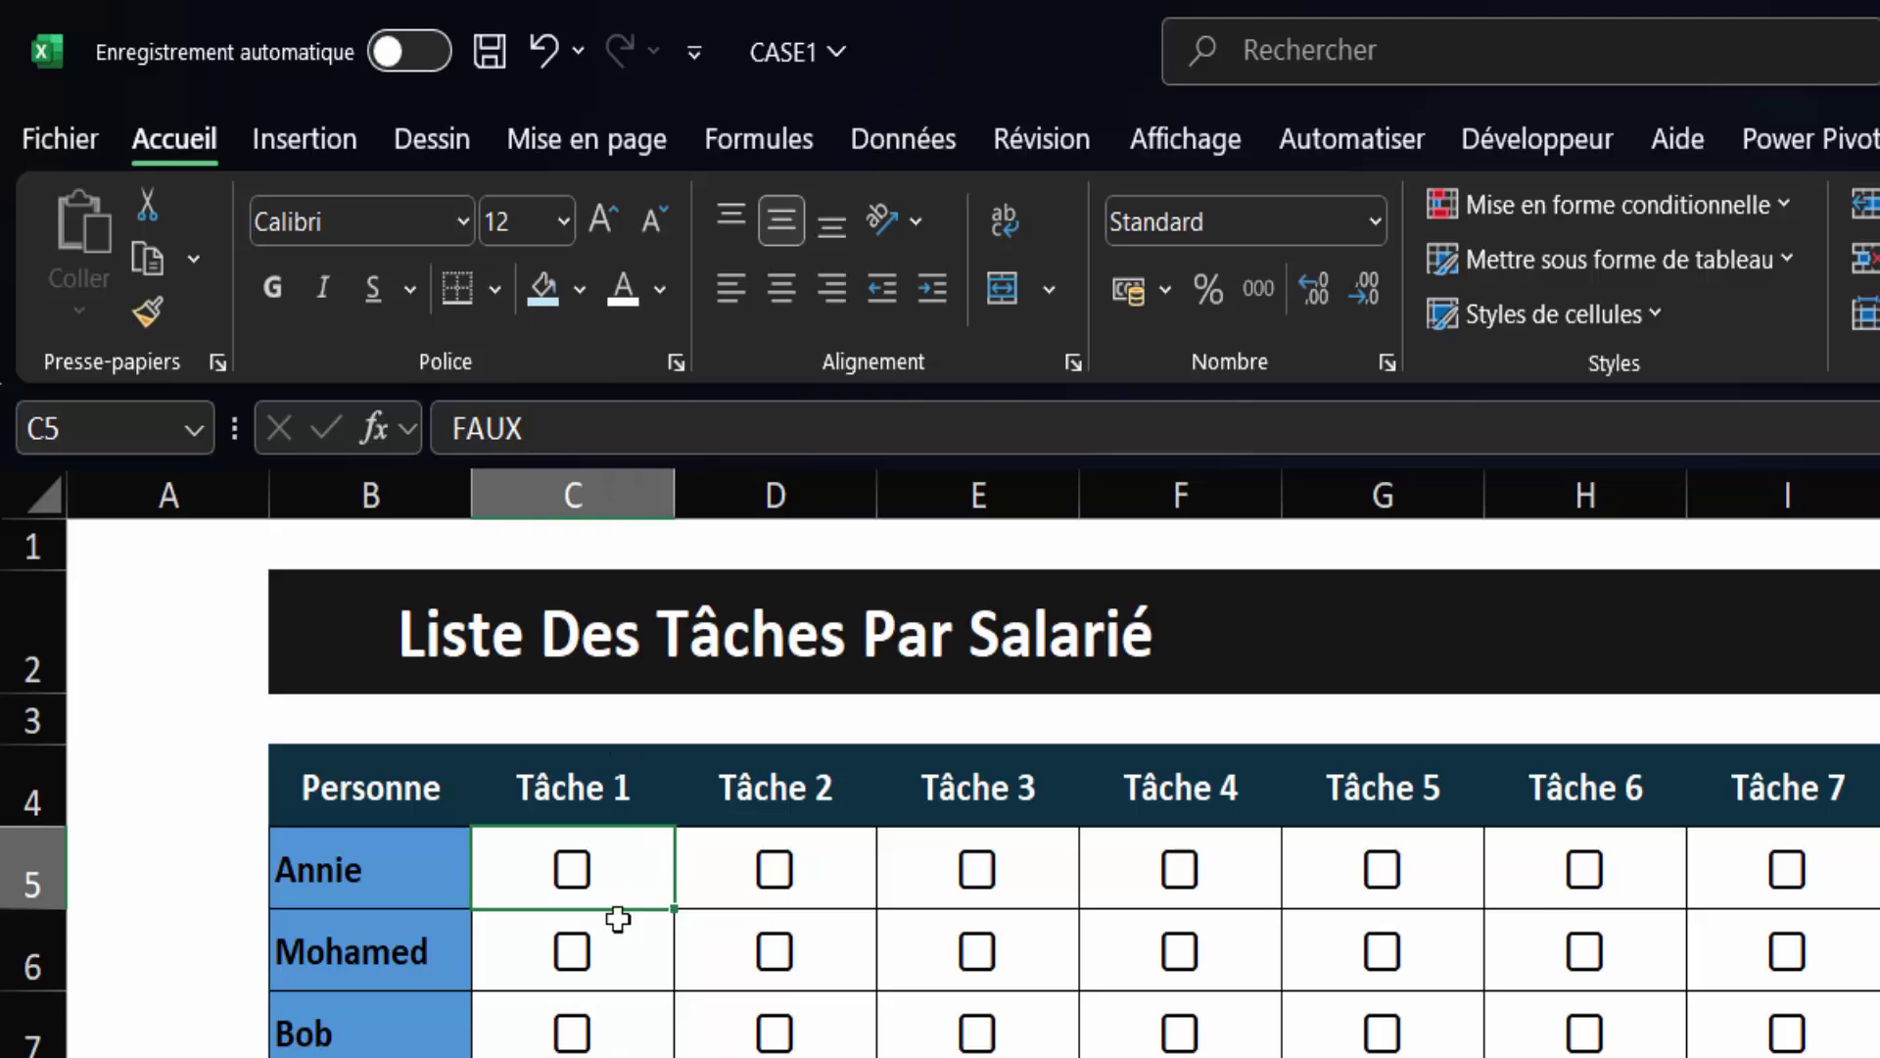
left_click(573, 881)
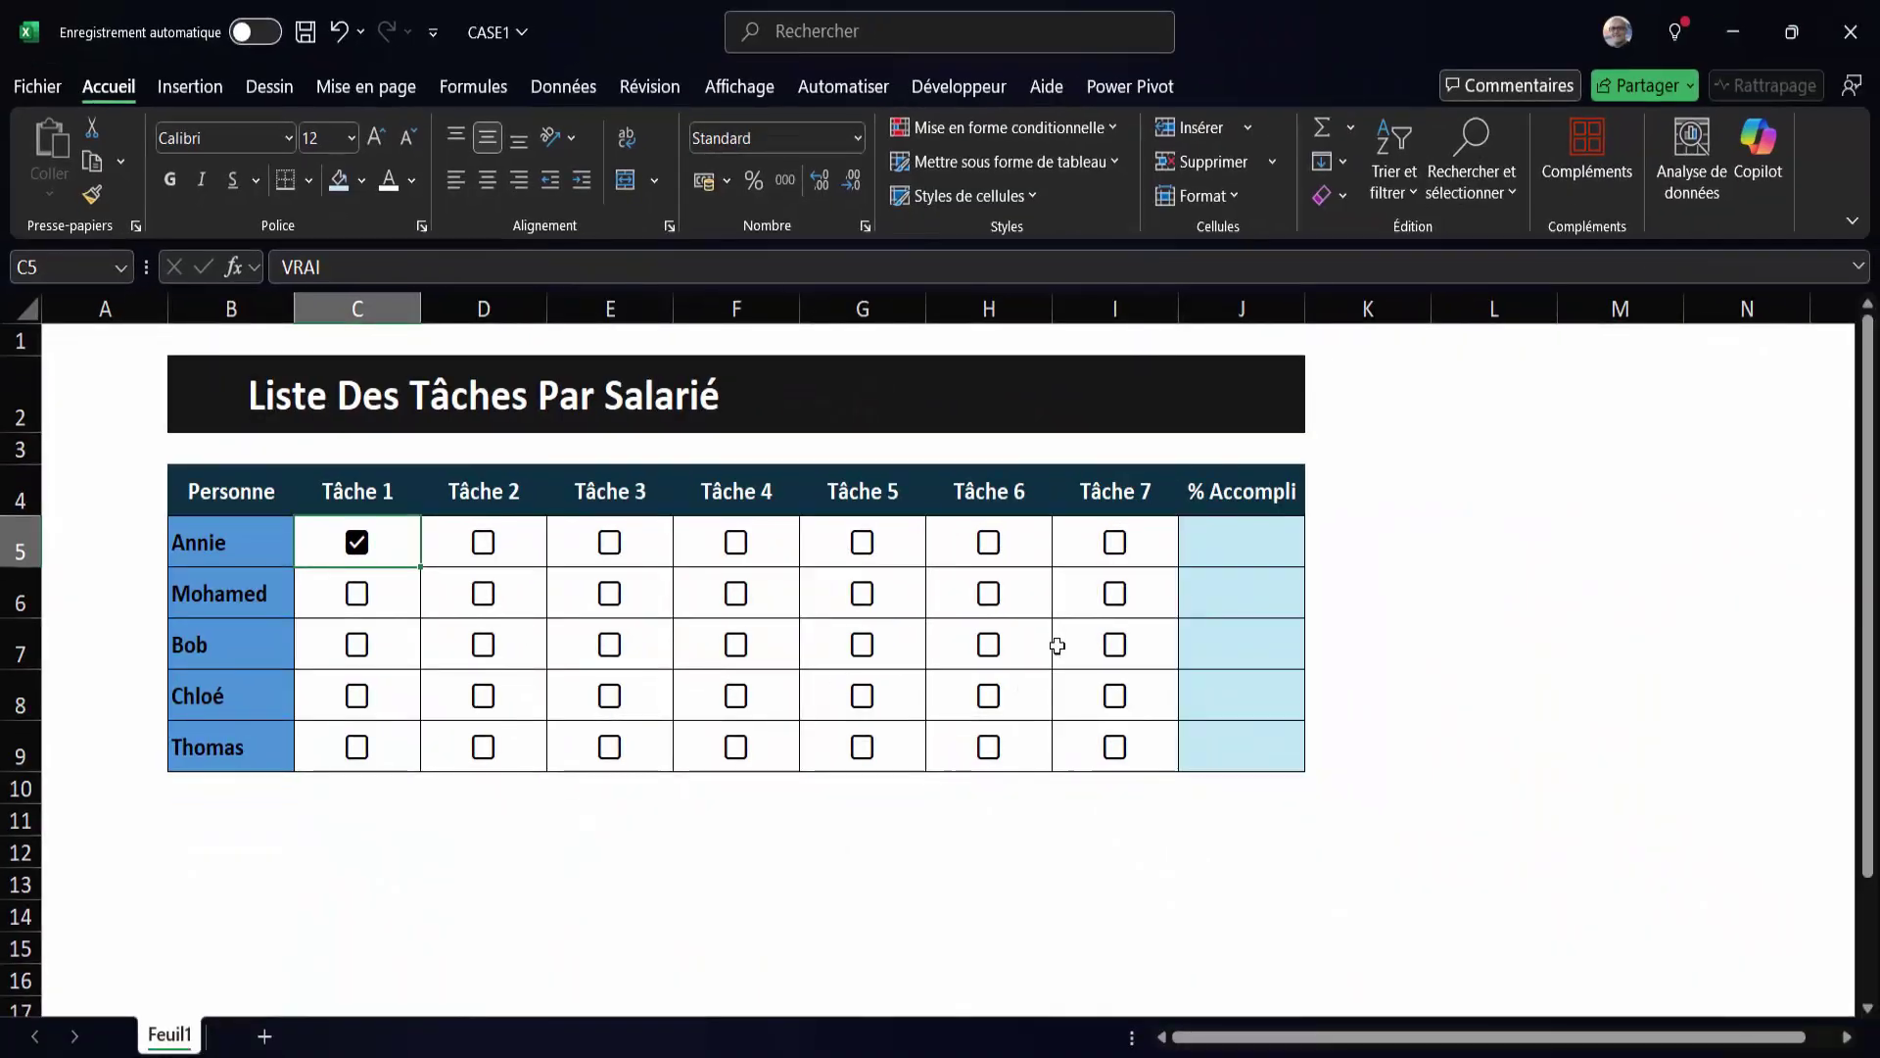
left_click_drag(1220, 541, 1226, 732)
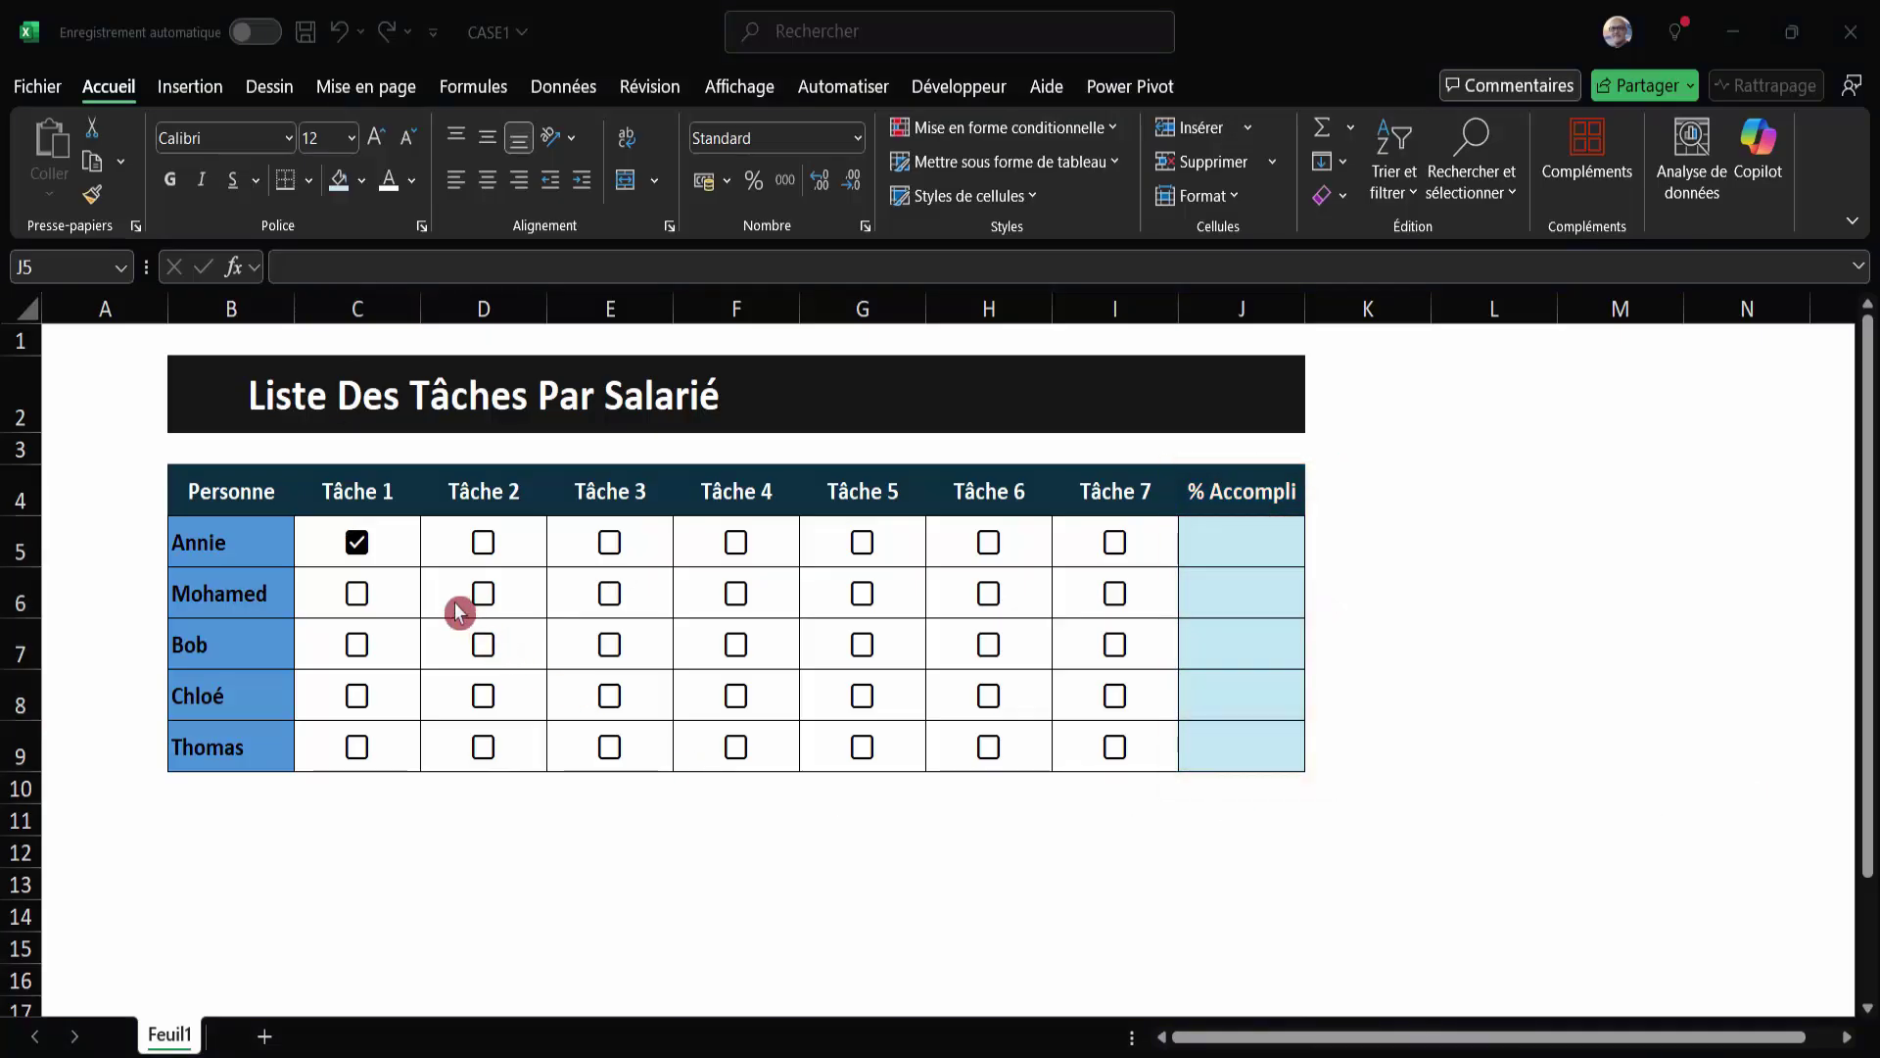
left_click(356, 545)
left_click(357, 544)
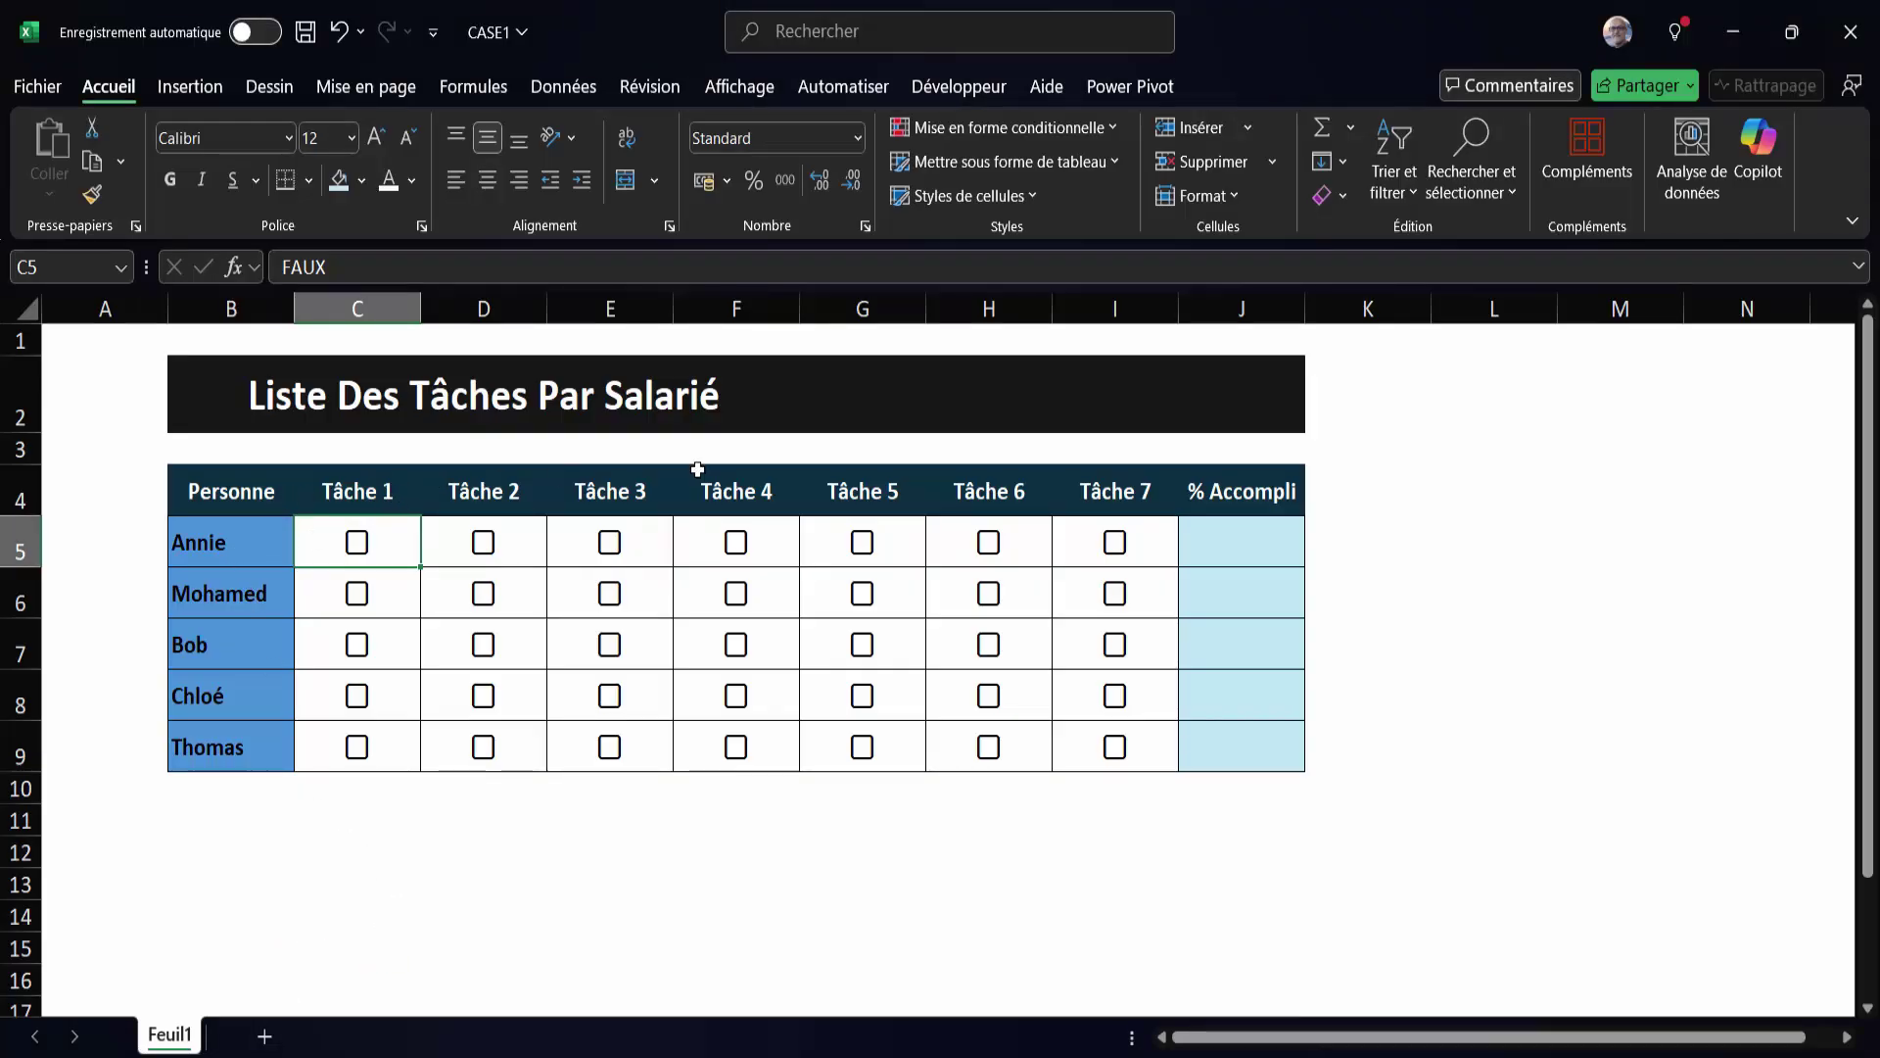
left_click(1231, 544)
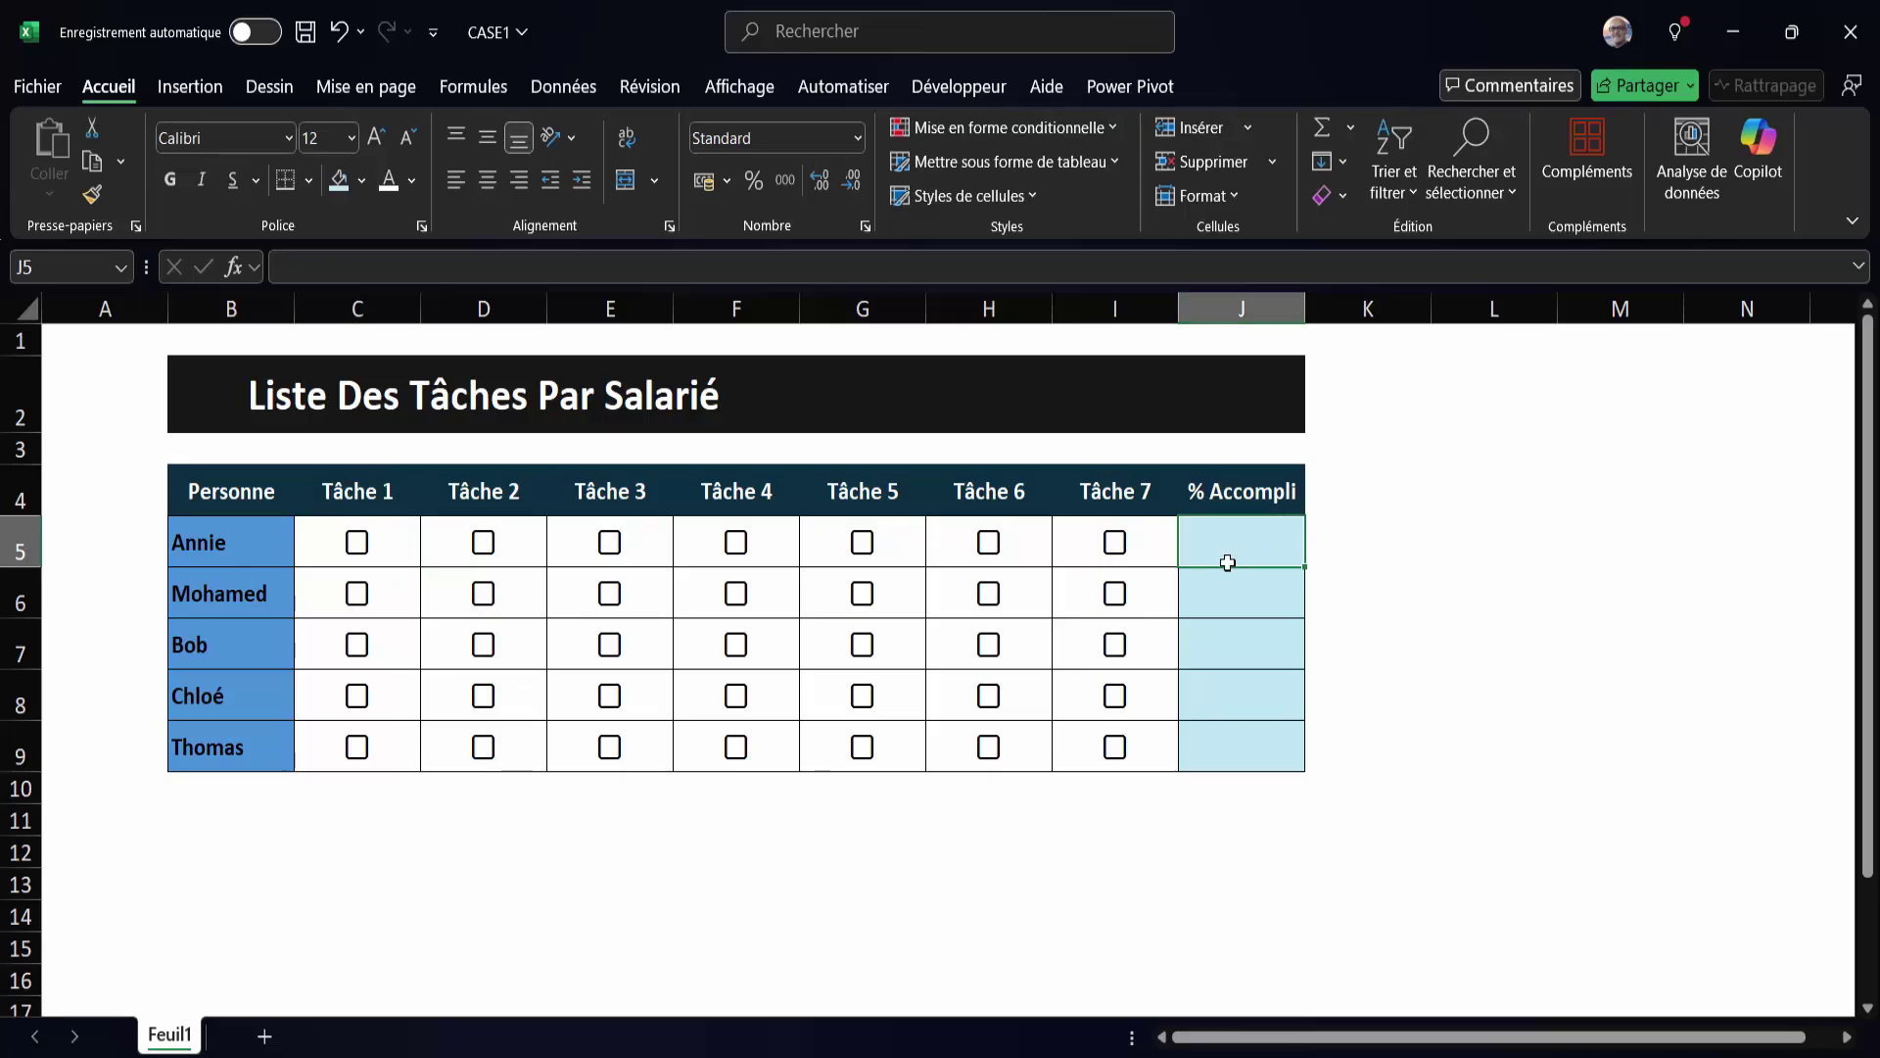
left_click(358, 544)
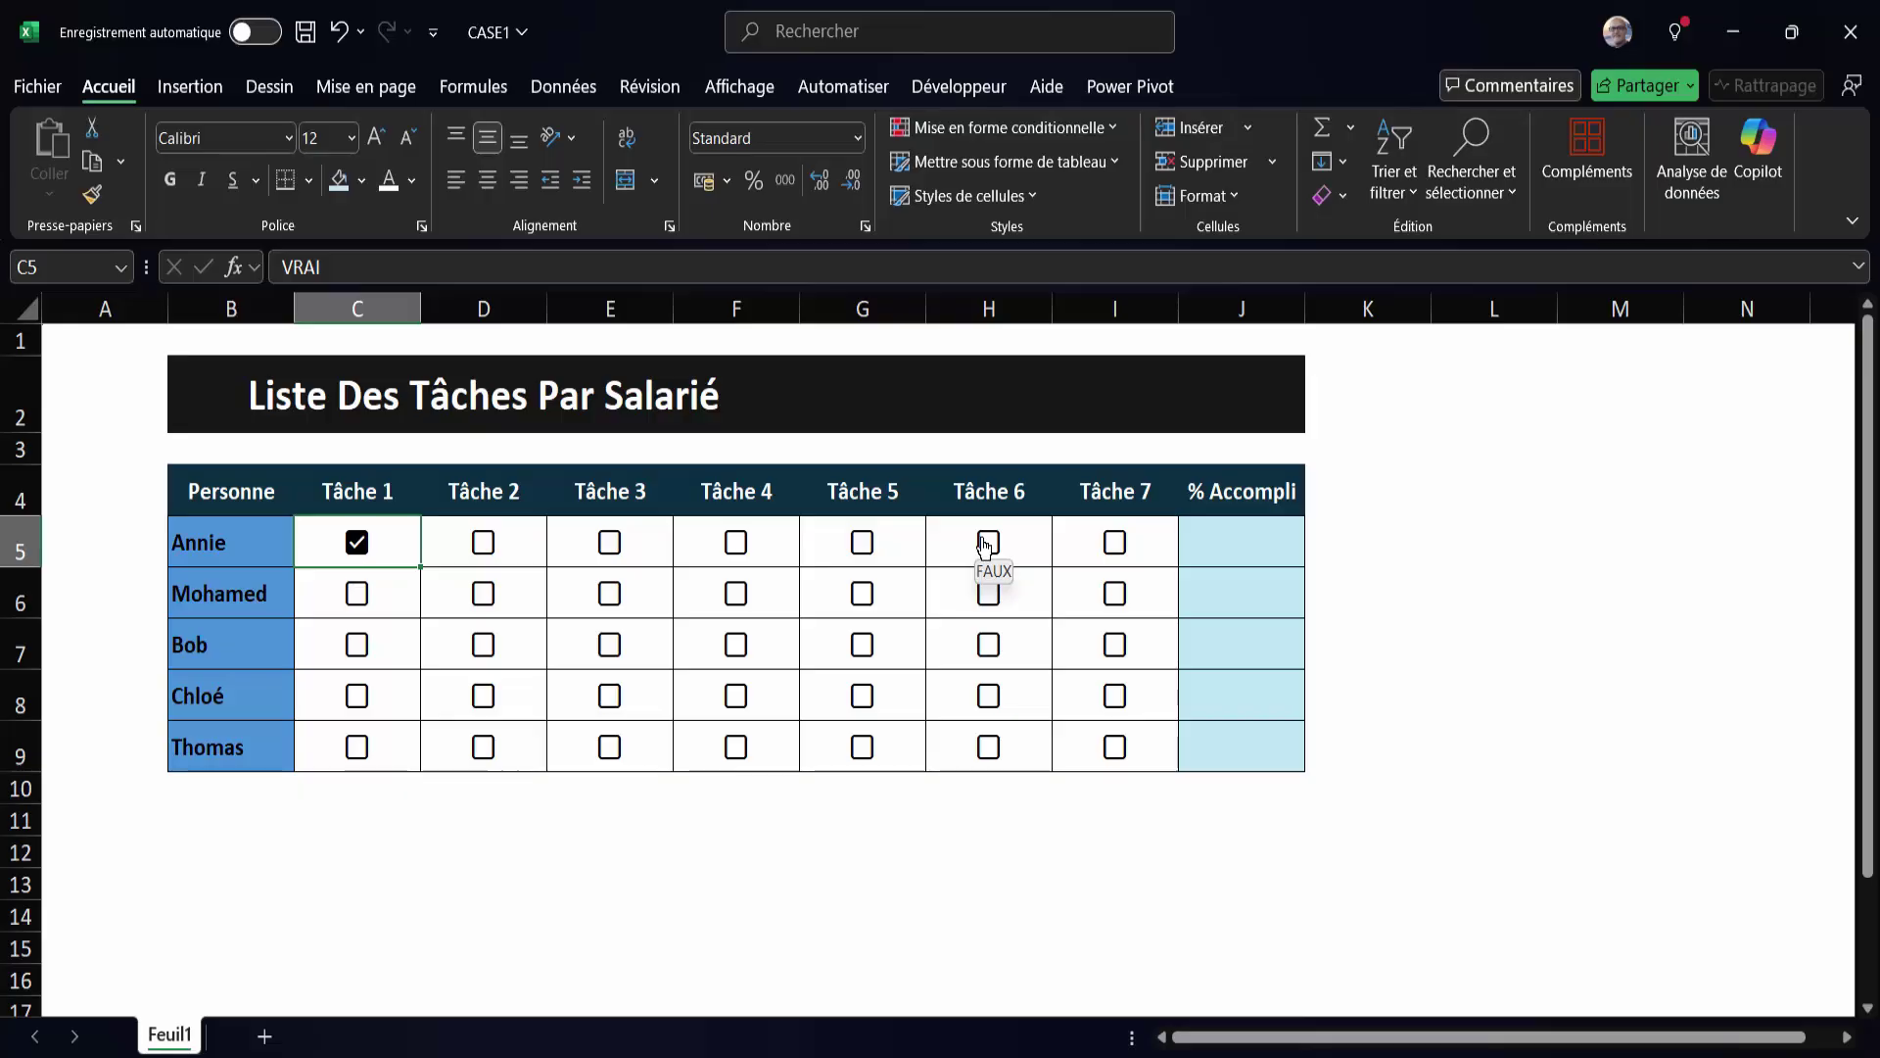
Enter =100/7 in E13, giving 14,2857143, and tick Annie's Tâche 2 box in D5.
left_click(595, 893)
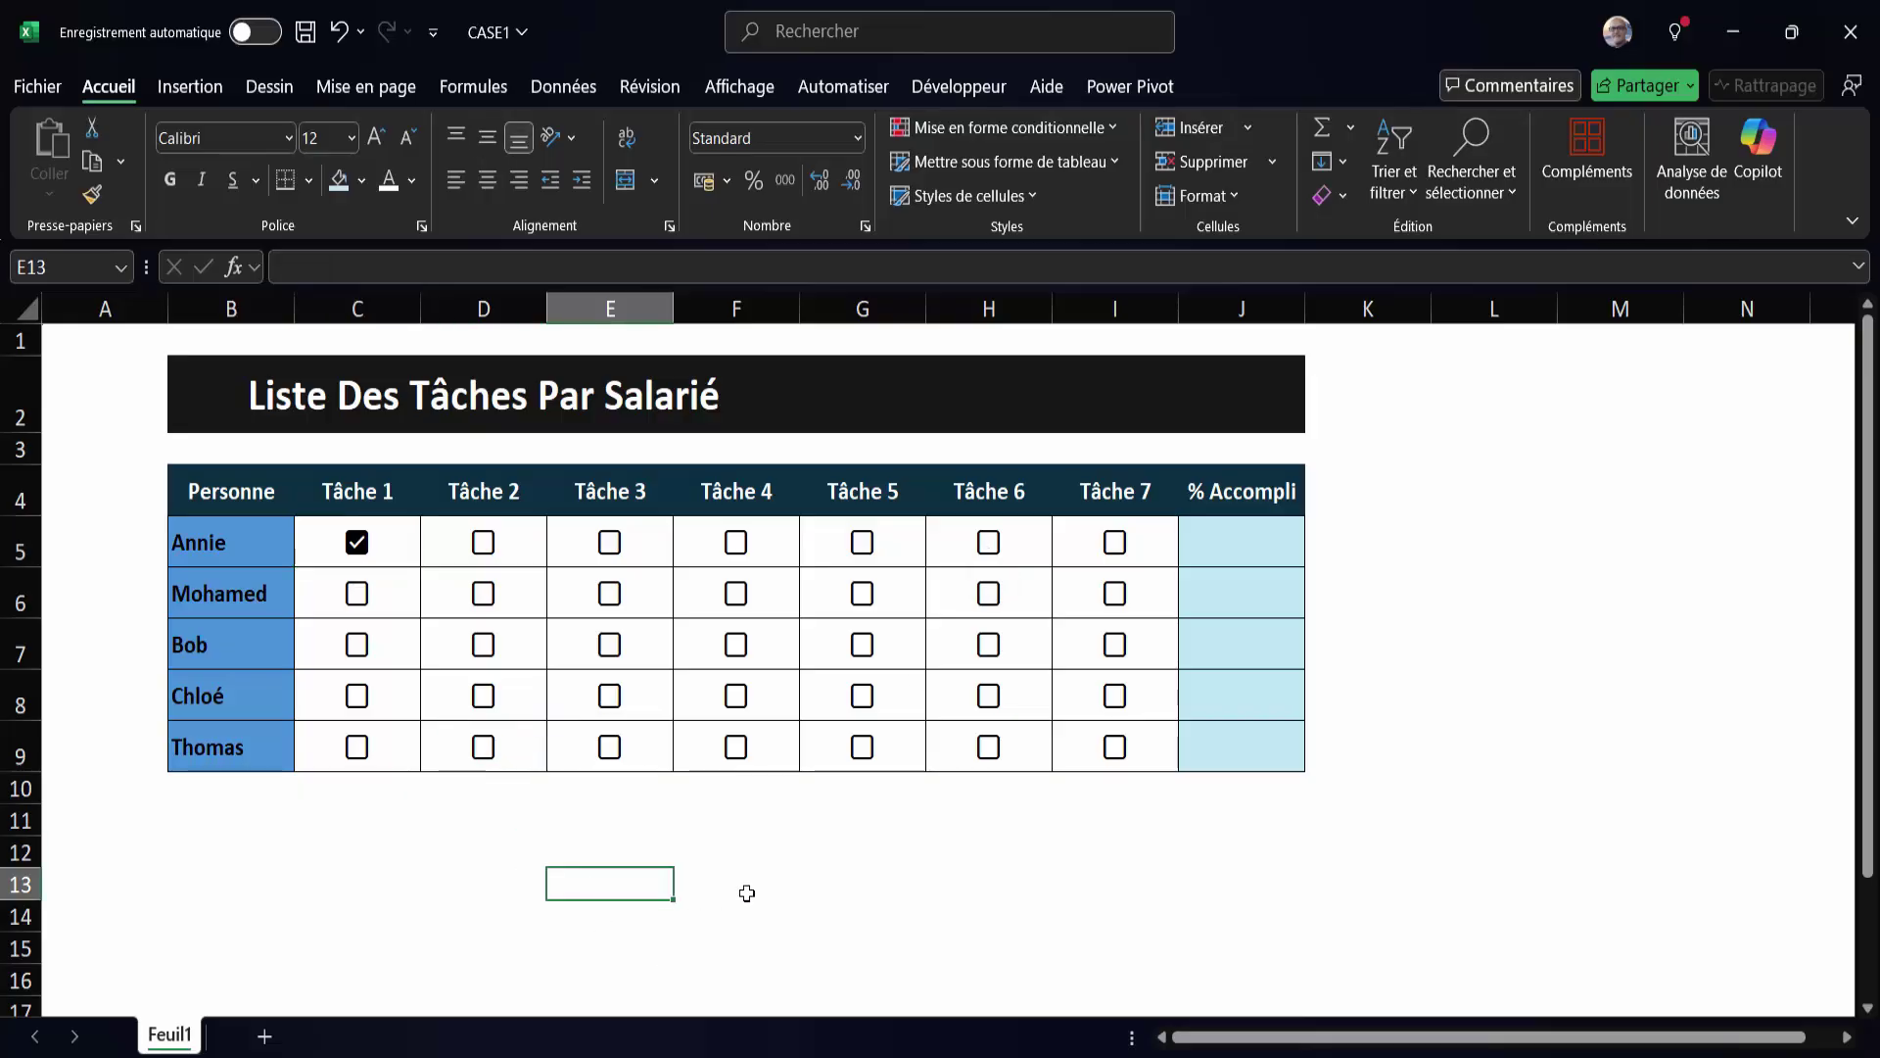
type("=100")
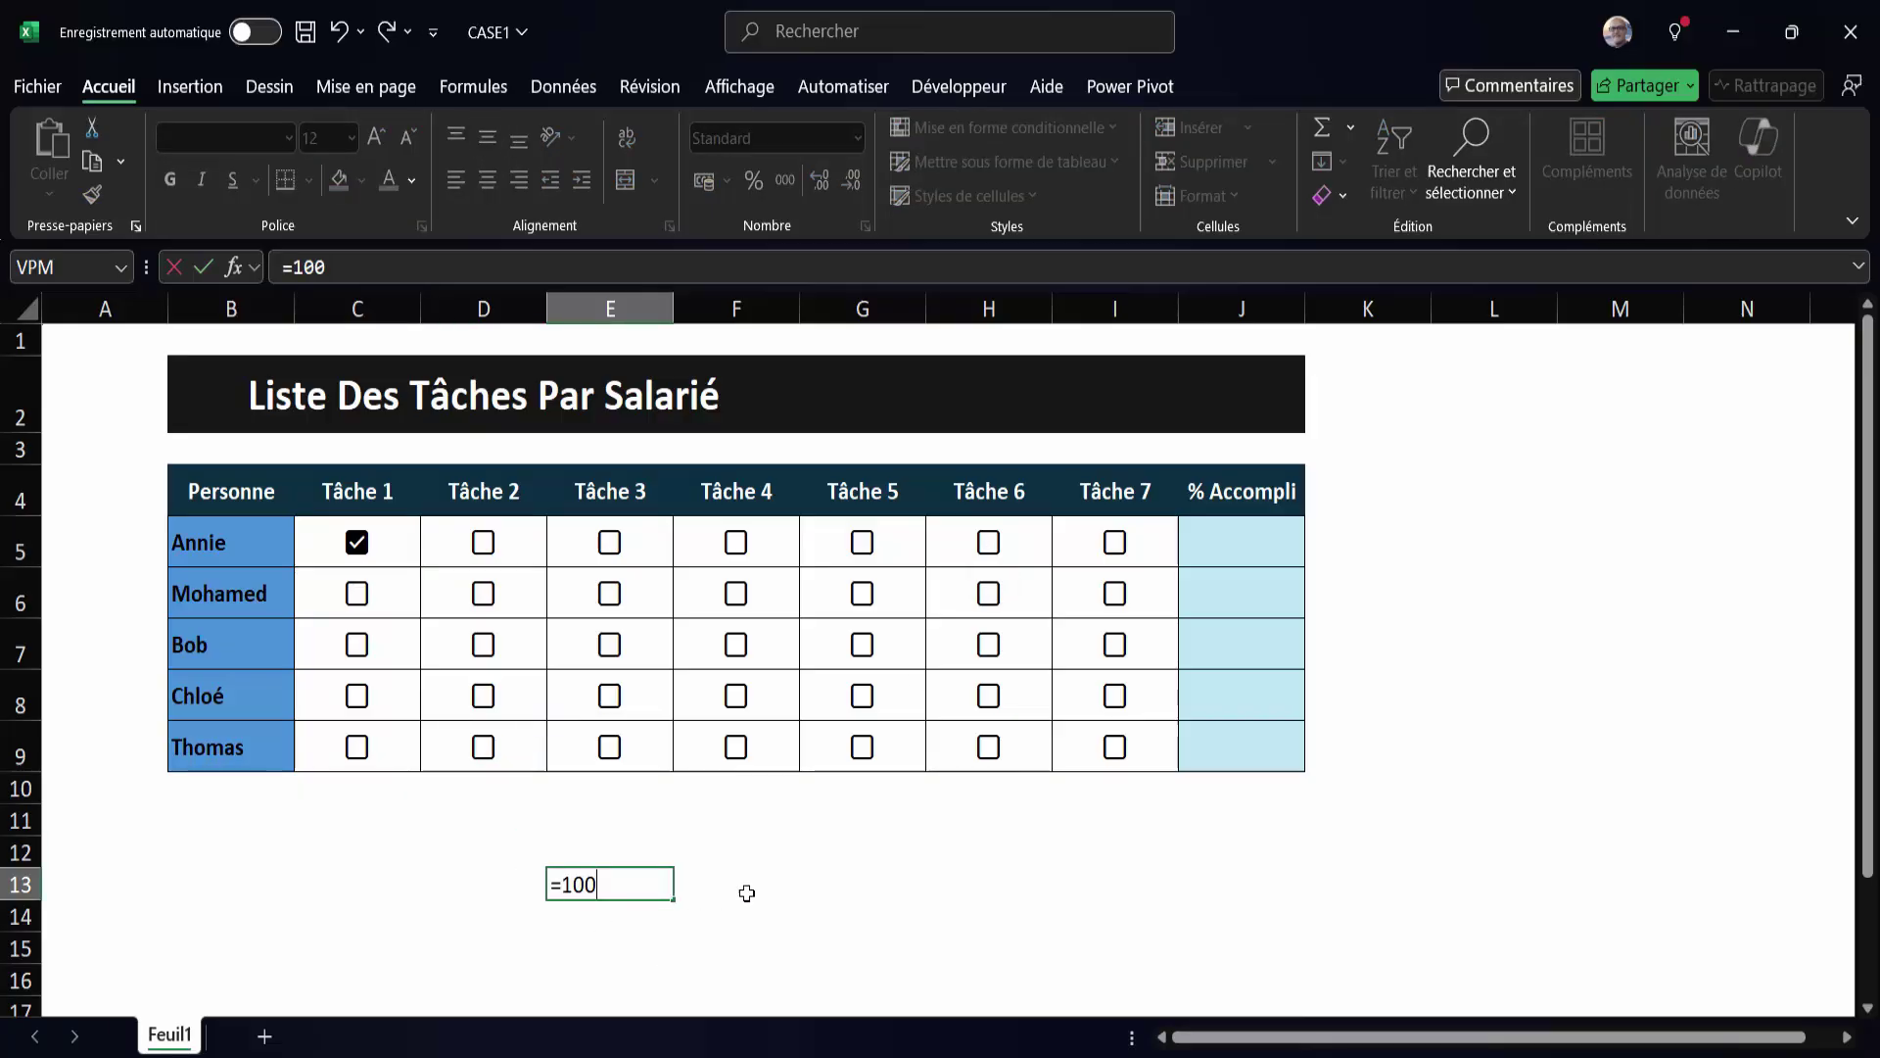
type("/7")
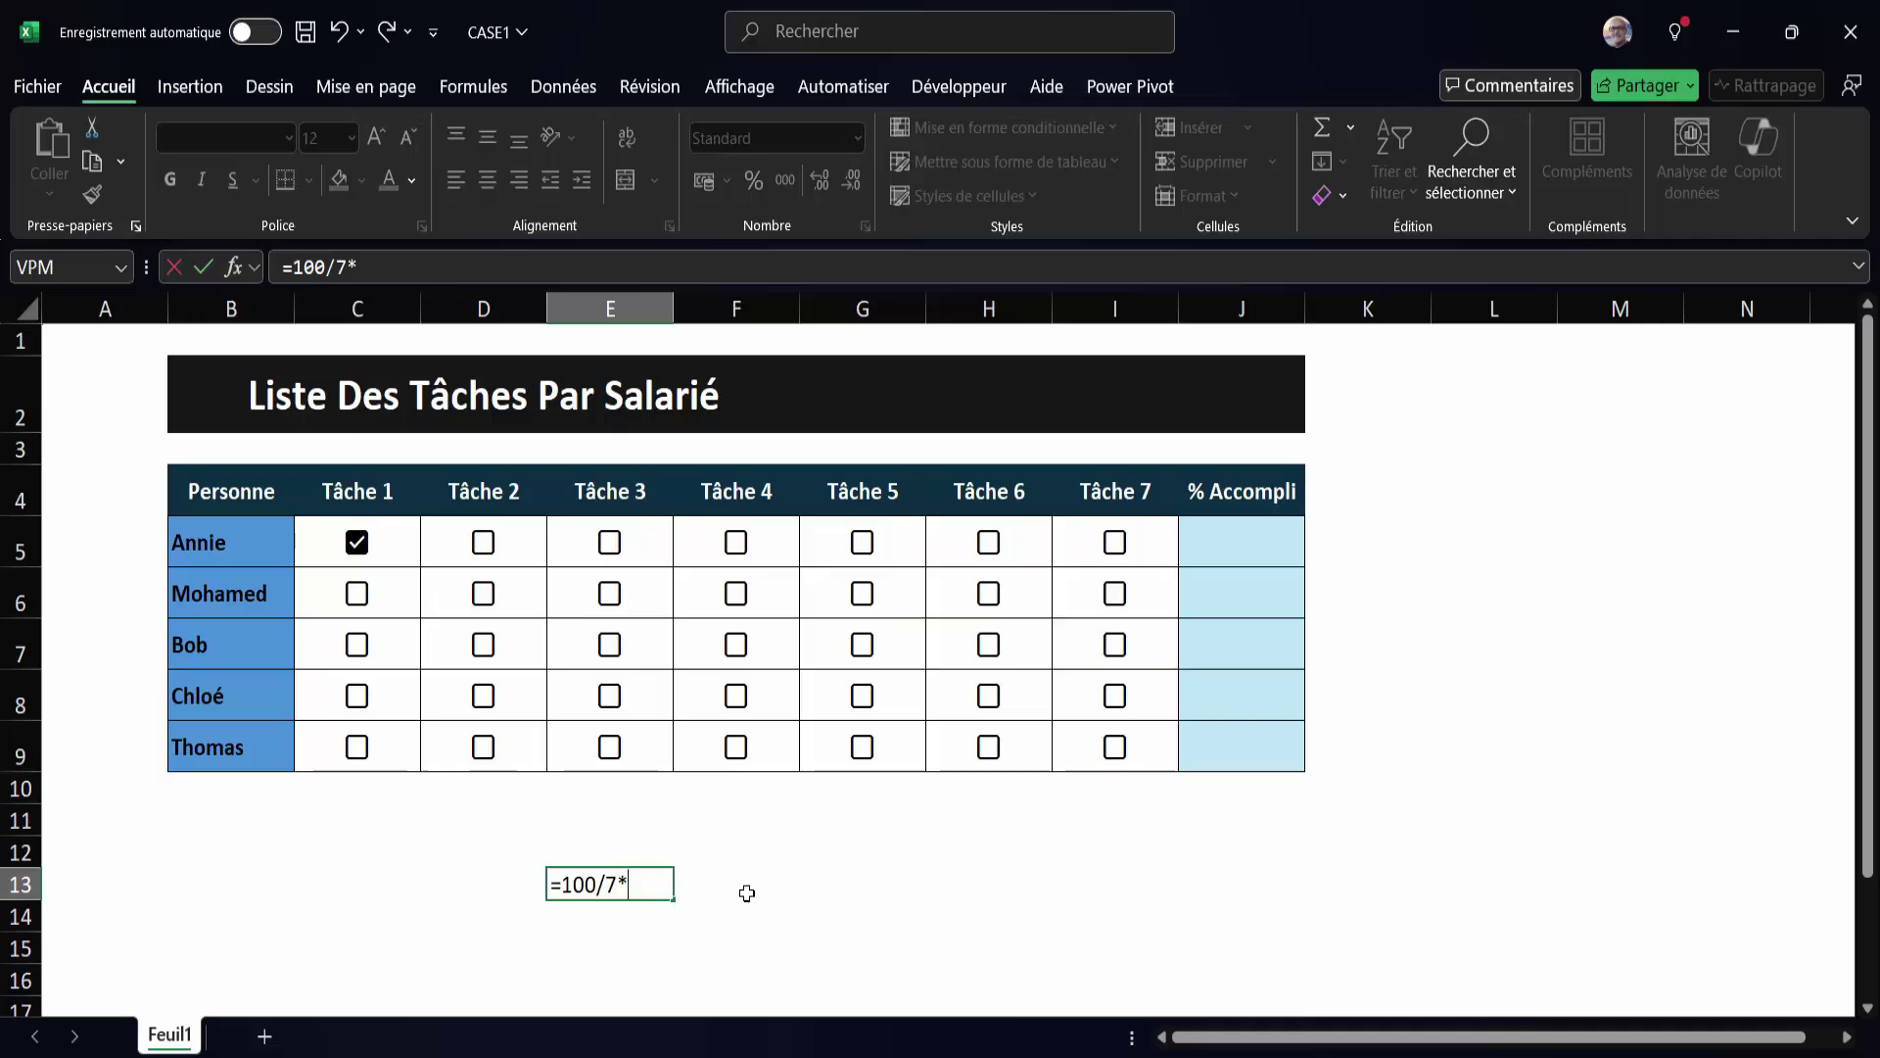
key("Return")
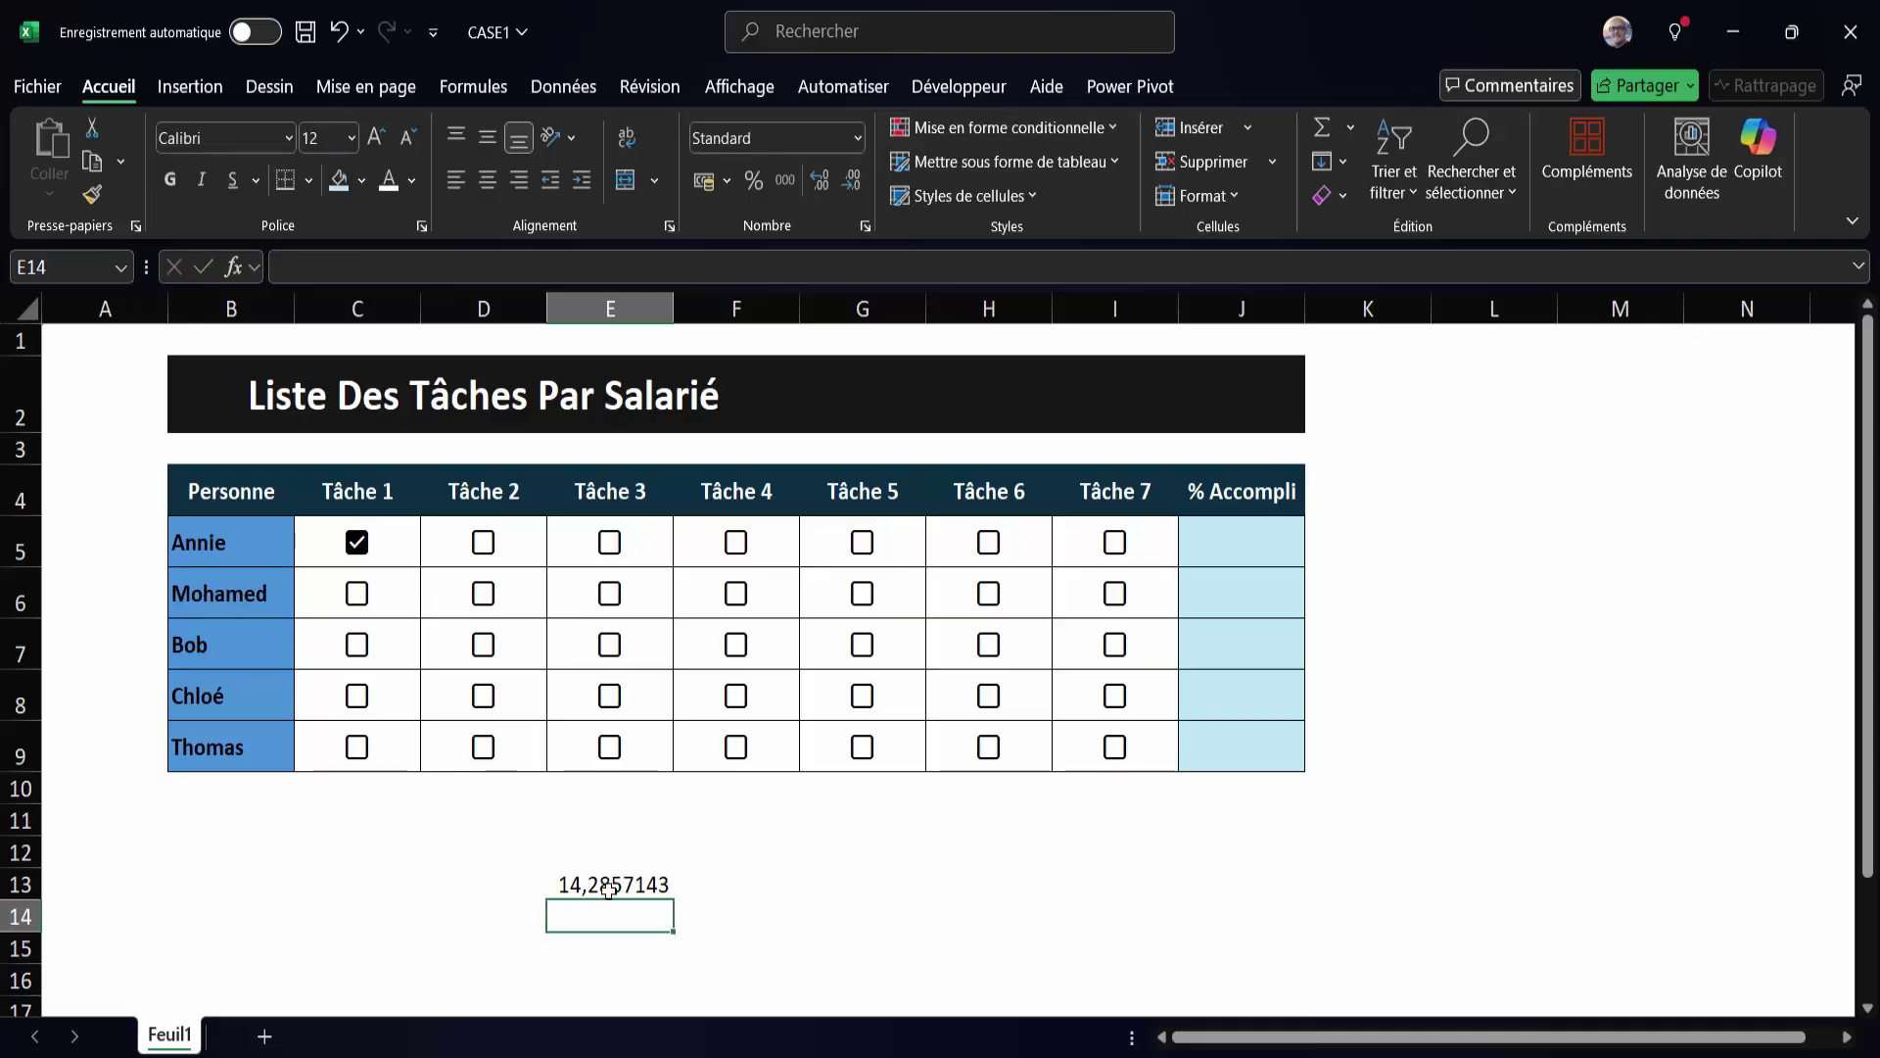
left_click(610, 891)
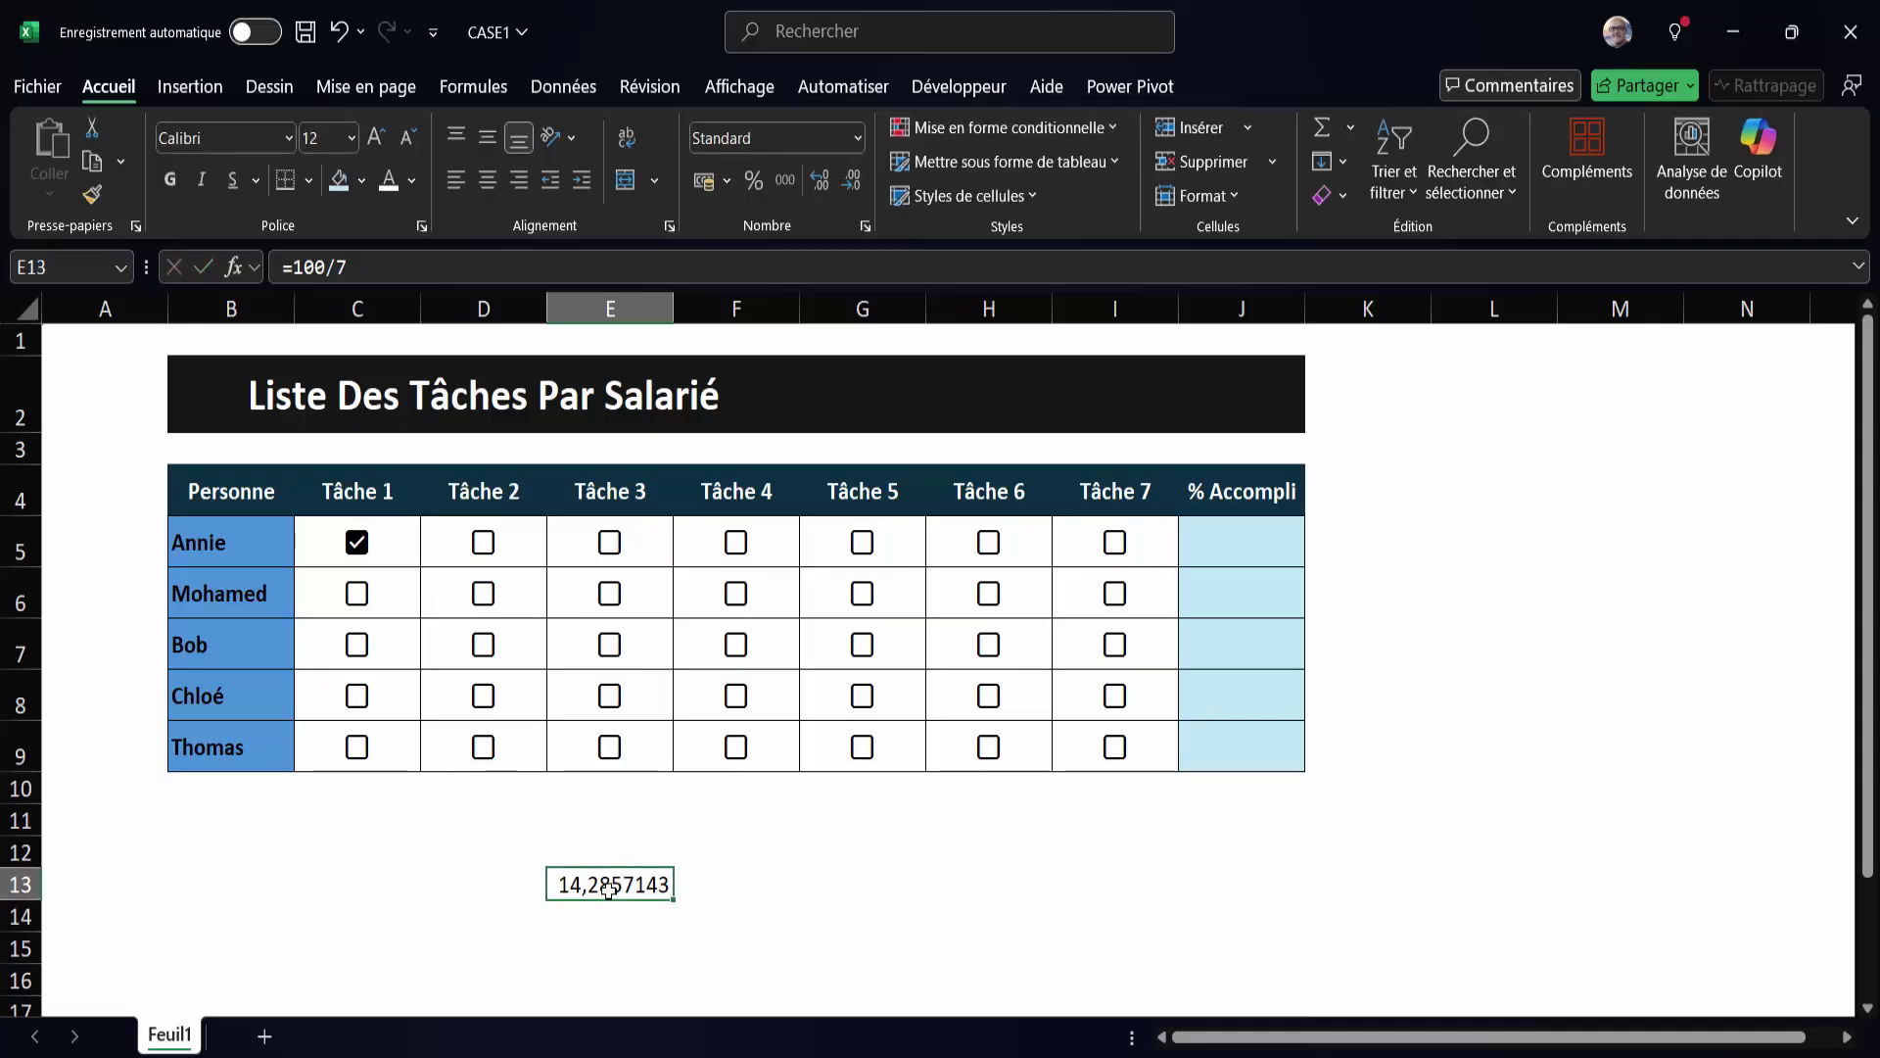
left_click(487, 556)
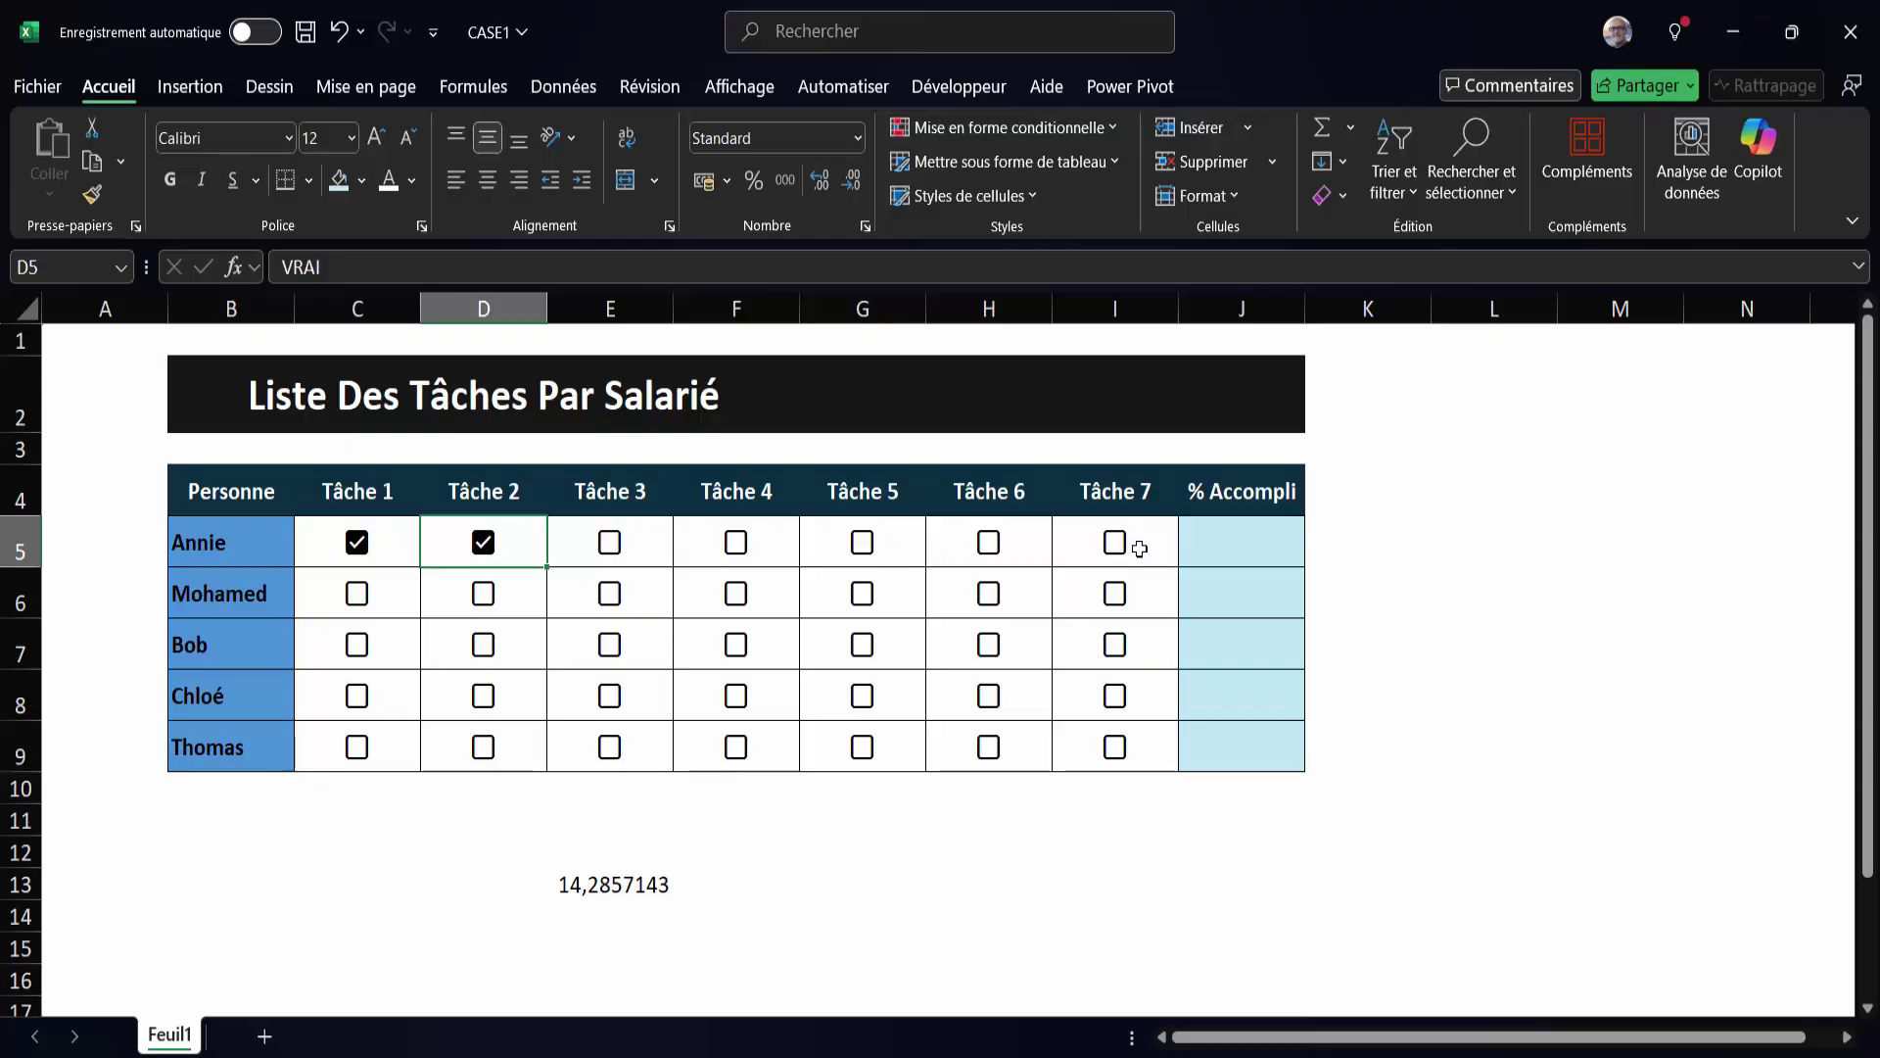
Fill J5:J9 at once with =MOYENNE(C5:I5*1) using Ctrl+Enter.
left_click(1235, 545)
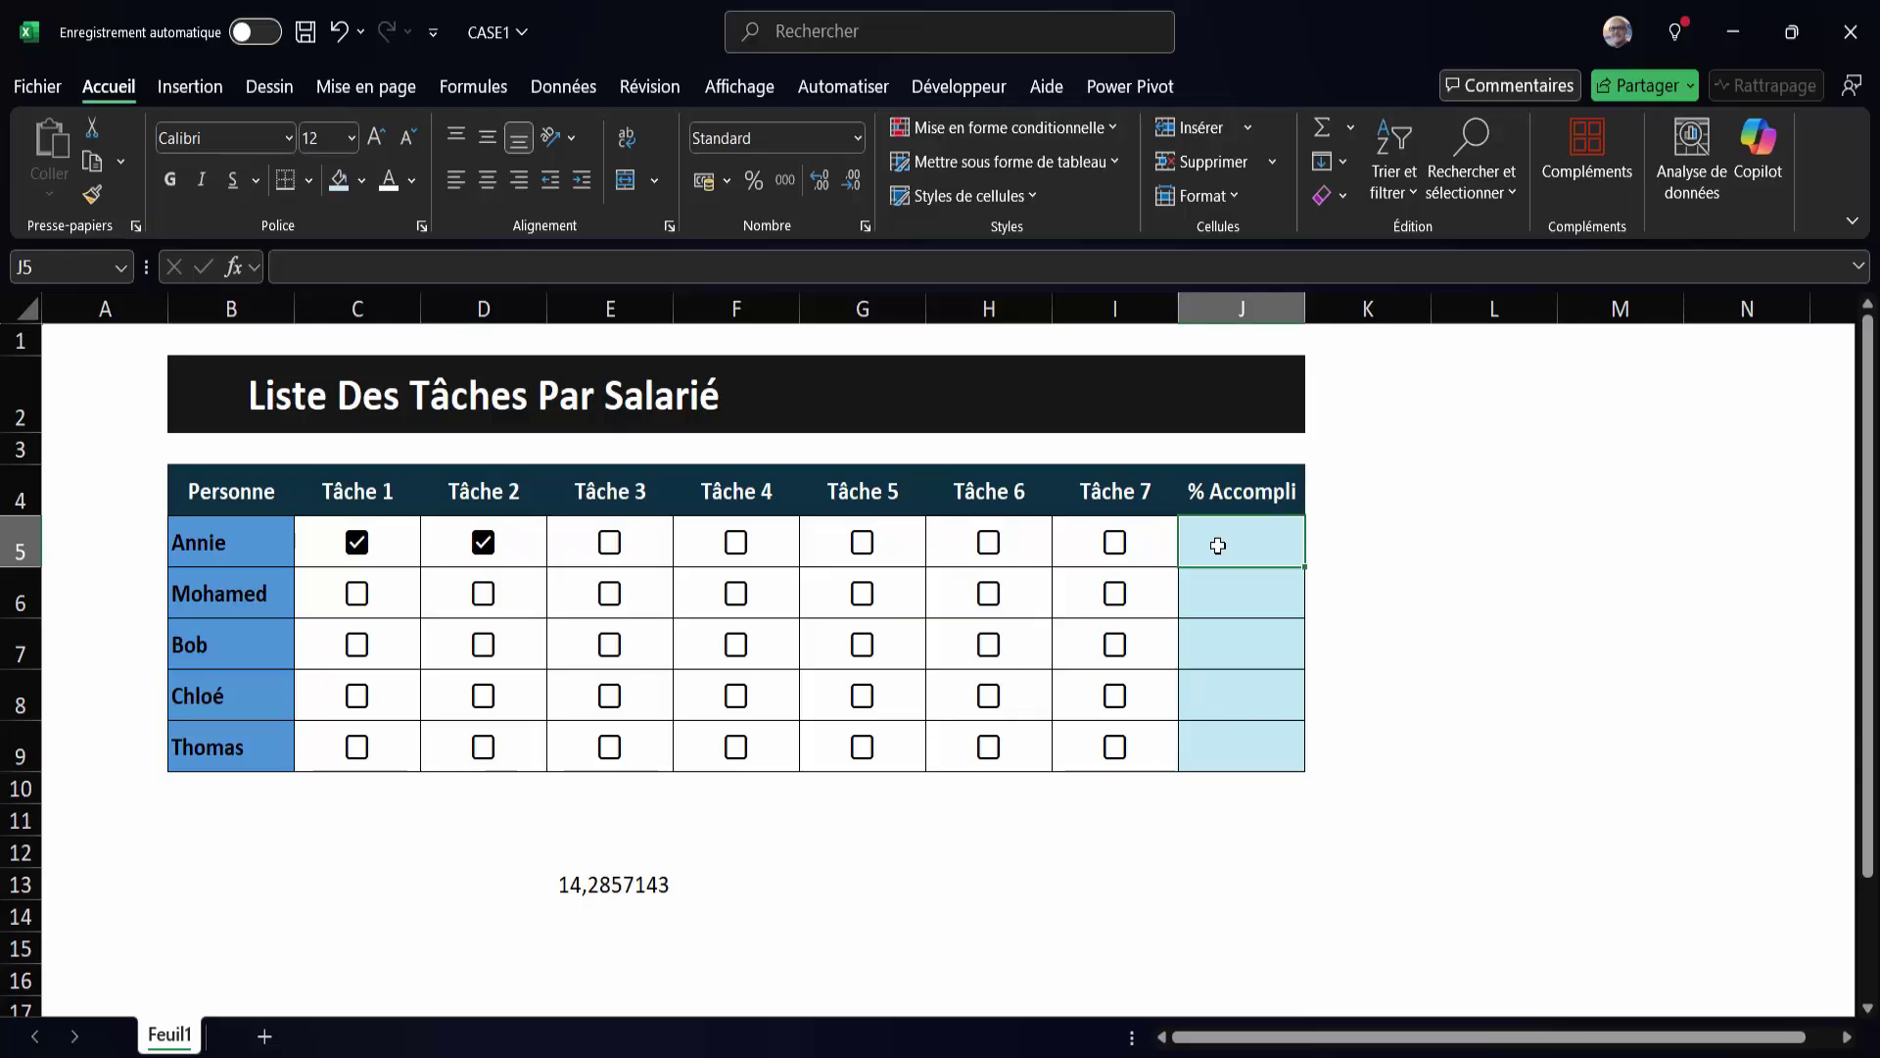
left_click_drag(1219, 554, 1229, 744)
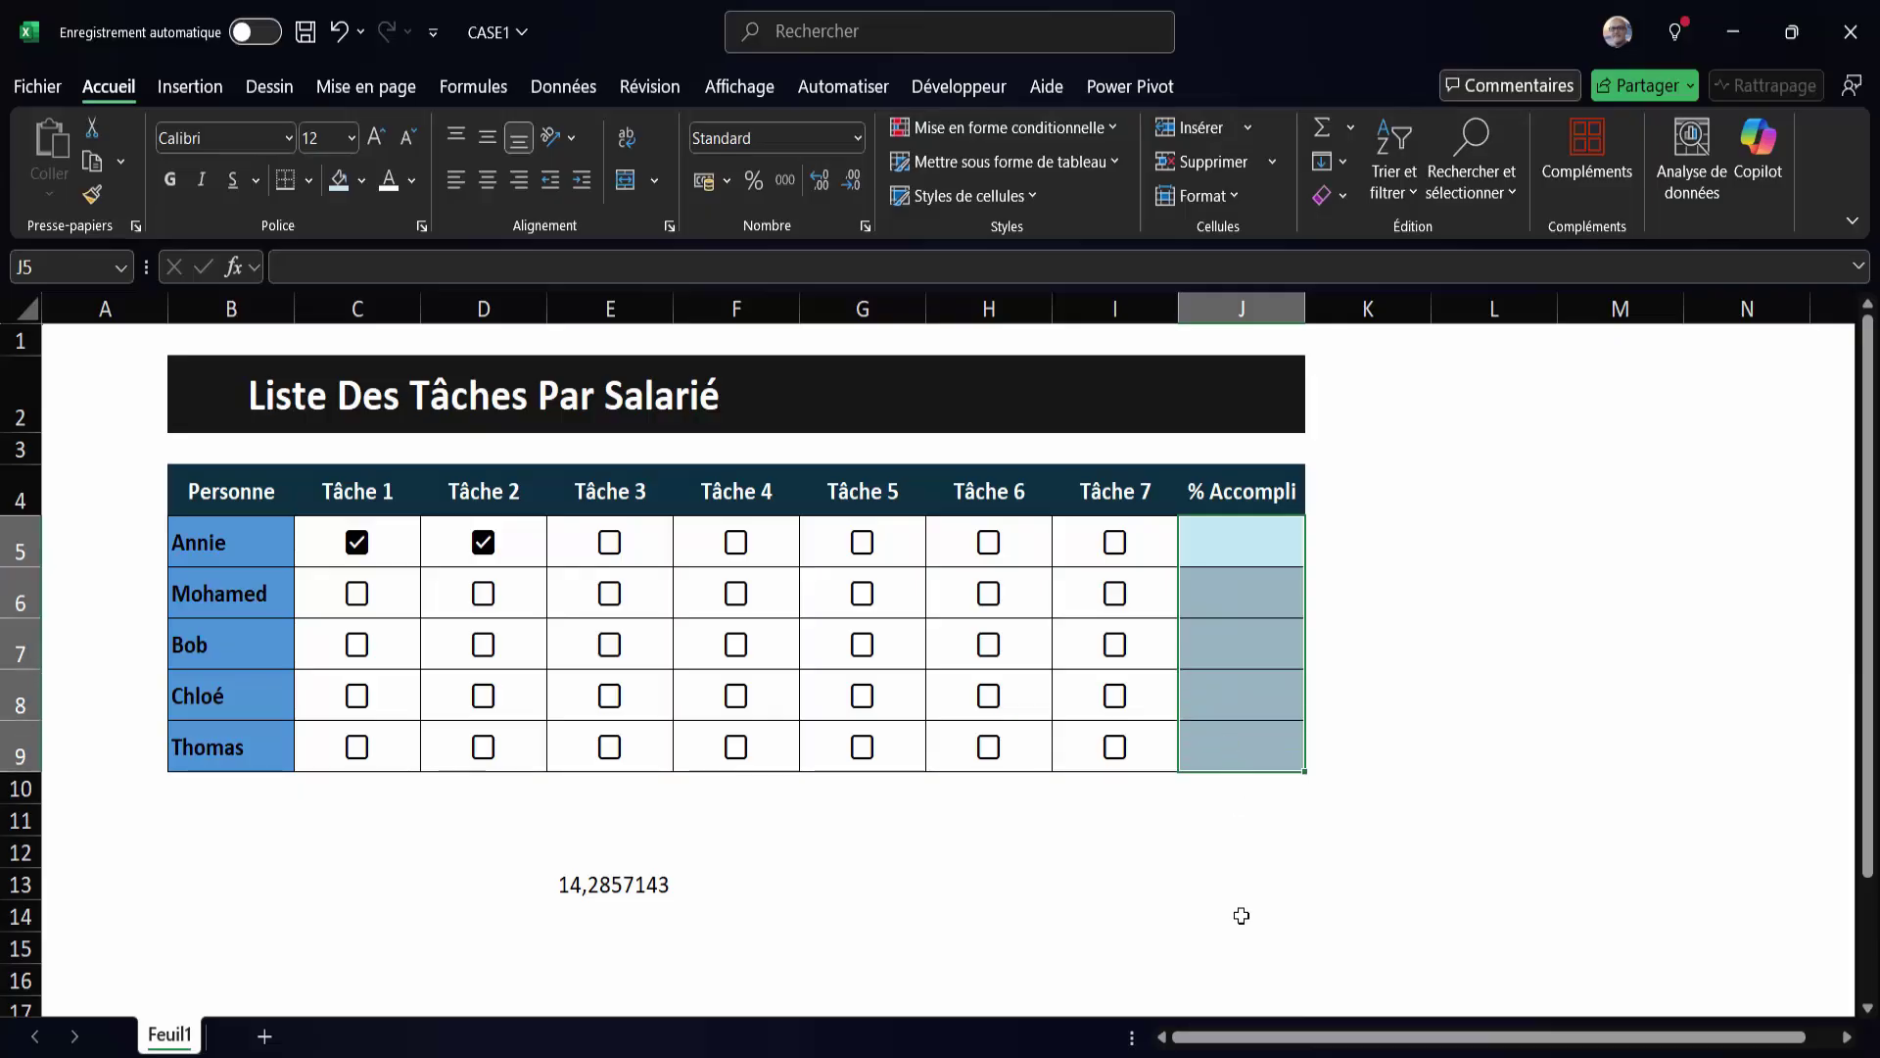
type("=m")
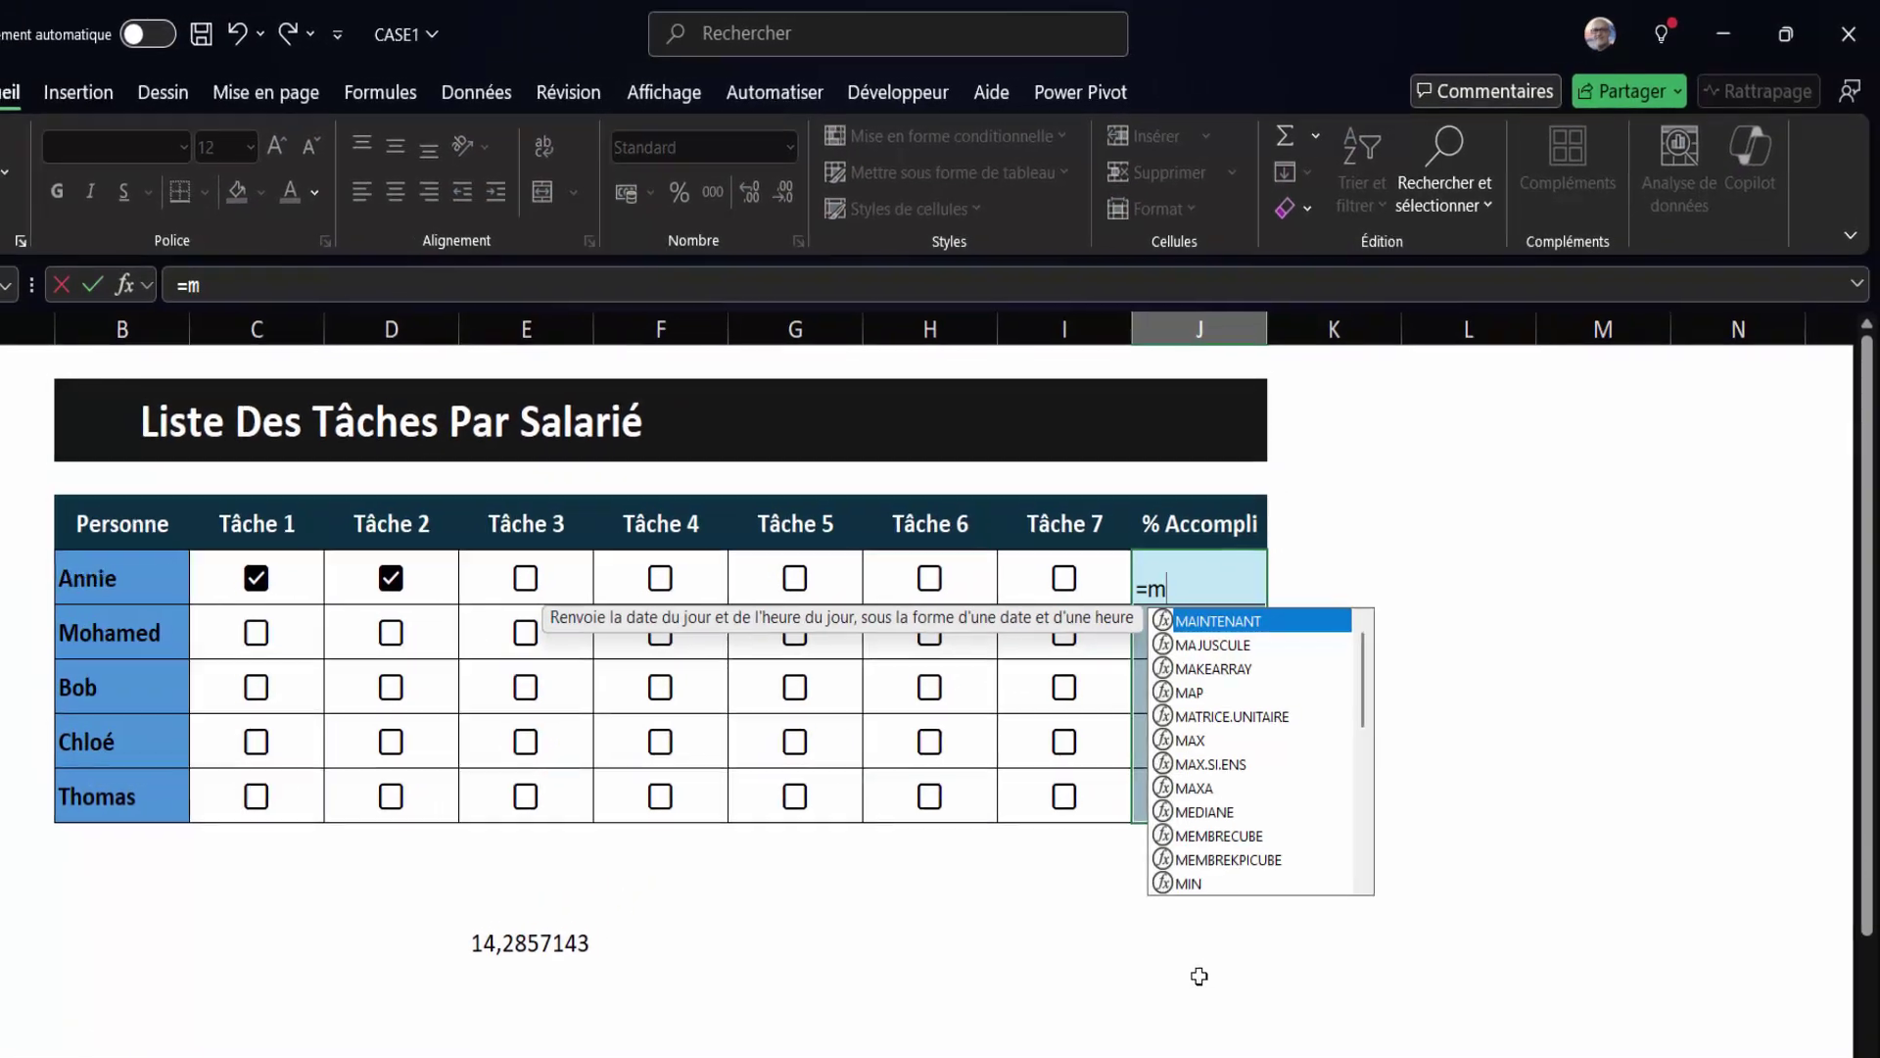
type("oy")
type("enne(")
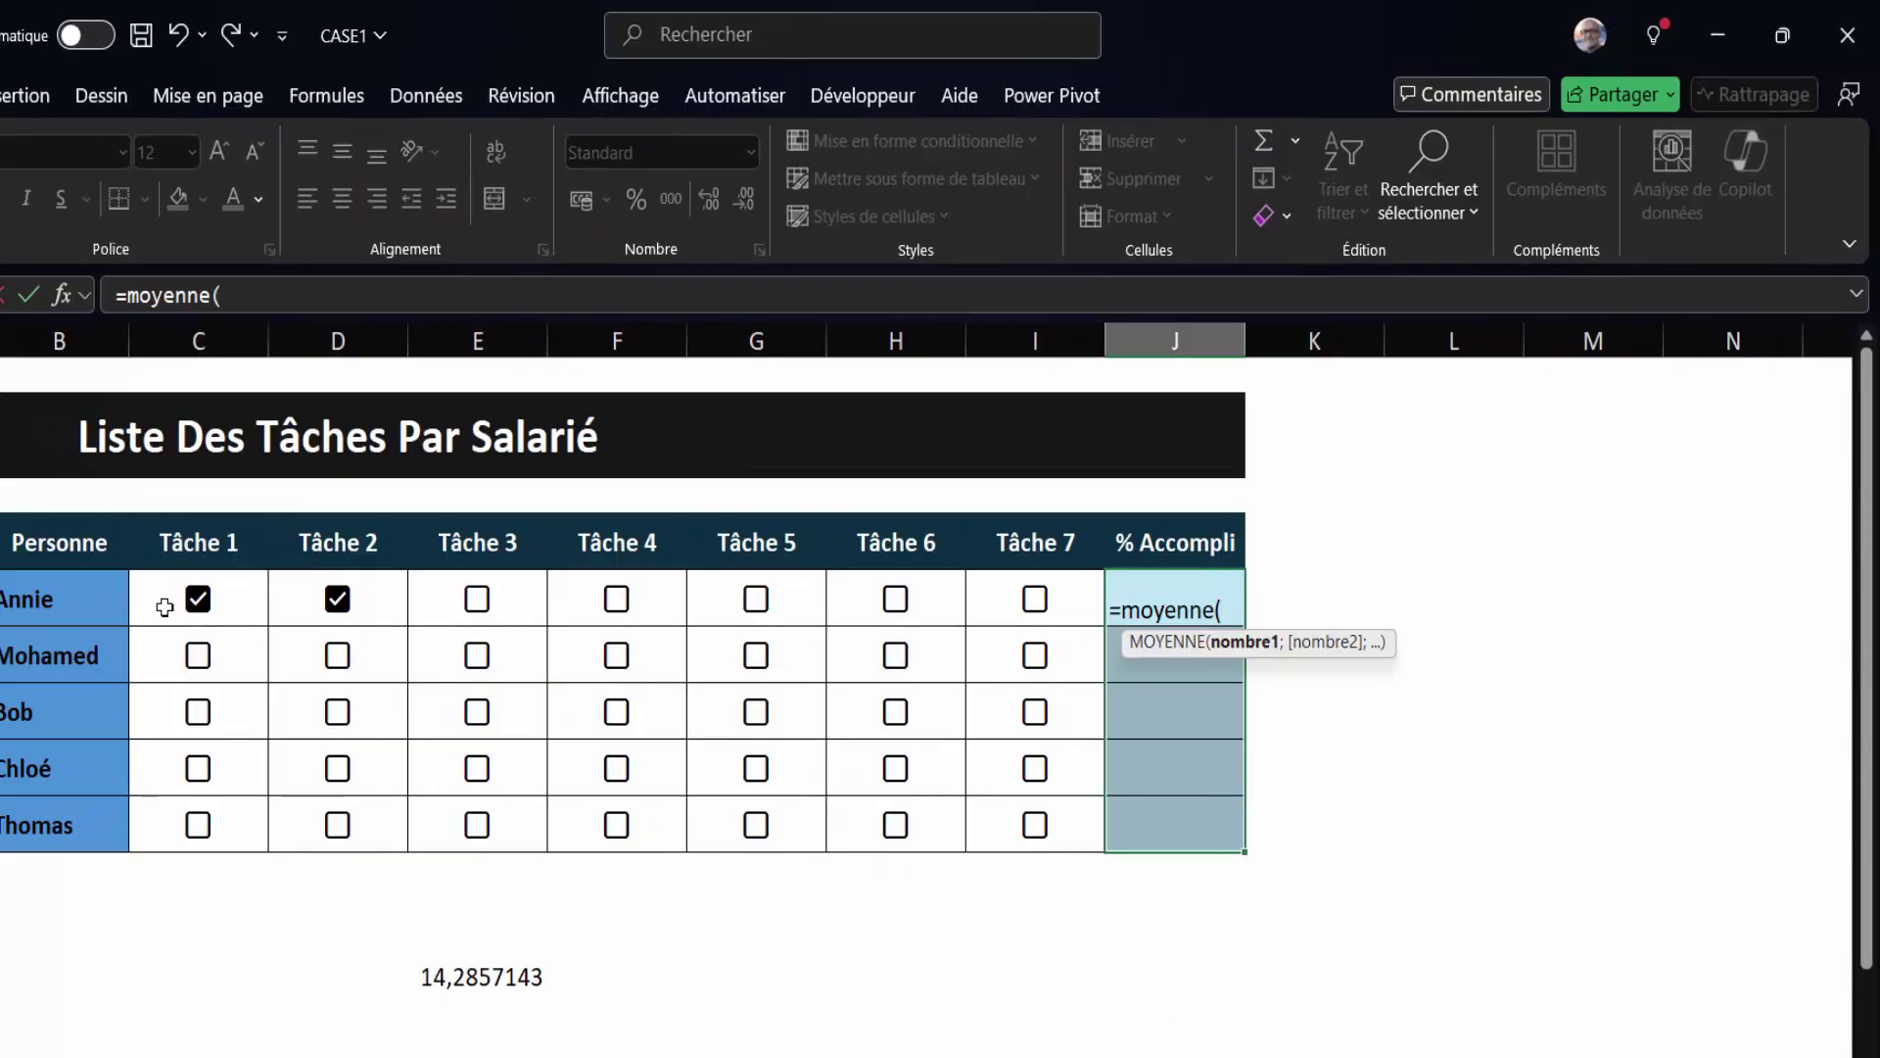
left_click_drag(162, 602, 1057, 606)
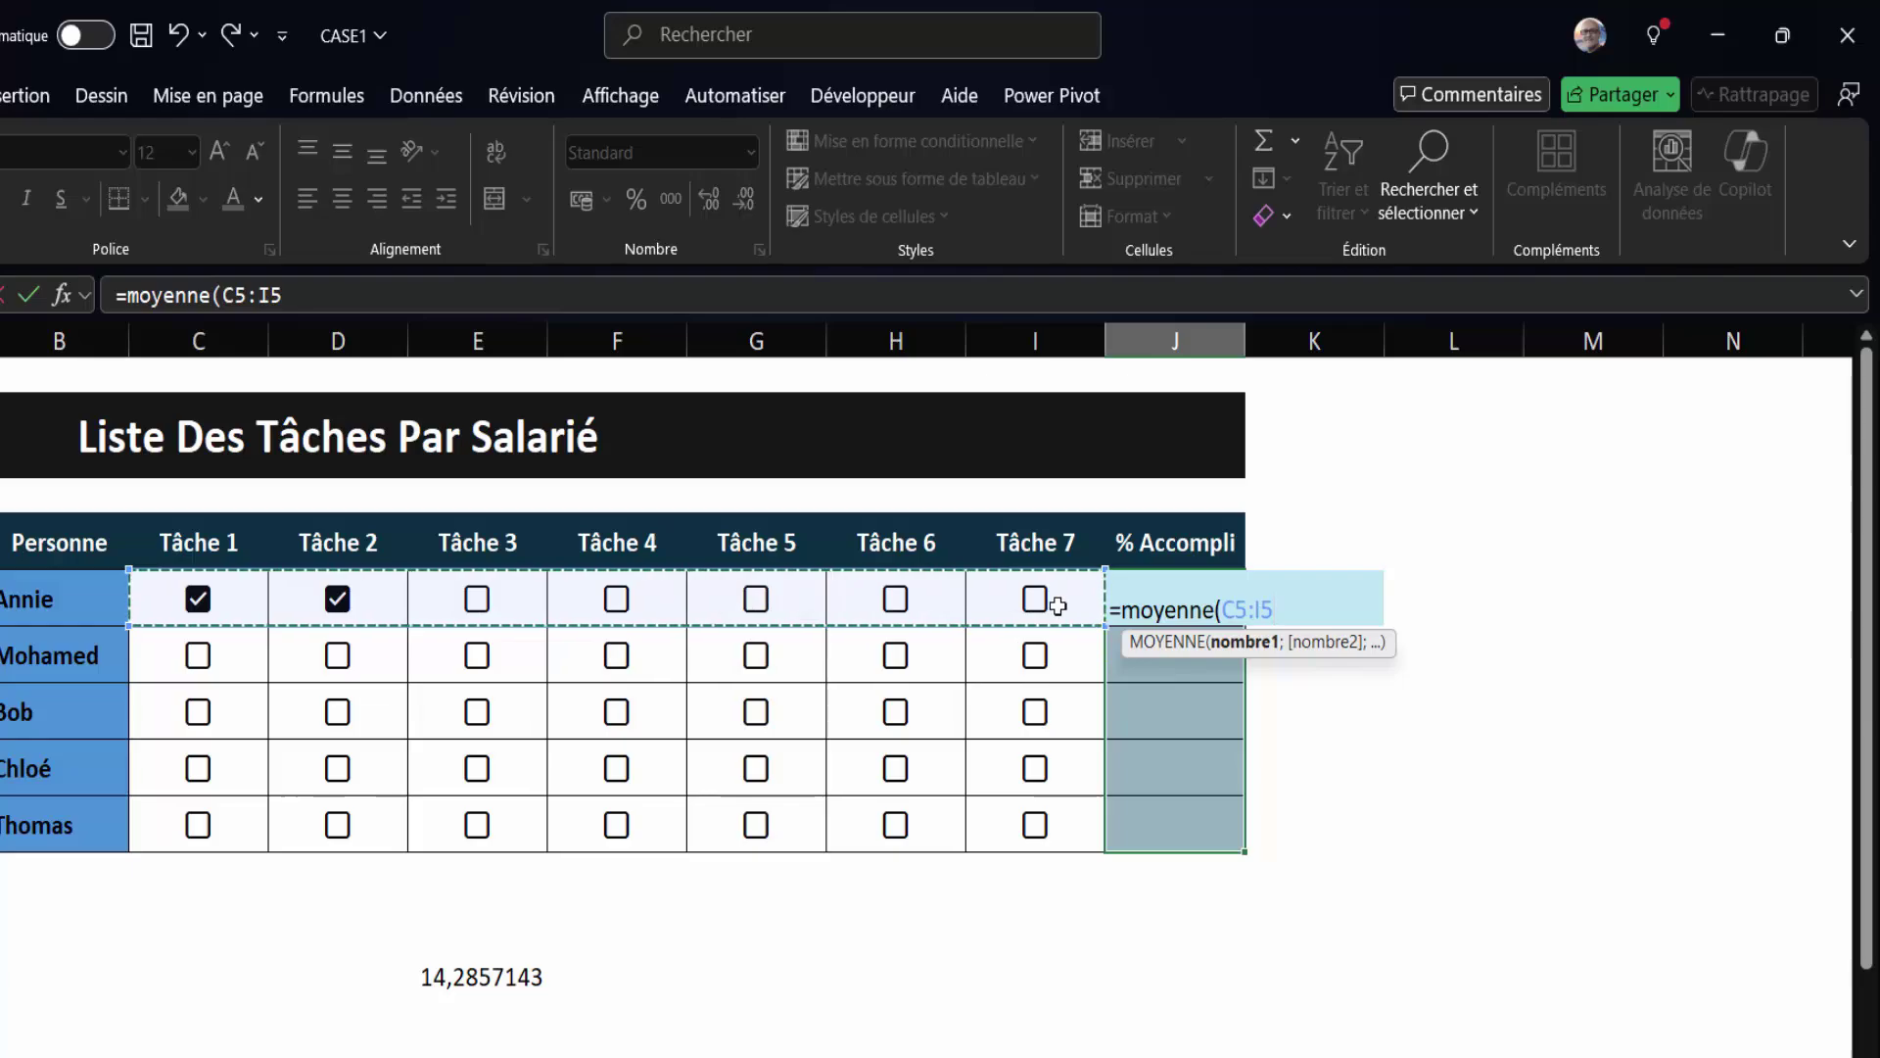
type("*")
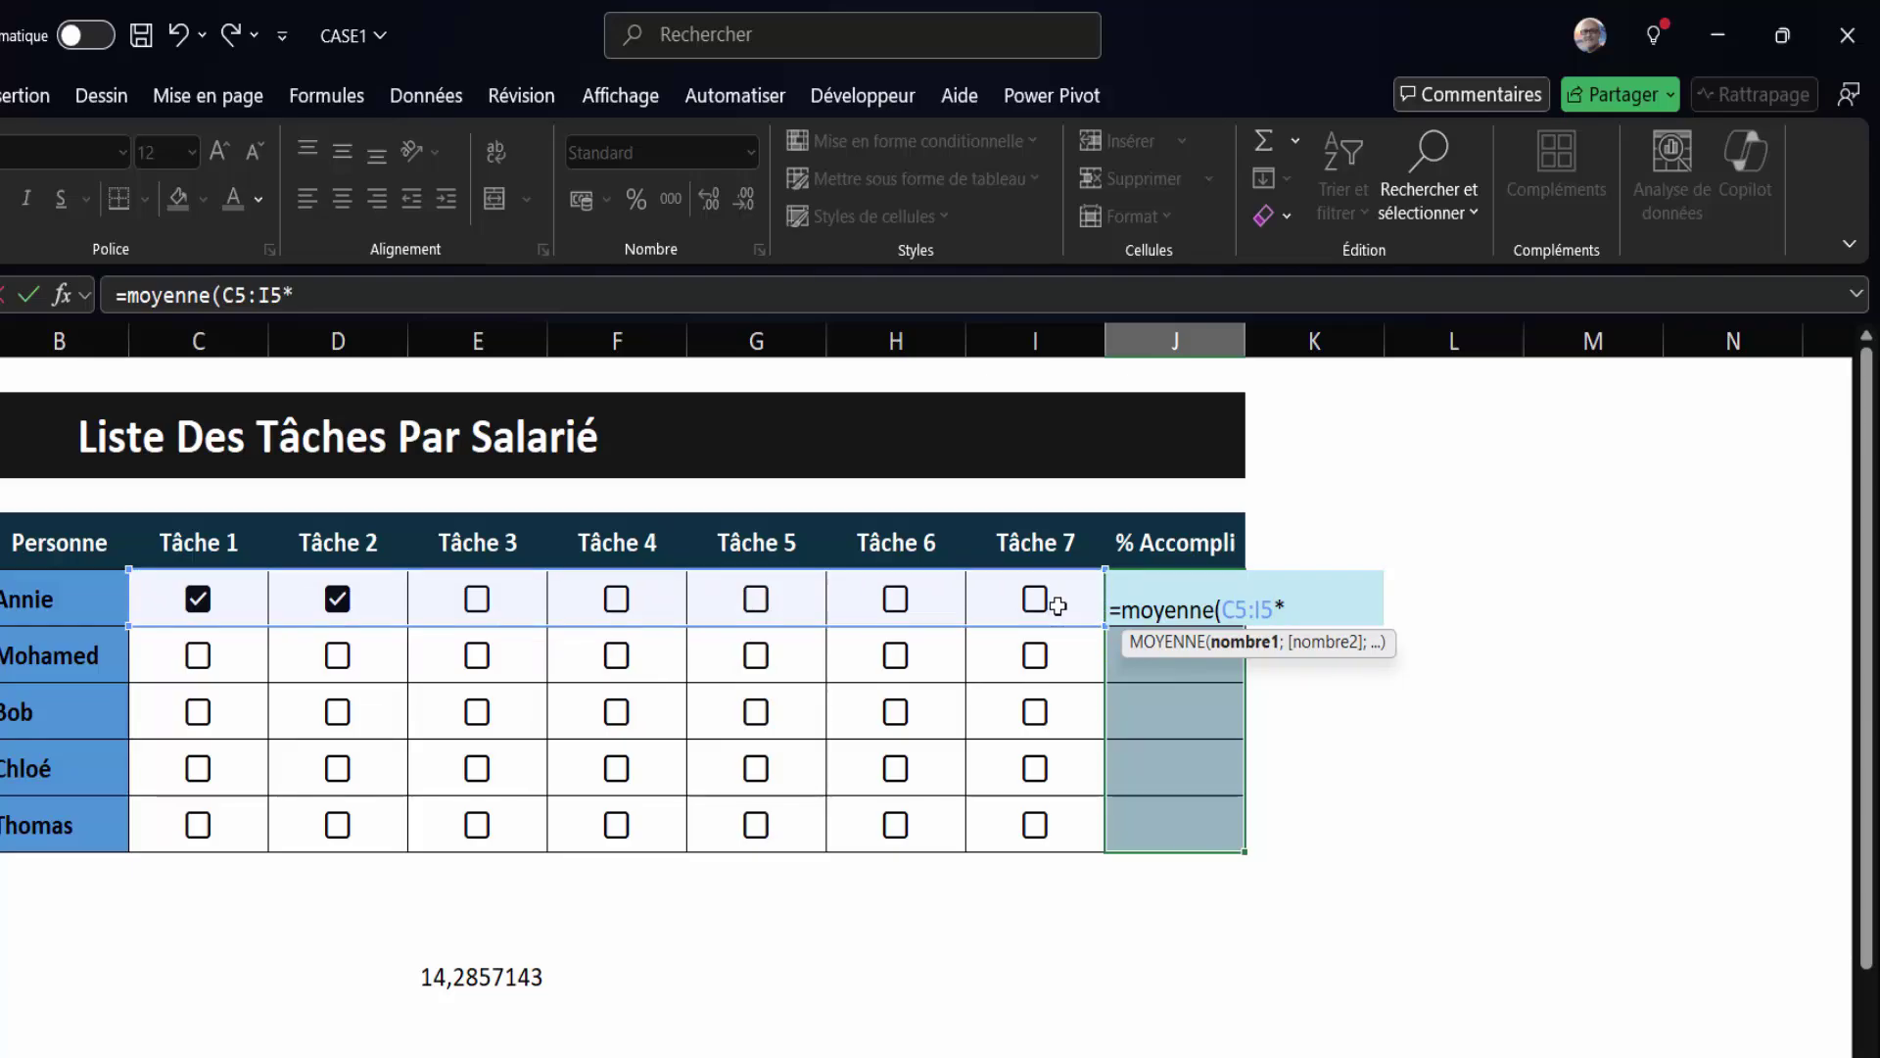
type("1")
type(")")
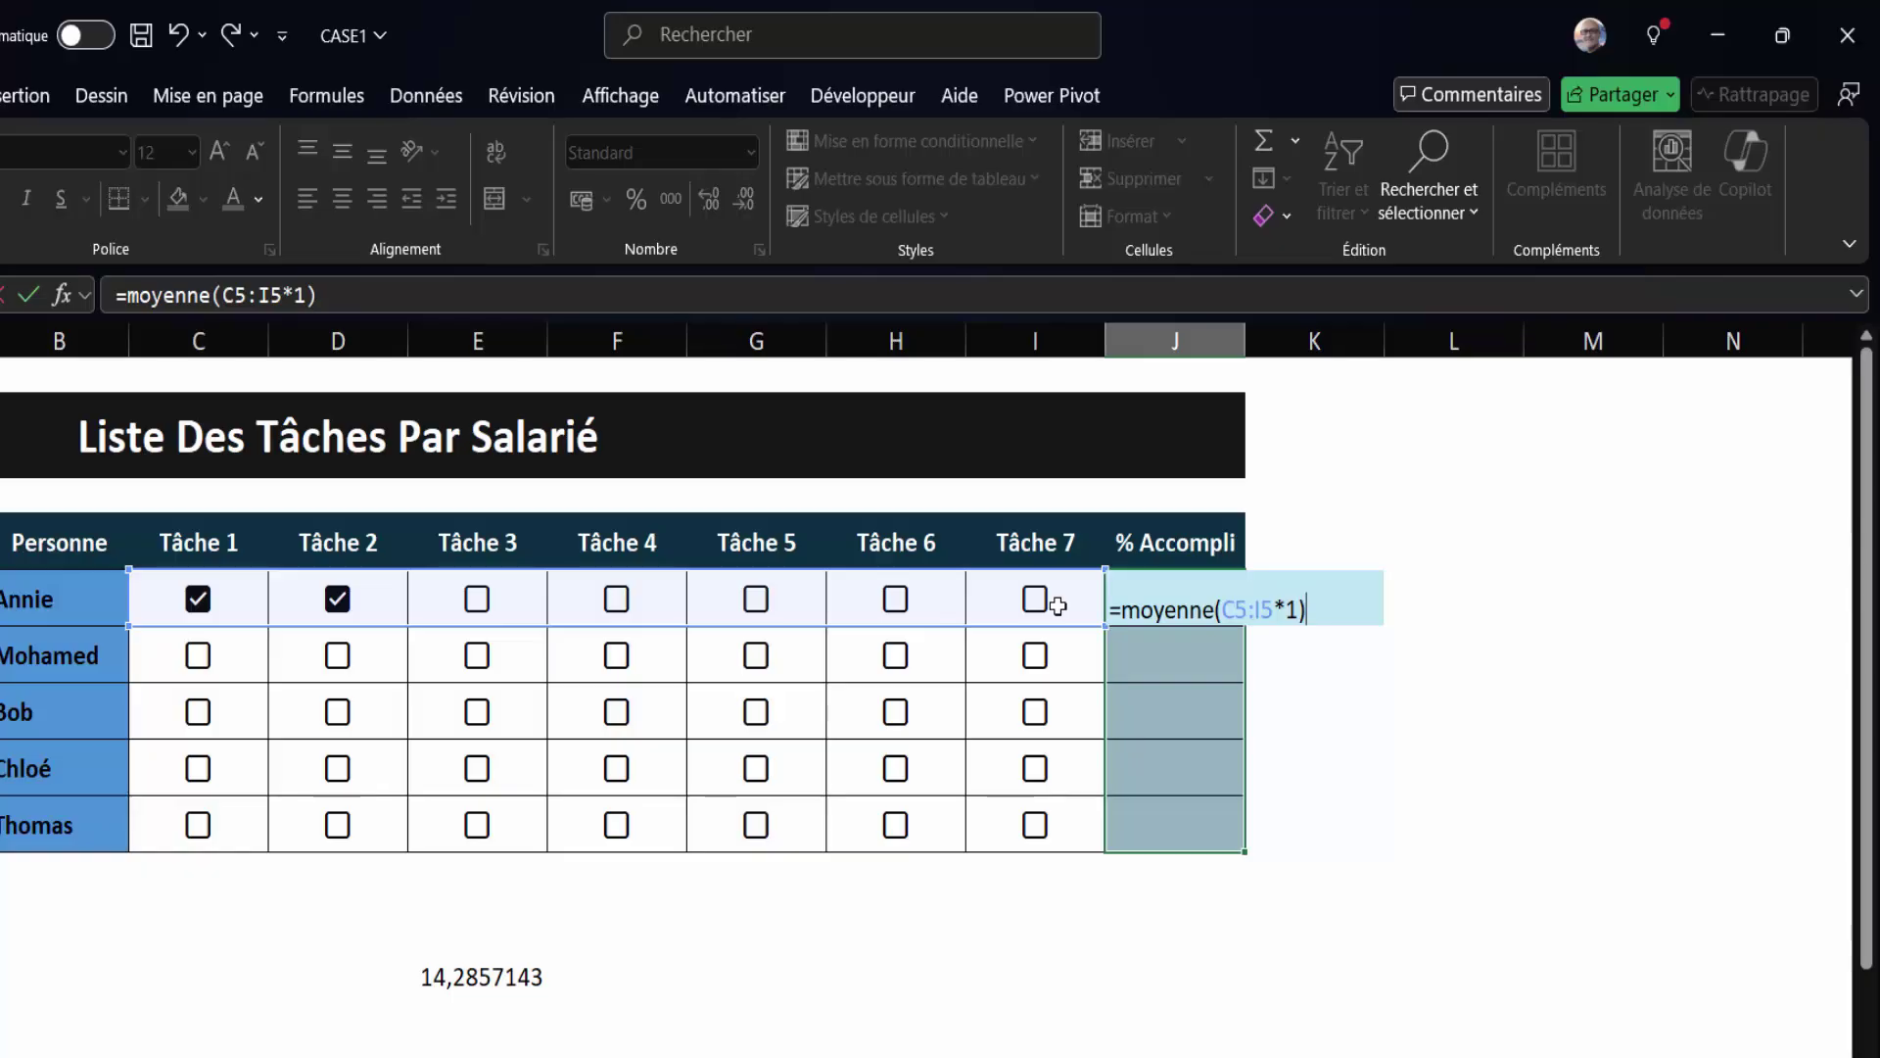
key("ctrl+Return")
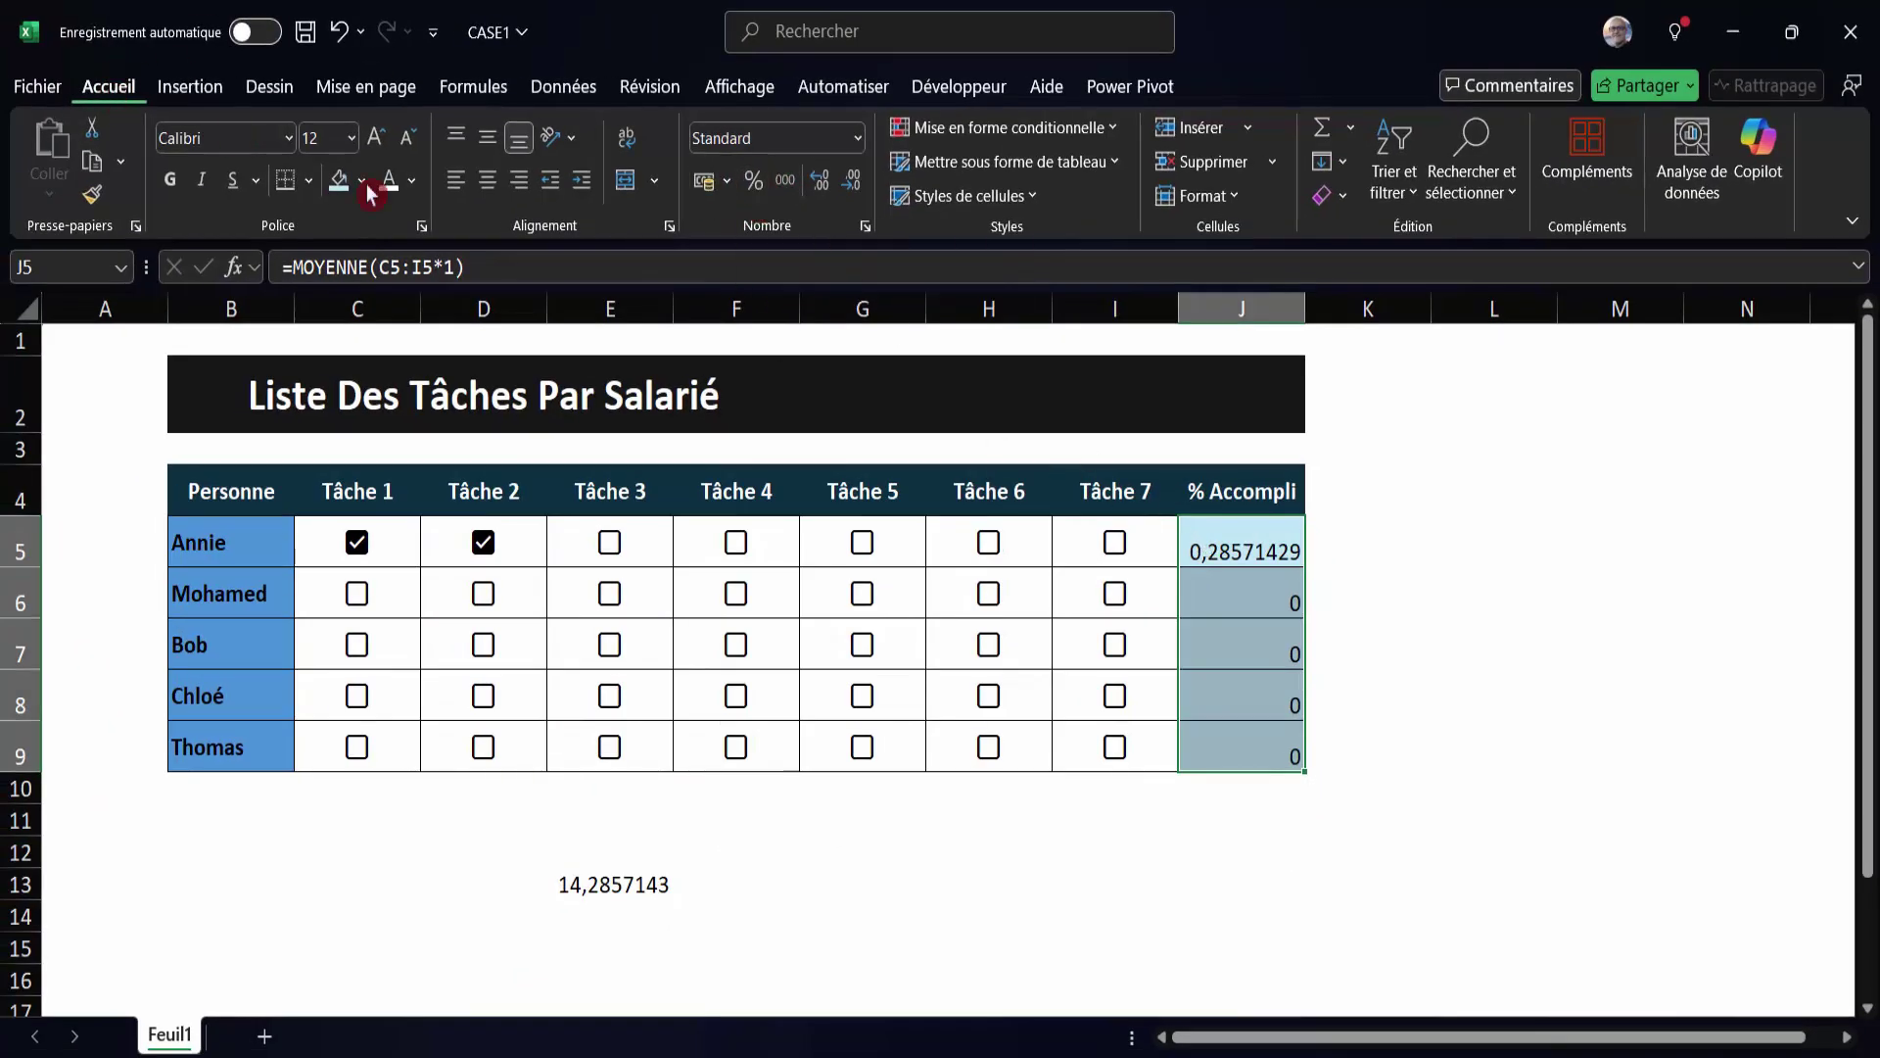
Apply Pourcentage style to J5:J9, showing 29% for Annie, and inspect J6–J8's formulas.
left_click(754, 182)
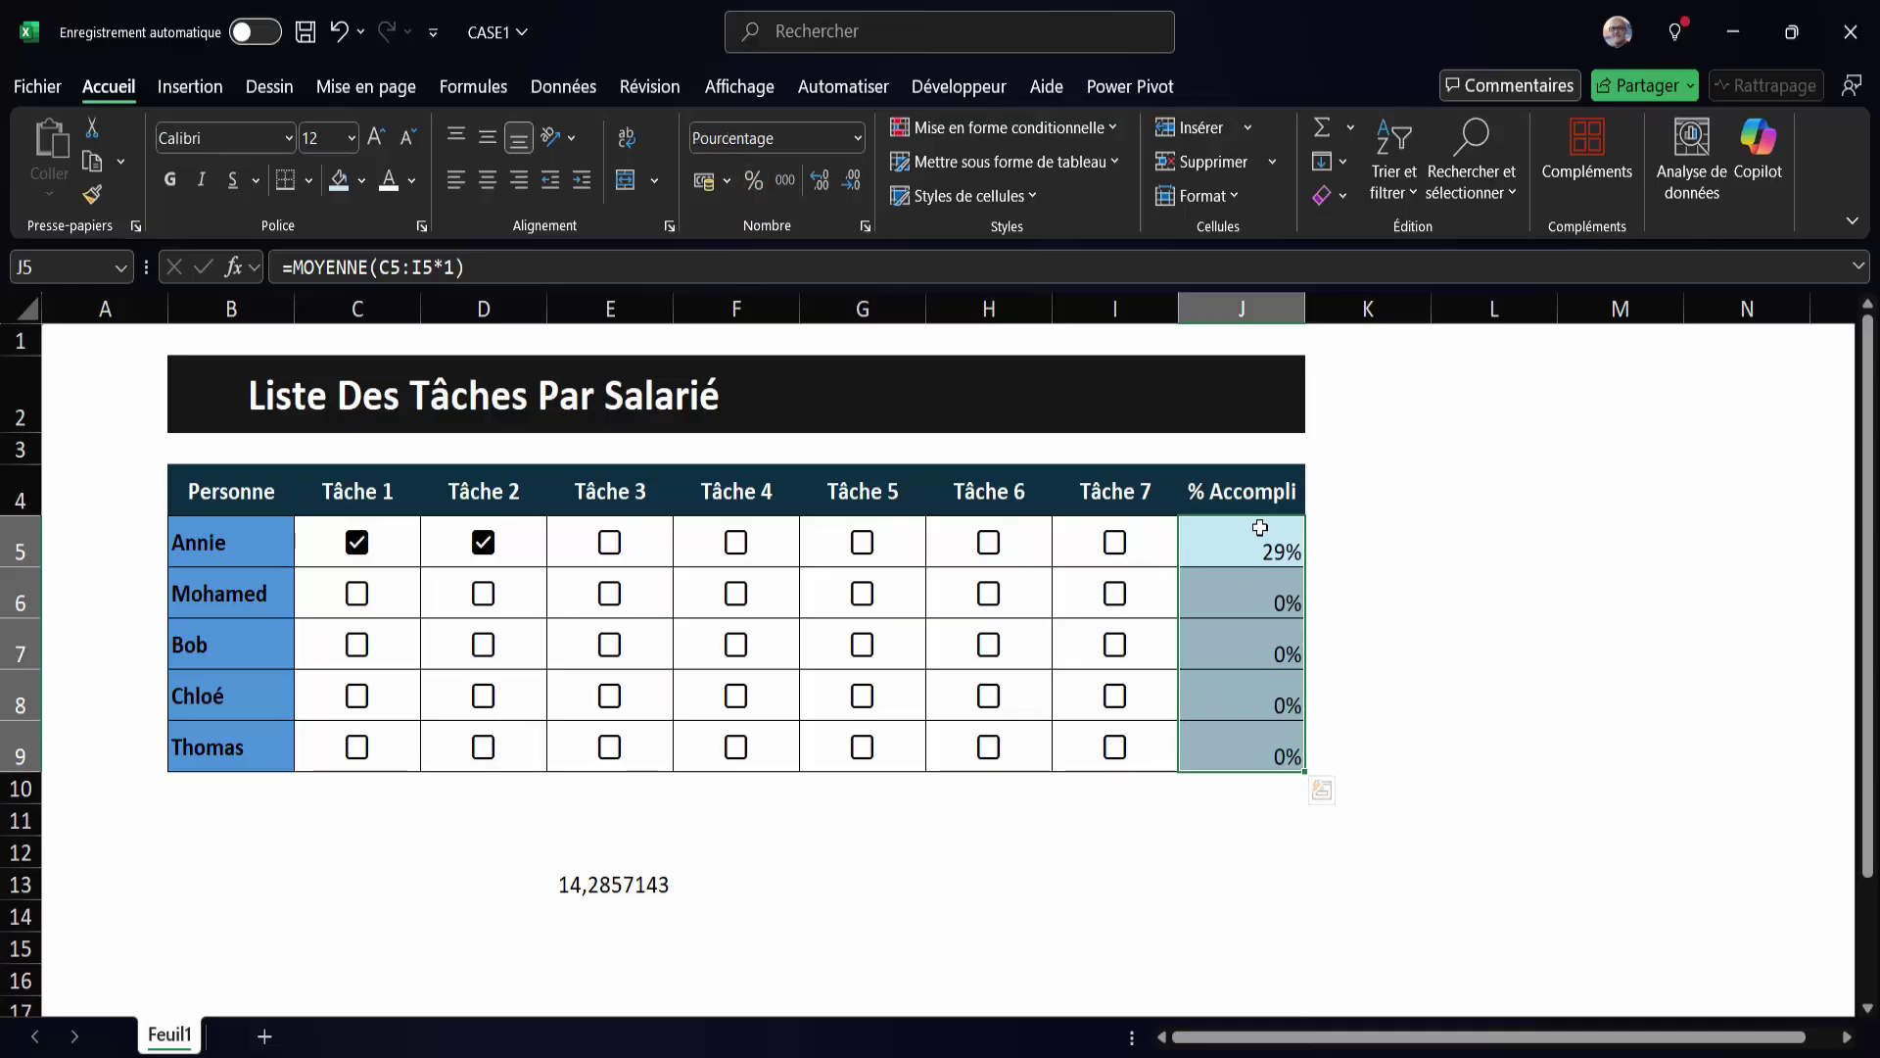
left_click(1232, 603)
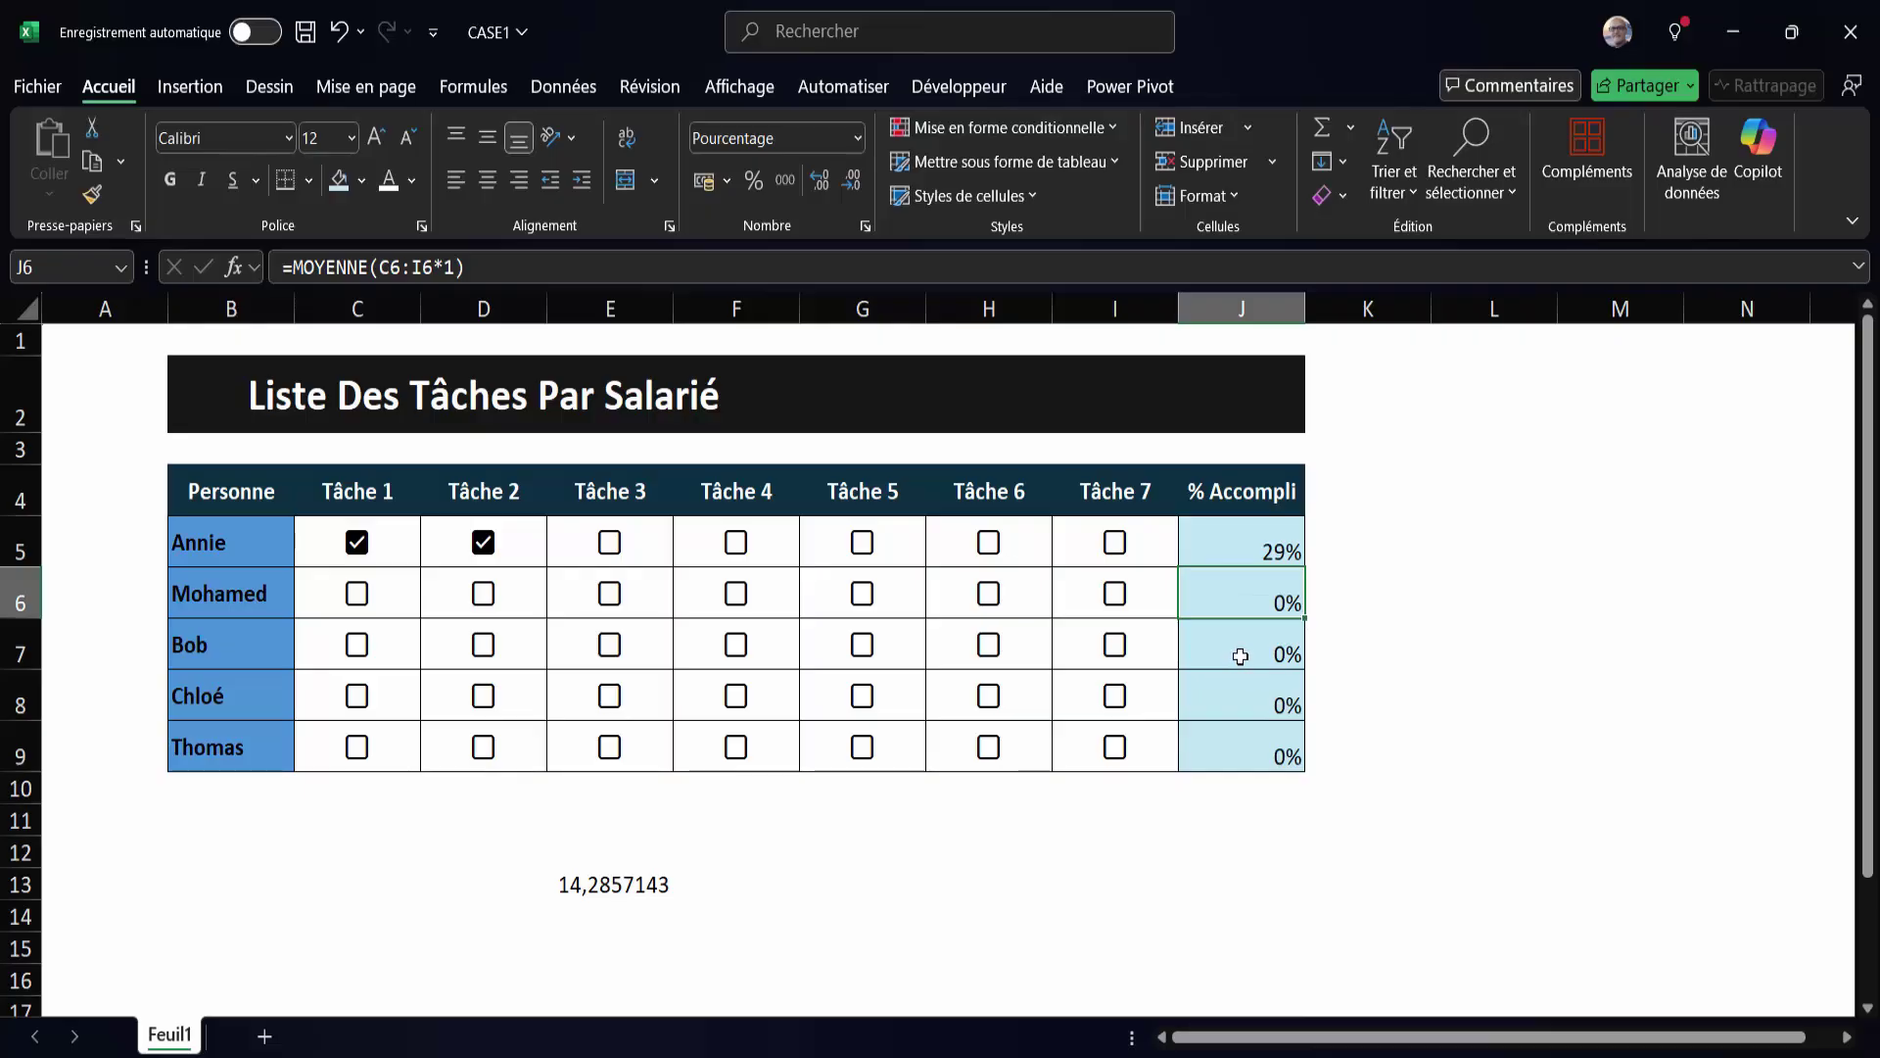
left_click(1238, 656)
left_click(1243, 703)
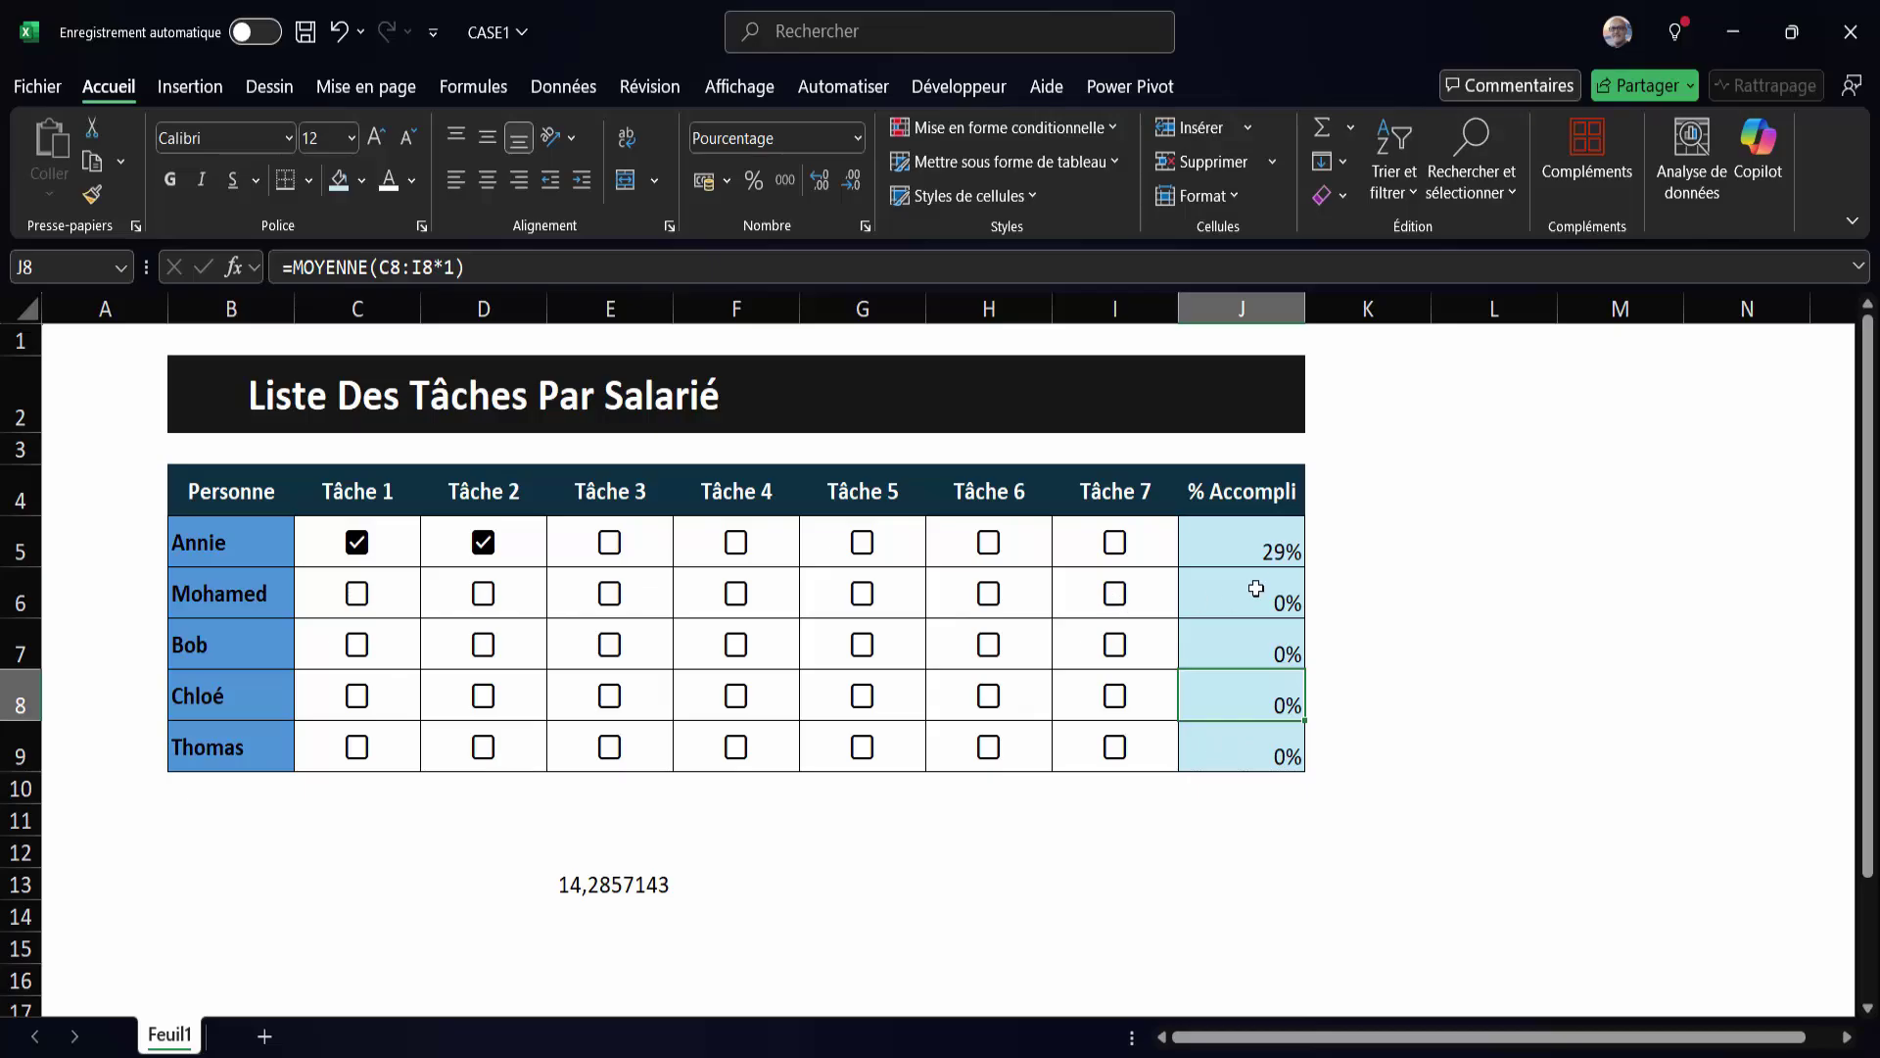
left_click(1259, 549)
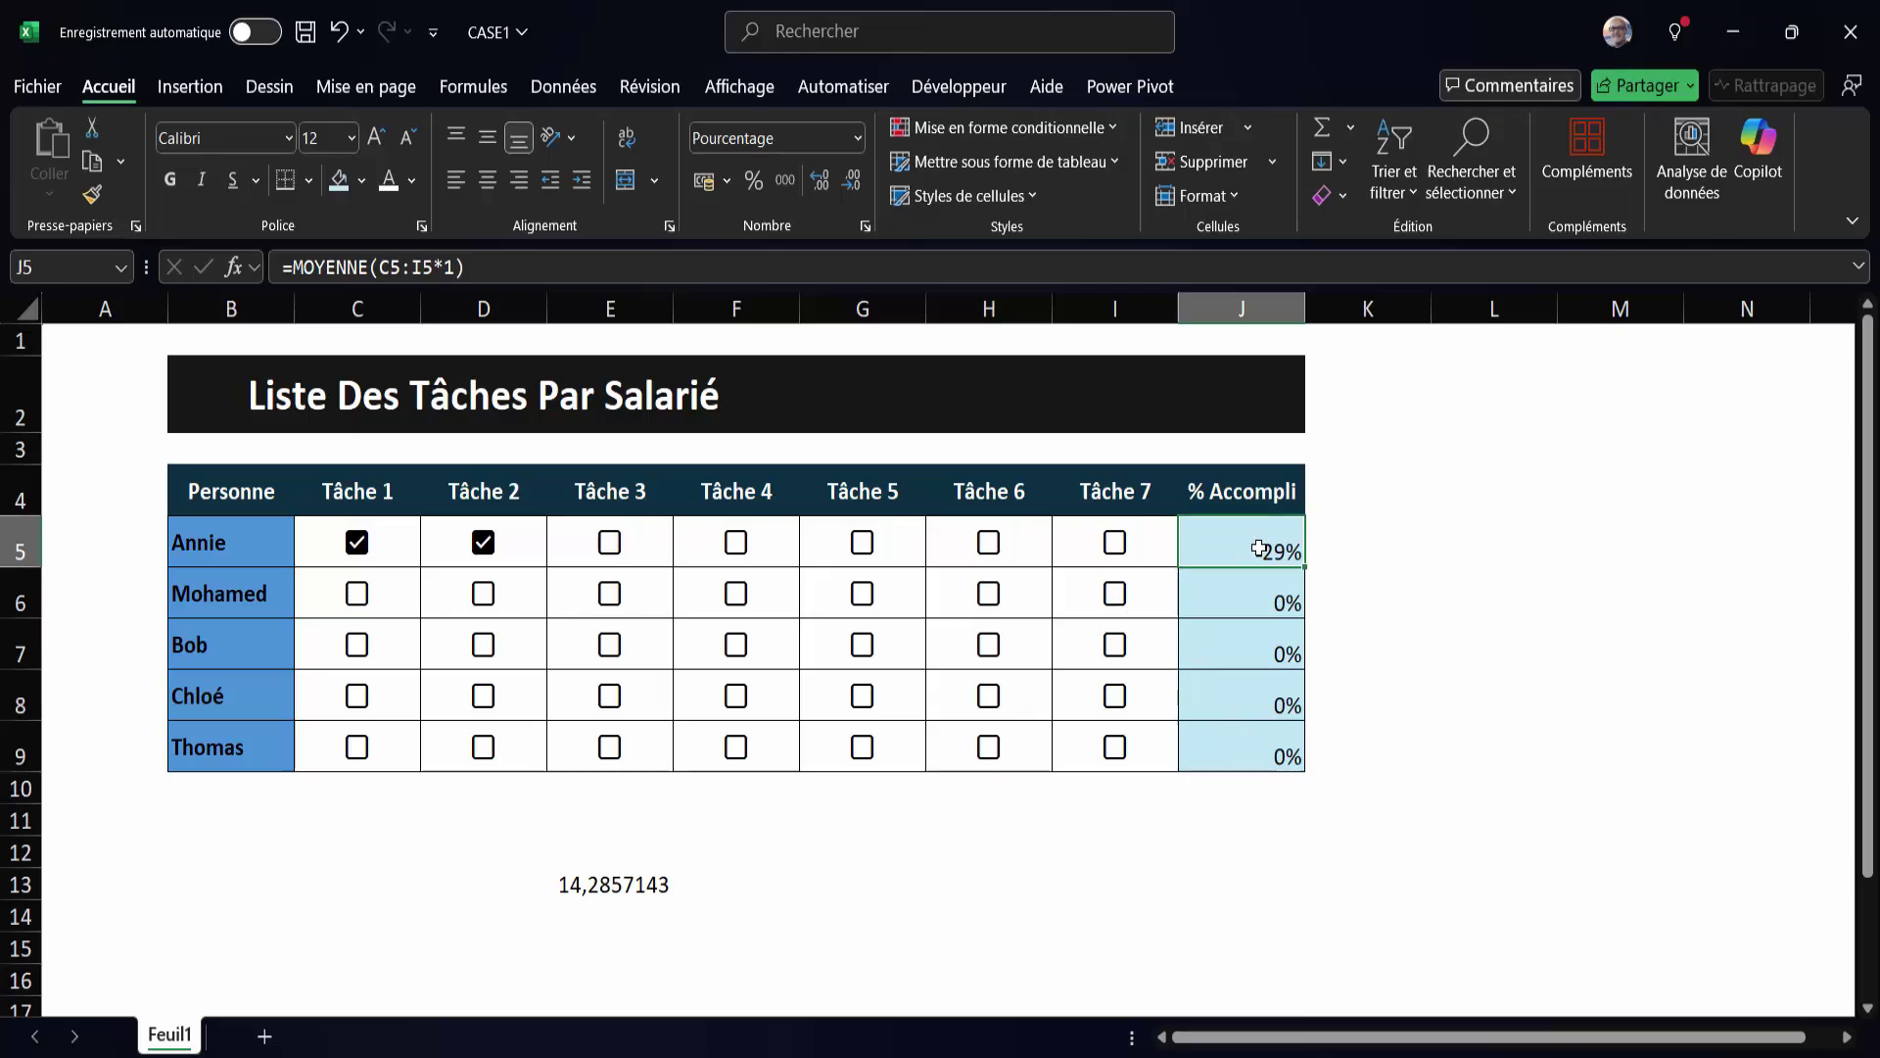
Change J5 to =SI(MOYENNE(C5:I5*1)=0;"";MOYENNE(C5:I5*1)) and accept Excel's parenthesis correction.
double_click(1261, 548)
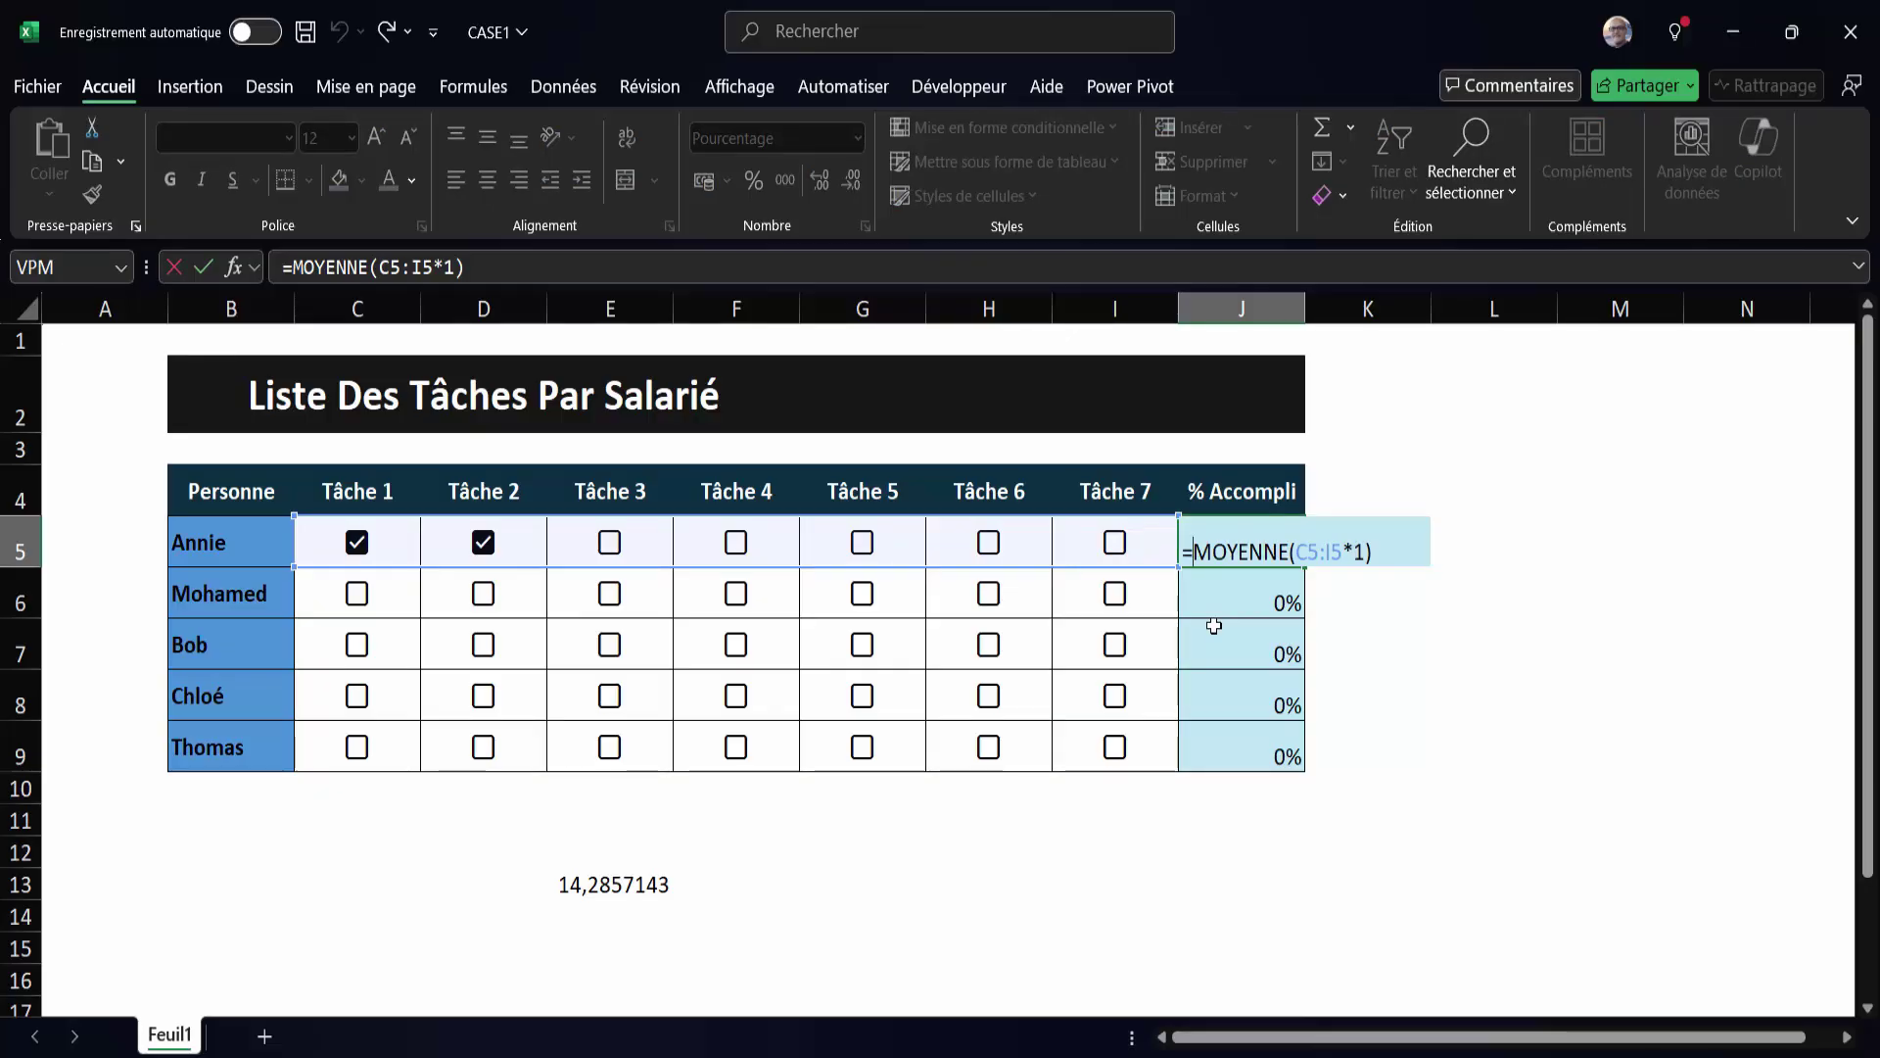
type("si(")
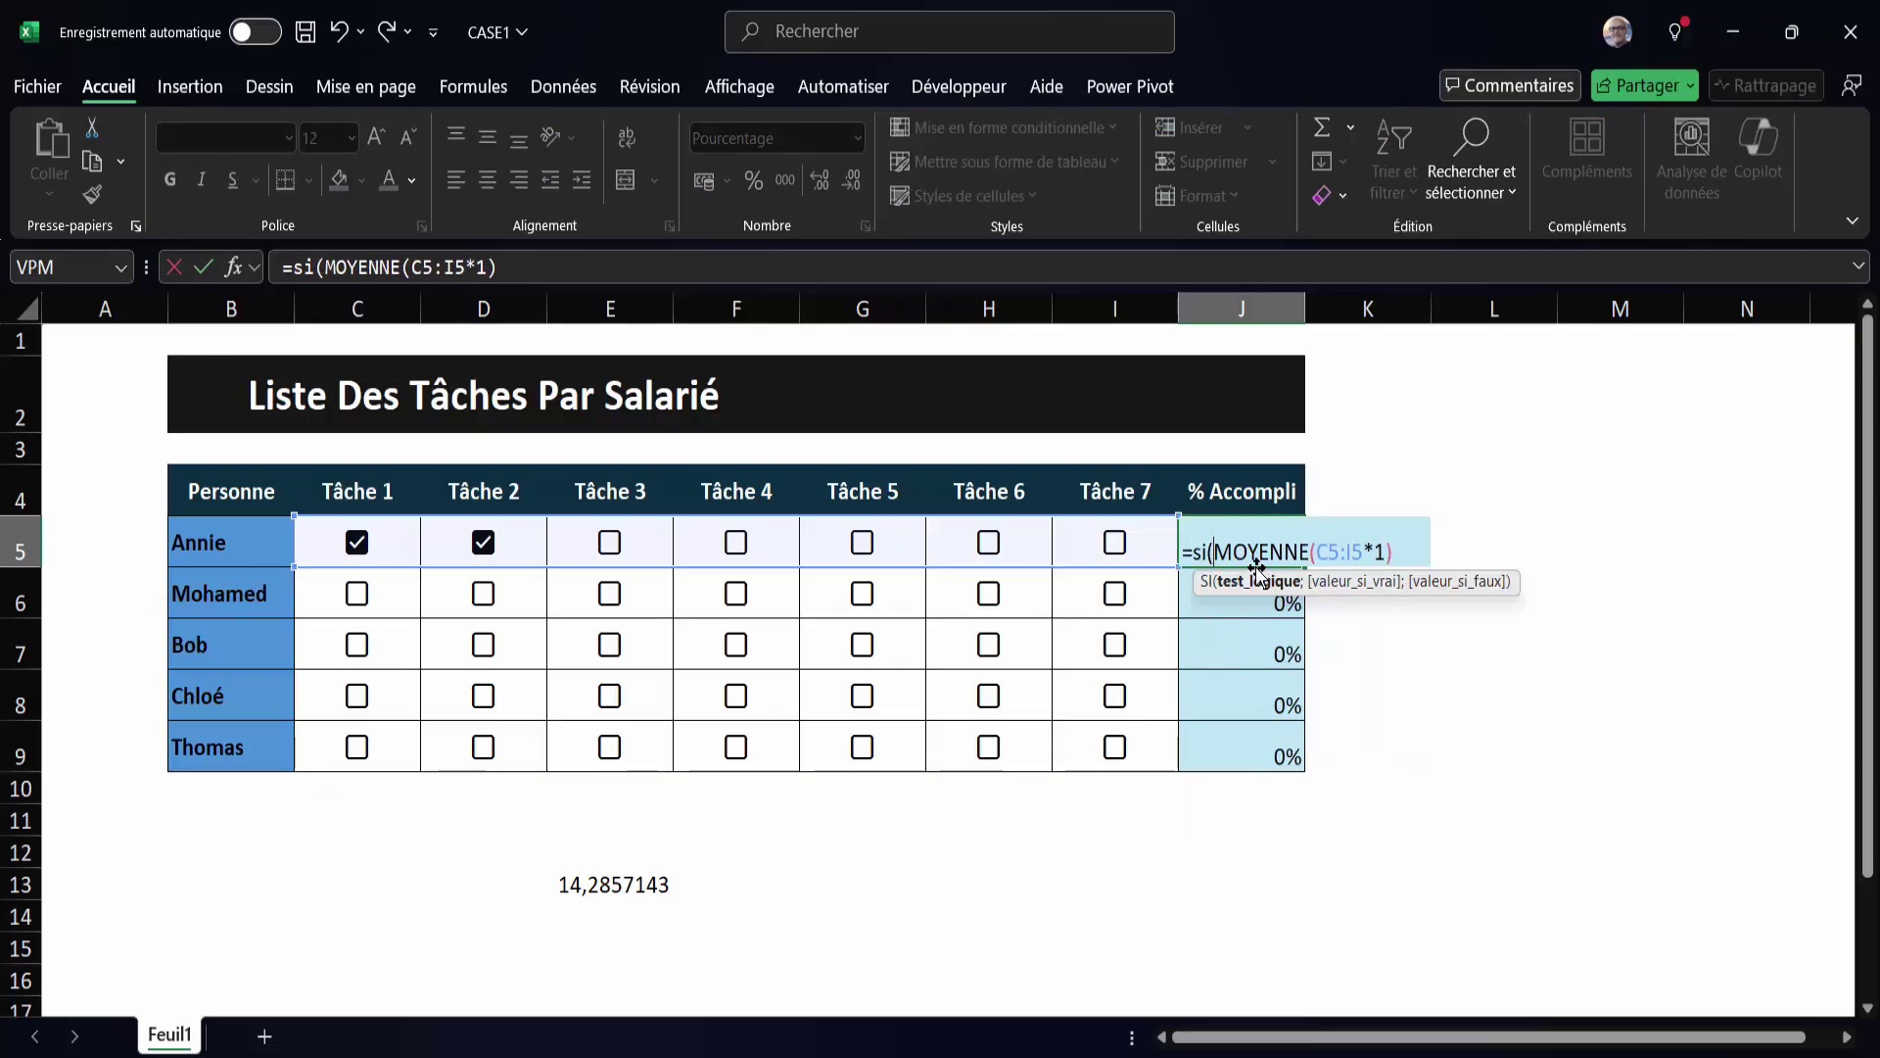
left_click(1401, 548)
type("=")
type("0")
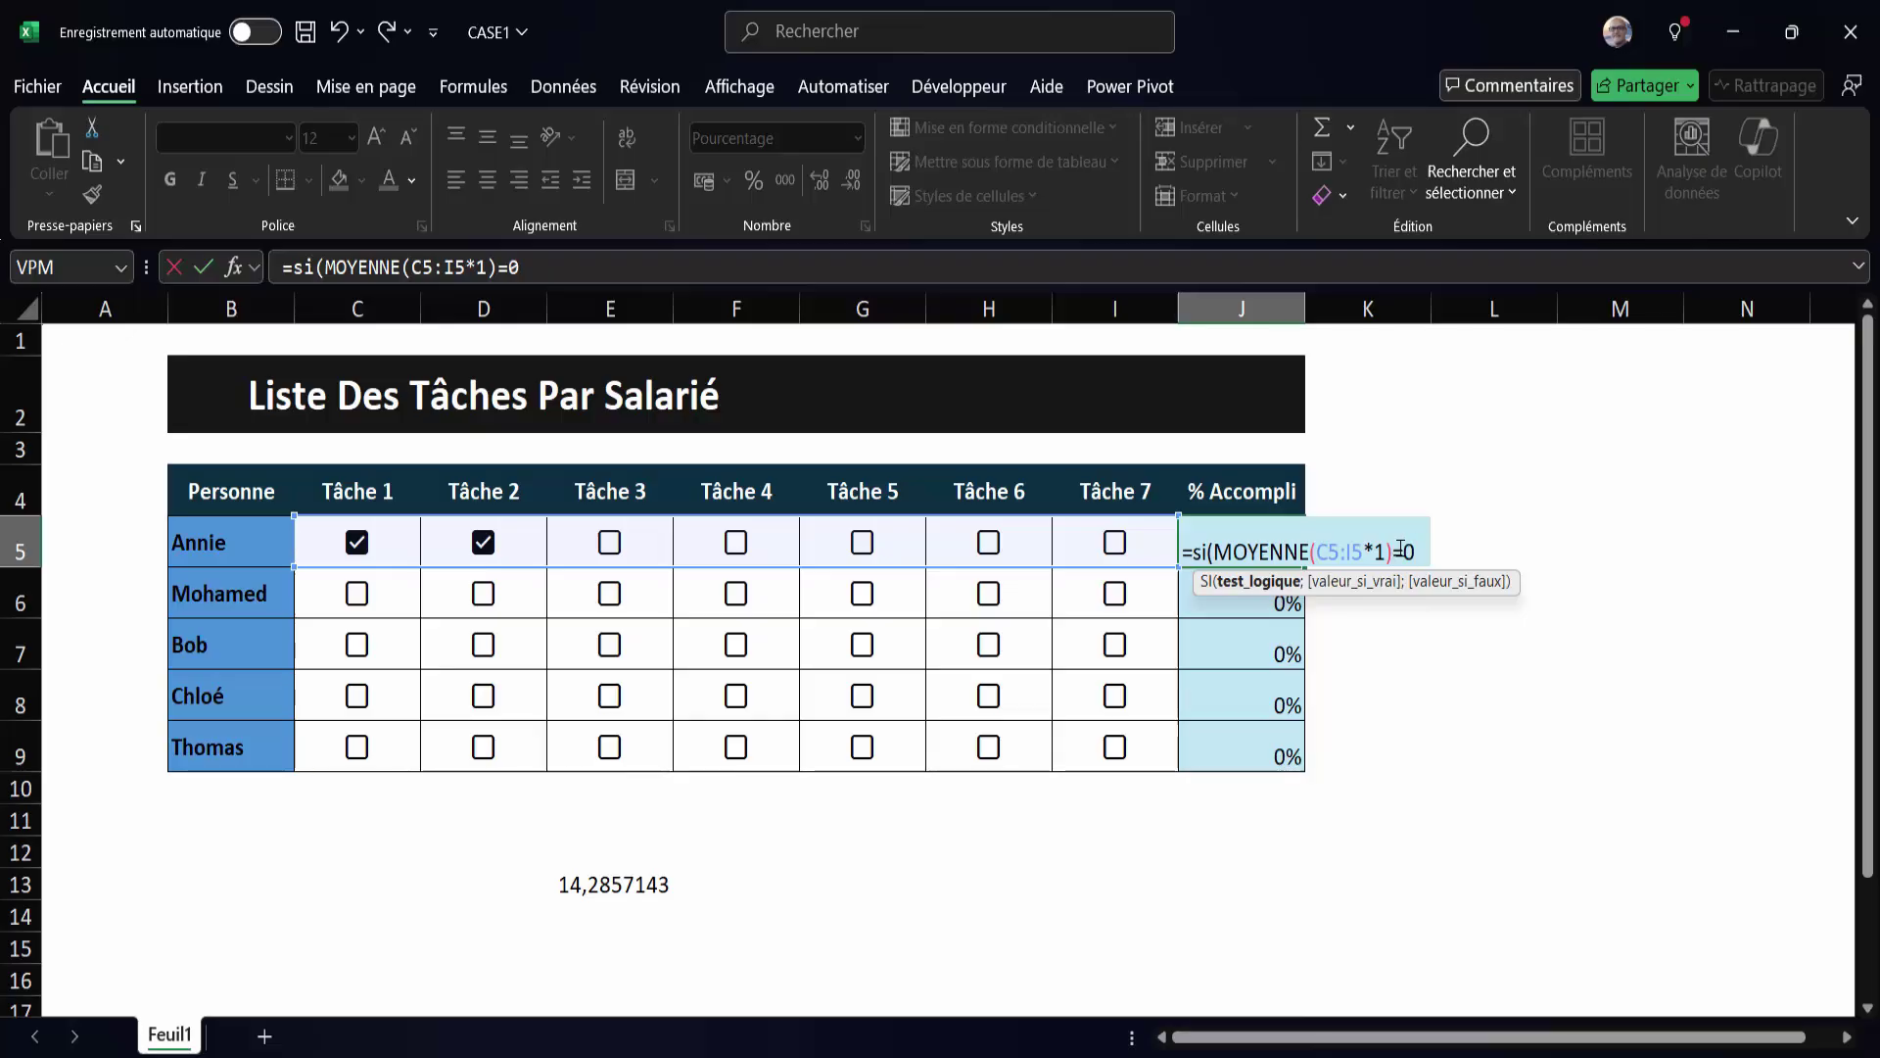
type(";\"\"")
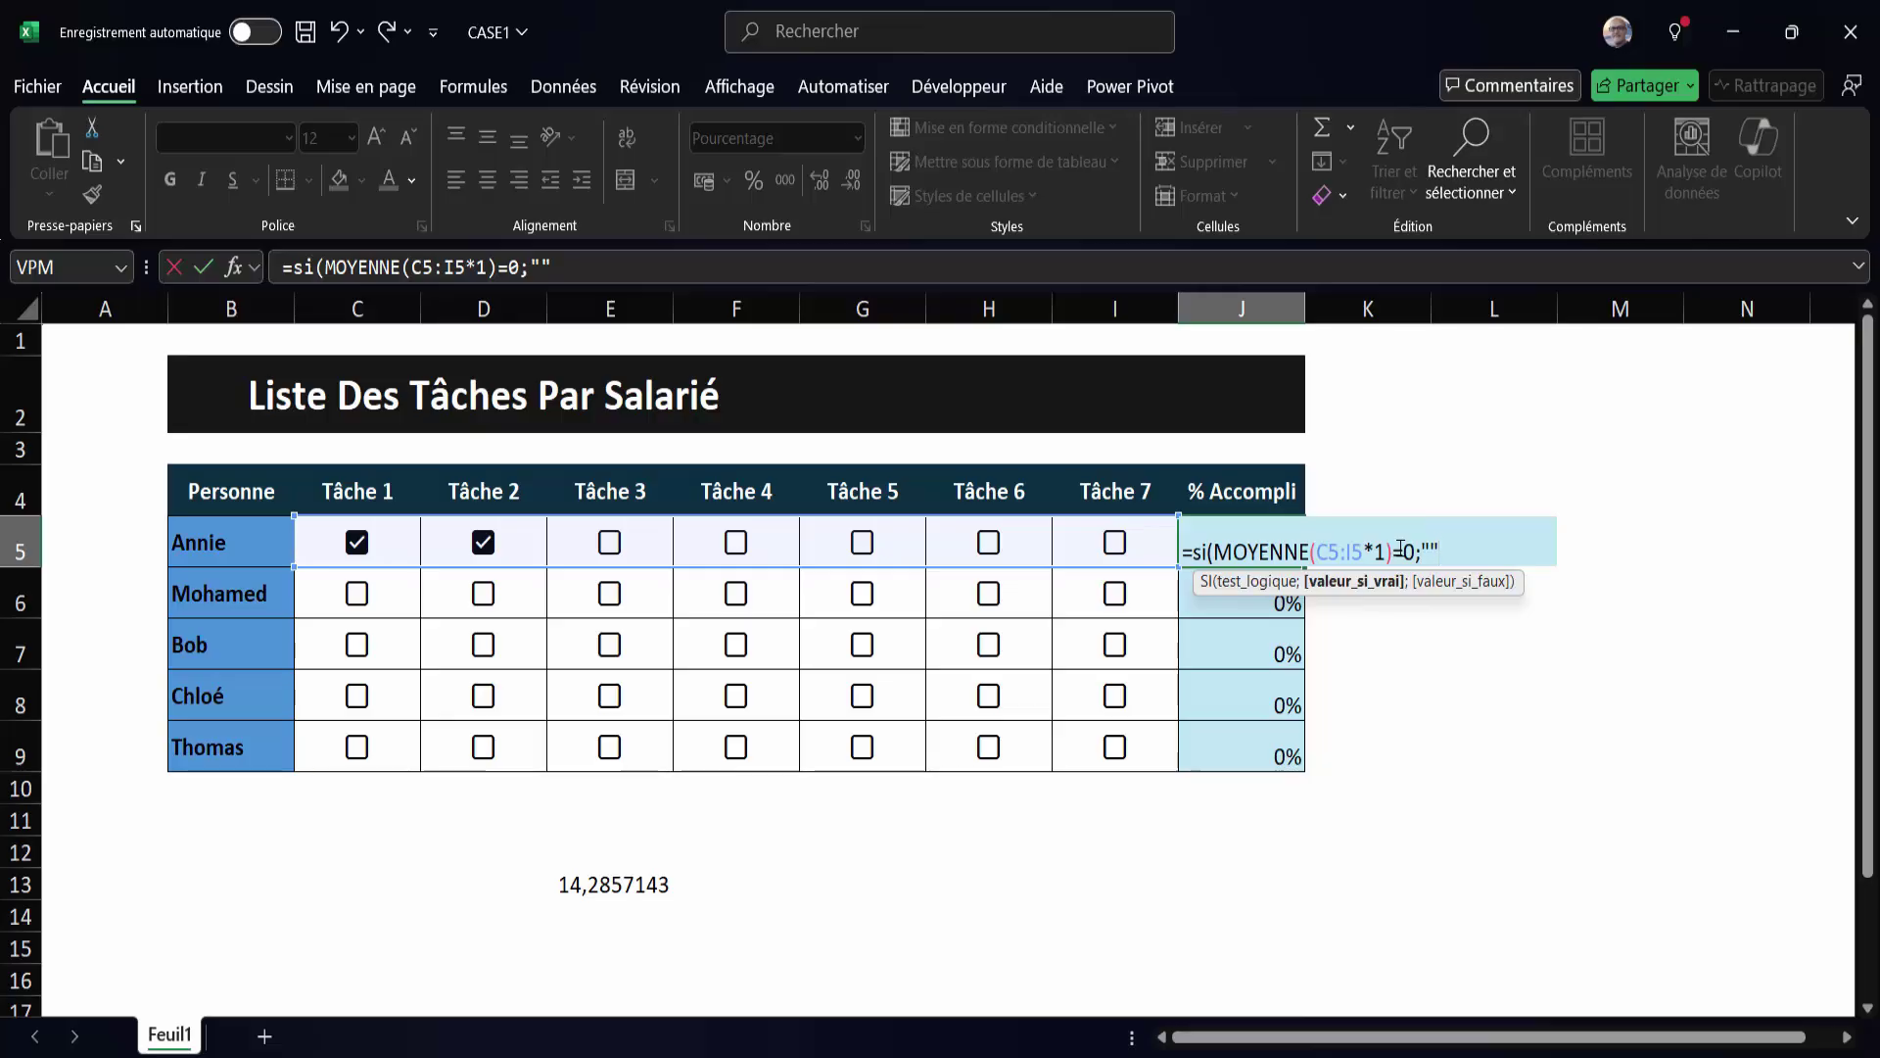
type(";")
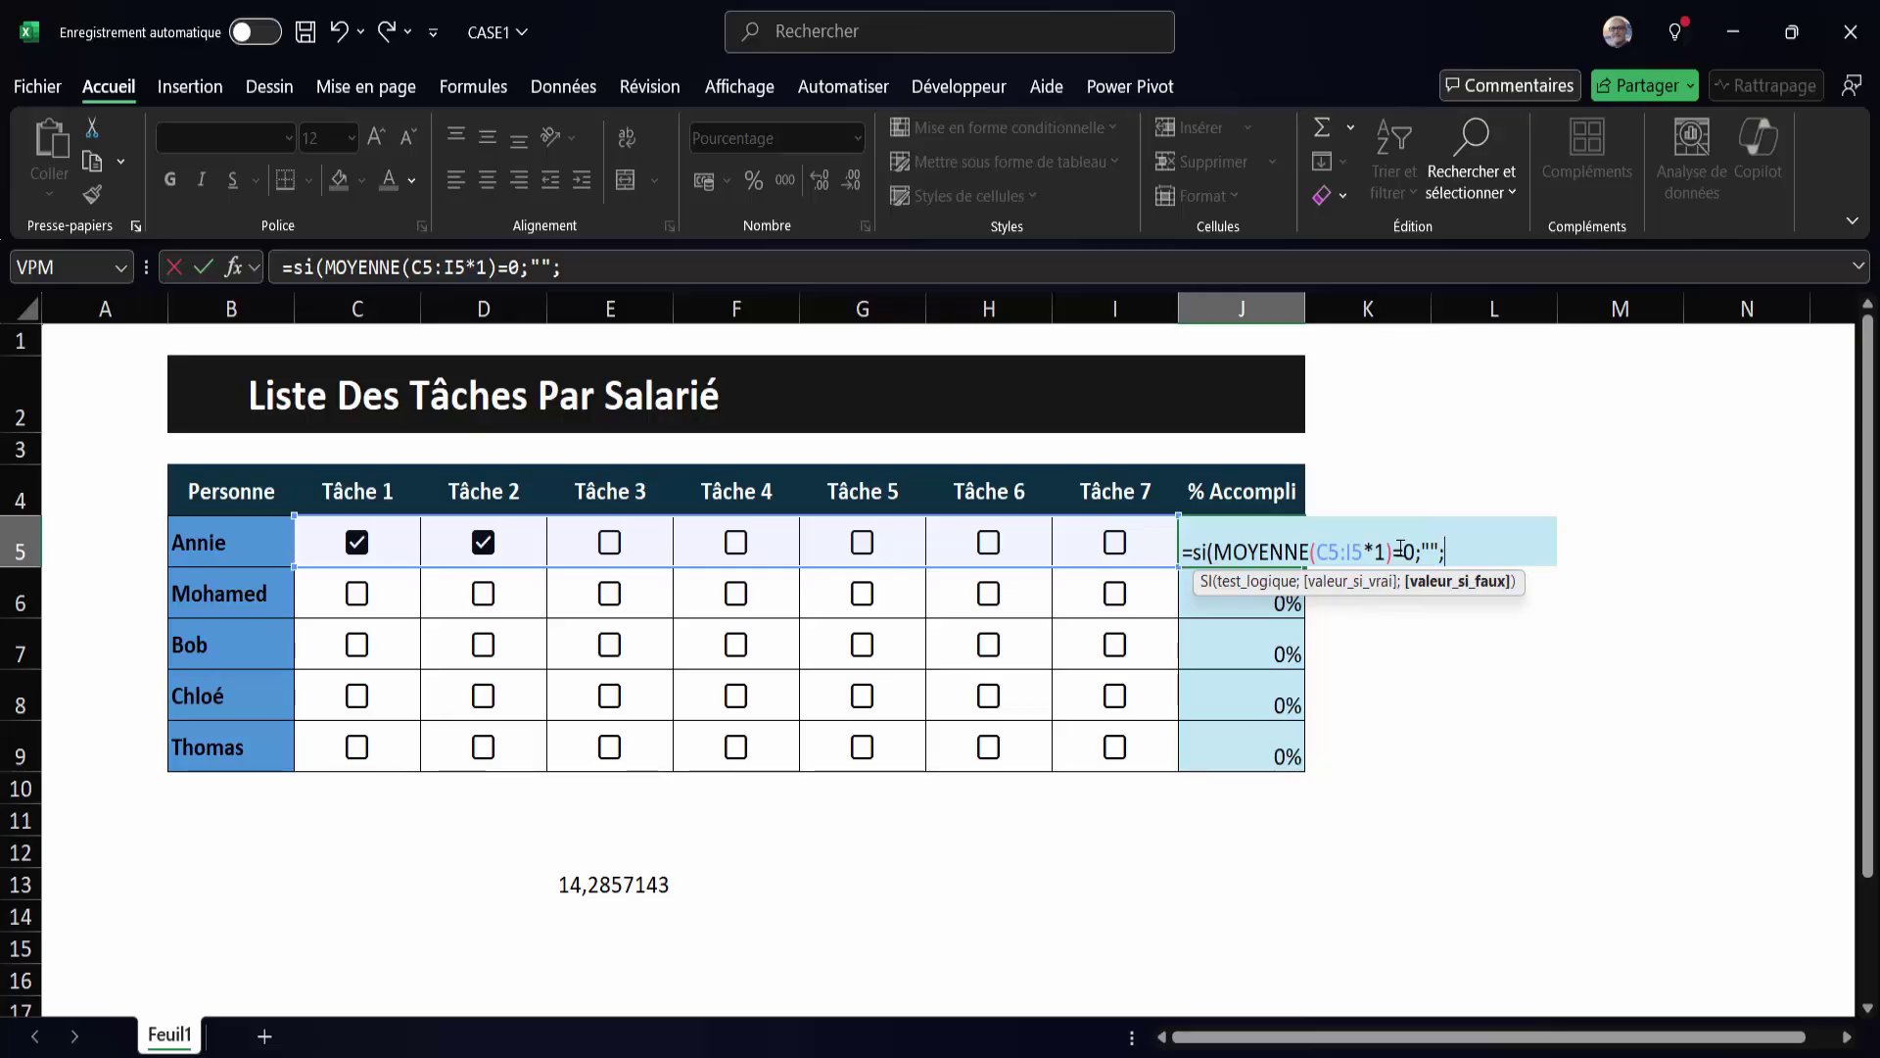
left_click_drag(1214, 551, 1415, 547)
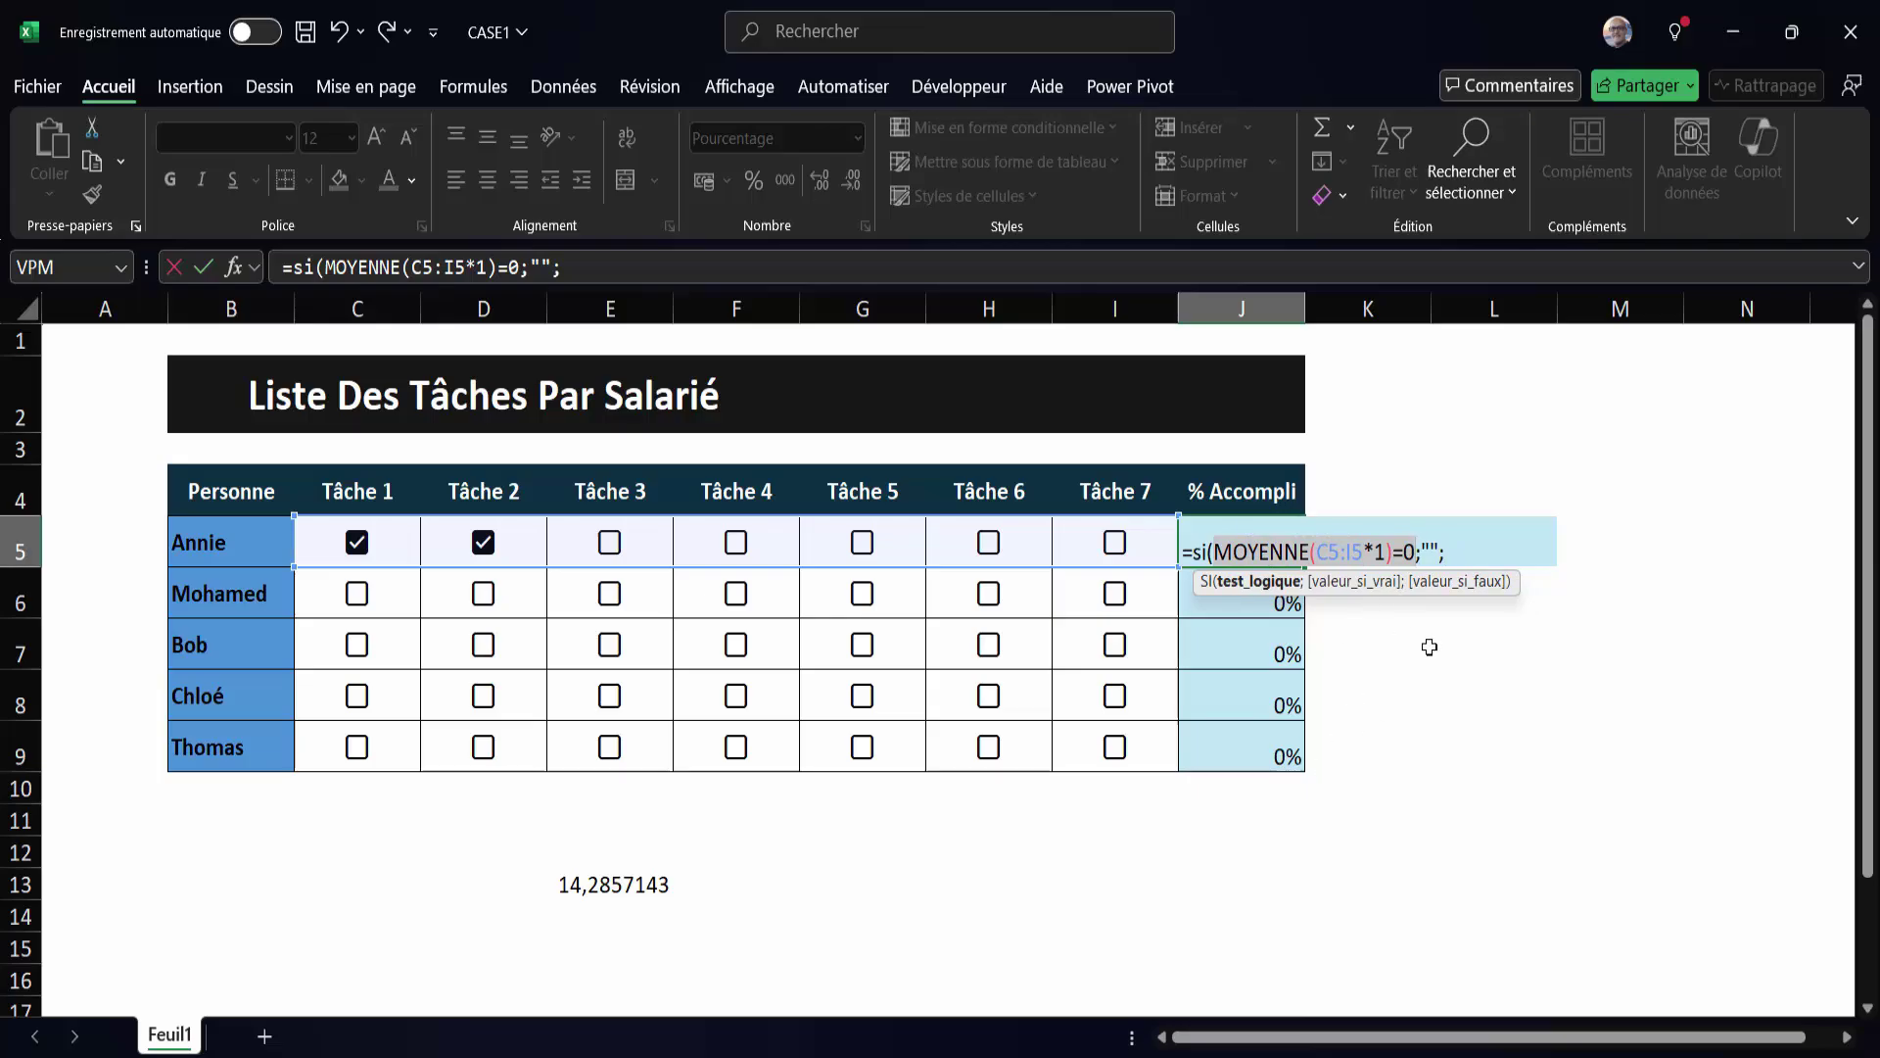
left_click(1481, 546)
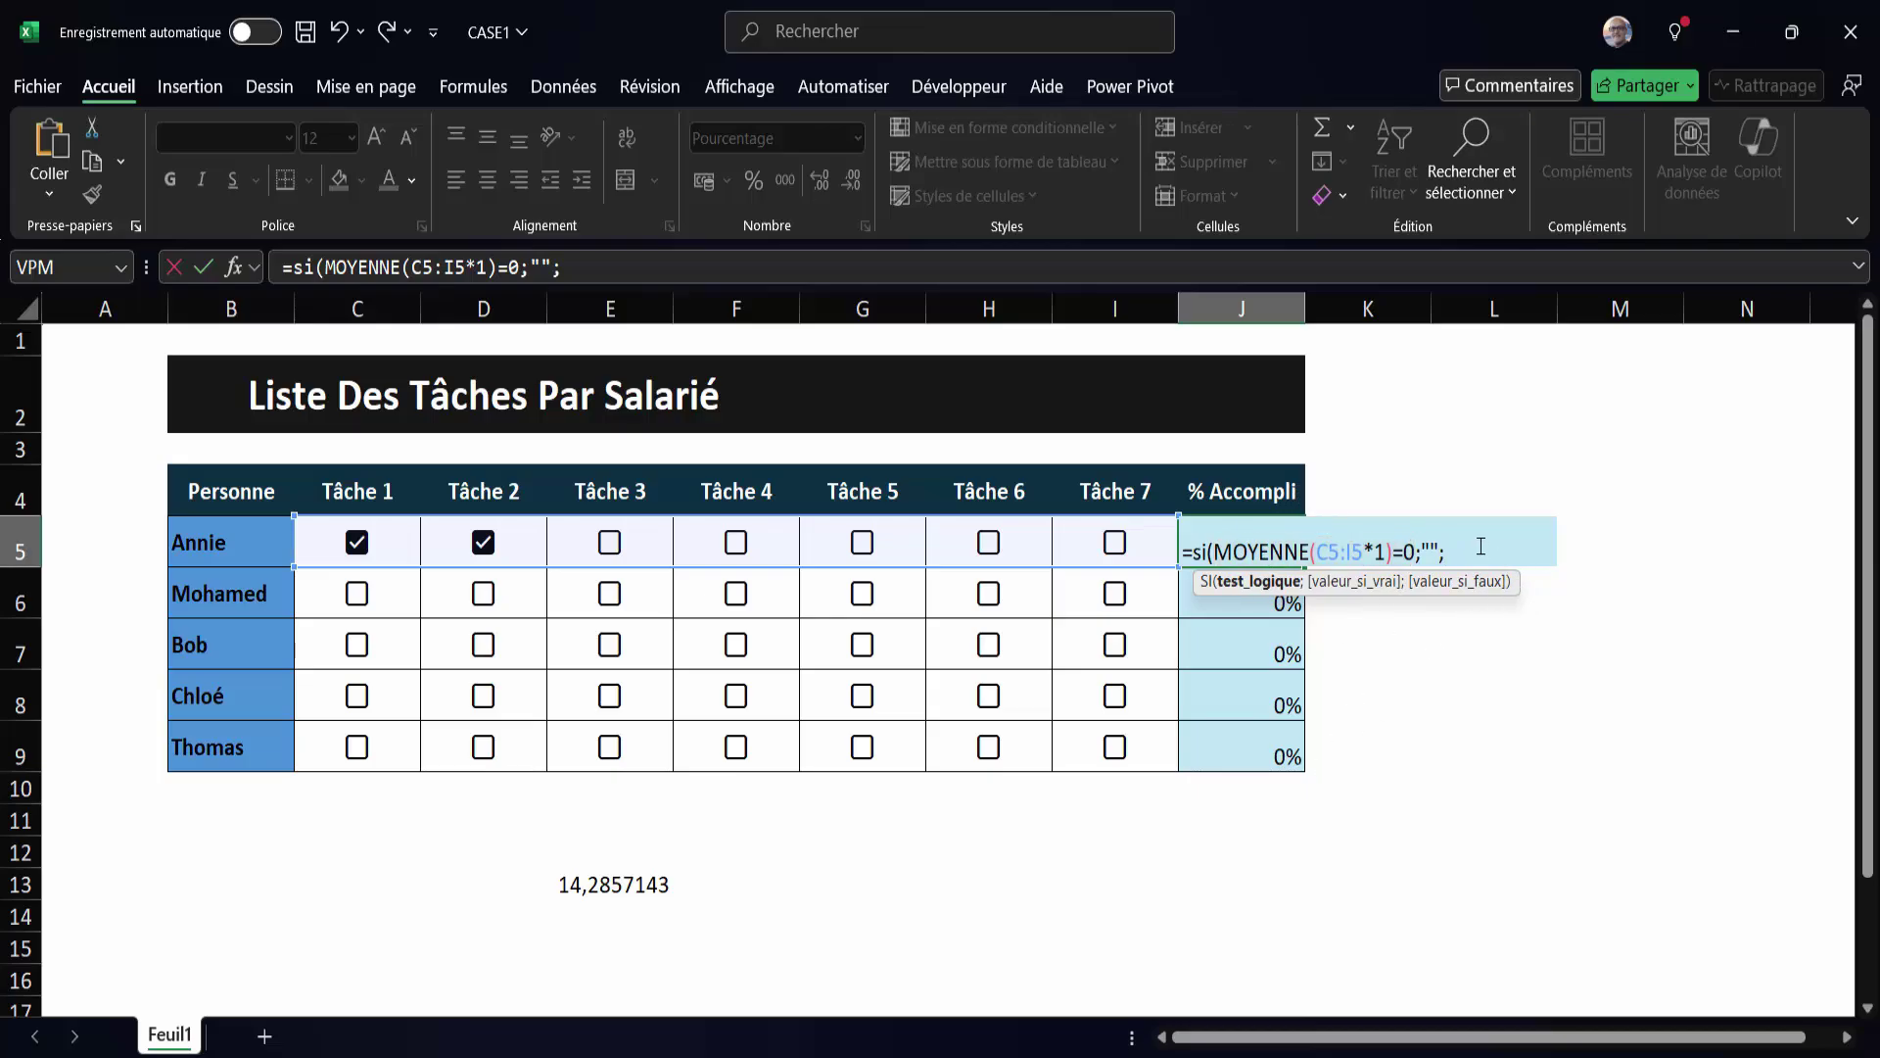
type("MOYENNE(C5:I5*1)=0")
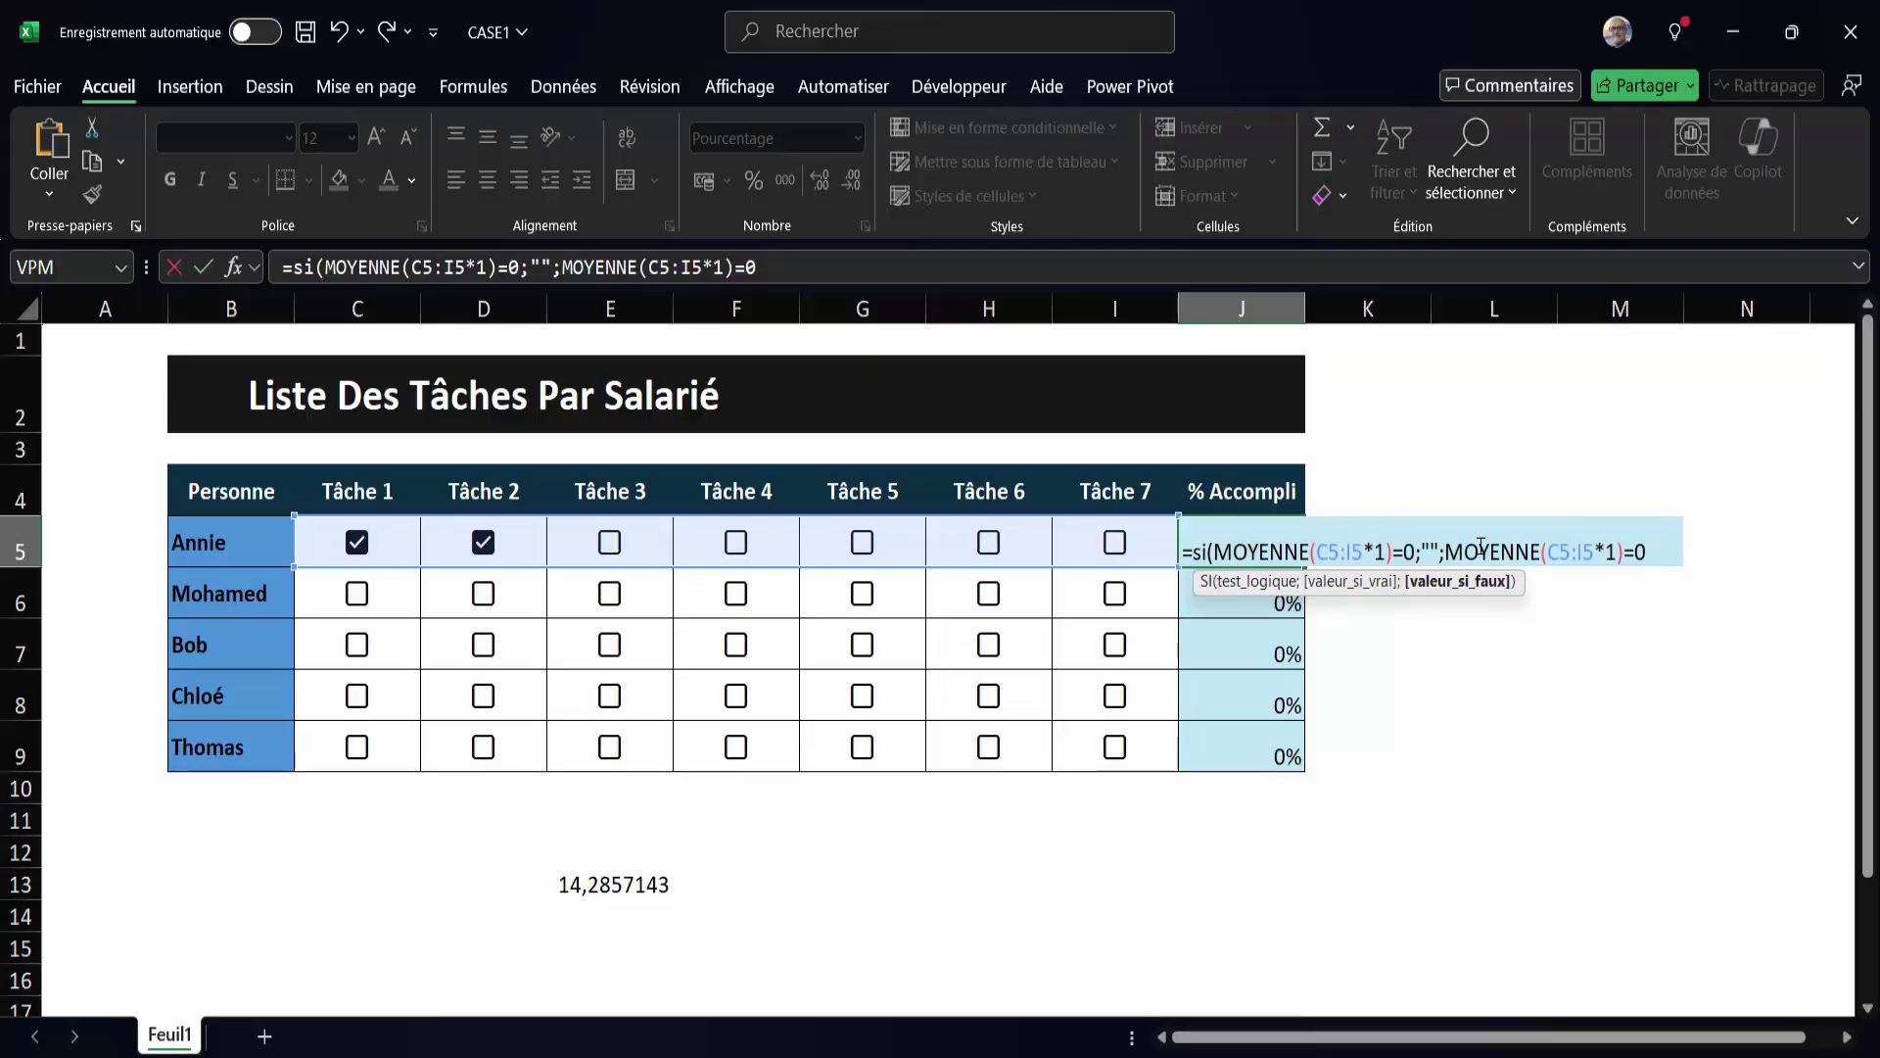
type(")")
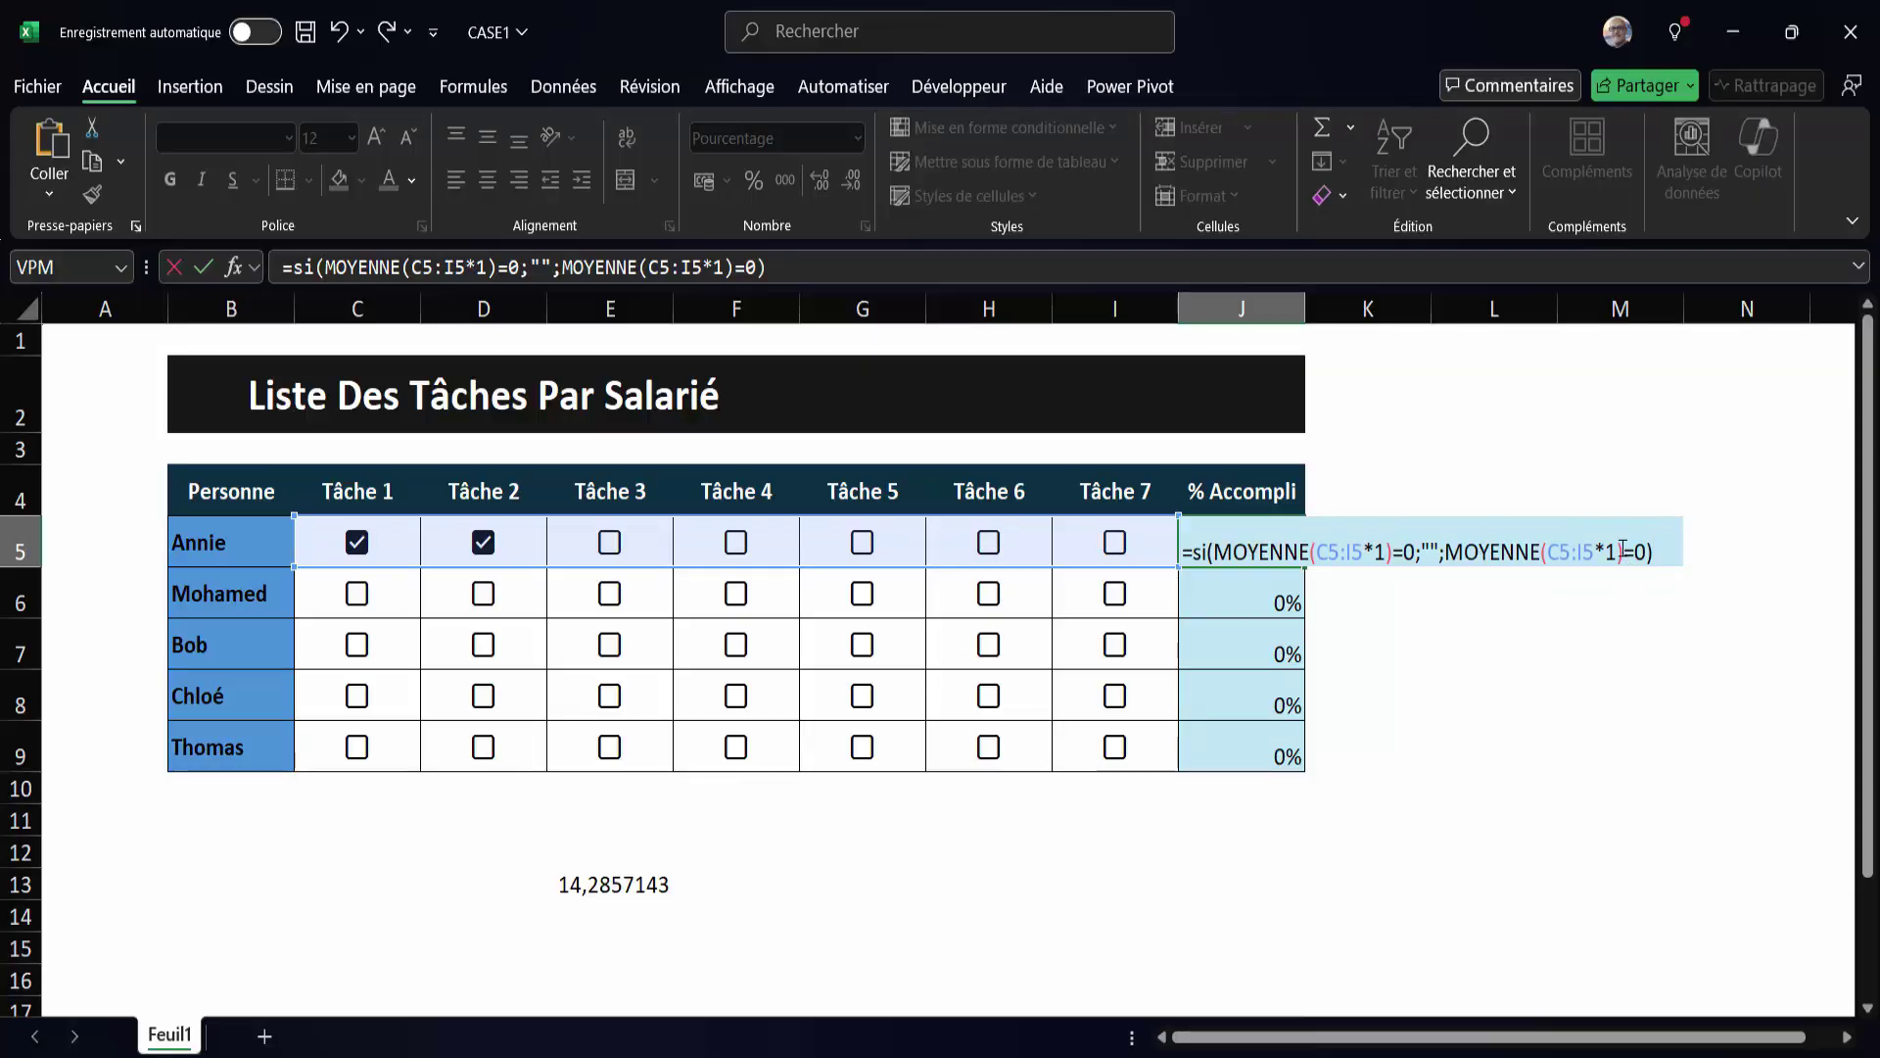
left_click(1619, 548)
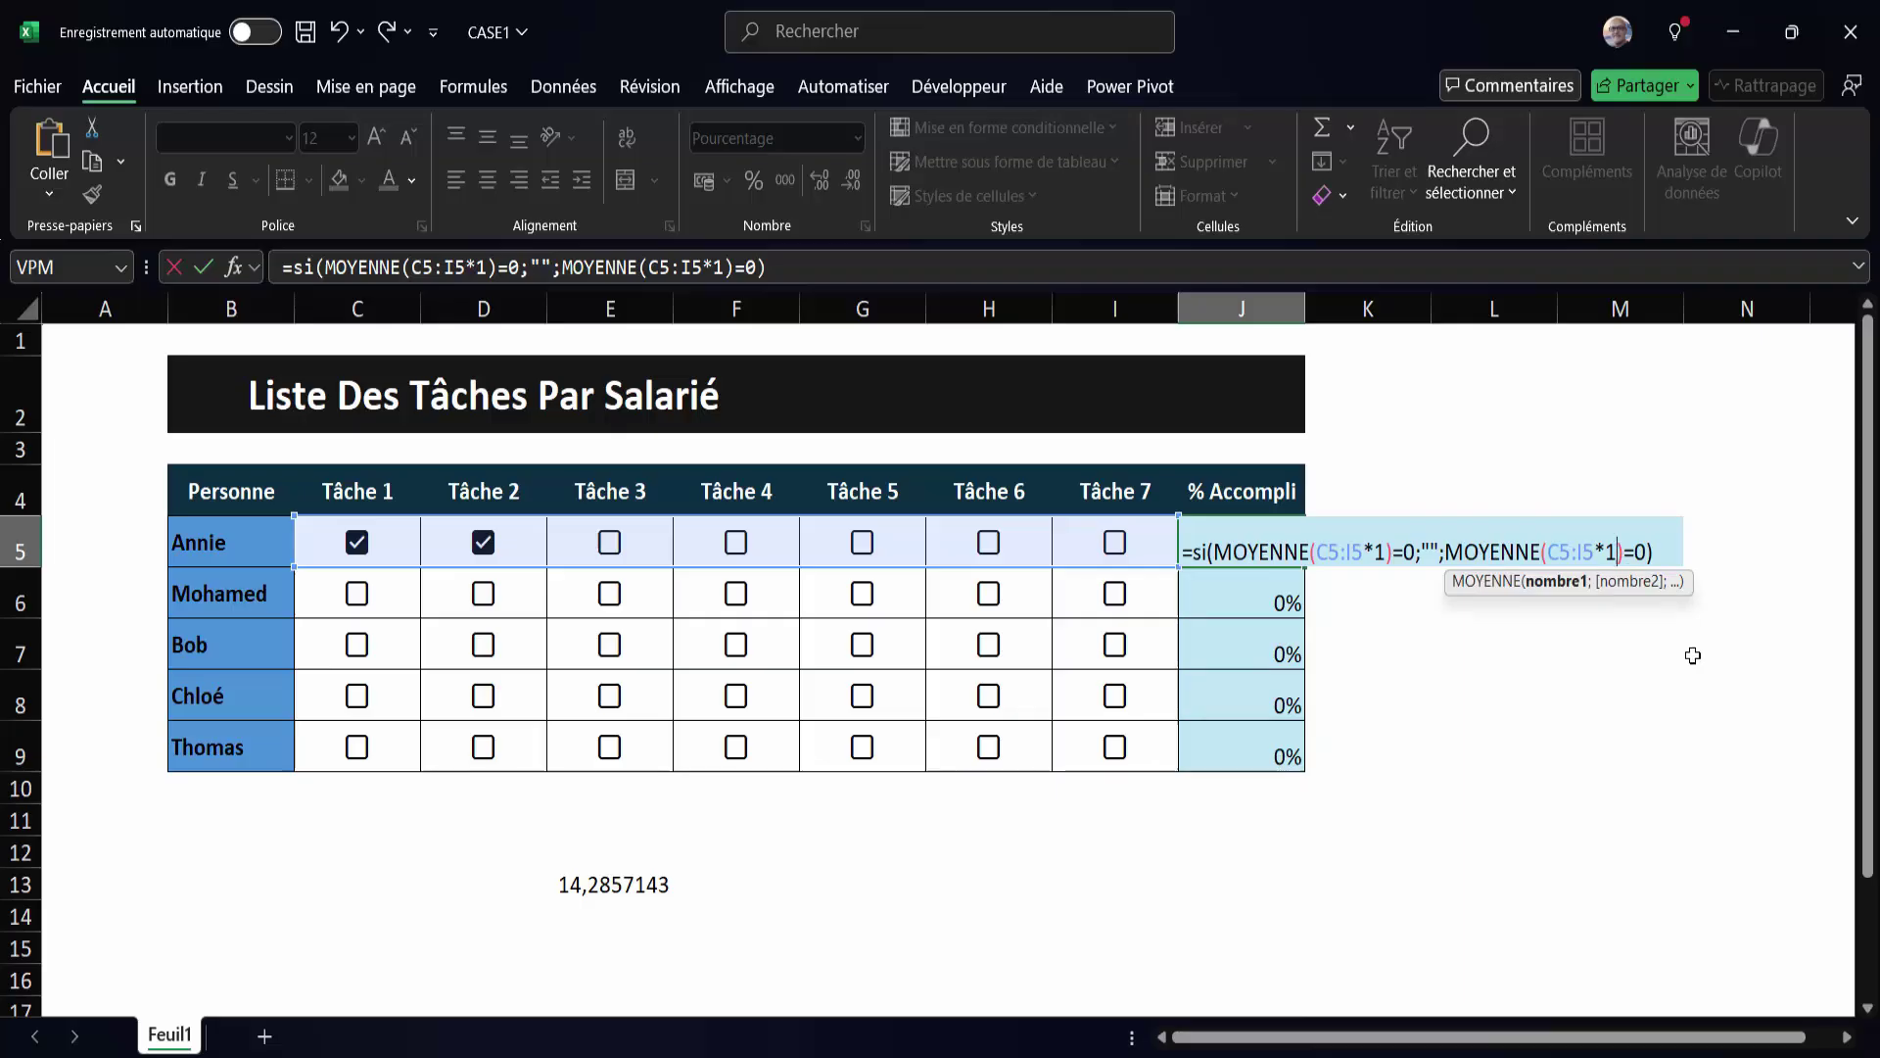
key("BackSpace")
key("BackSpace")
key("BackSpace")
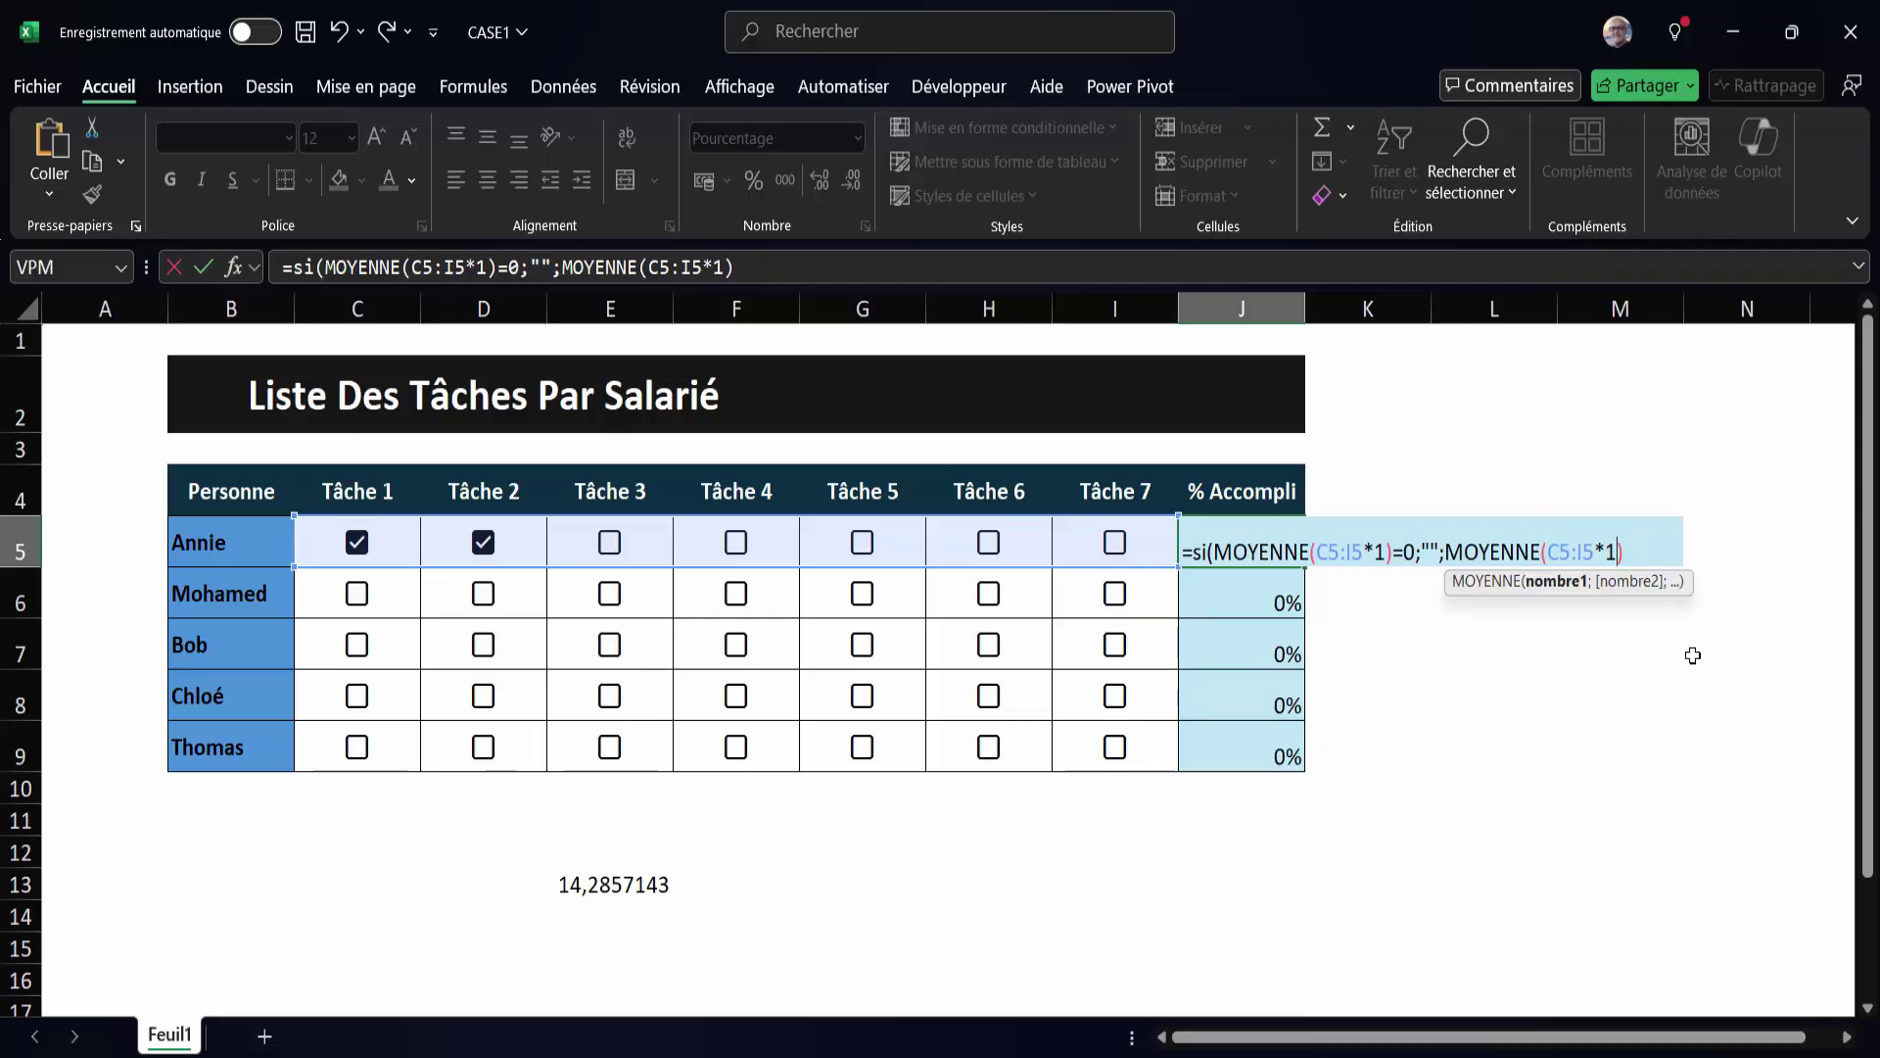
key("Return")
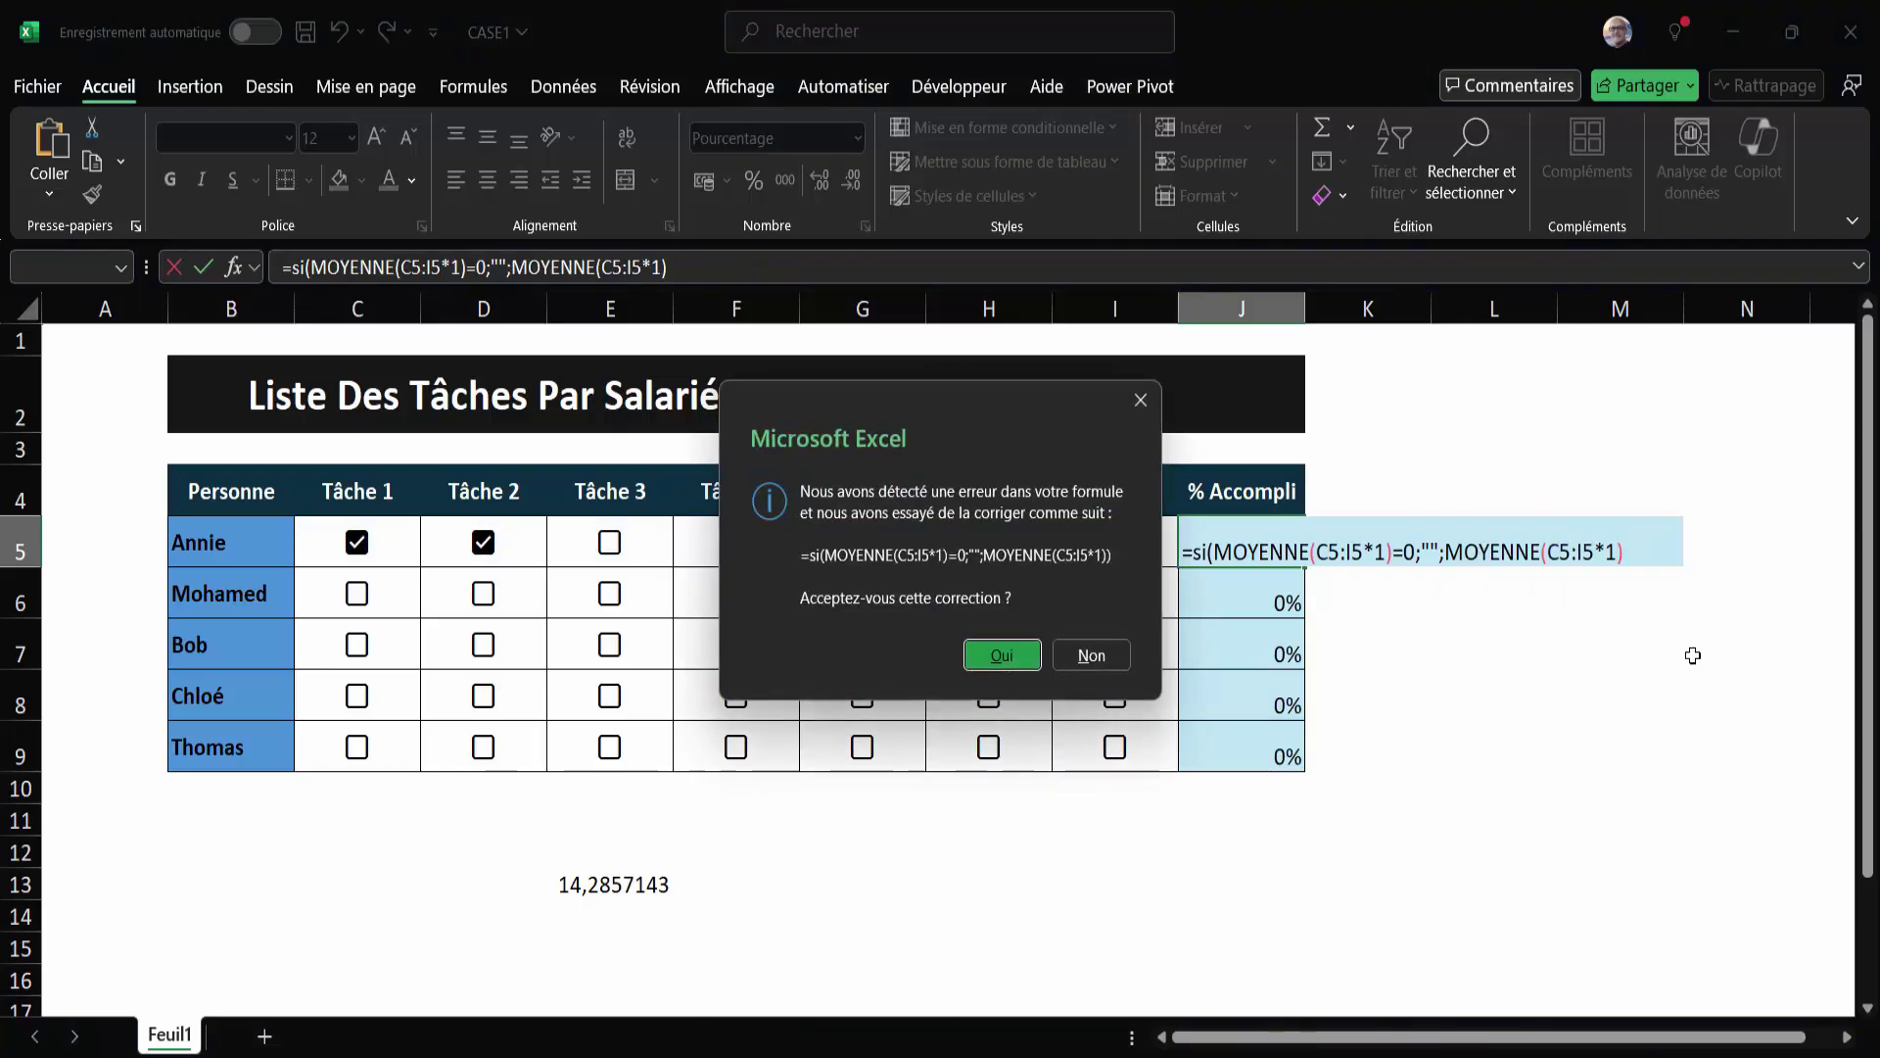
key("Return")
Fill J5's completion formula down to J9 and tick Bob's Tâches 3, 4 and 5 in row 7.
left_click(1293, 556)
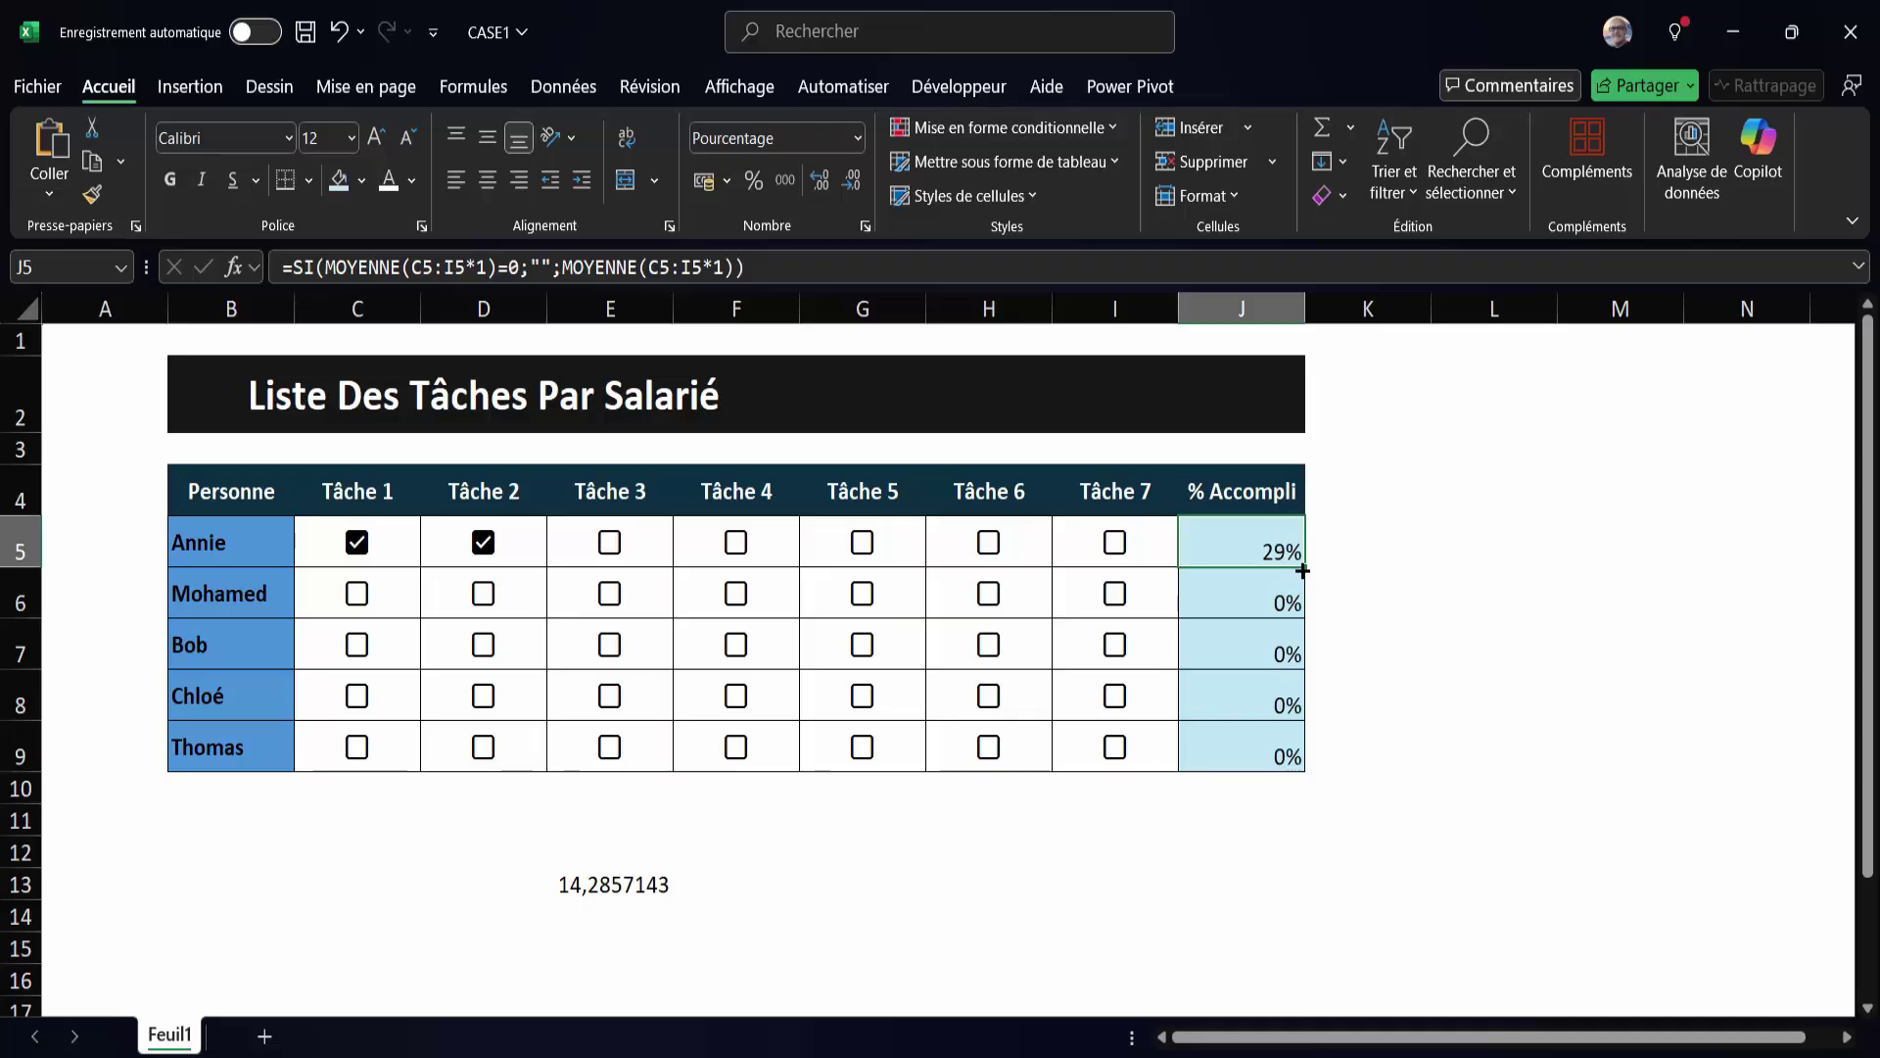
left_click_drag(1305, 563, 1289, 759)
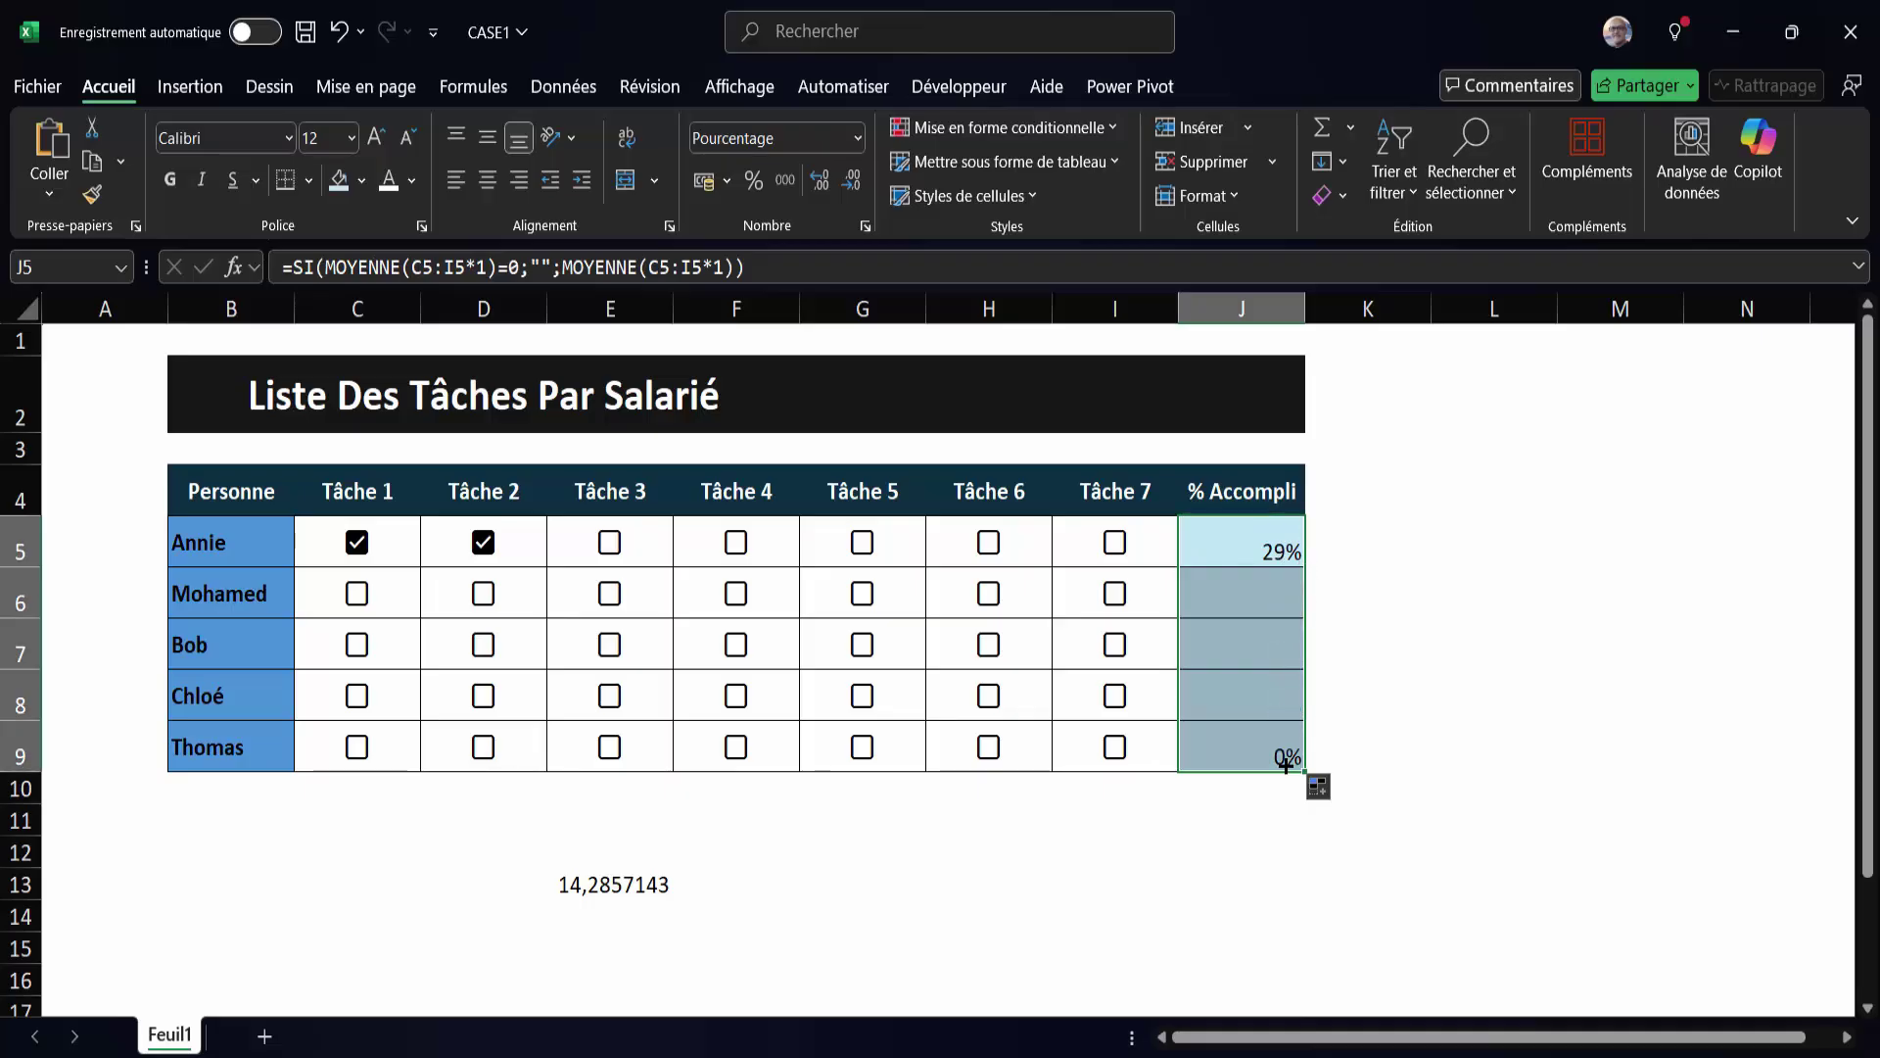
left_click(866, 655)
left_click(863, 647)
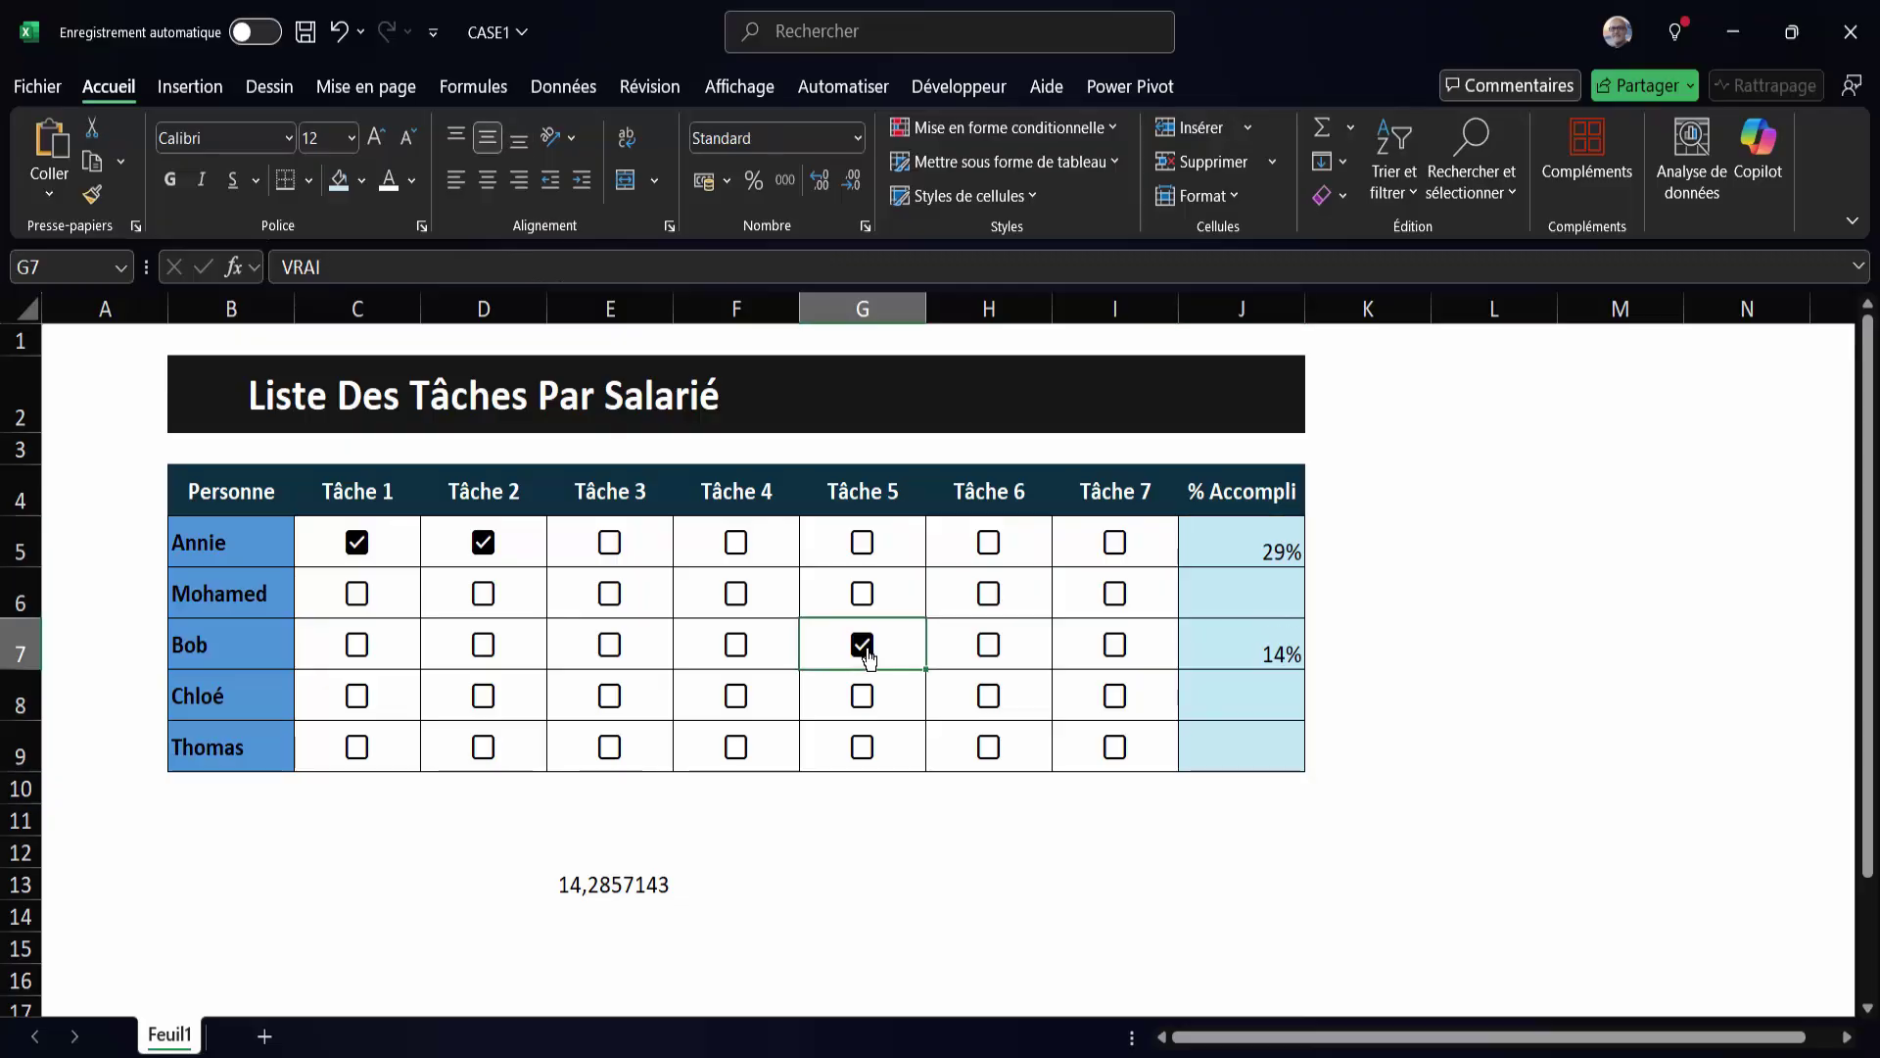
left_click(741, 651)
left_click(742, 652)
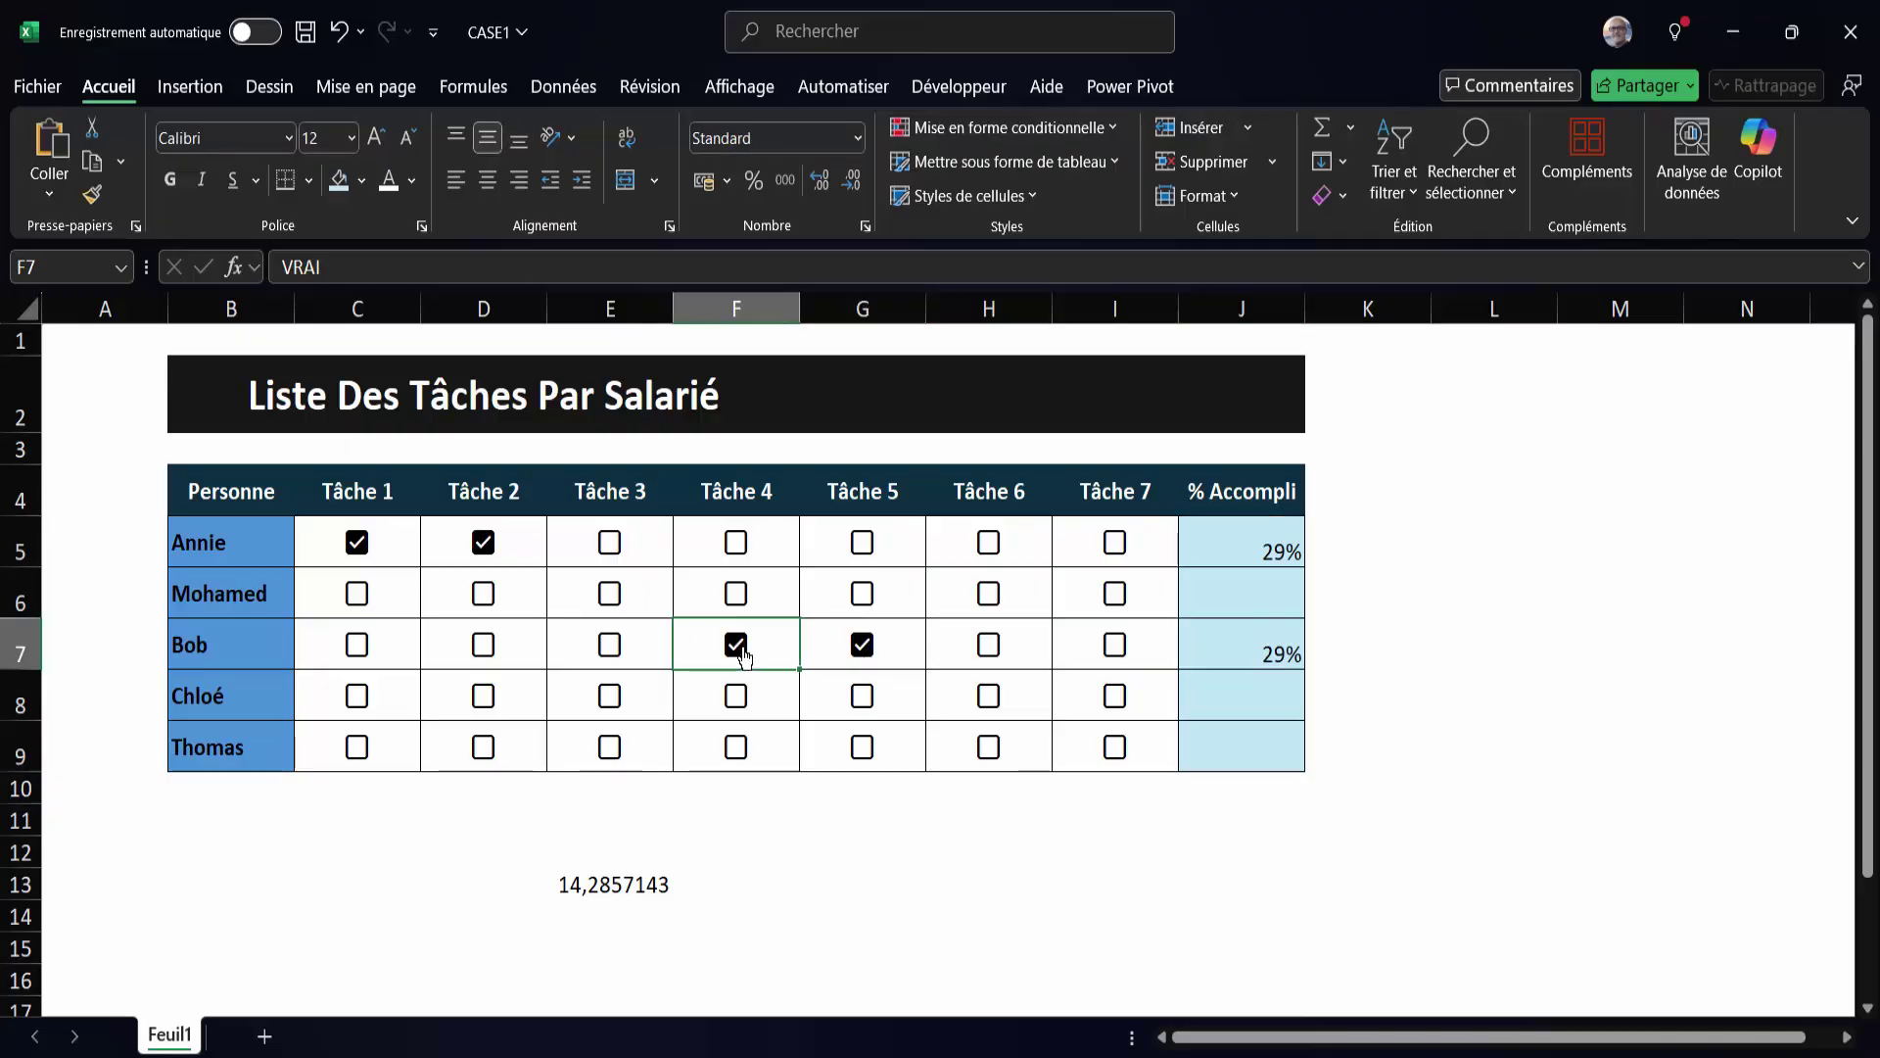
left_click(610, 651)
left_click(609, 650)
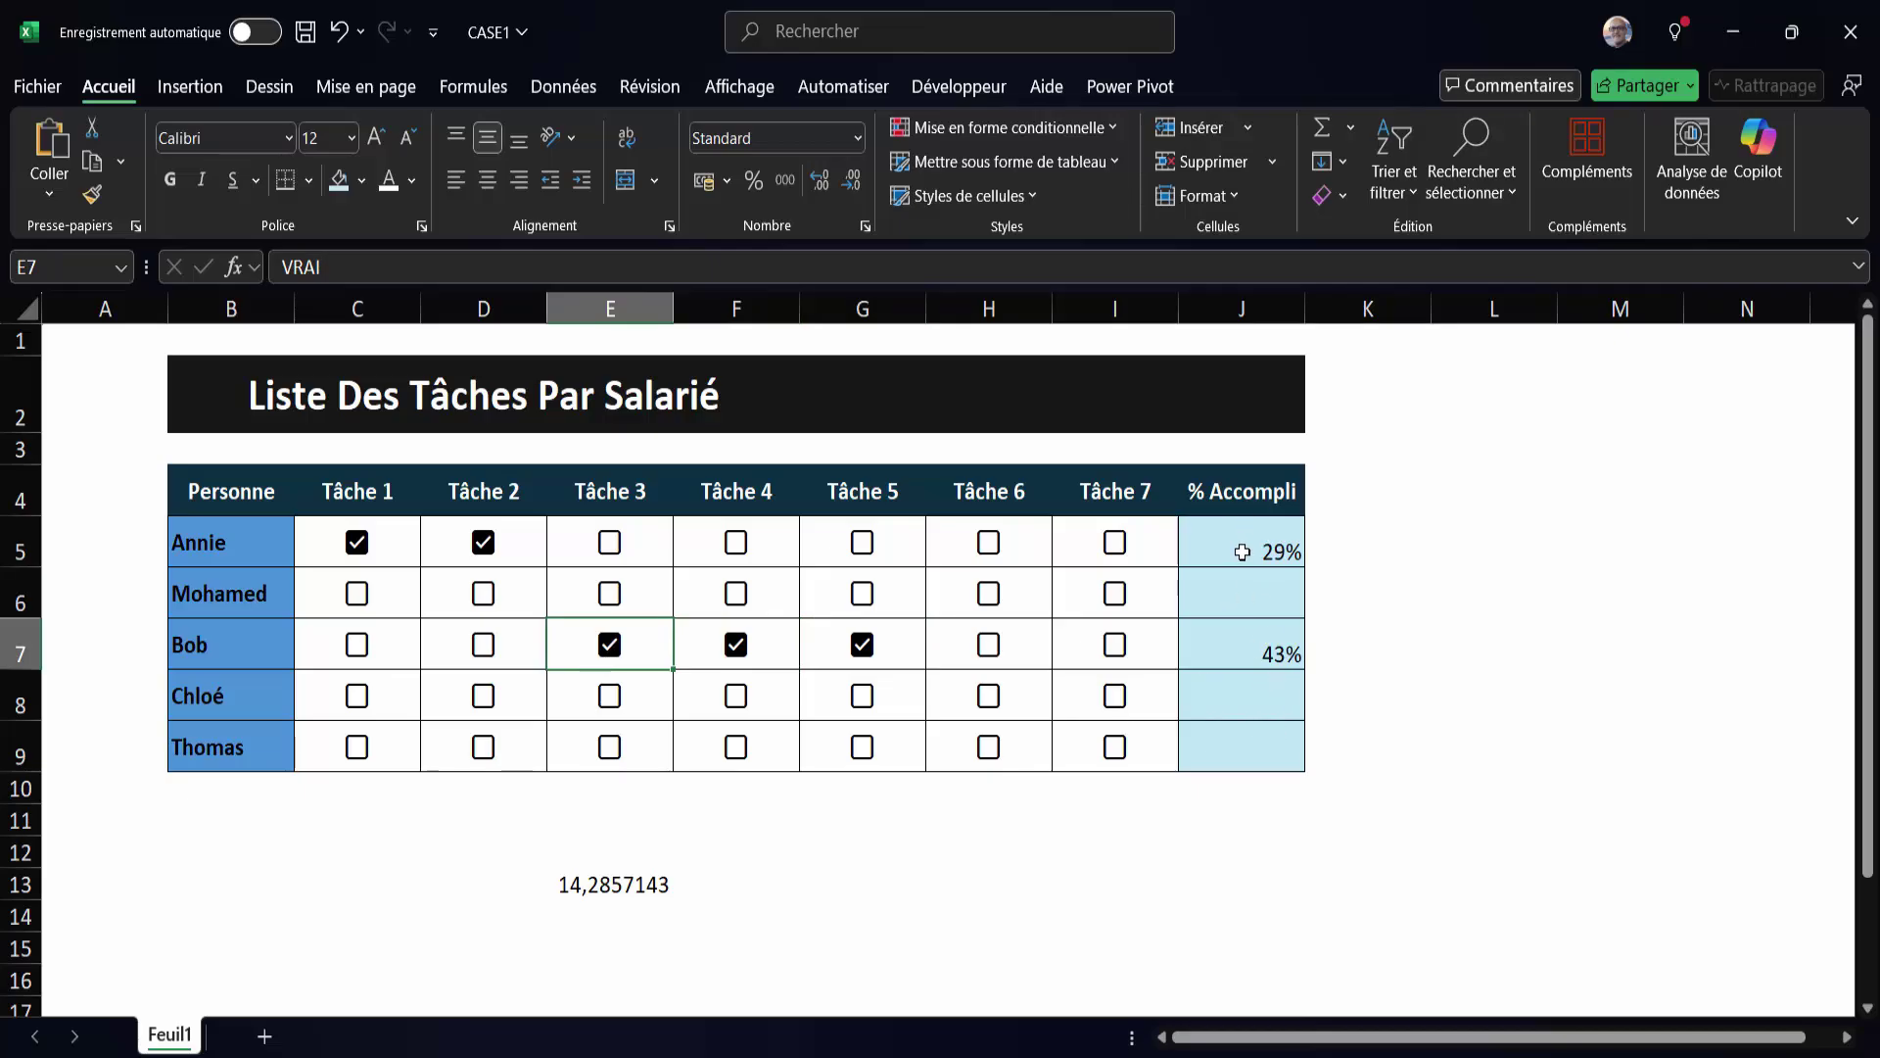
Select the % Accompli cells J5:J9.
left_click_drag(1241, 555, 1230, 736)
left_click_drag(1230, 736, 1230, 737)
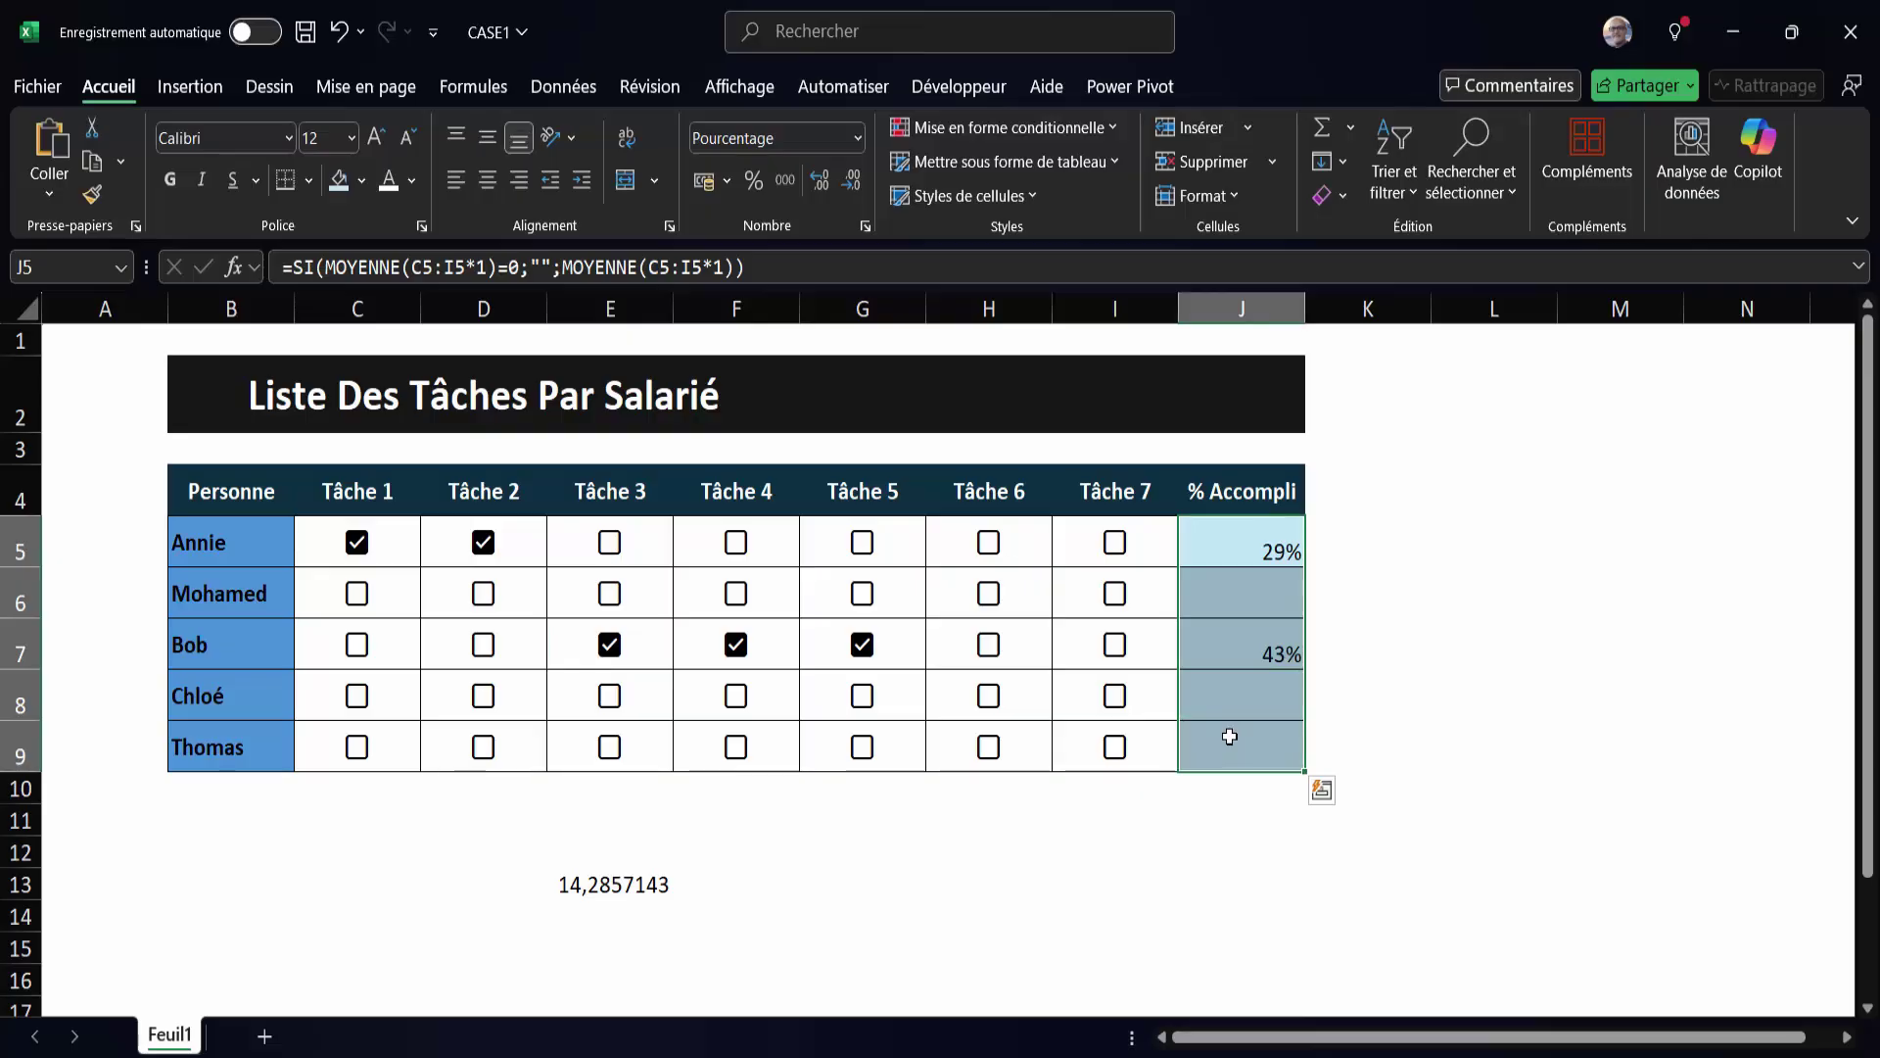
left_click(1244, 533)
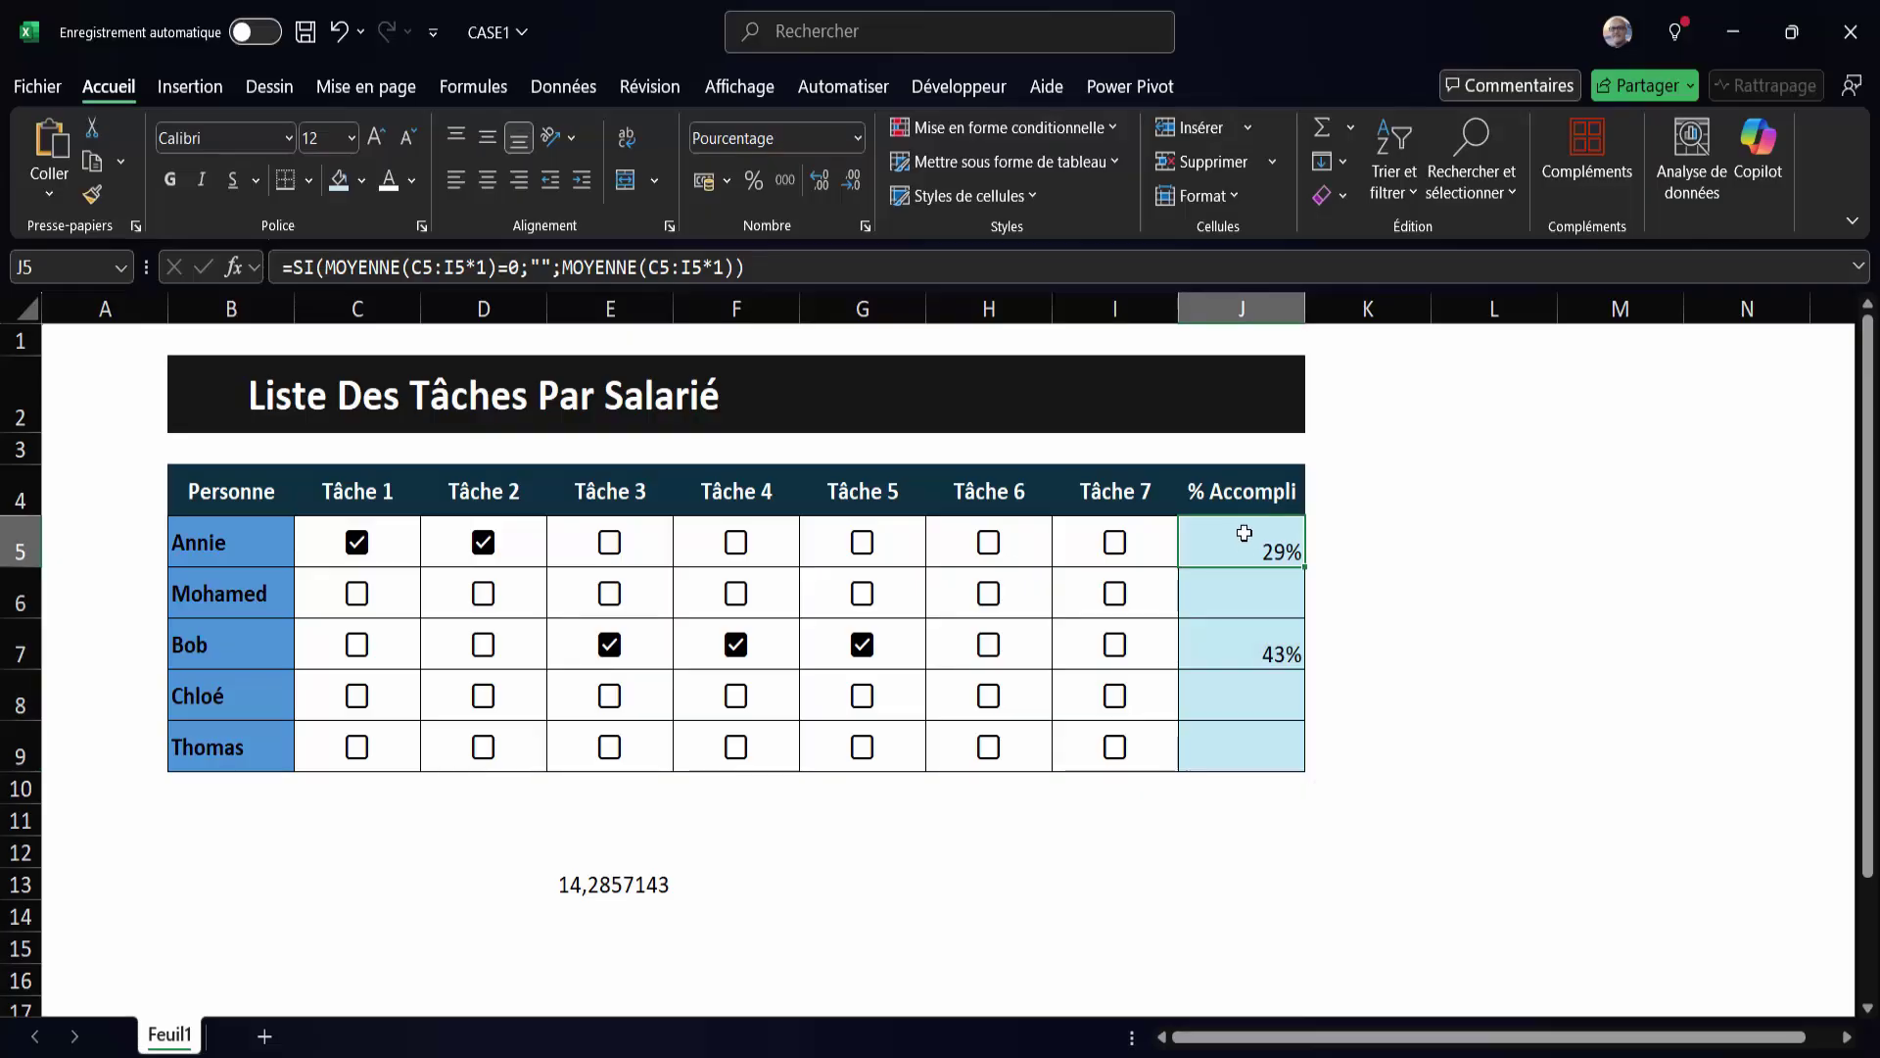
left_click_drag(1244, 533, 1244, 750)
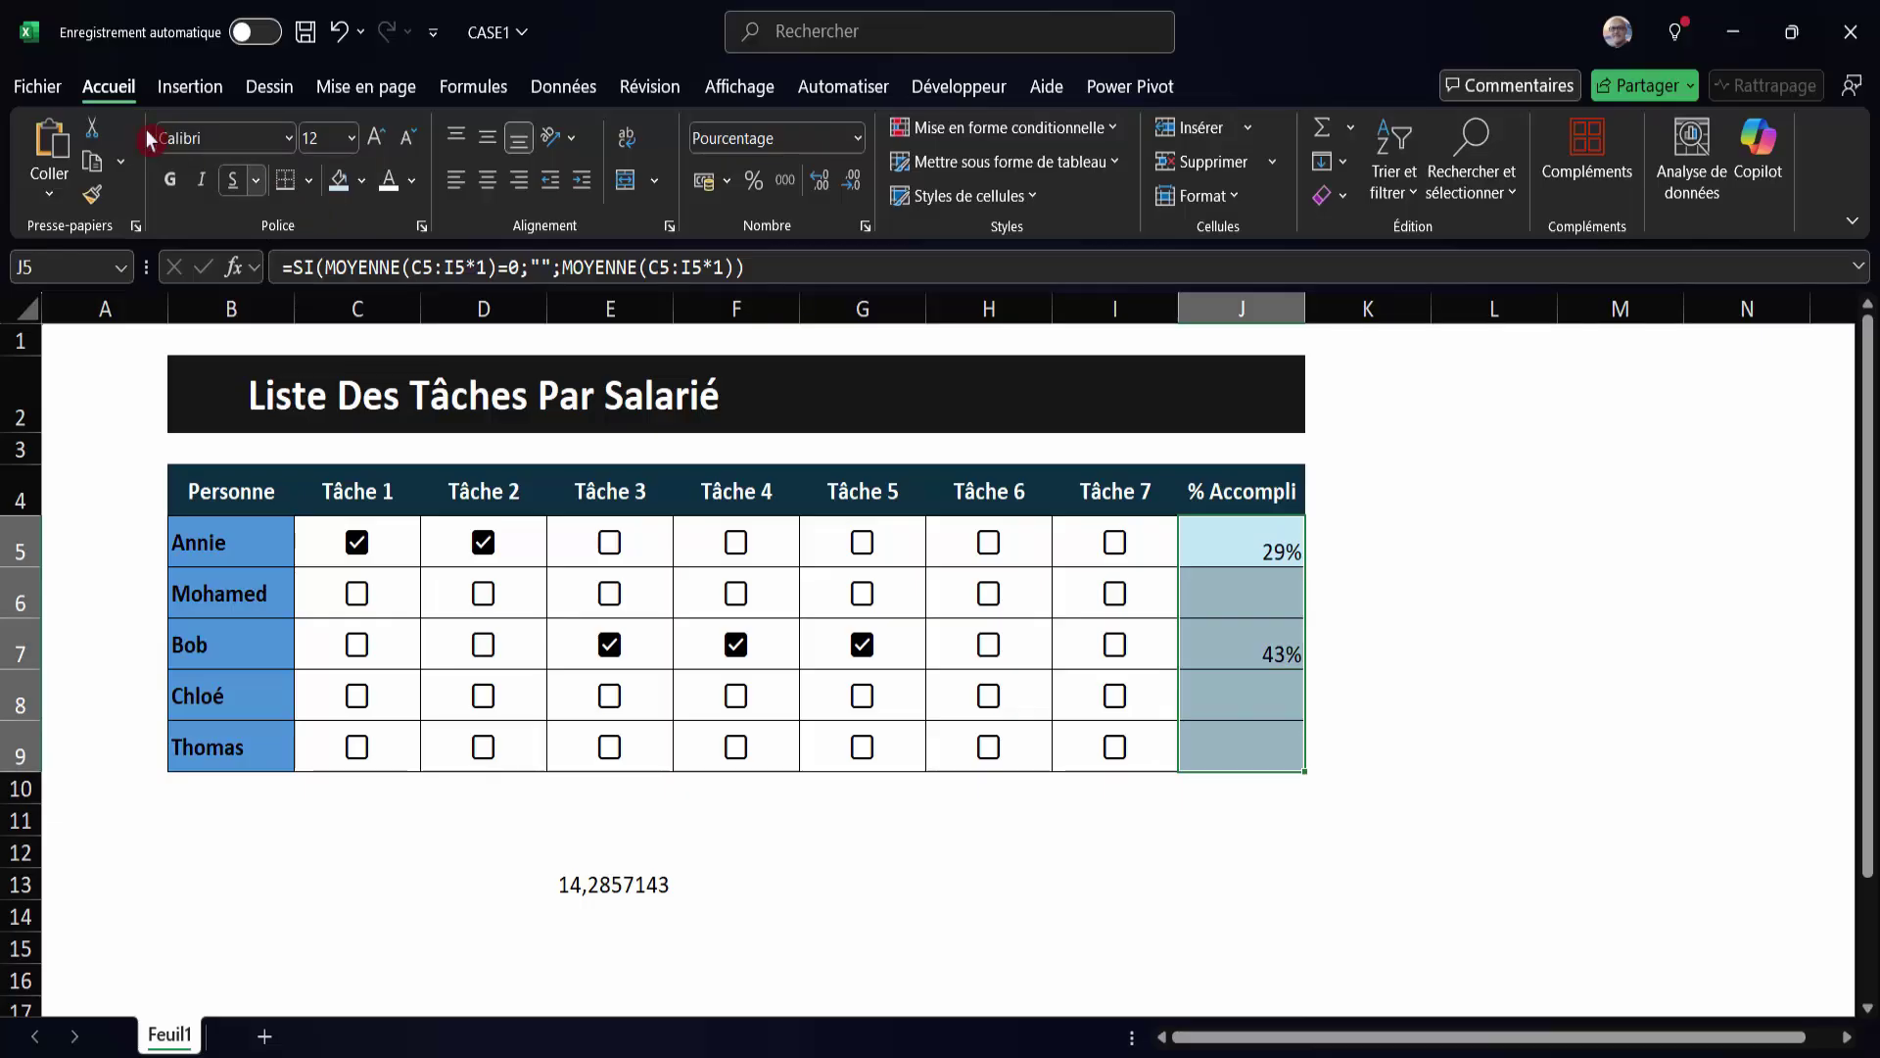
Start a new data bar conditional formatting rule with number minimum 0 and maximum 1.
left_click(1113, 127)
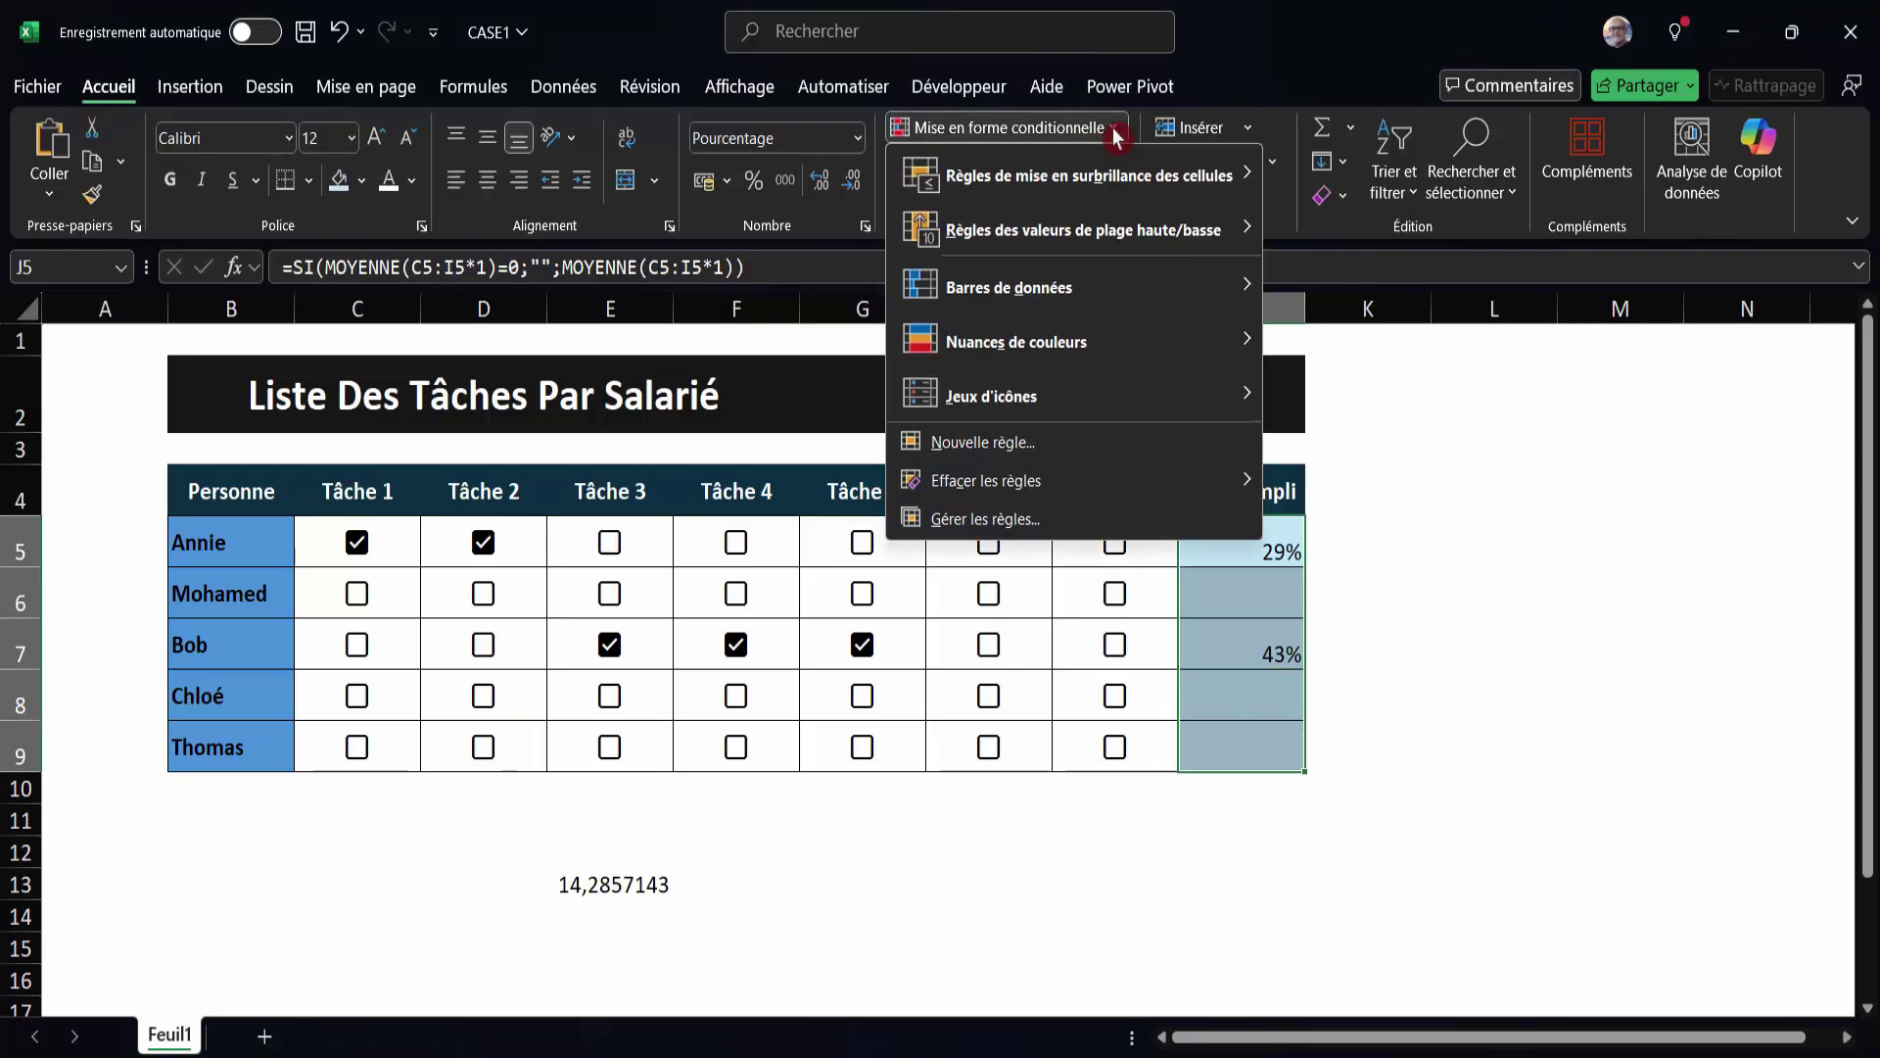
left_click(982, 443)
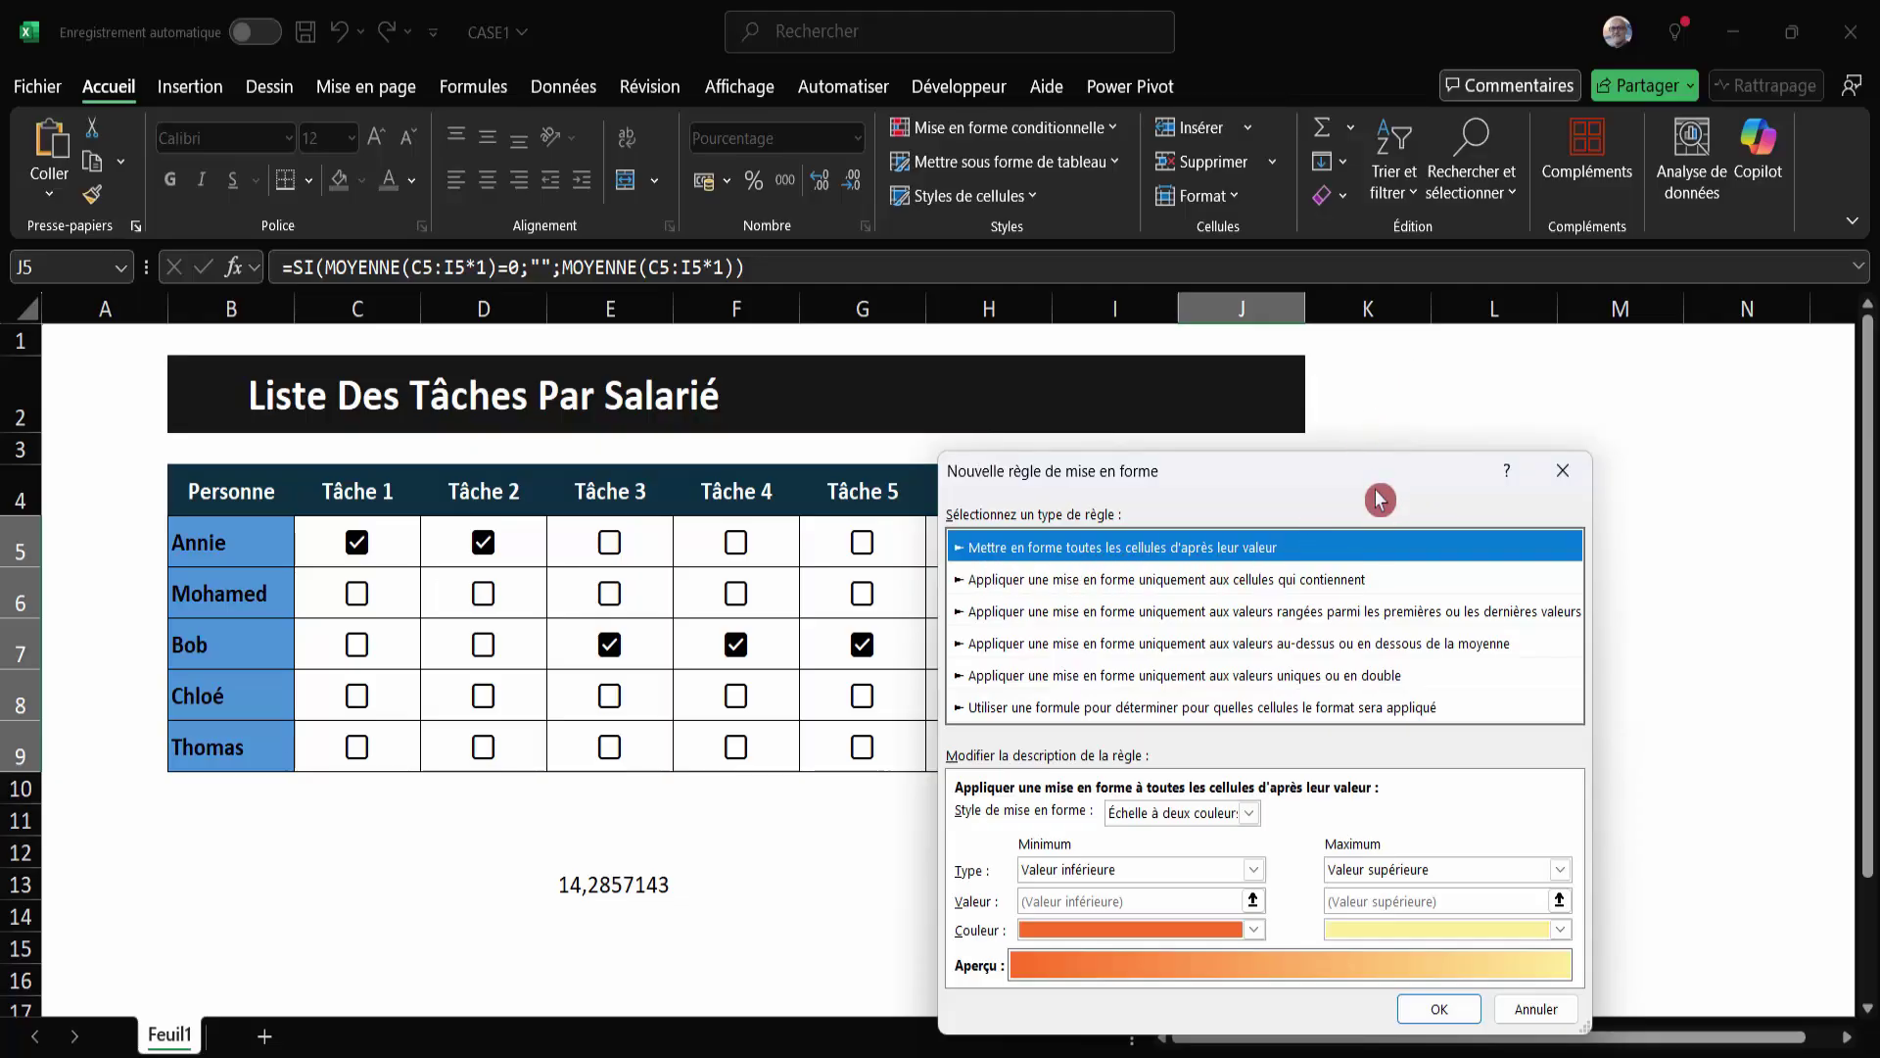
left_click_drag(1378, 474, 1410, 281)
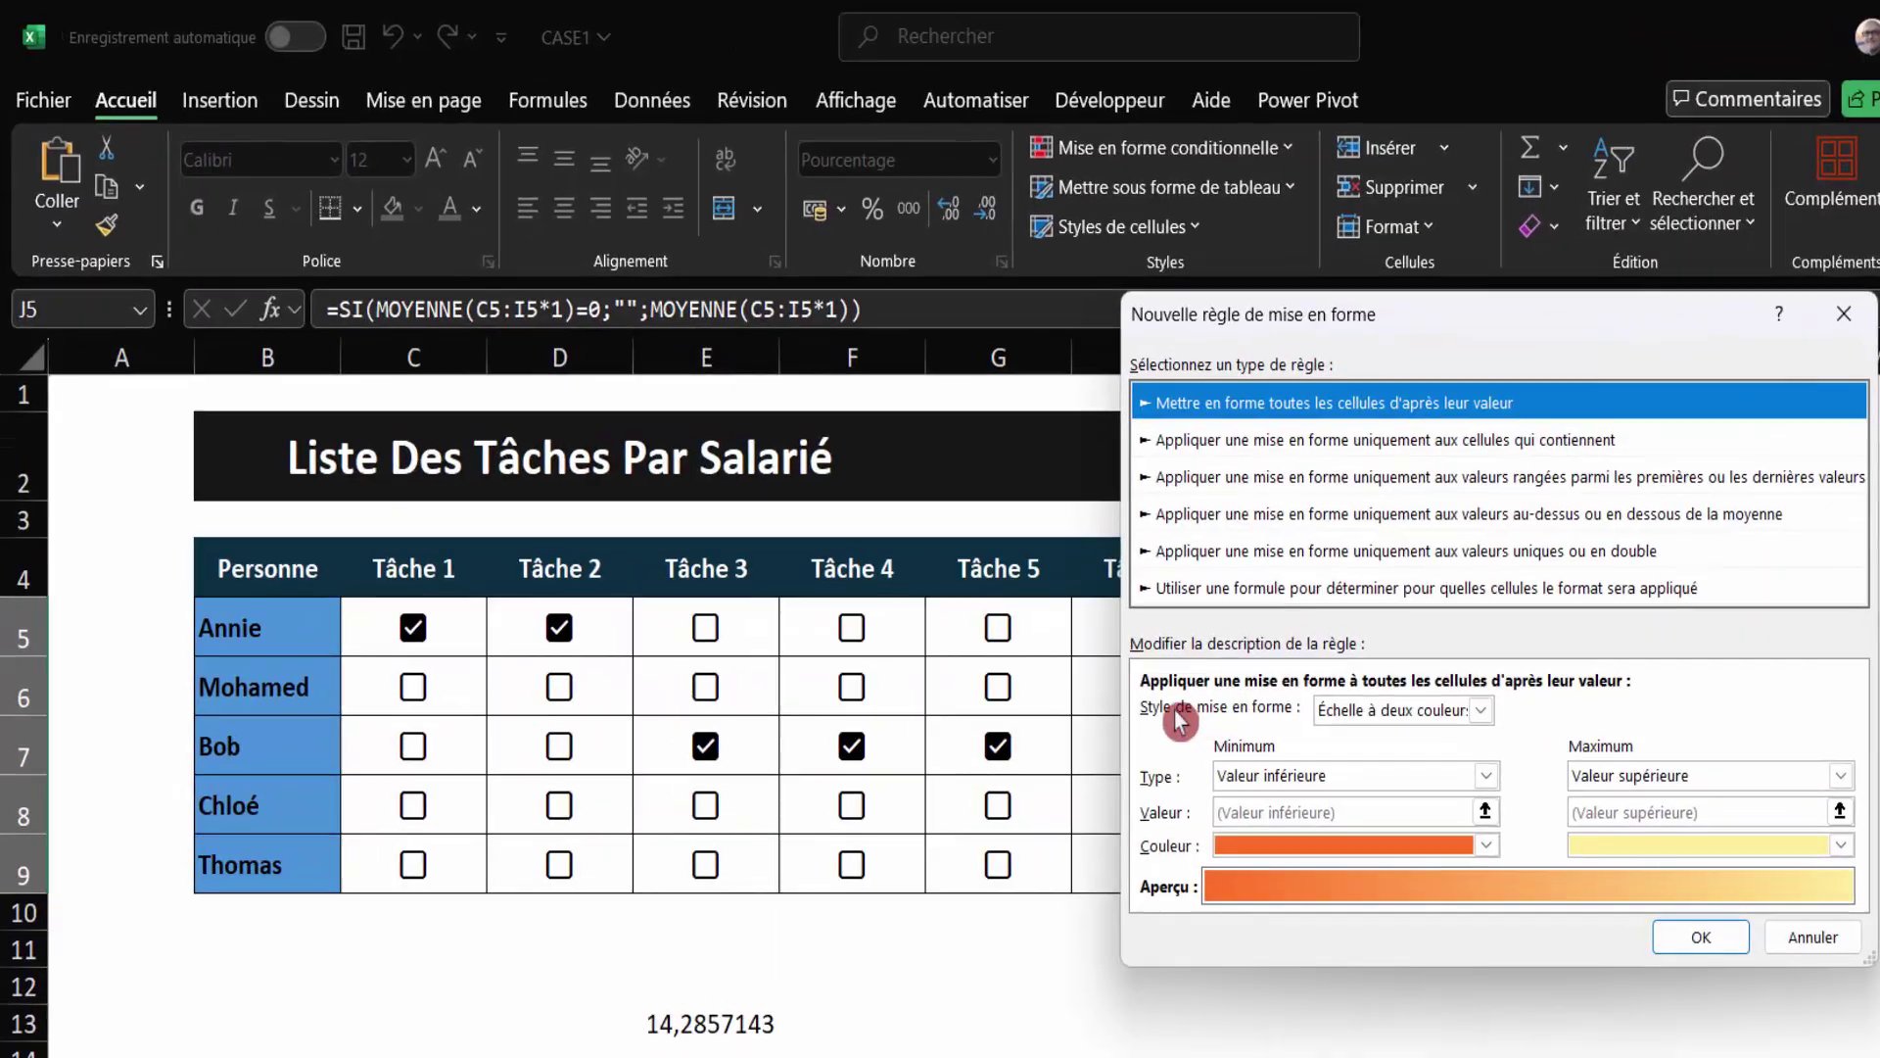
left_click(1482, 711)
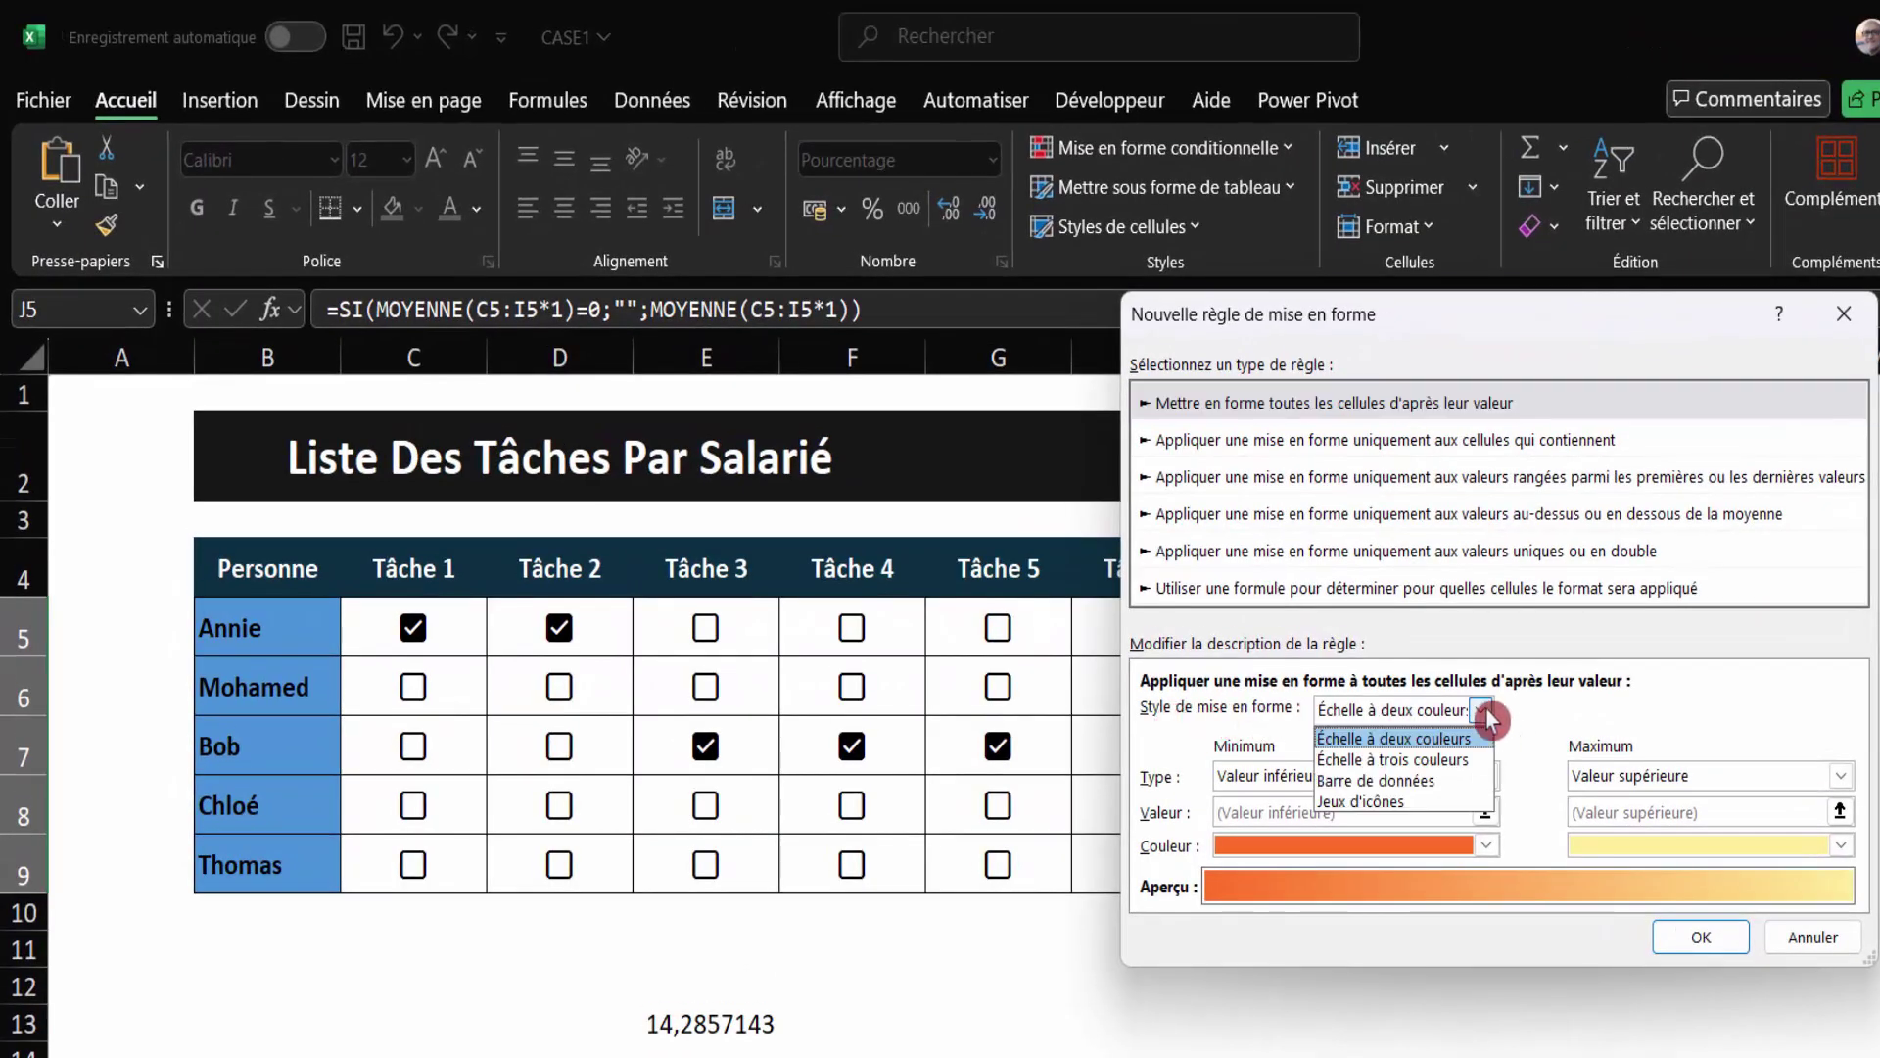
left_click(1438, 781)
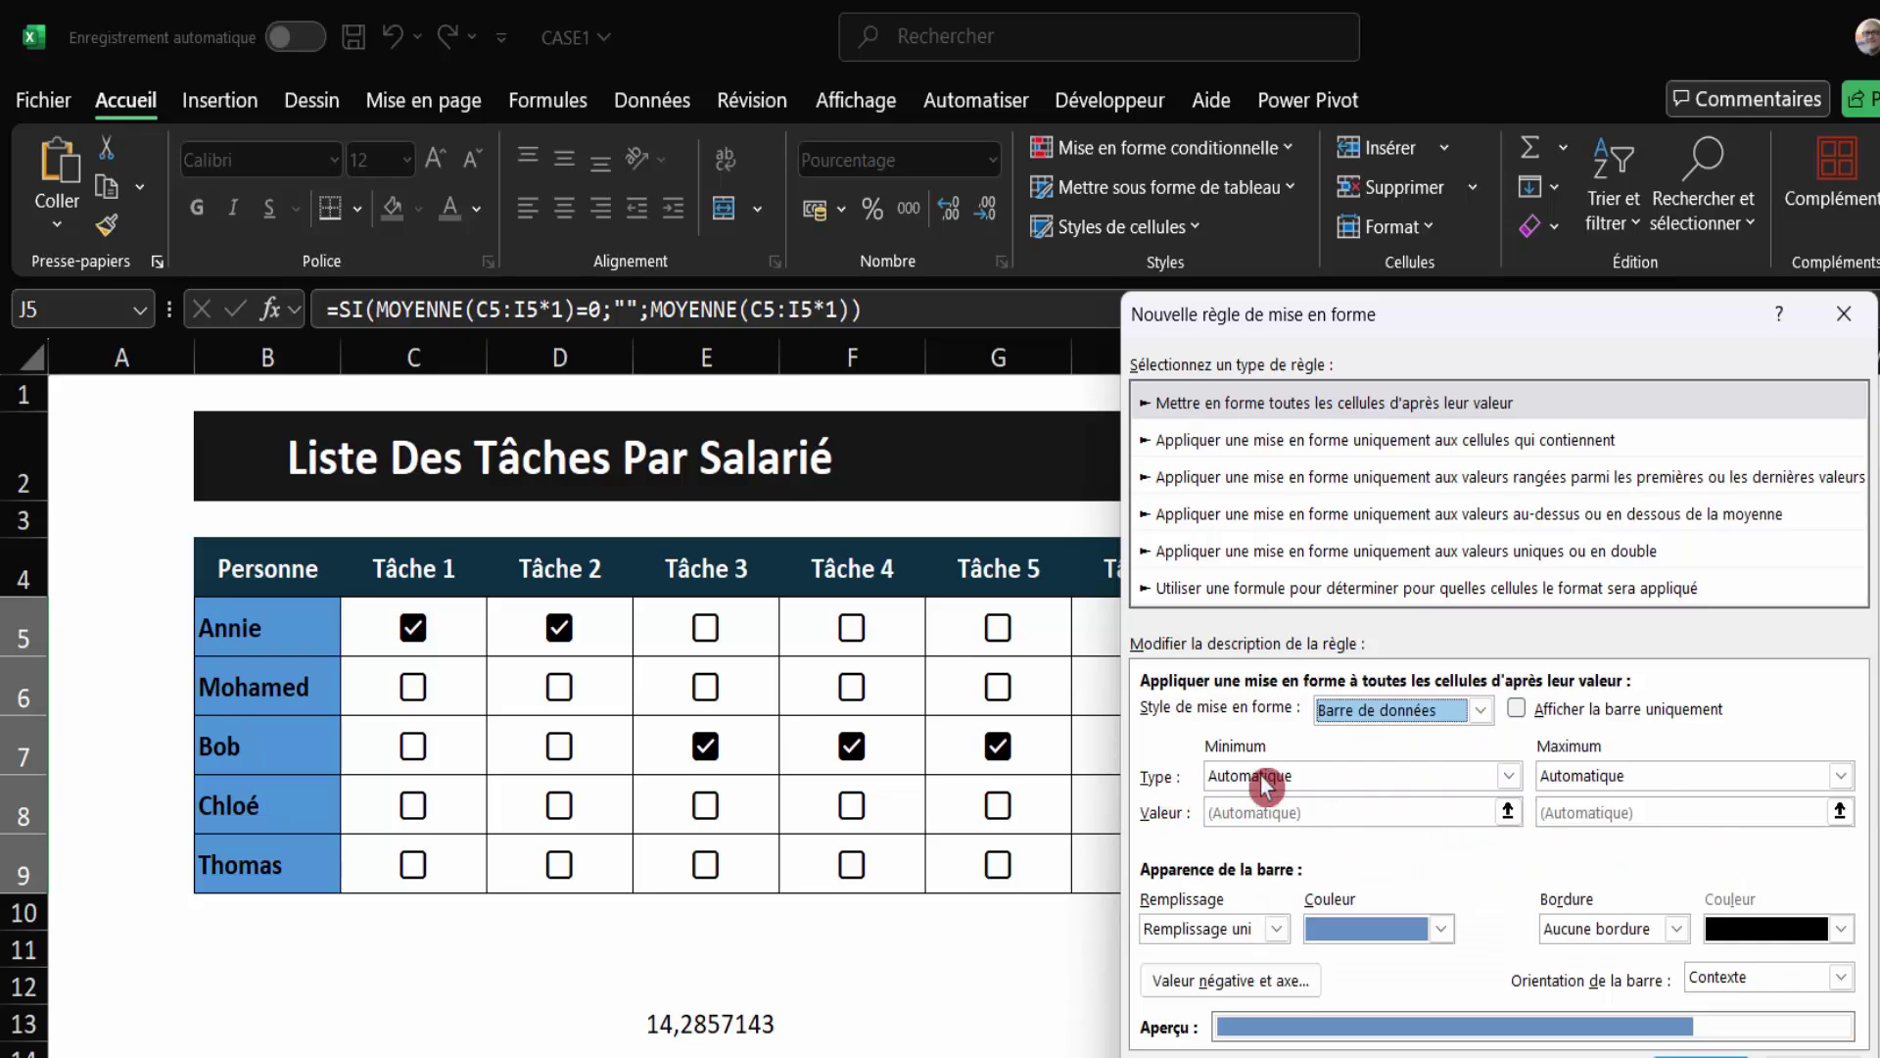
left_click(1509, 775)
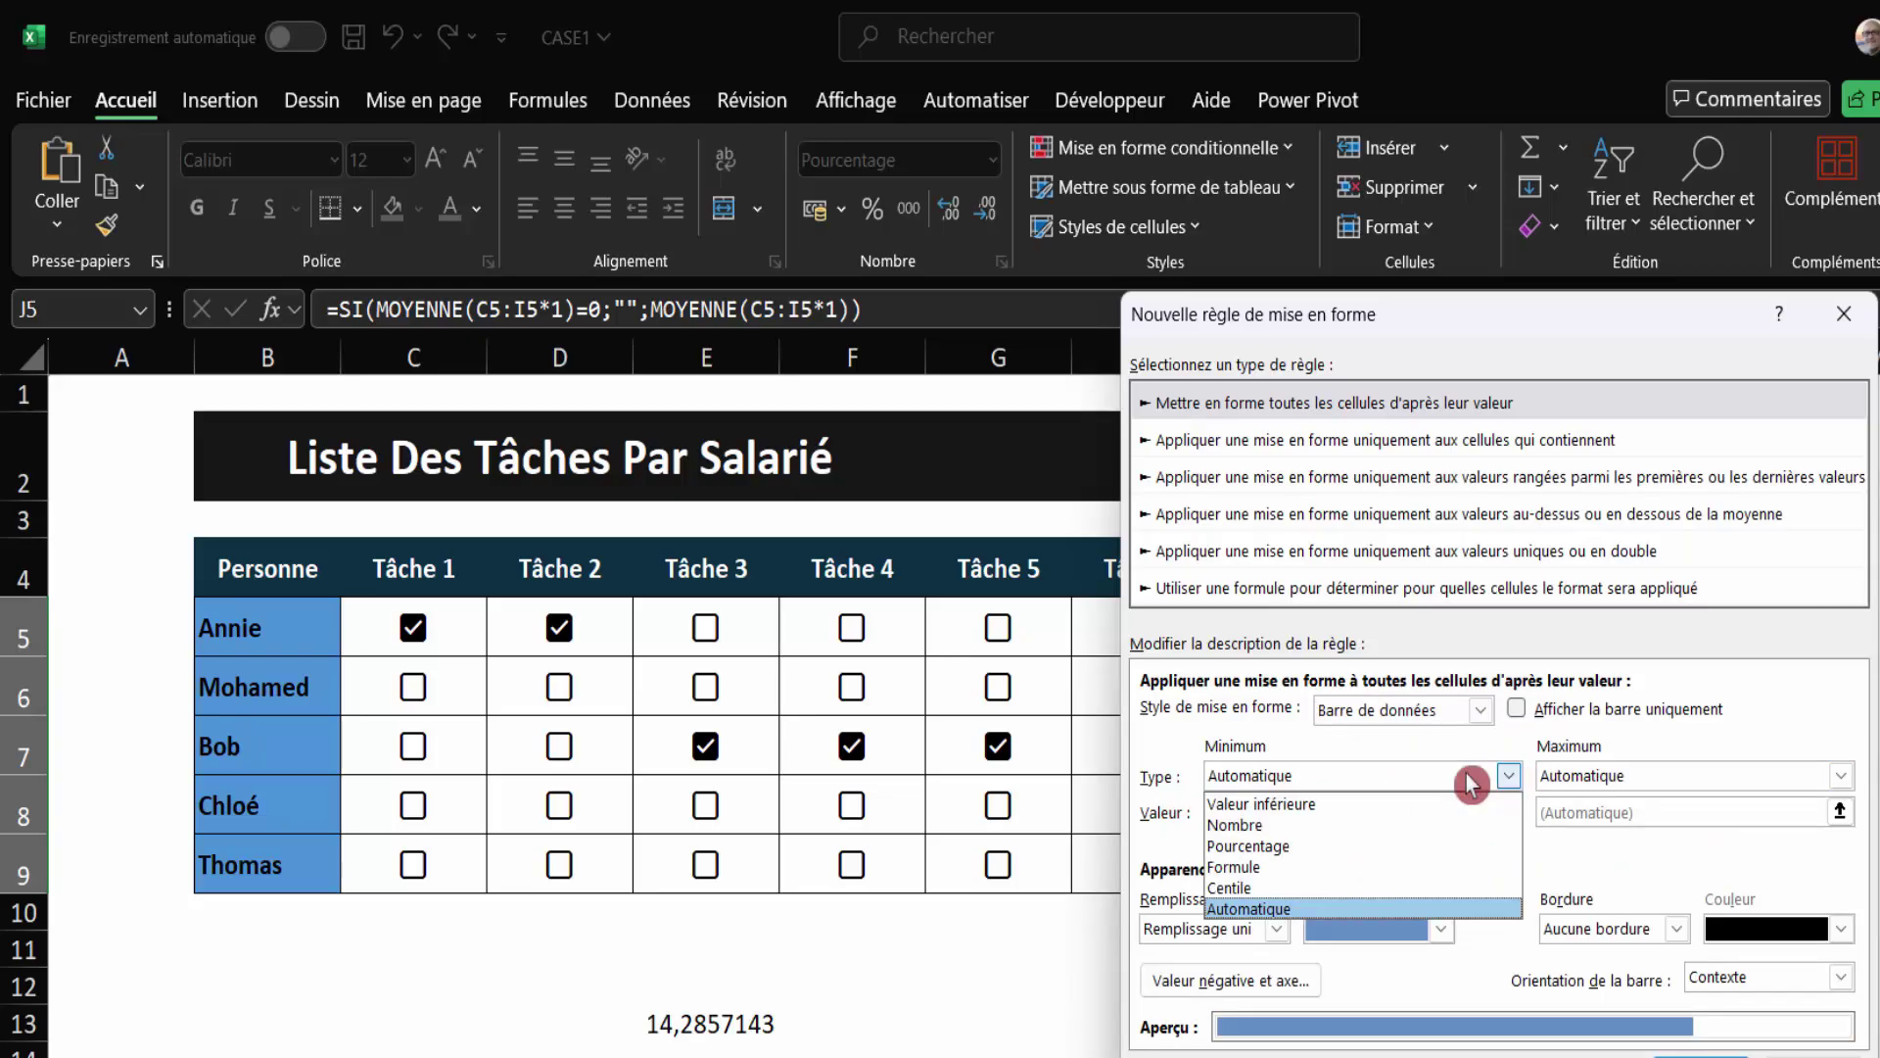
left_click(1273, 825)
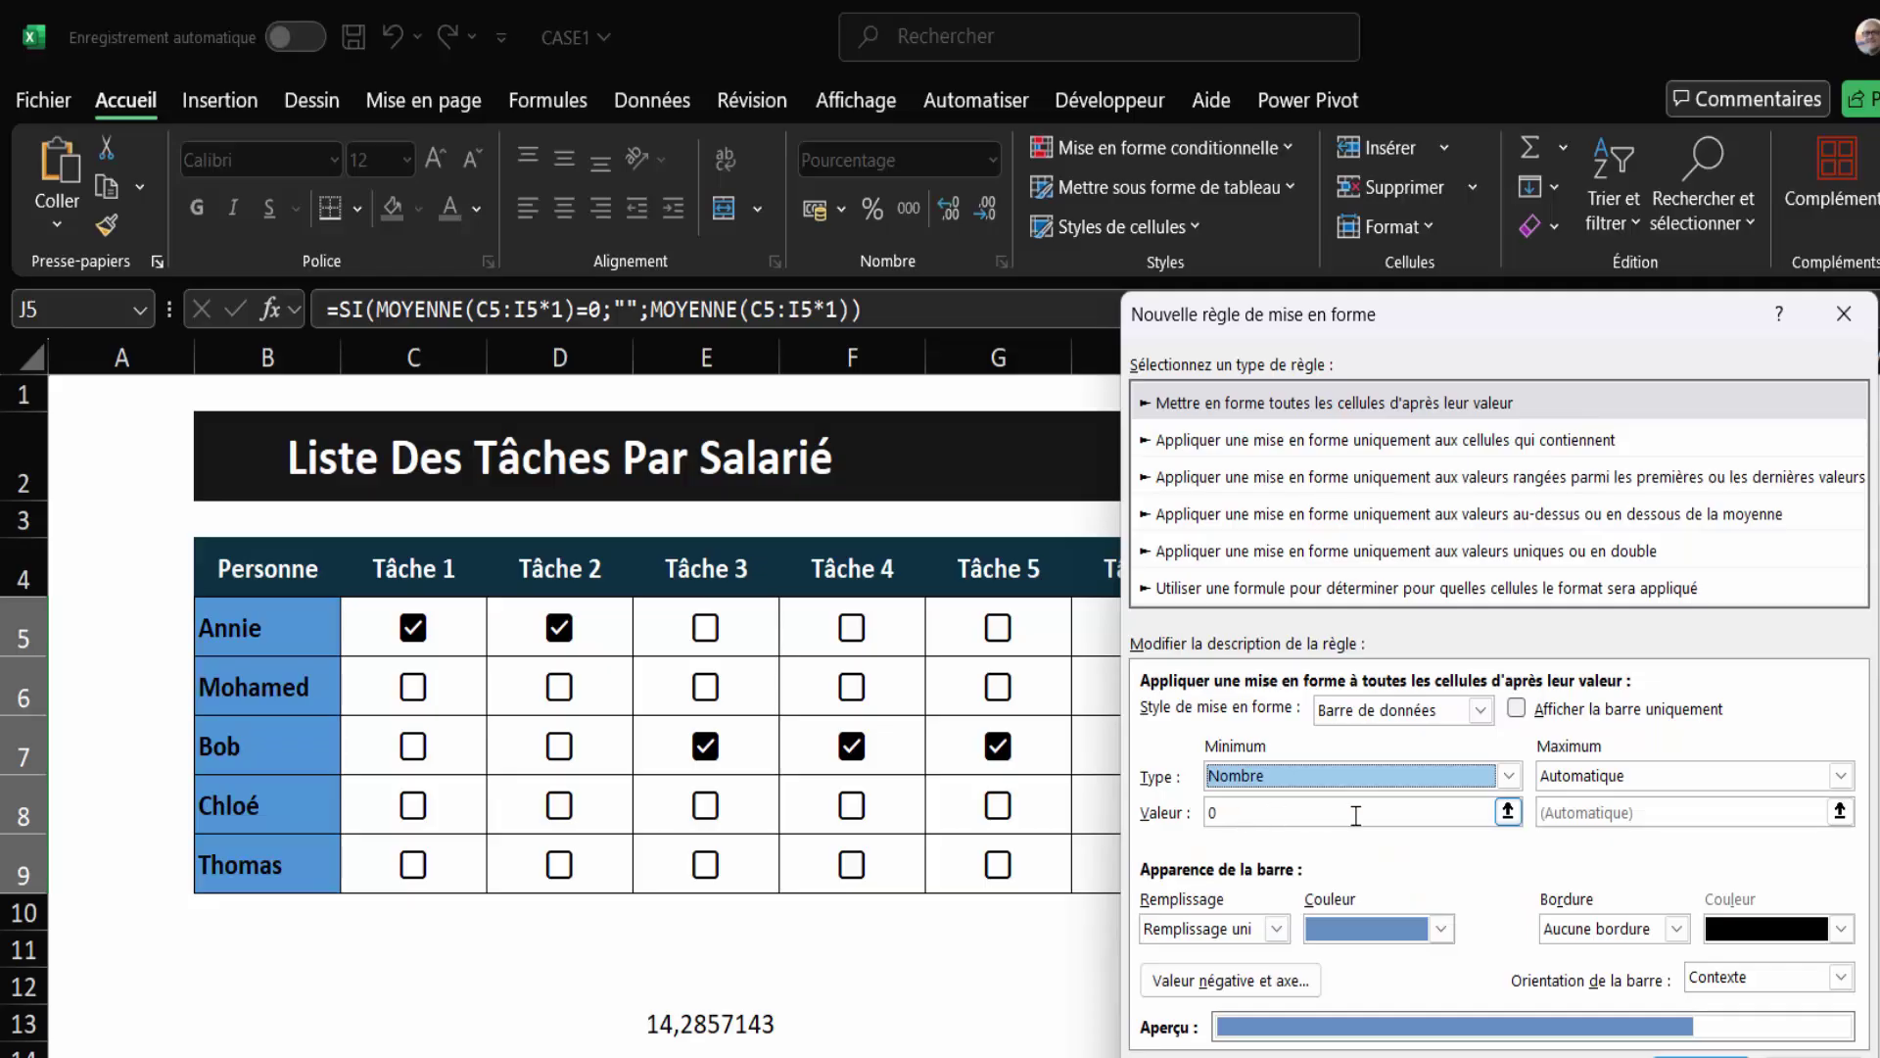
left_click(1841, 776)
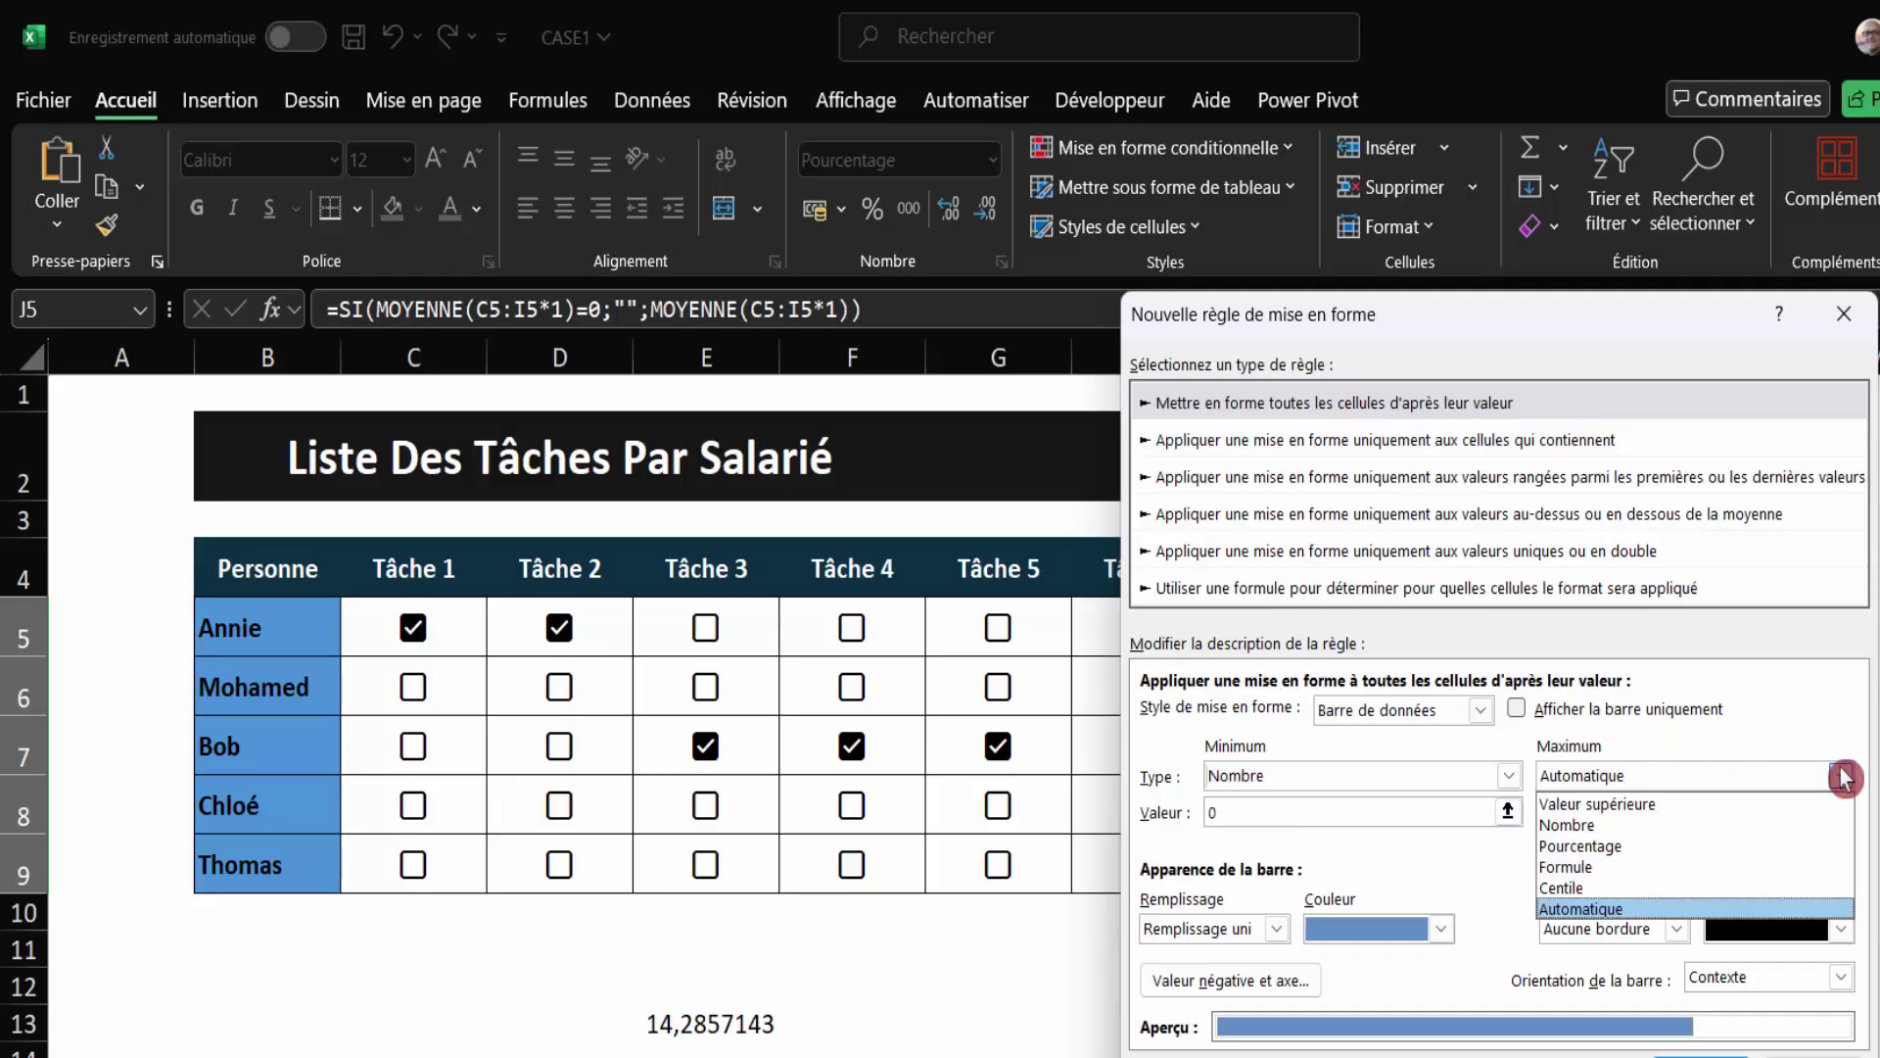
left_click(1597, 825)
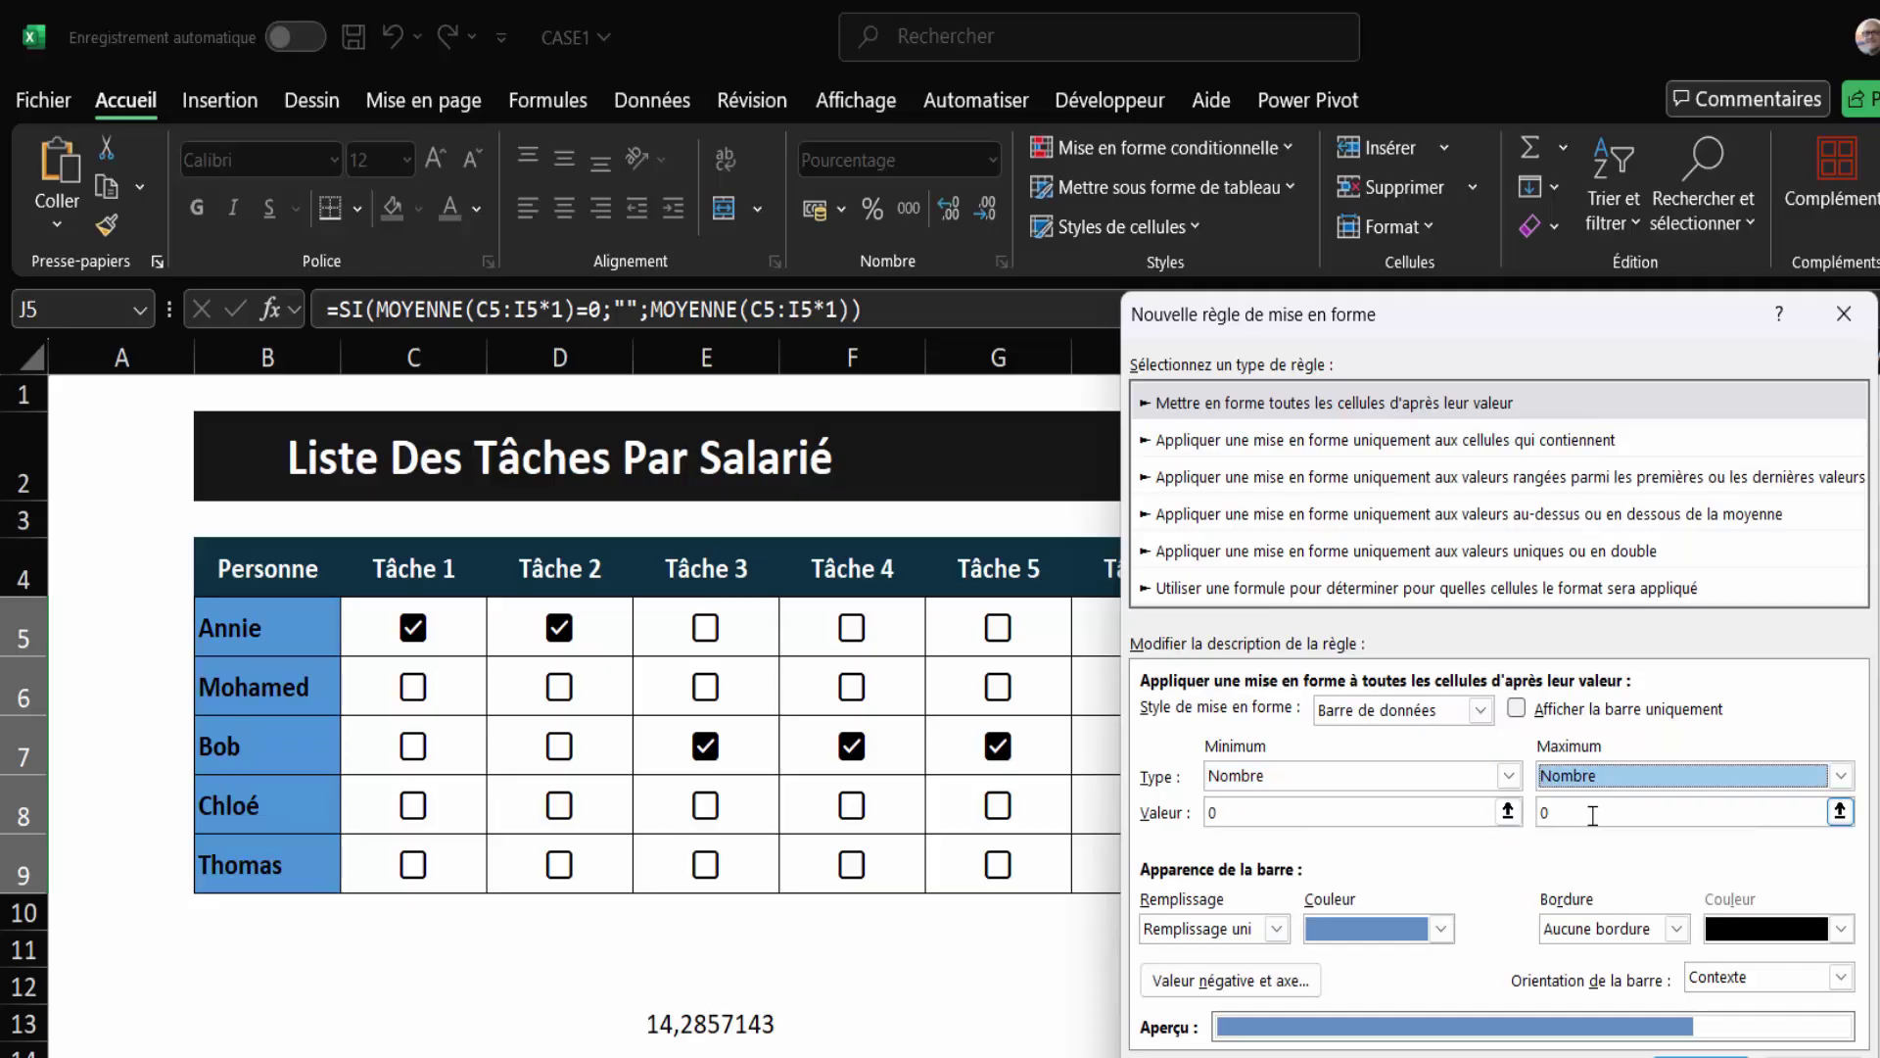
left_click(1513, 813)
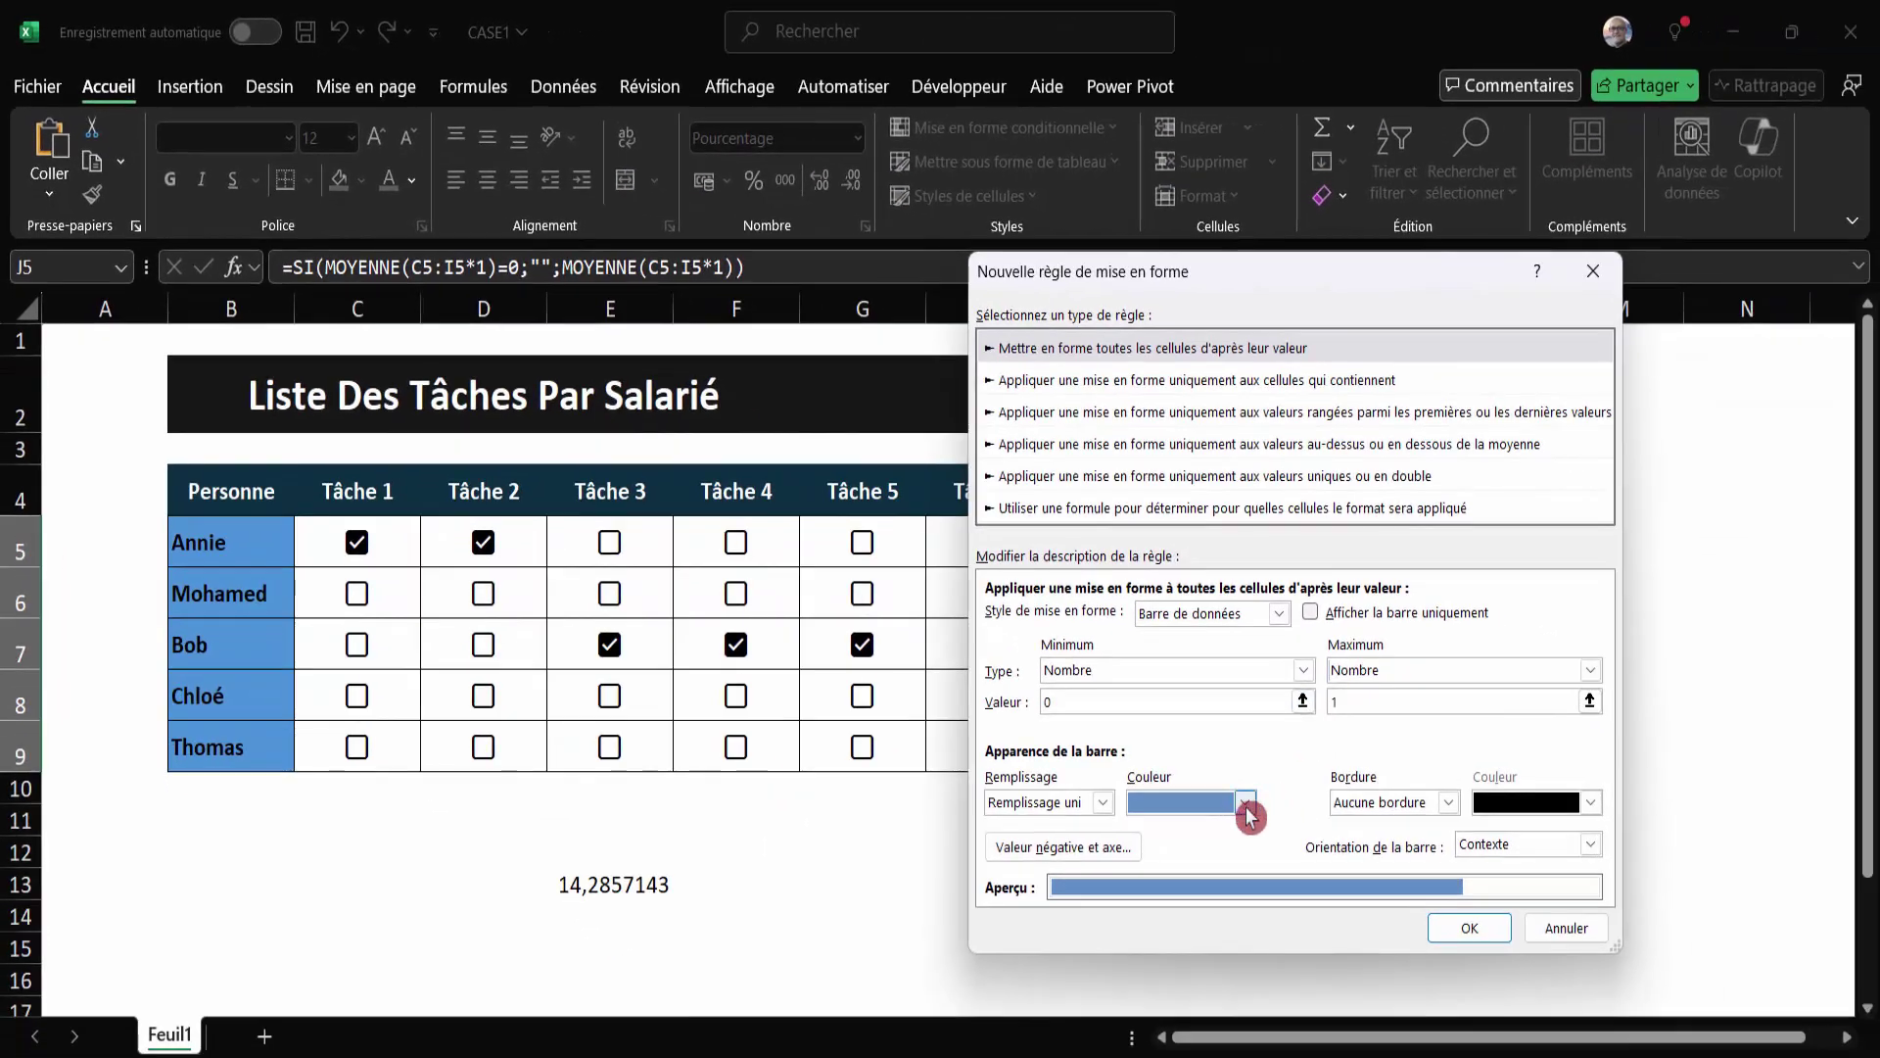
Make the bars dark green with a solid dark green border and confirm the rule.
left_click(1246, 804)
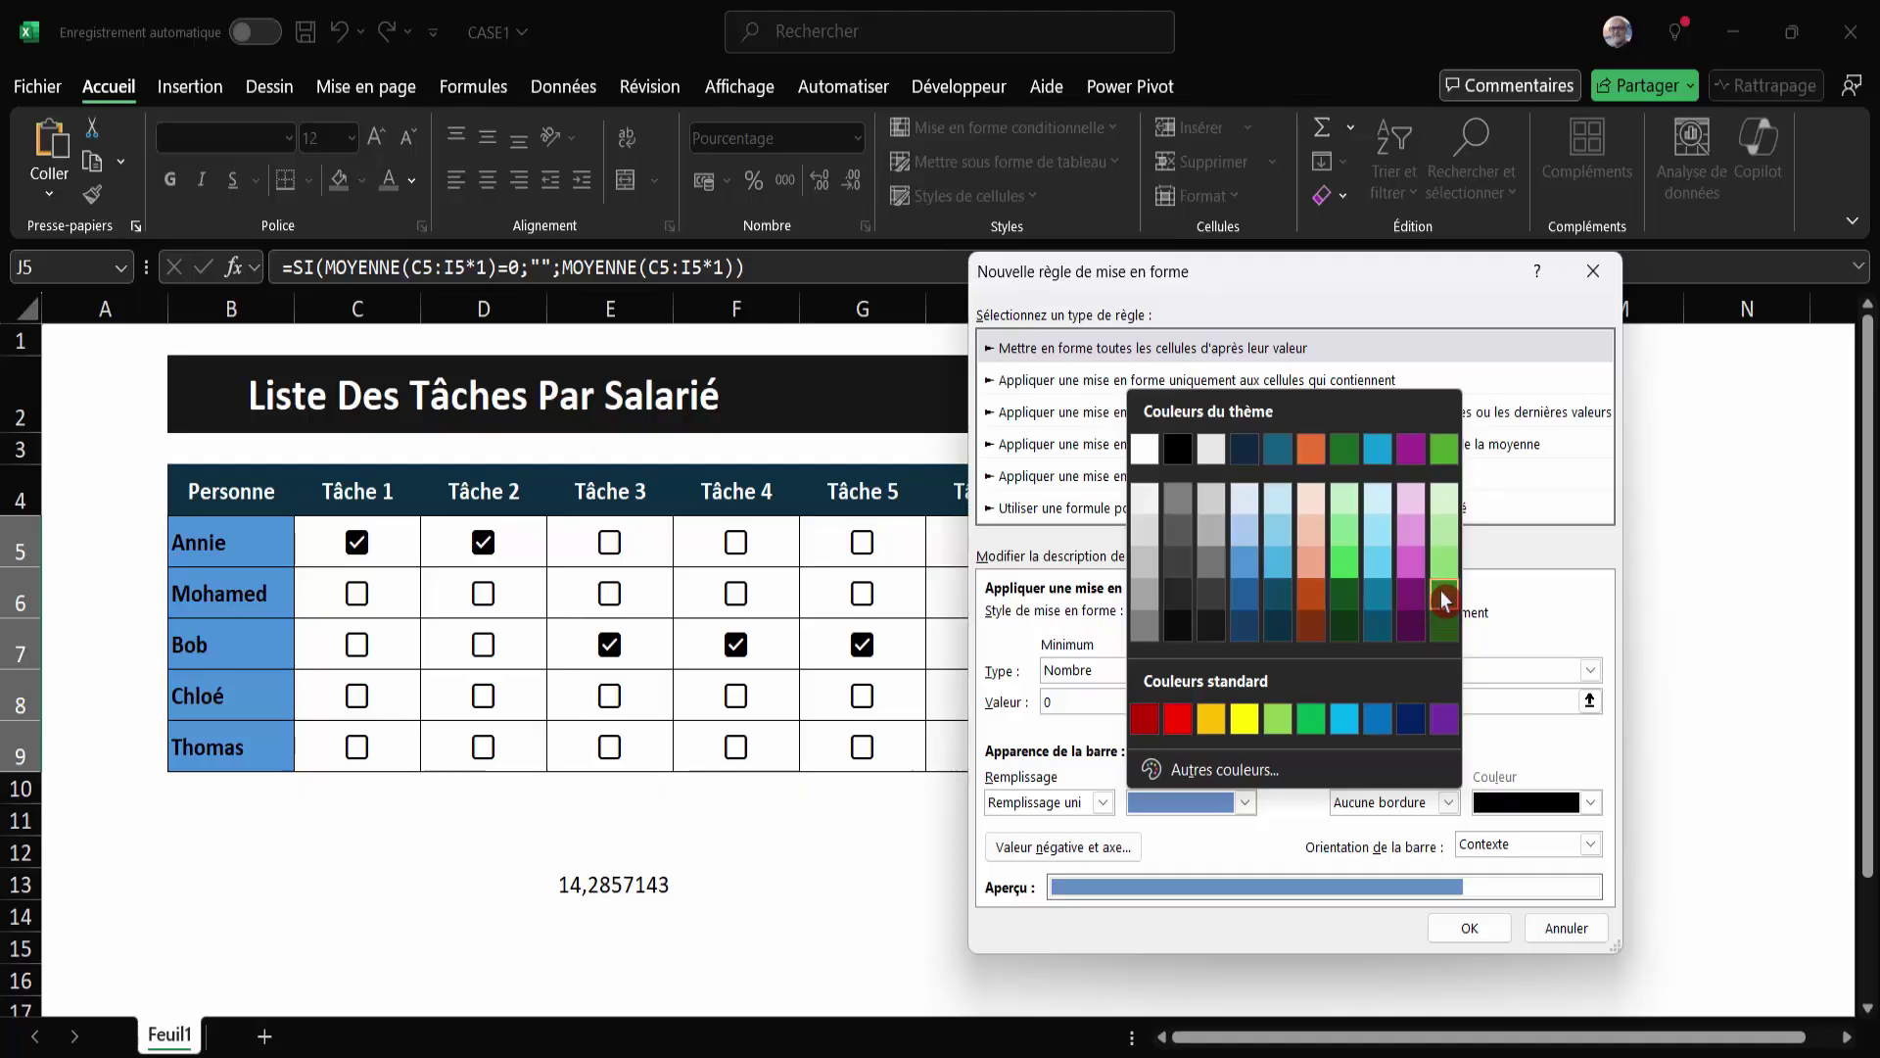
left_click(1444, 628)
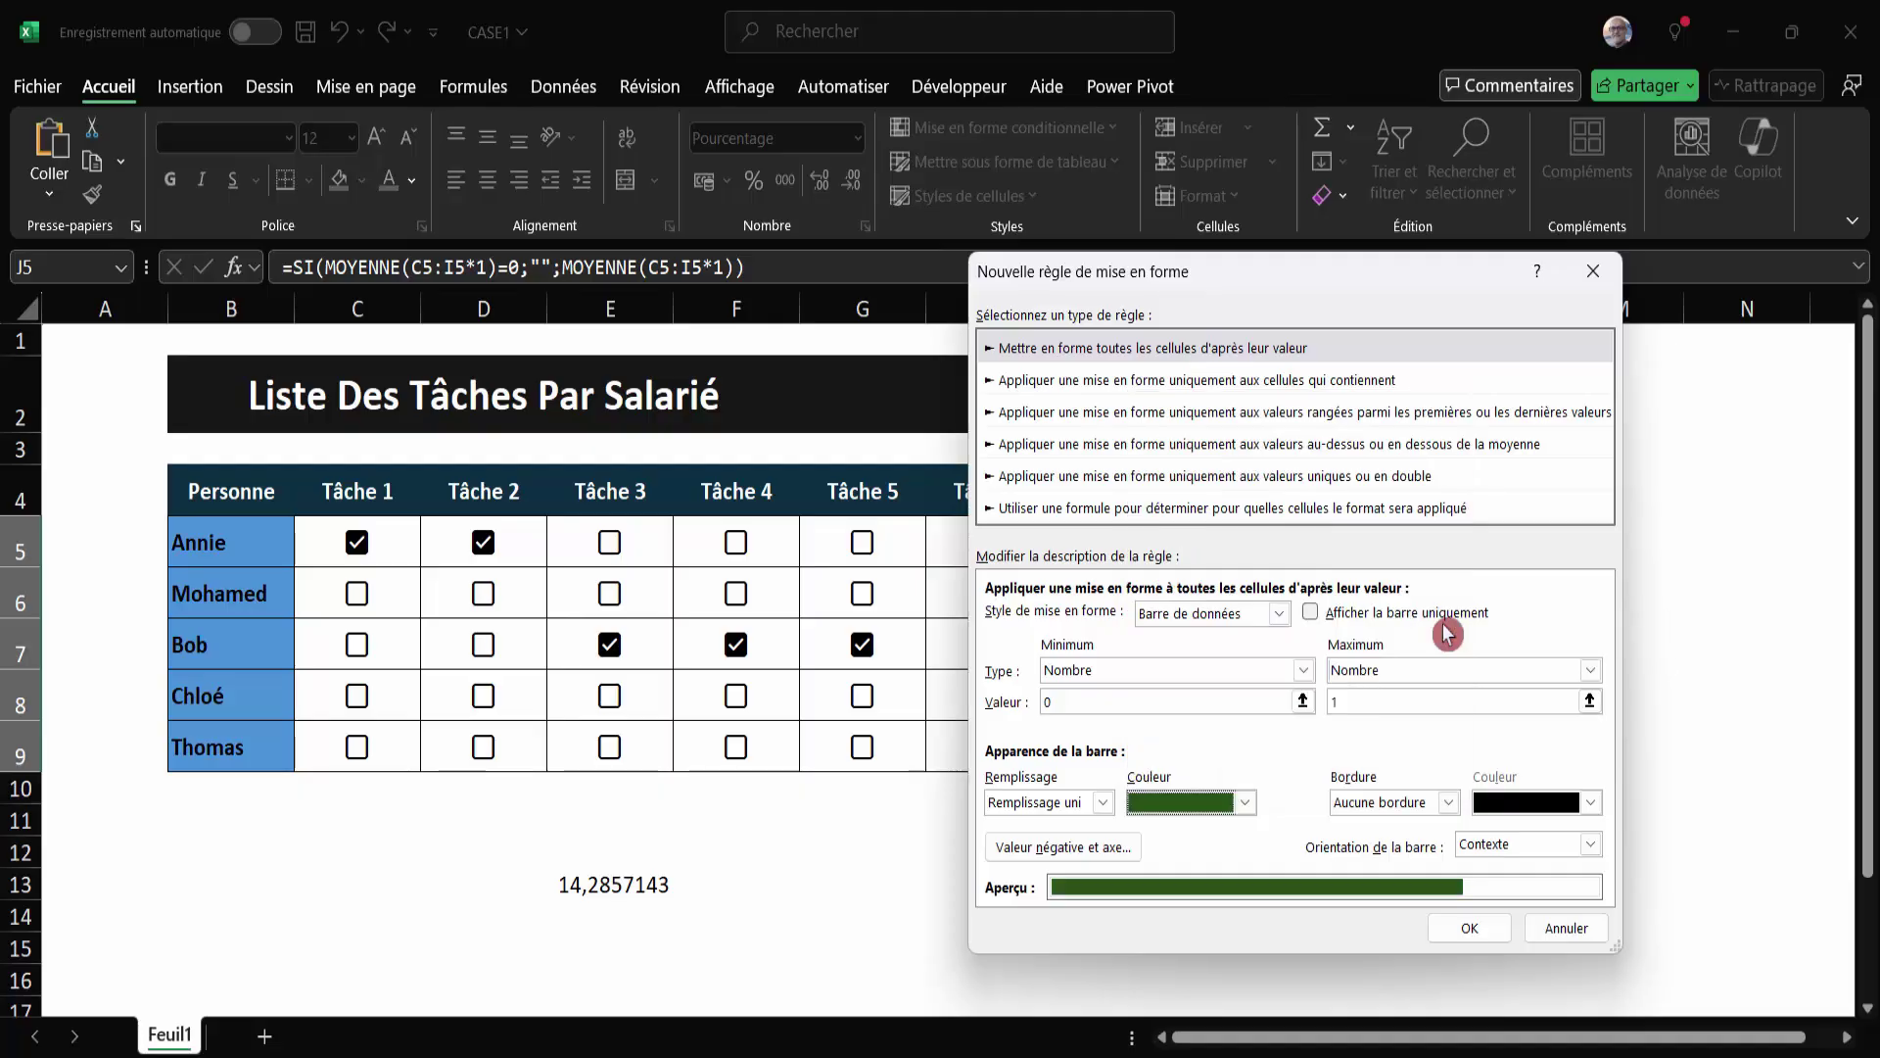
left_click(1450, 804)
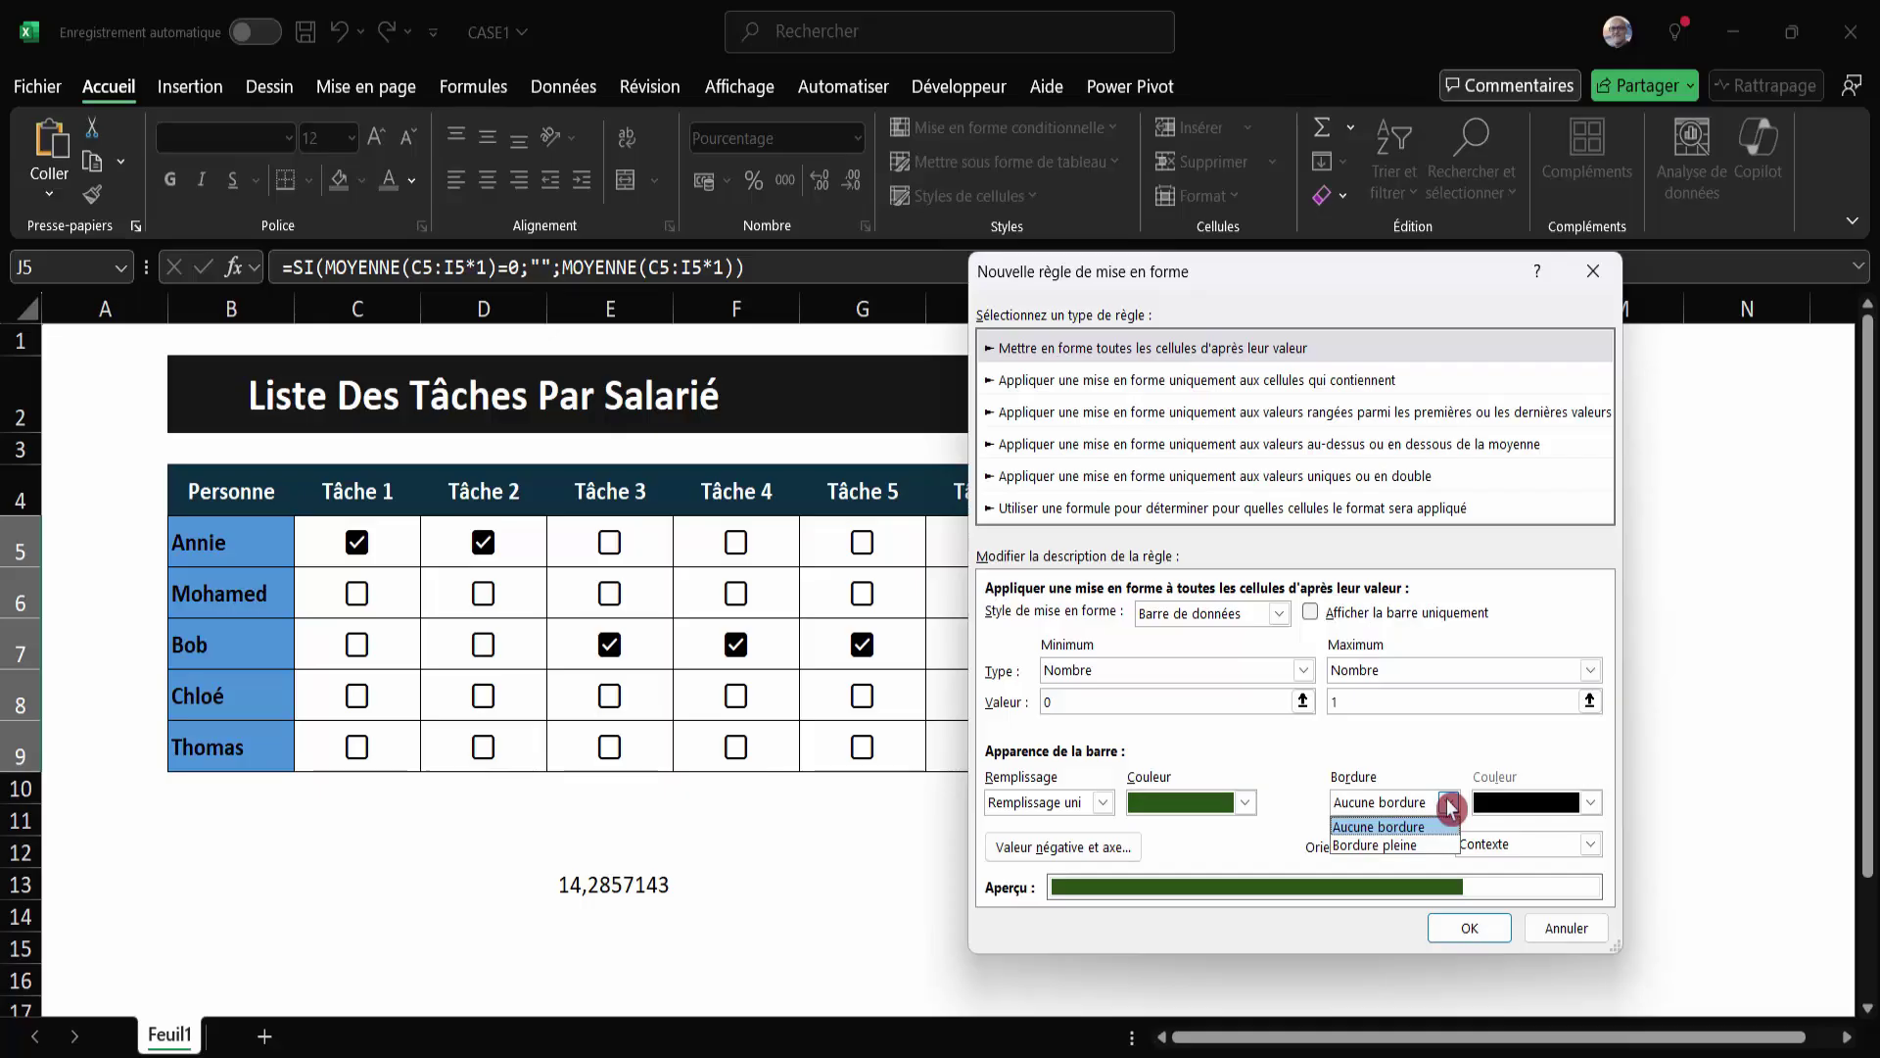
left_click(1449, 804)
left_click(1450, 804)
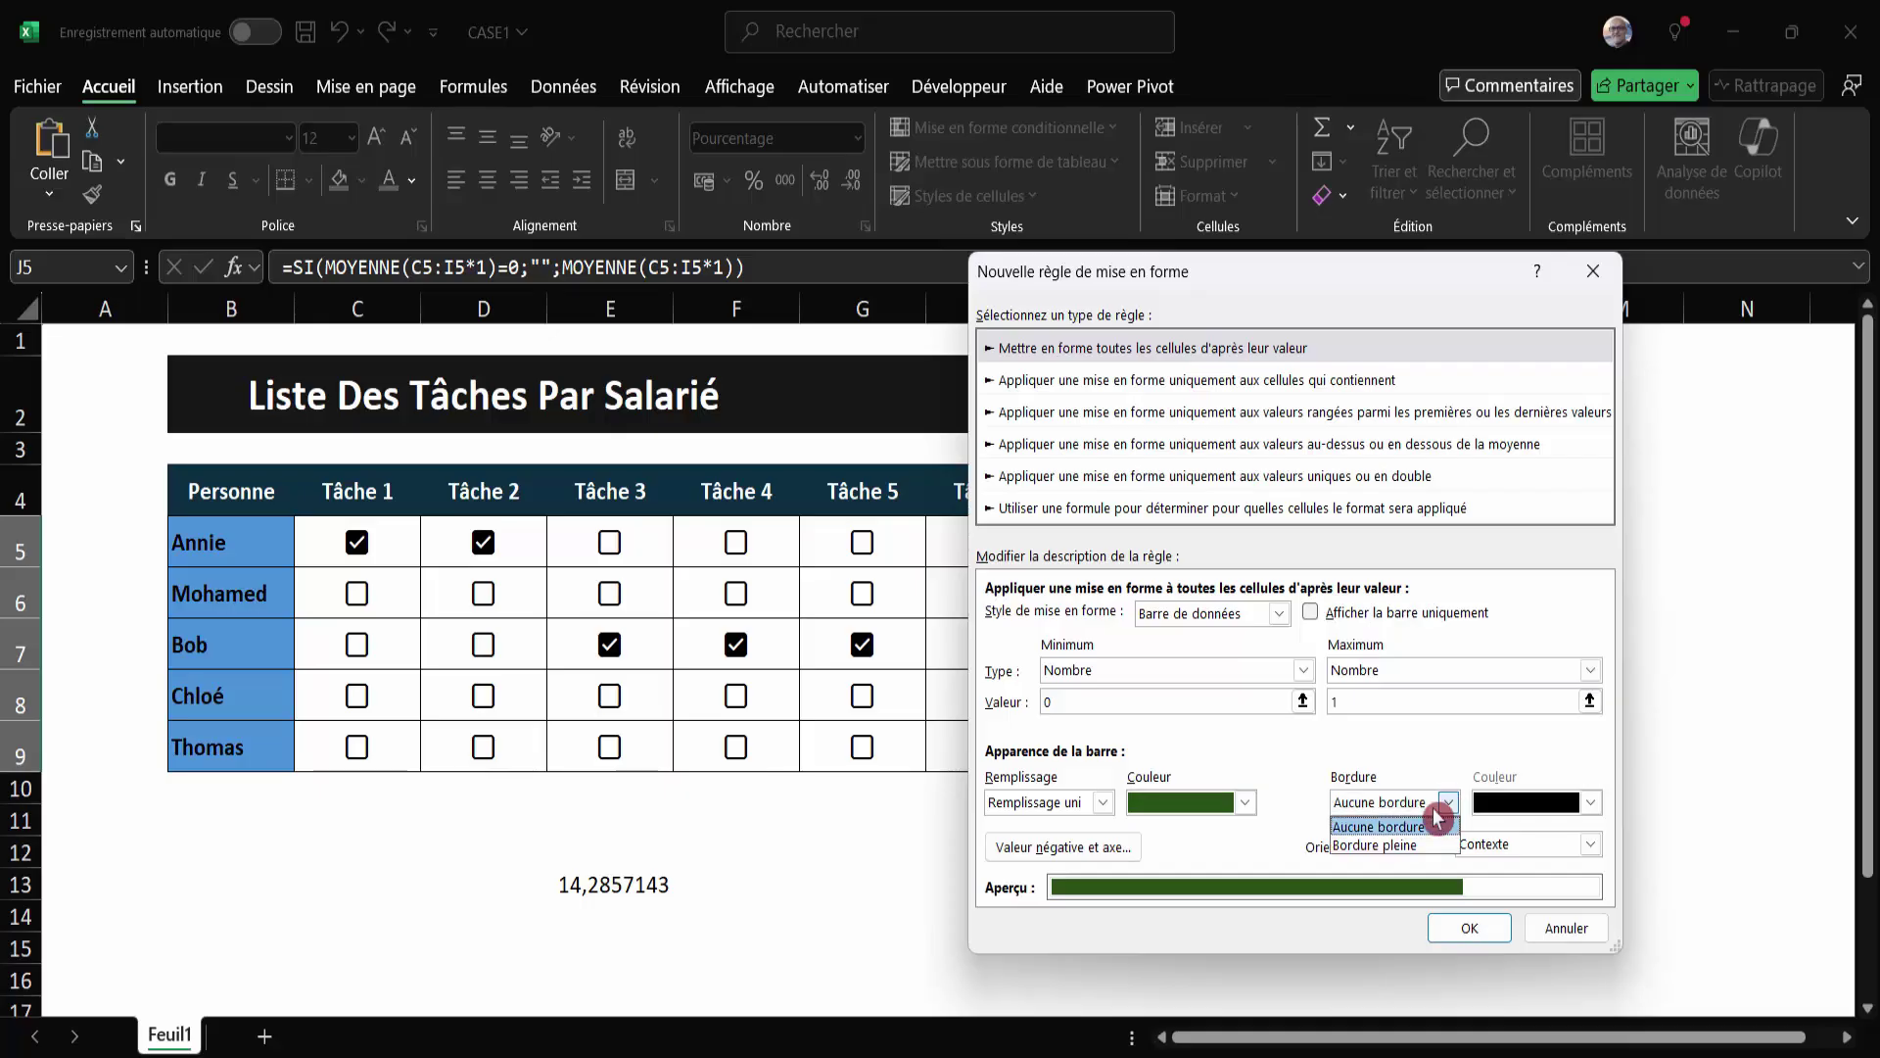
left_click(1402, 848)
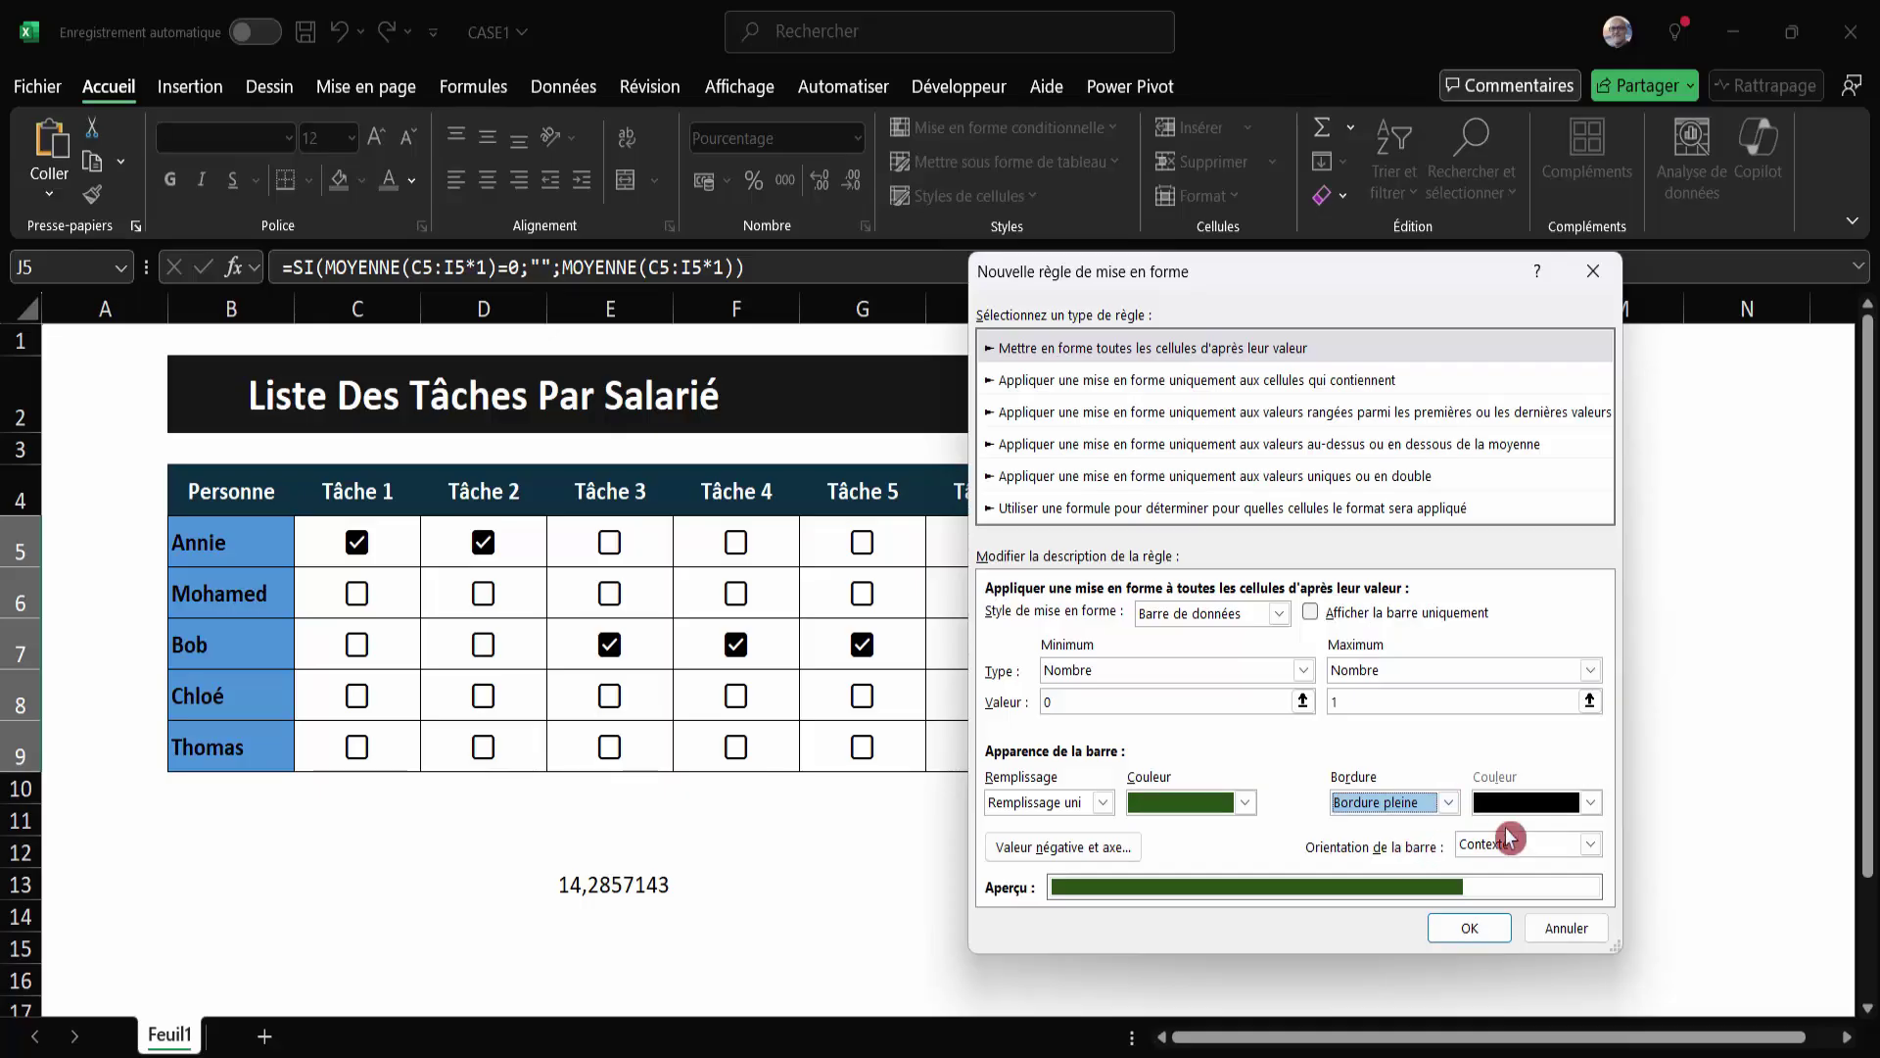
left_click(1594, 804)
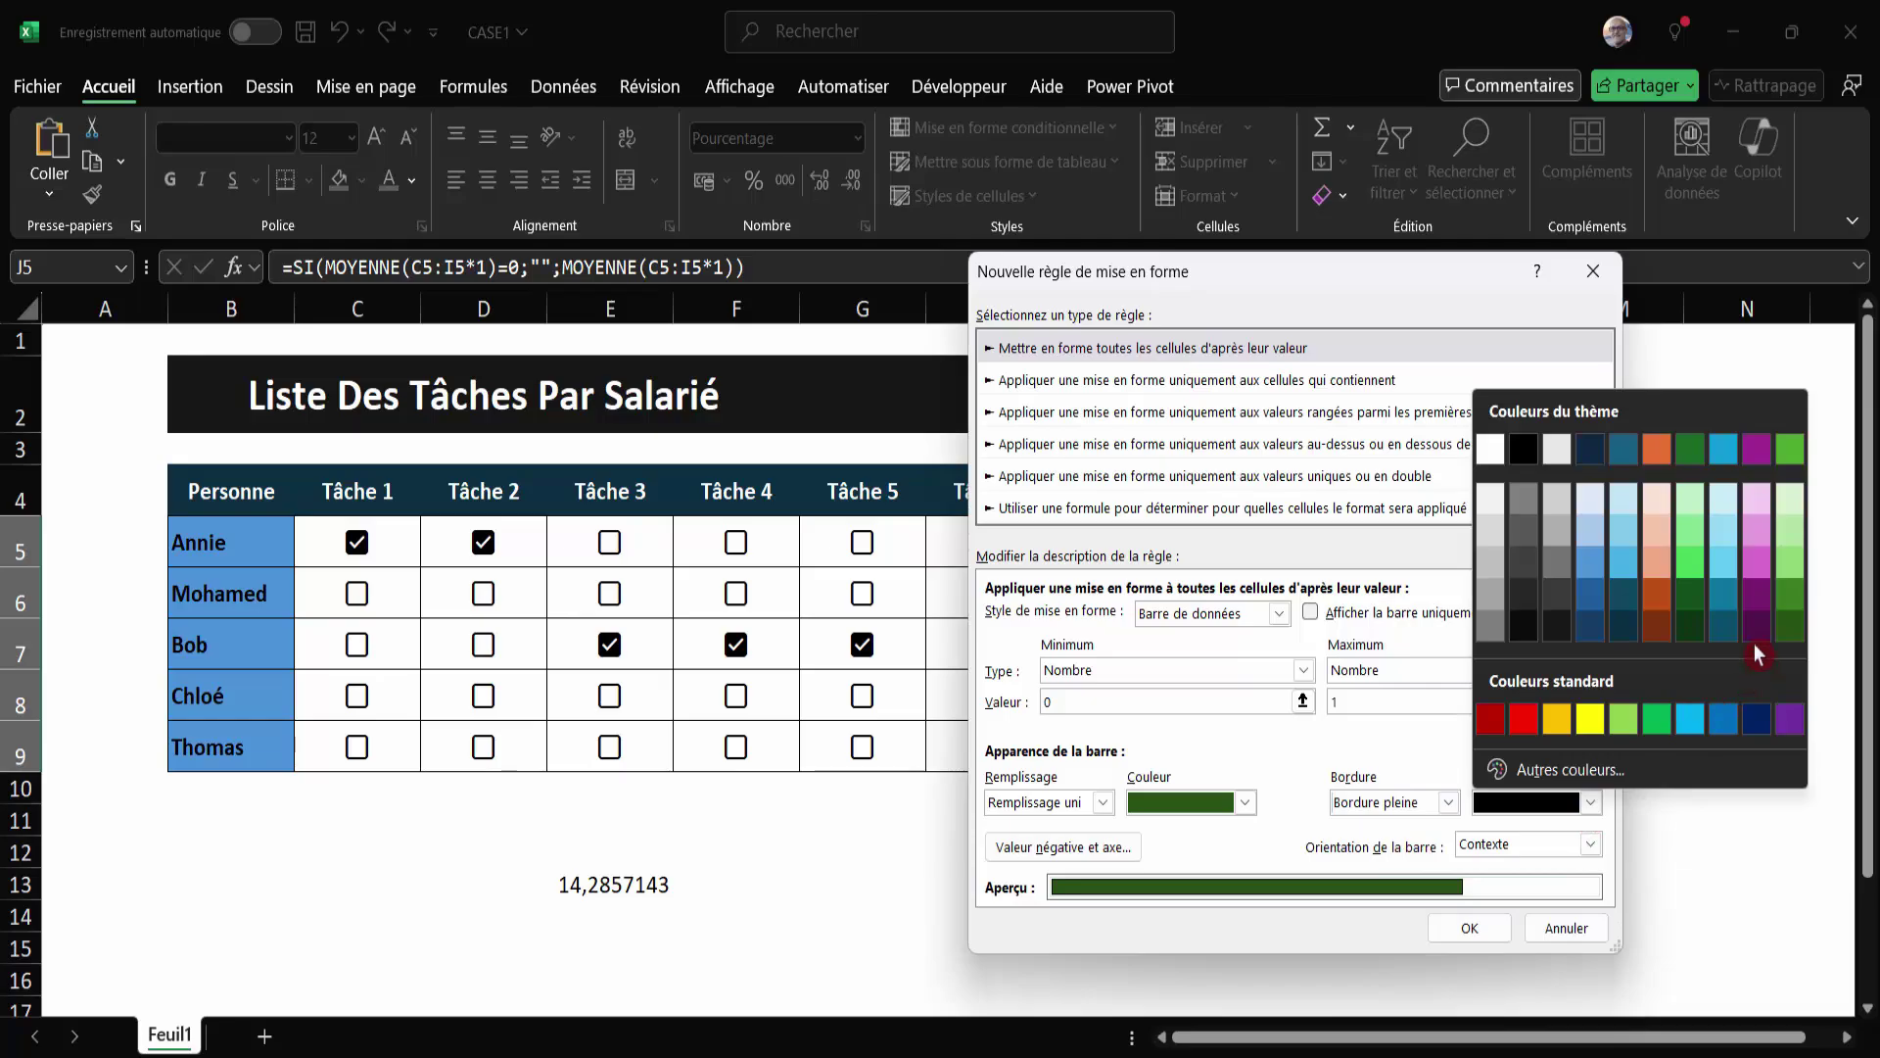
left_click(1690, 624)
left_click(1469, 931)
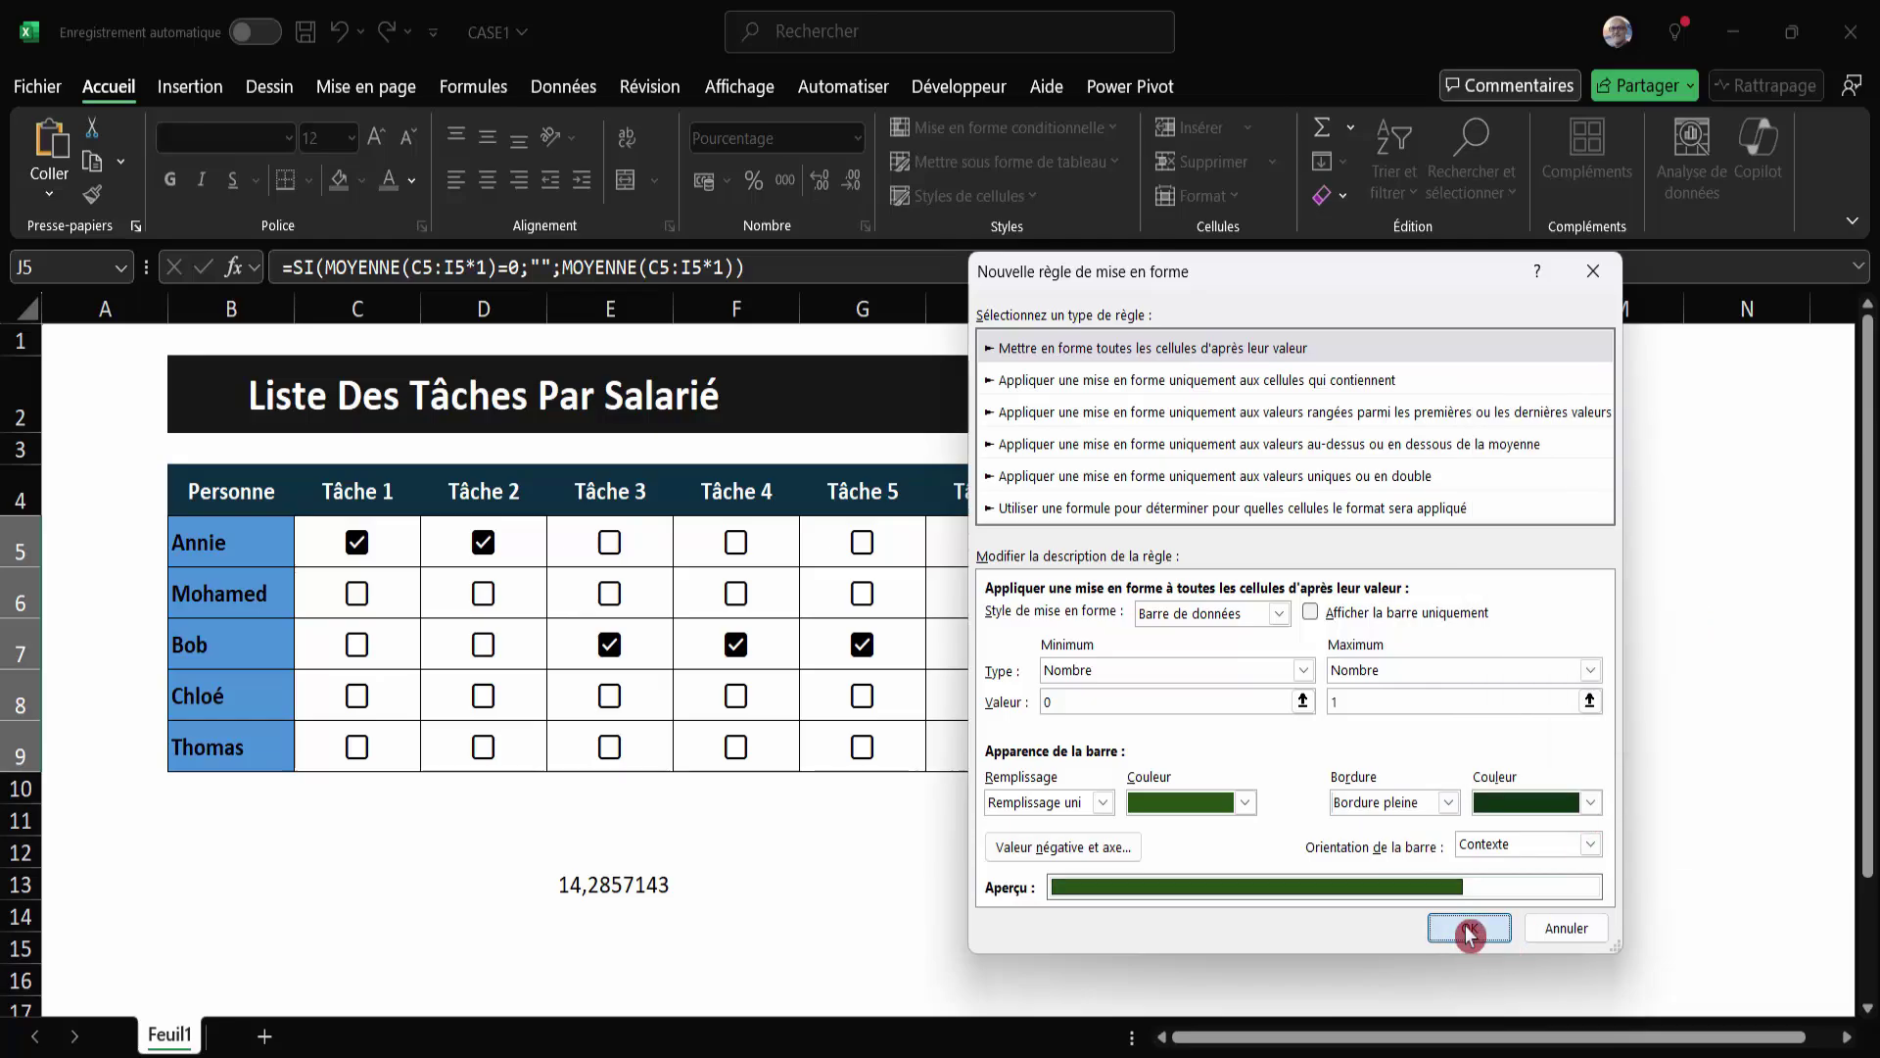
Tick Tâches 6 and 7 in row 7 and delete the stray 14,2857143 value in E13.
left_click(1469, 685)
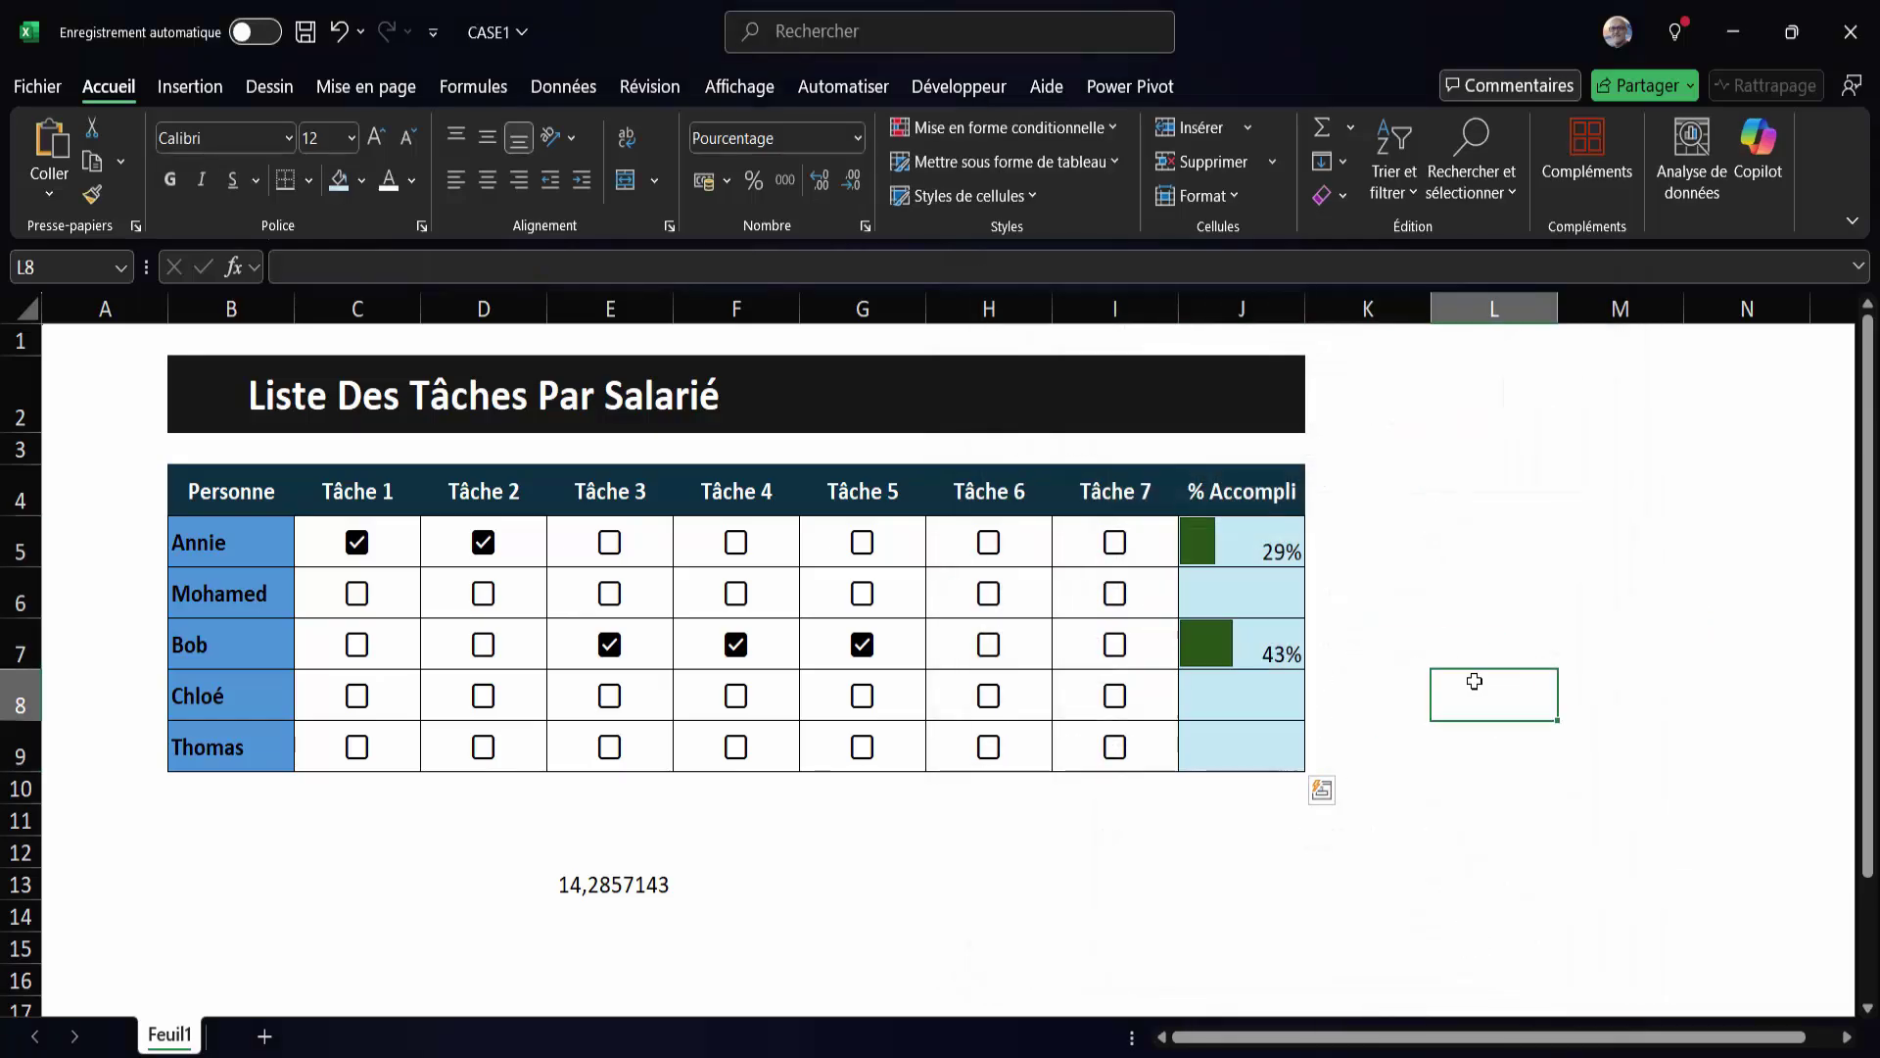
left_click_drag(1260, 539, 1244, 746)
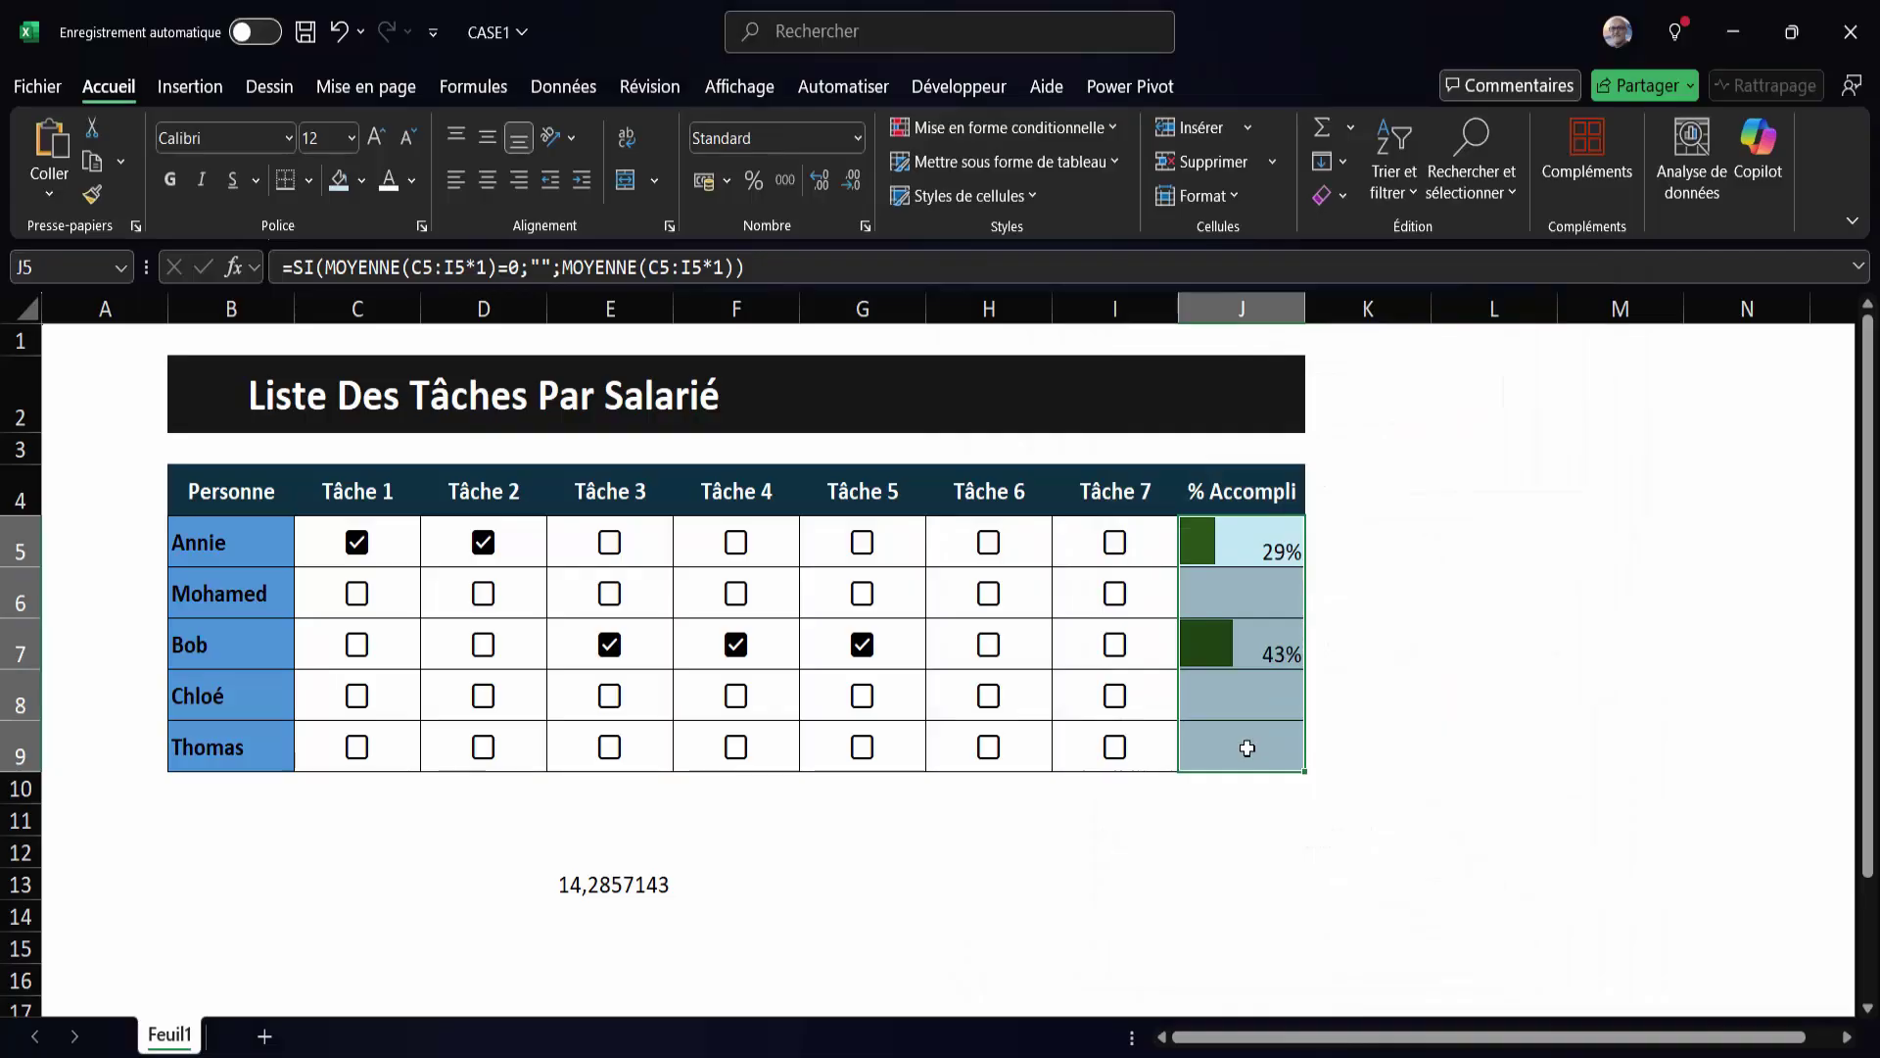
left_click(967, 912)
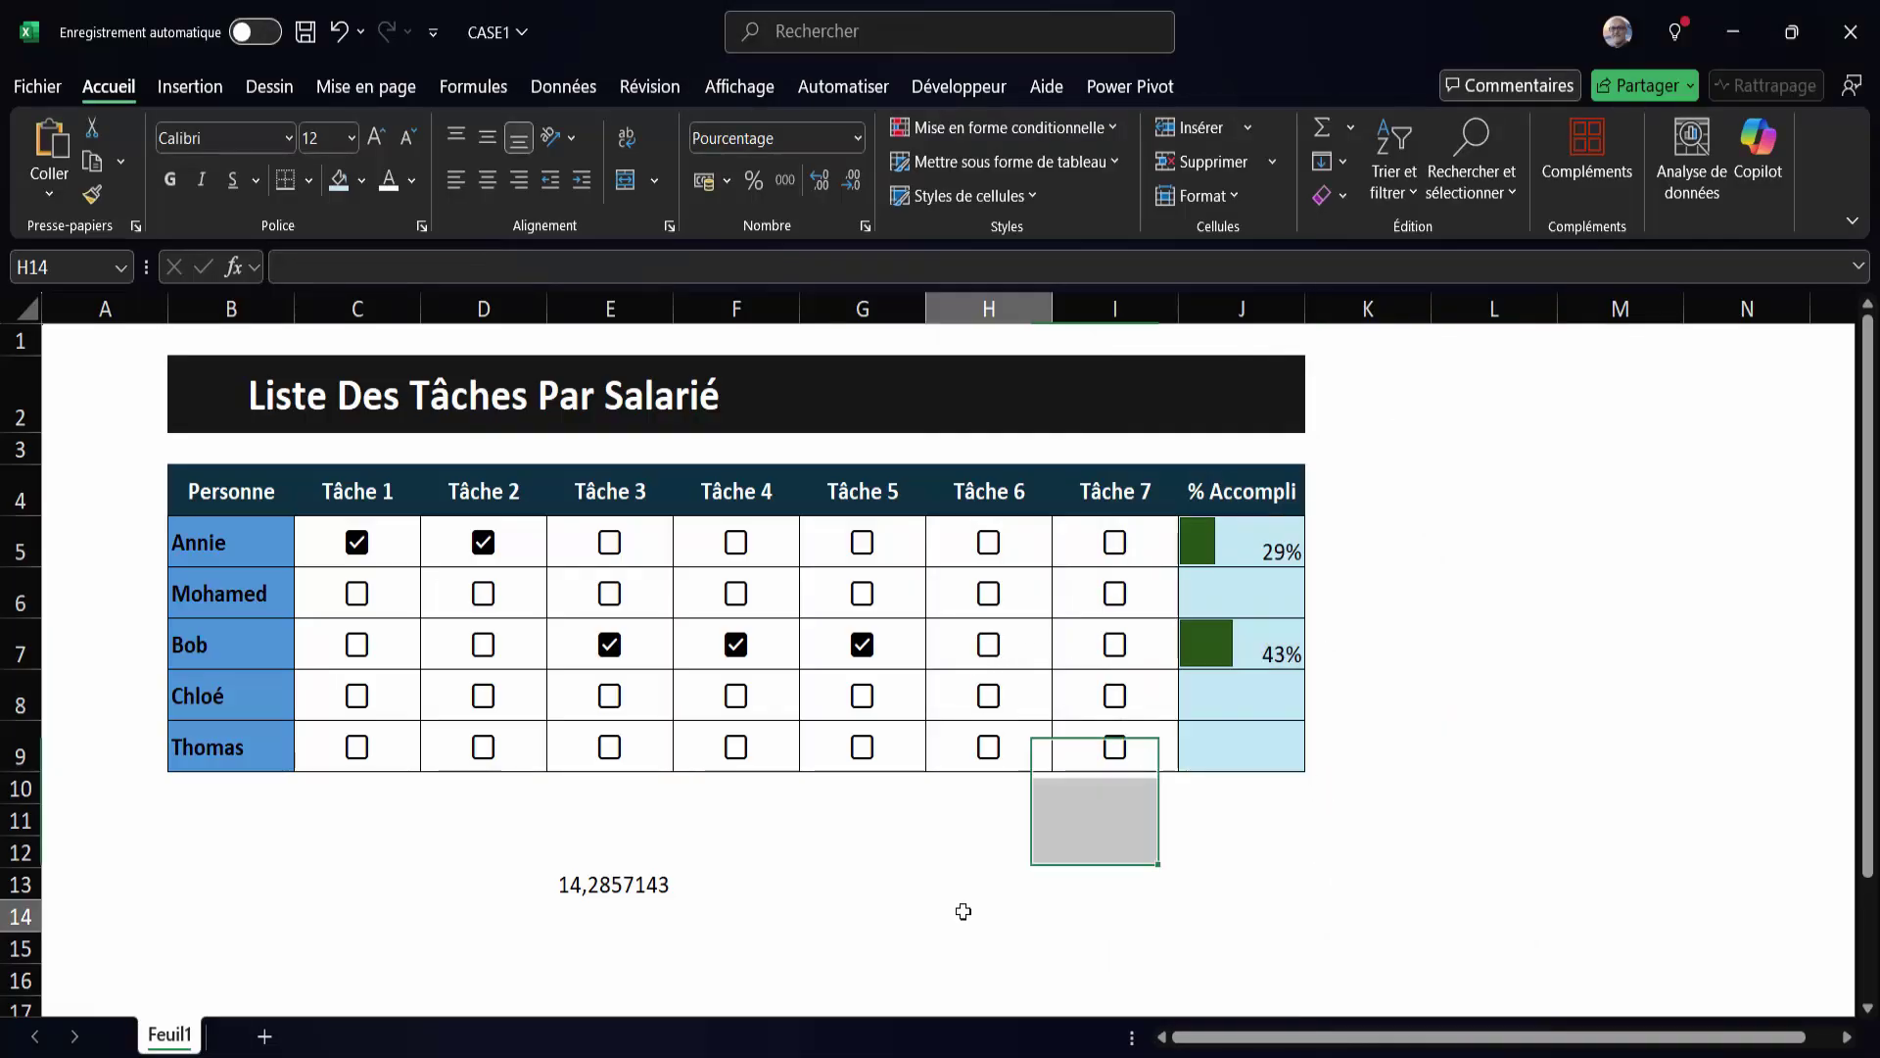
left_click(991, 645)
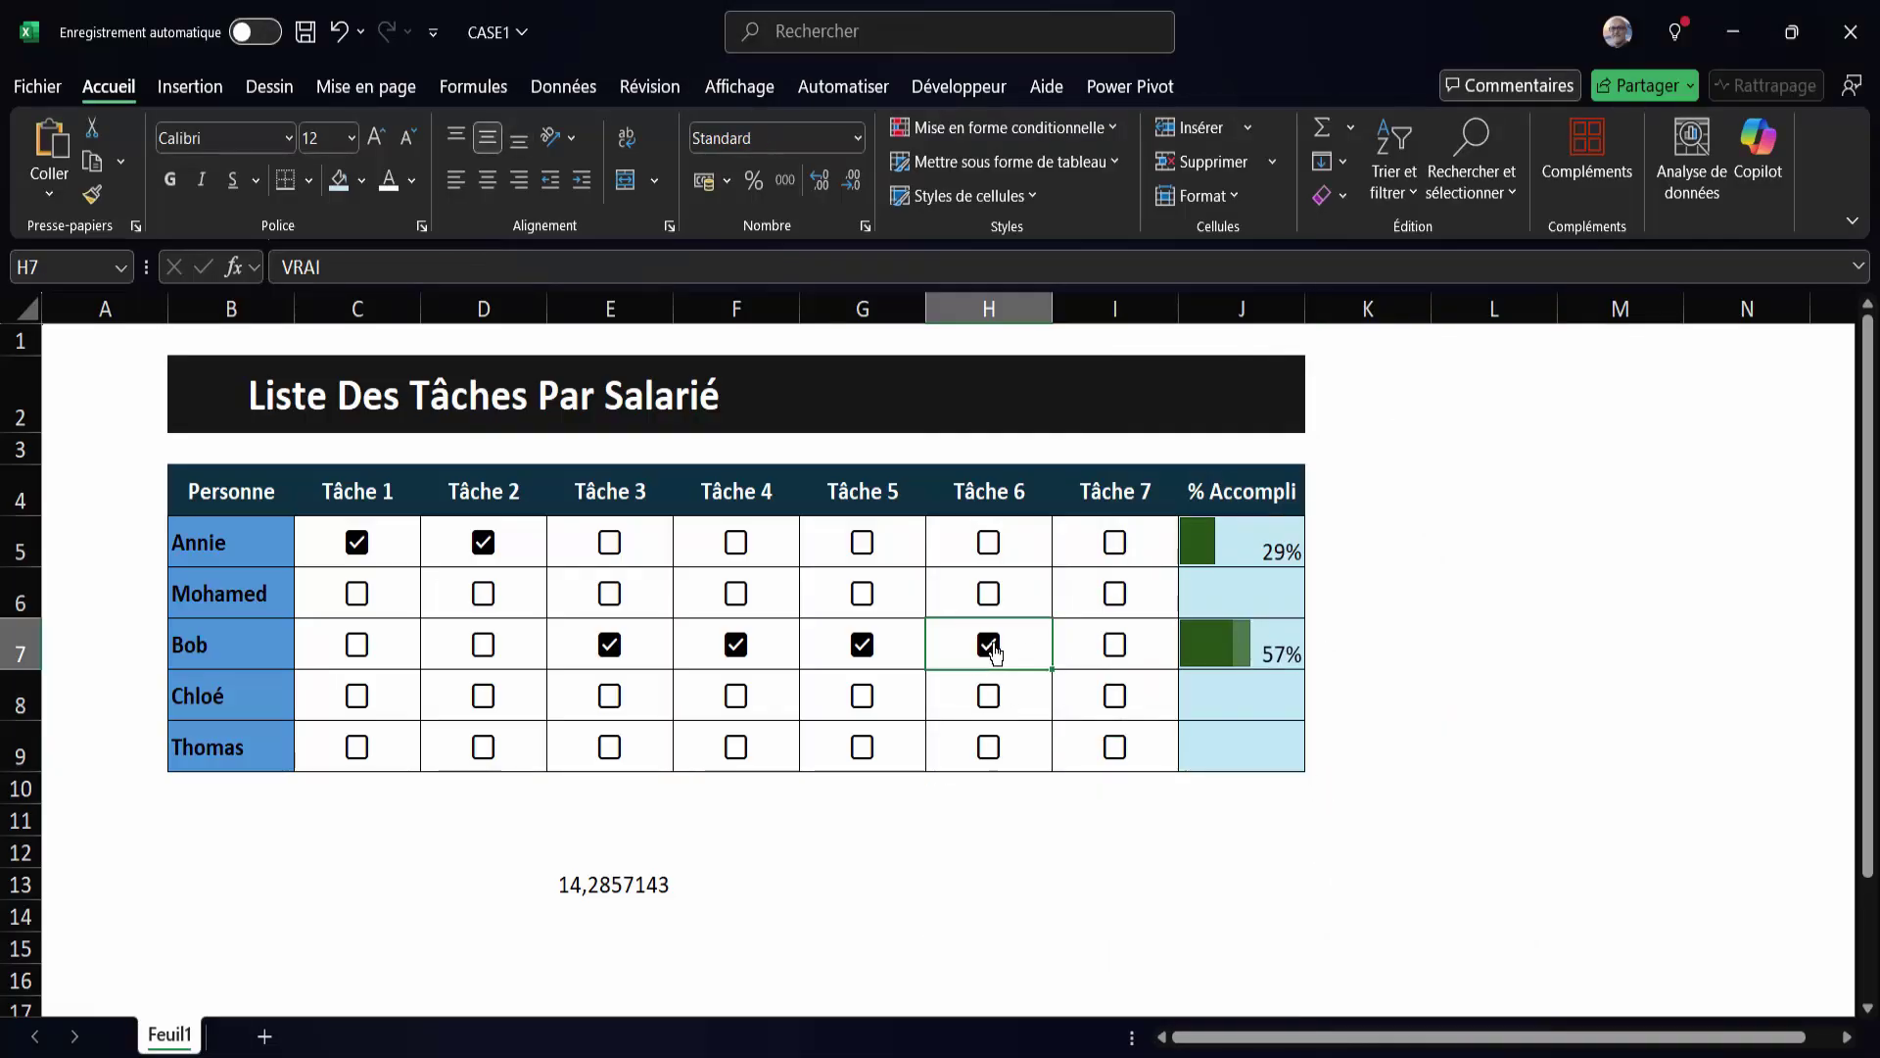
left_click(1115, 645)
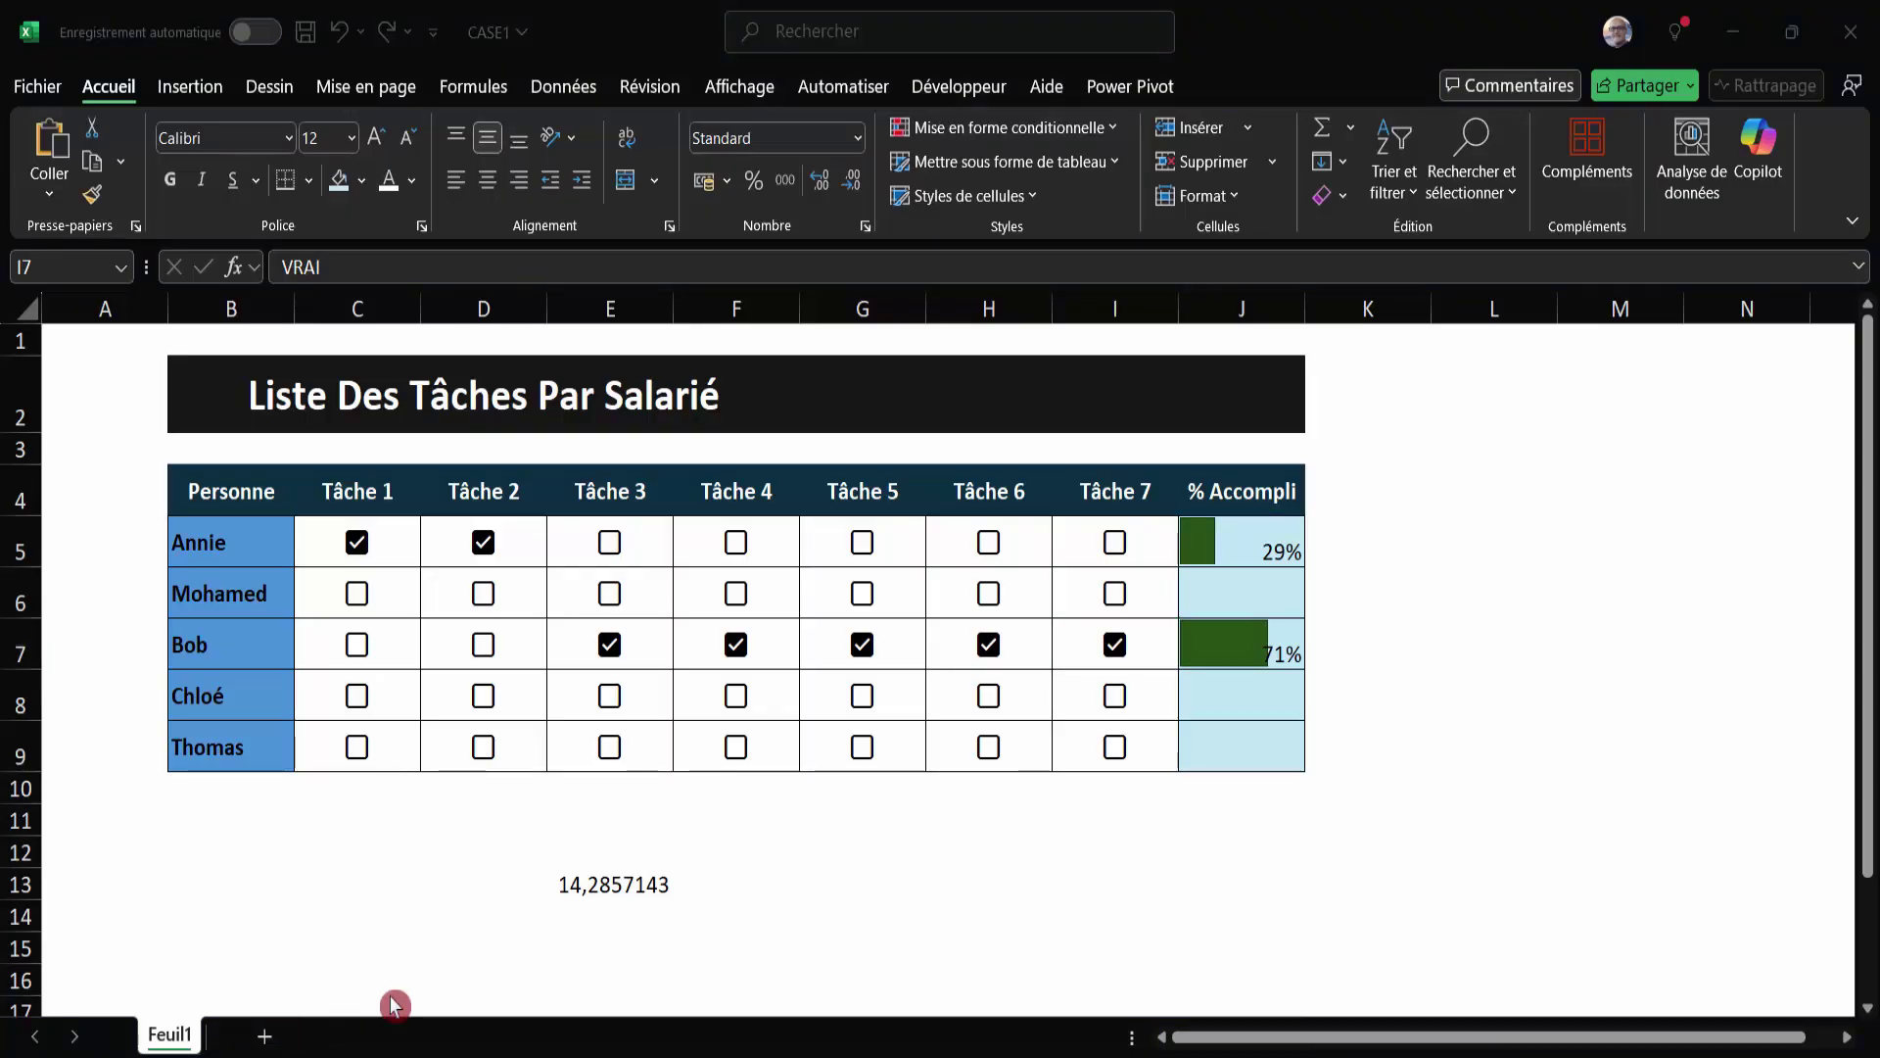
left_click(620, 888)
key("Delete")
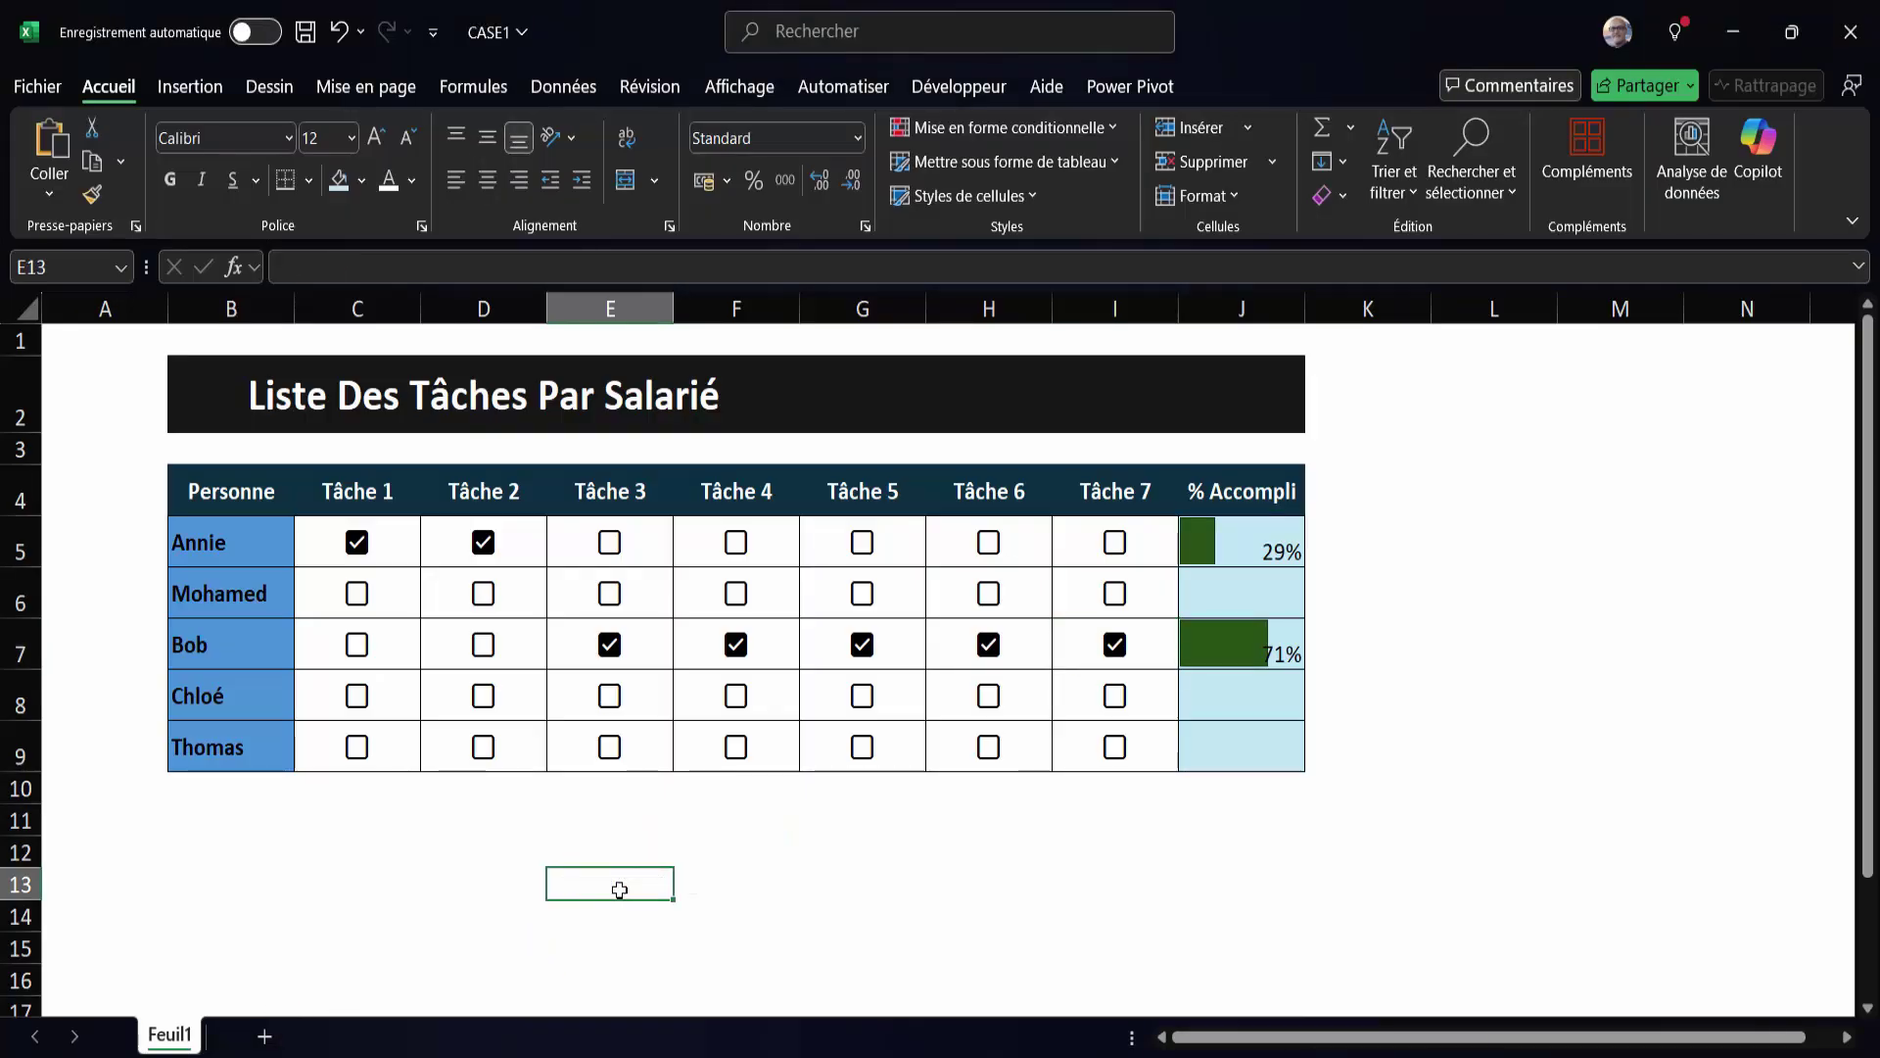
left_click(831, 865)
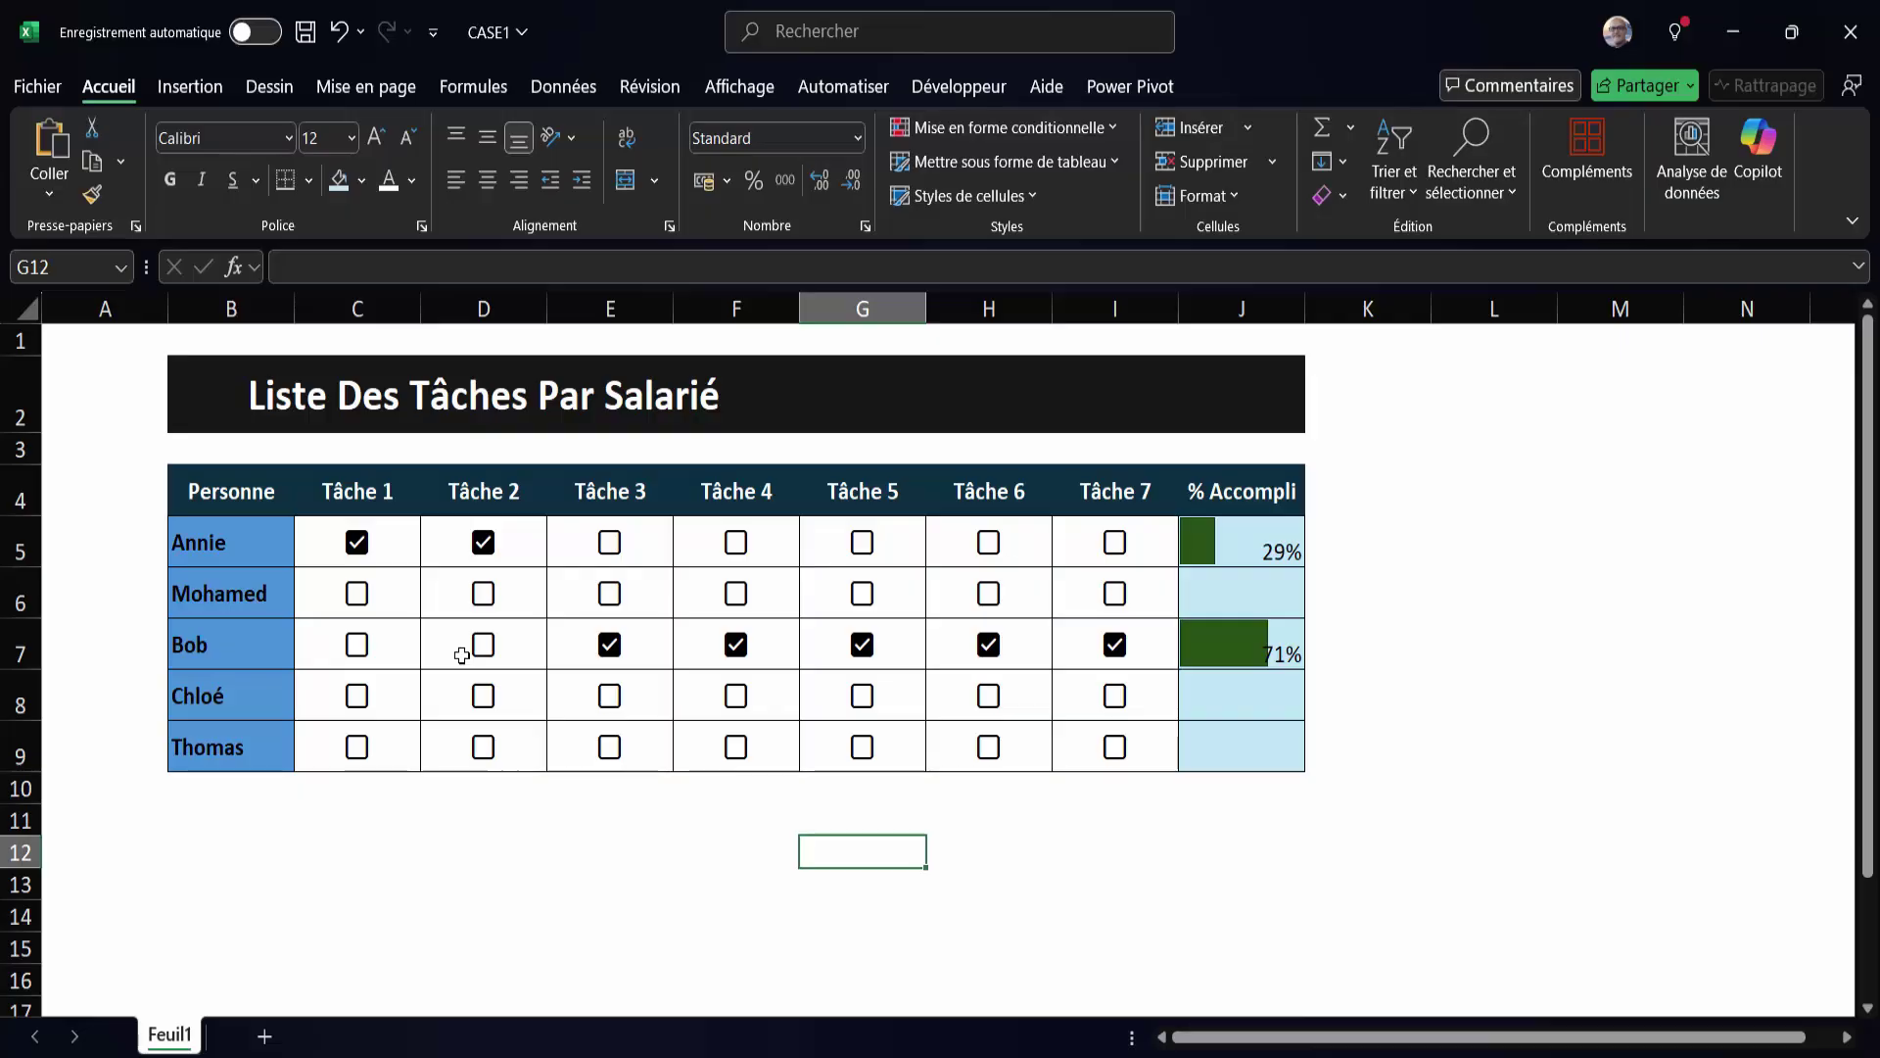
In row 5, untick Tâches 1 and 2 and tick Tâches 3, 4 and 5.
left_click(358, 544)
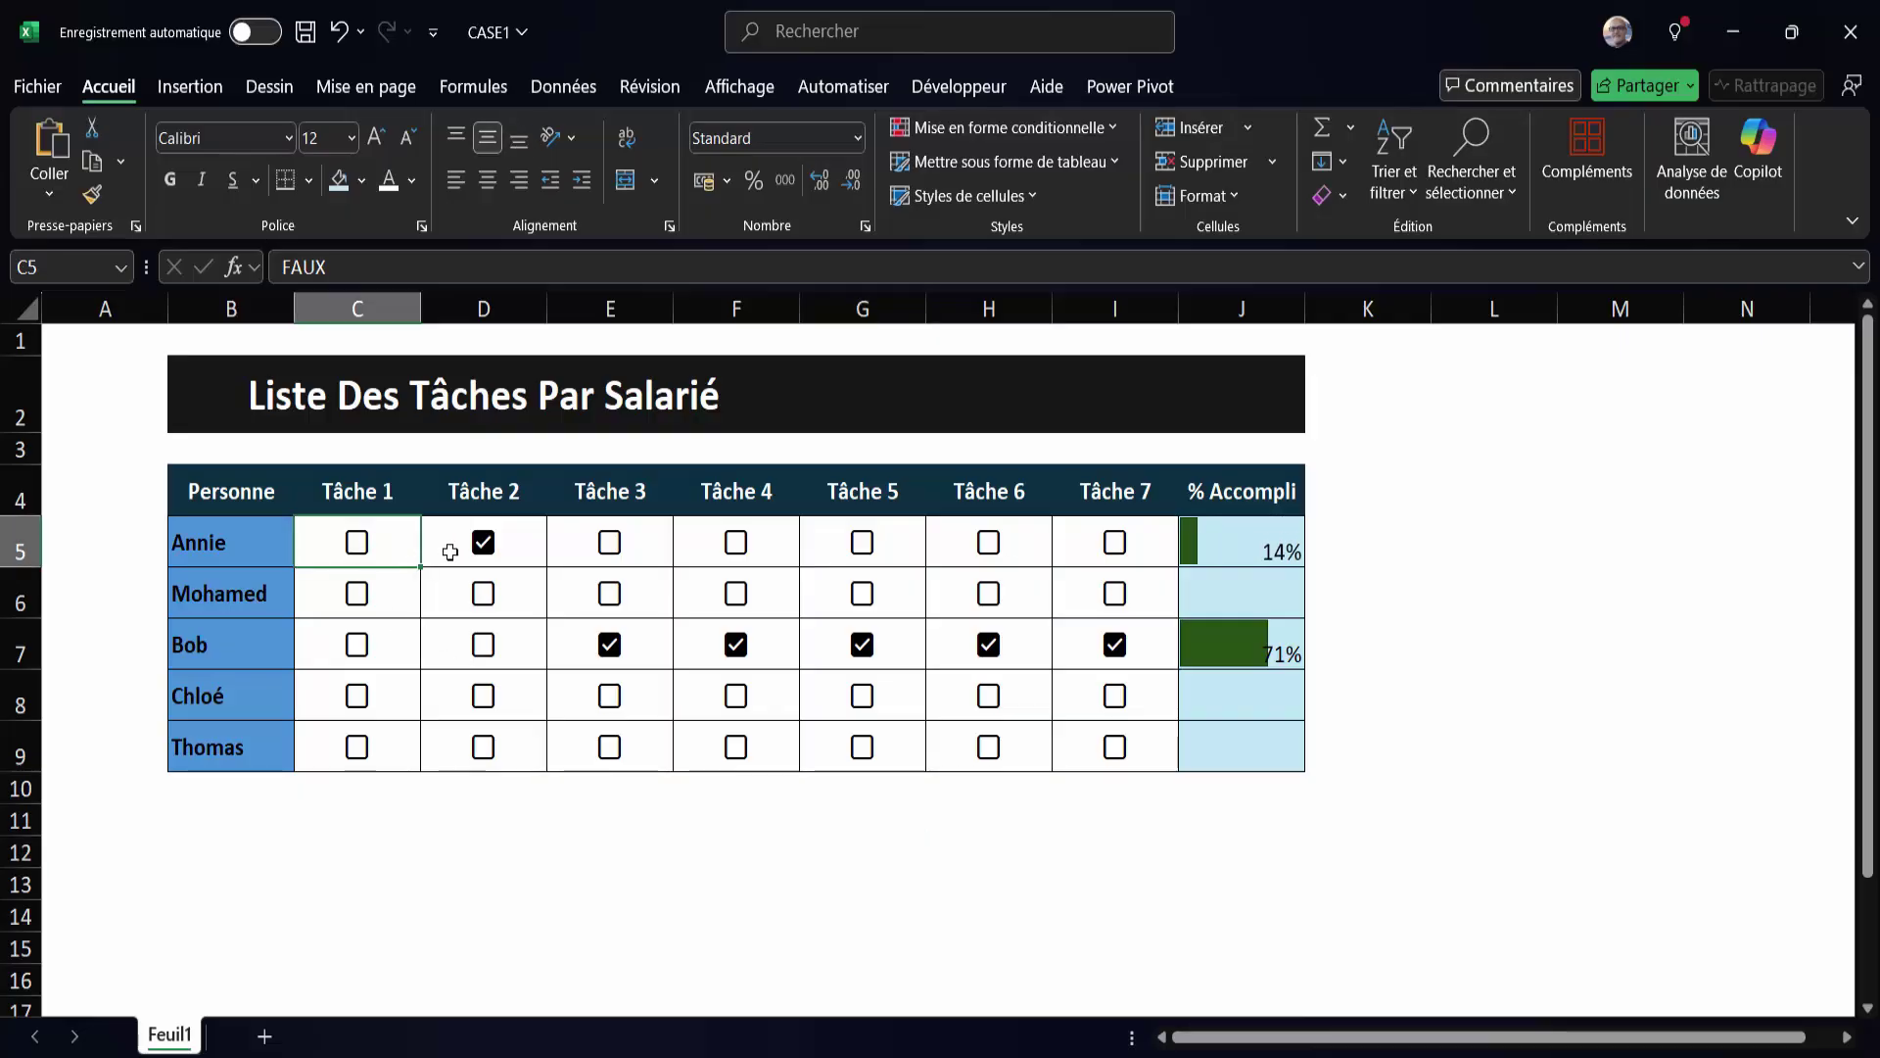
left_click(483, 543)
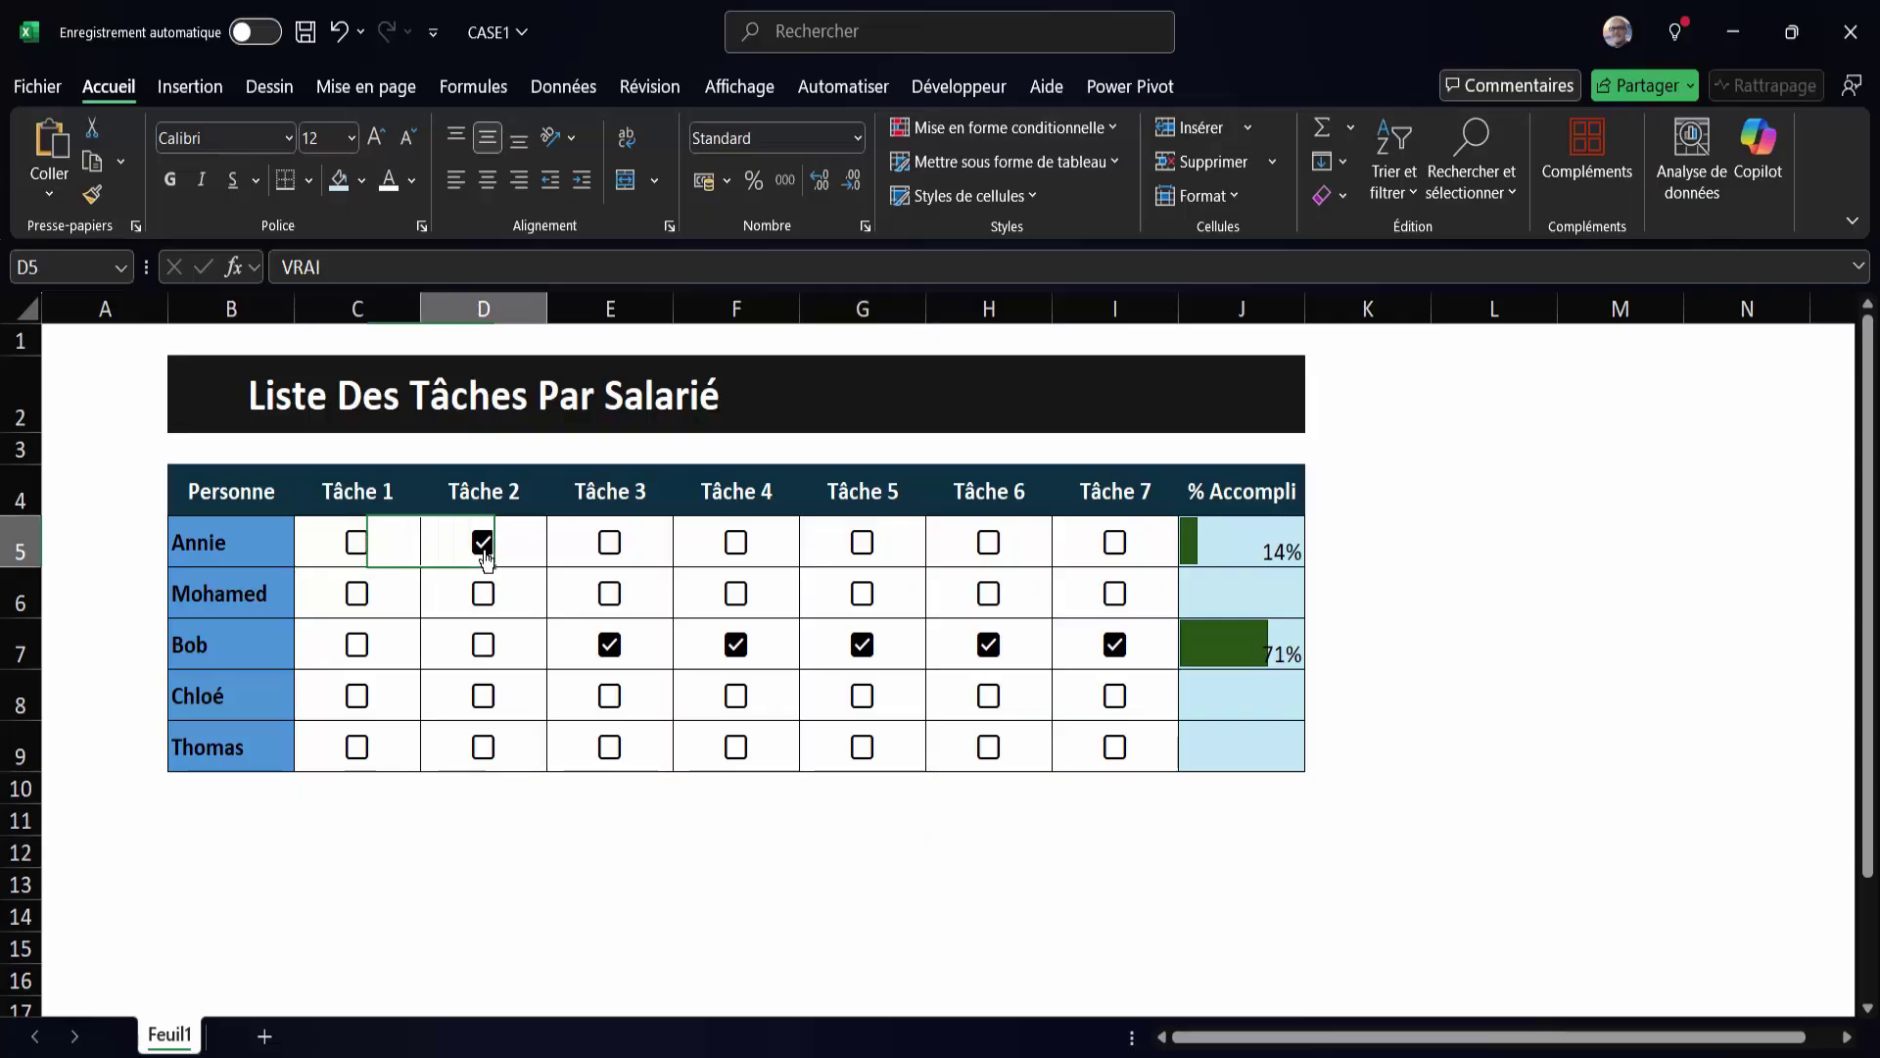
left_click(621, 542)
left_click(740, 550)
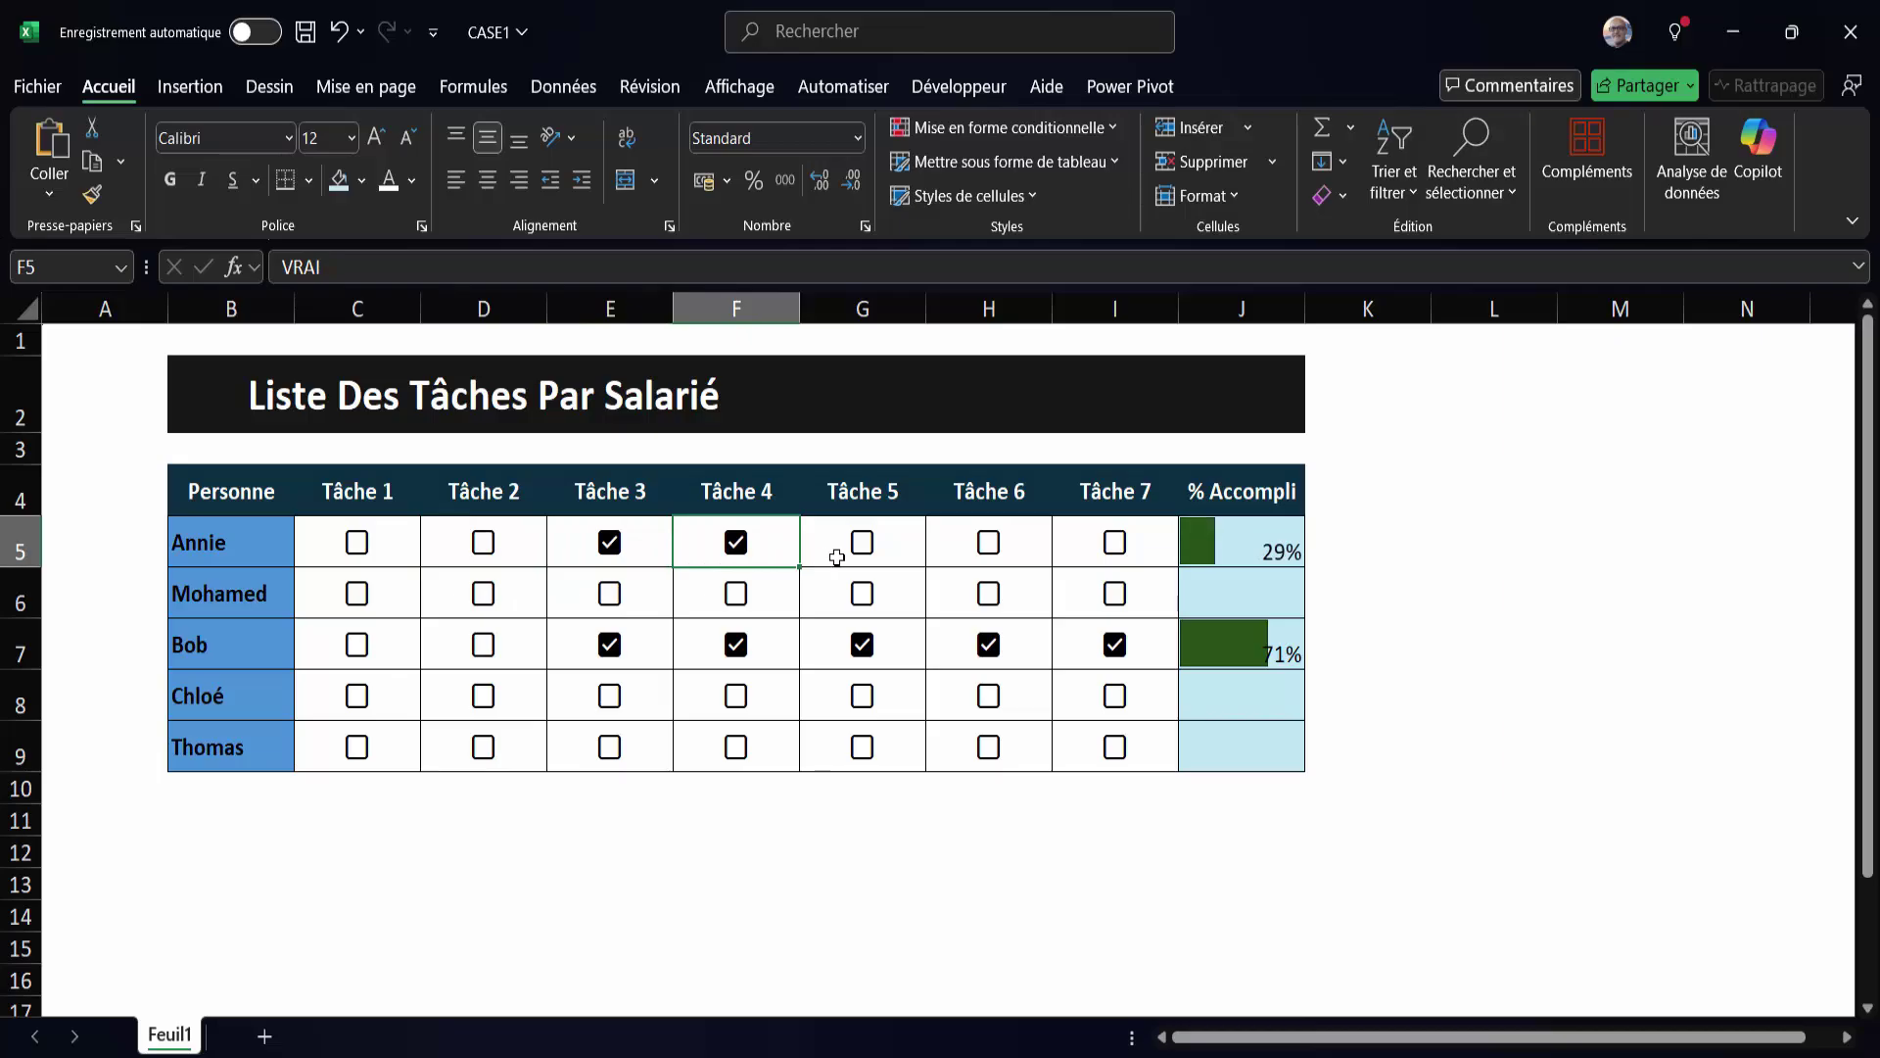
left_click(862, 540)
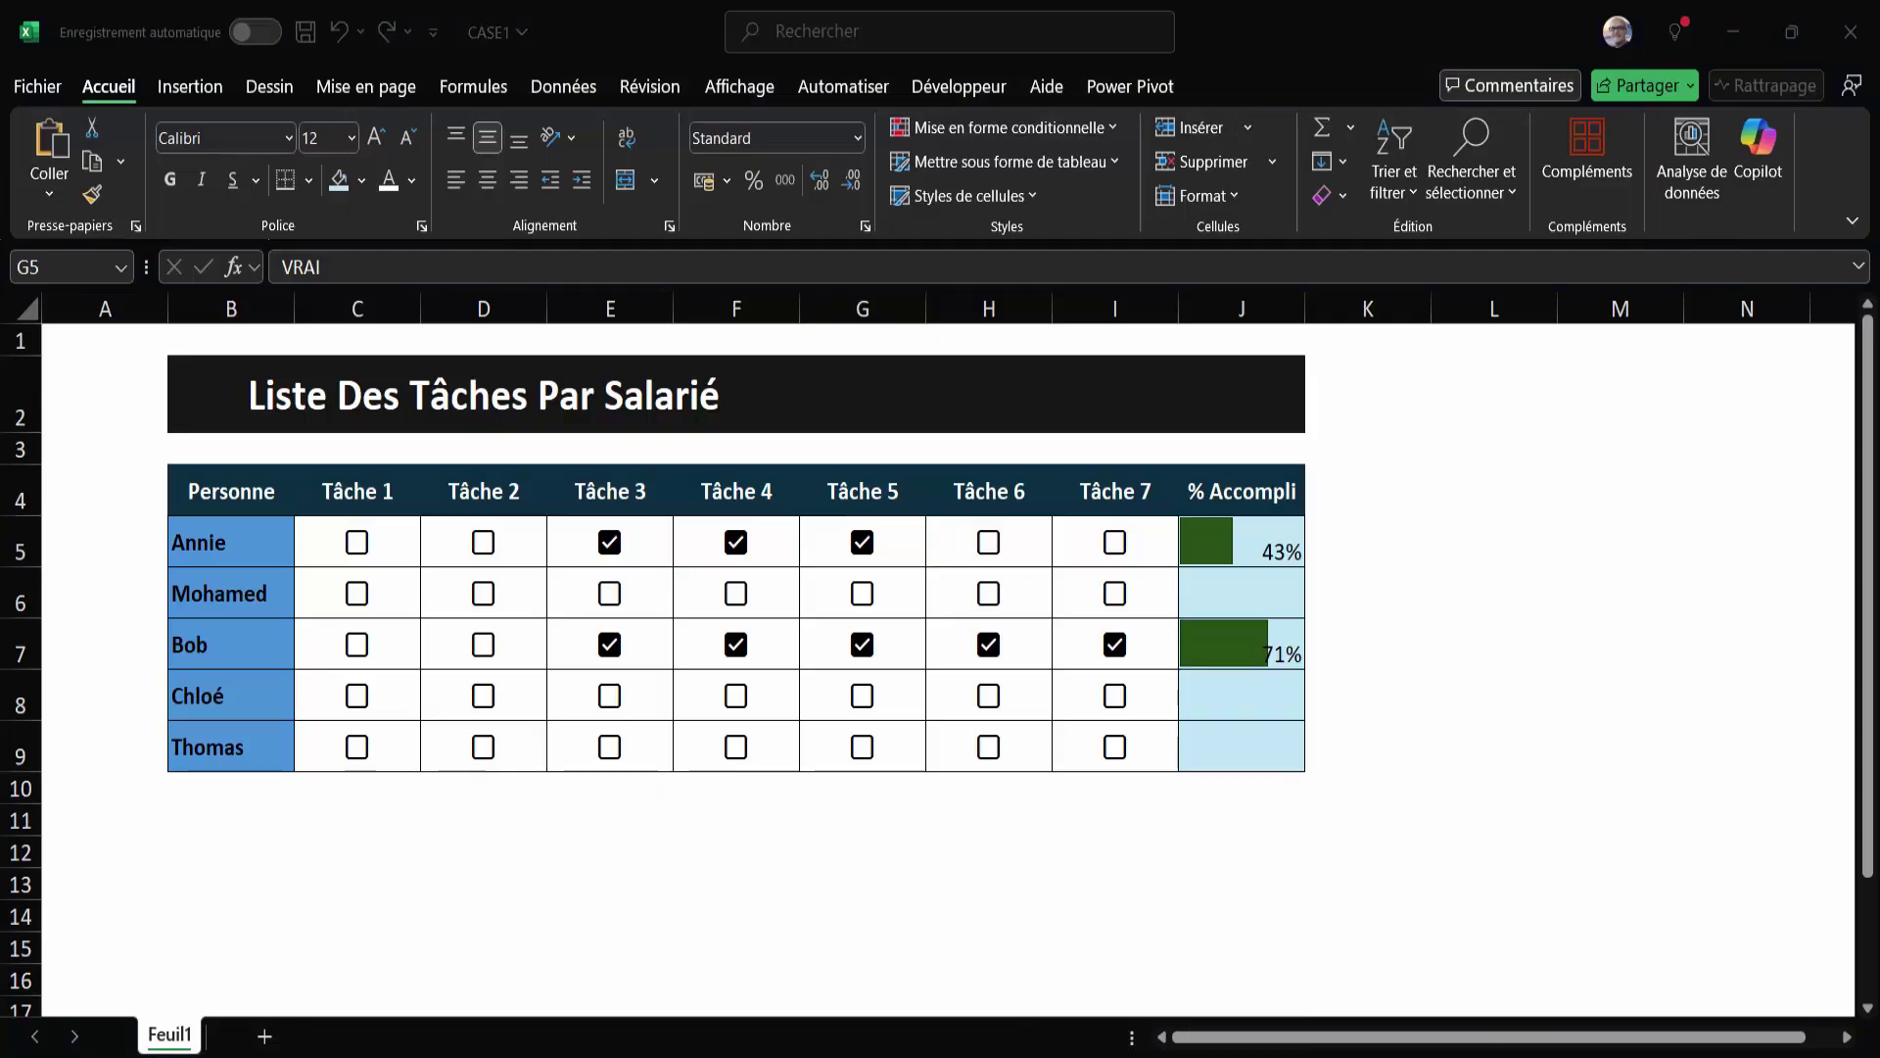
Confirm the Développeur tab is enabled under Options > Personnaliser le ruban, then close Options.
left_click(966, 90)
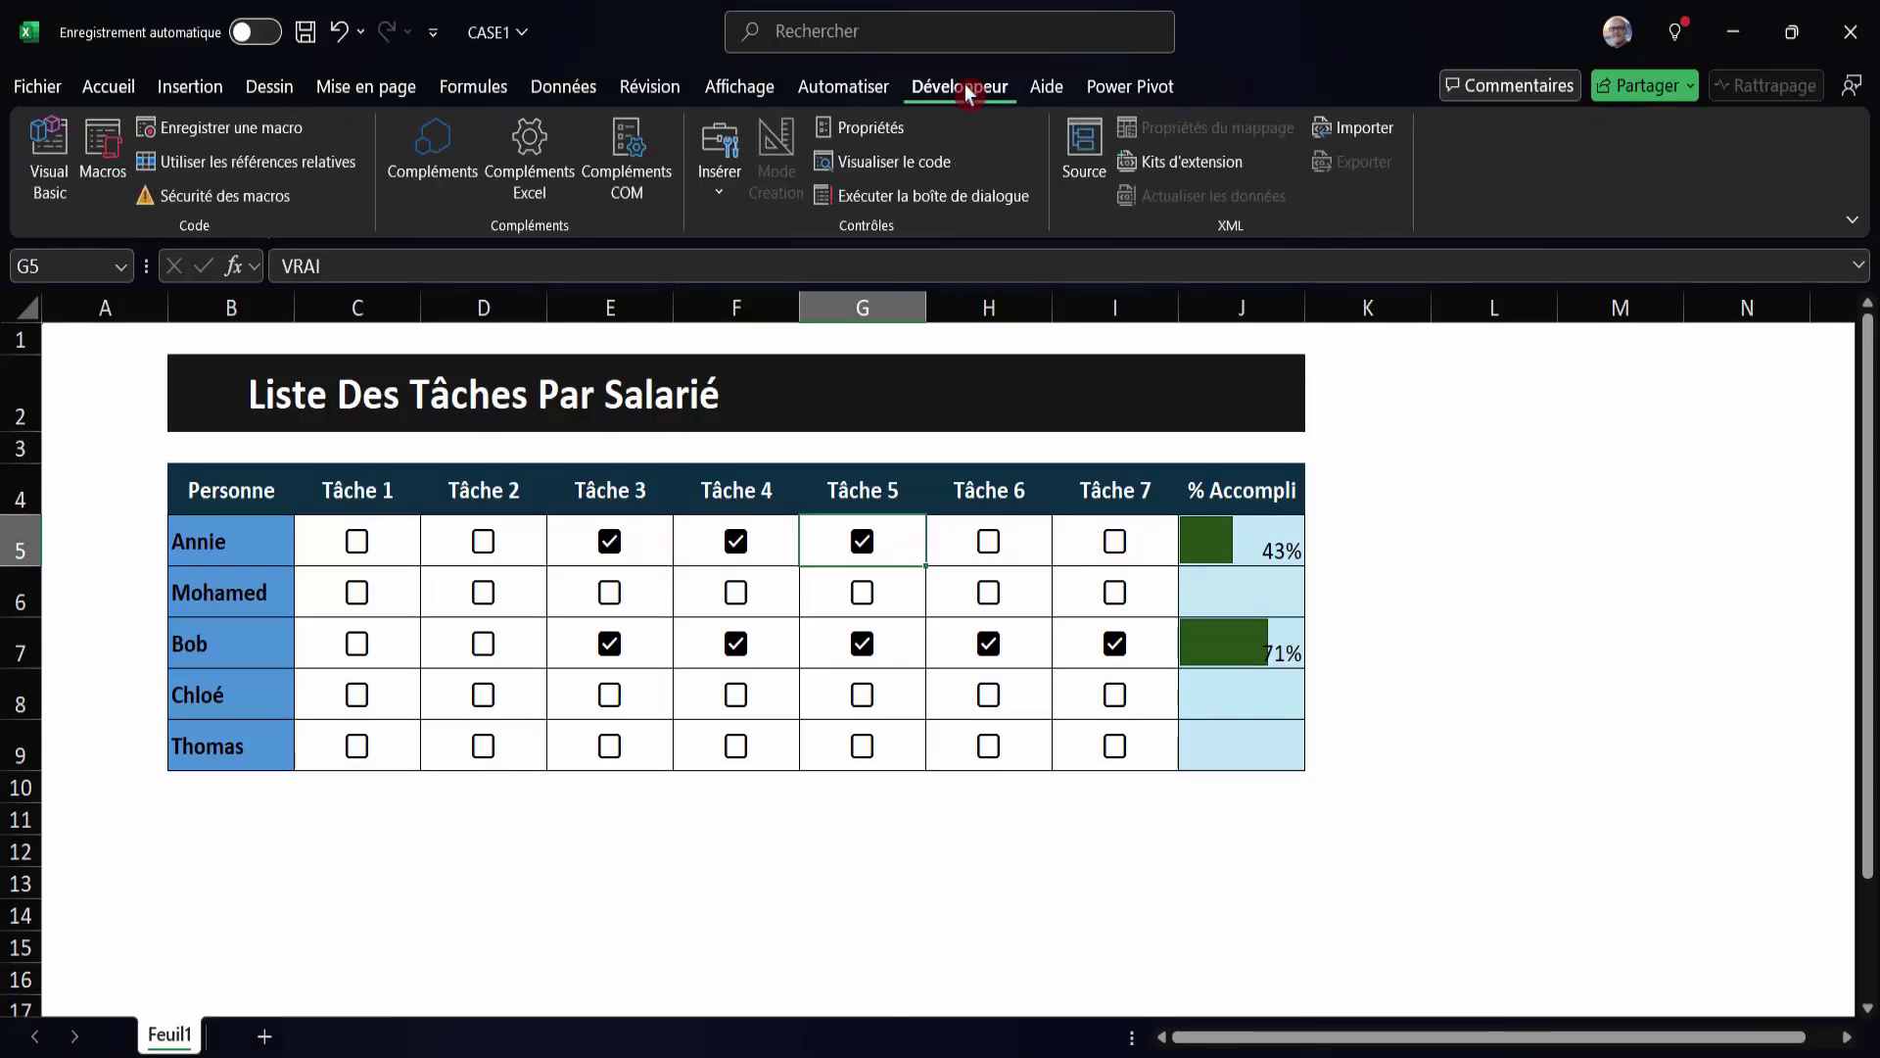
left_click(47, 88)
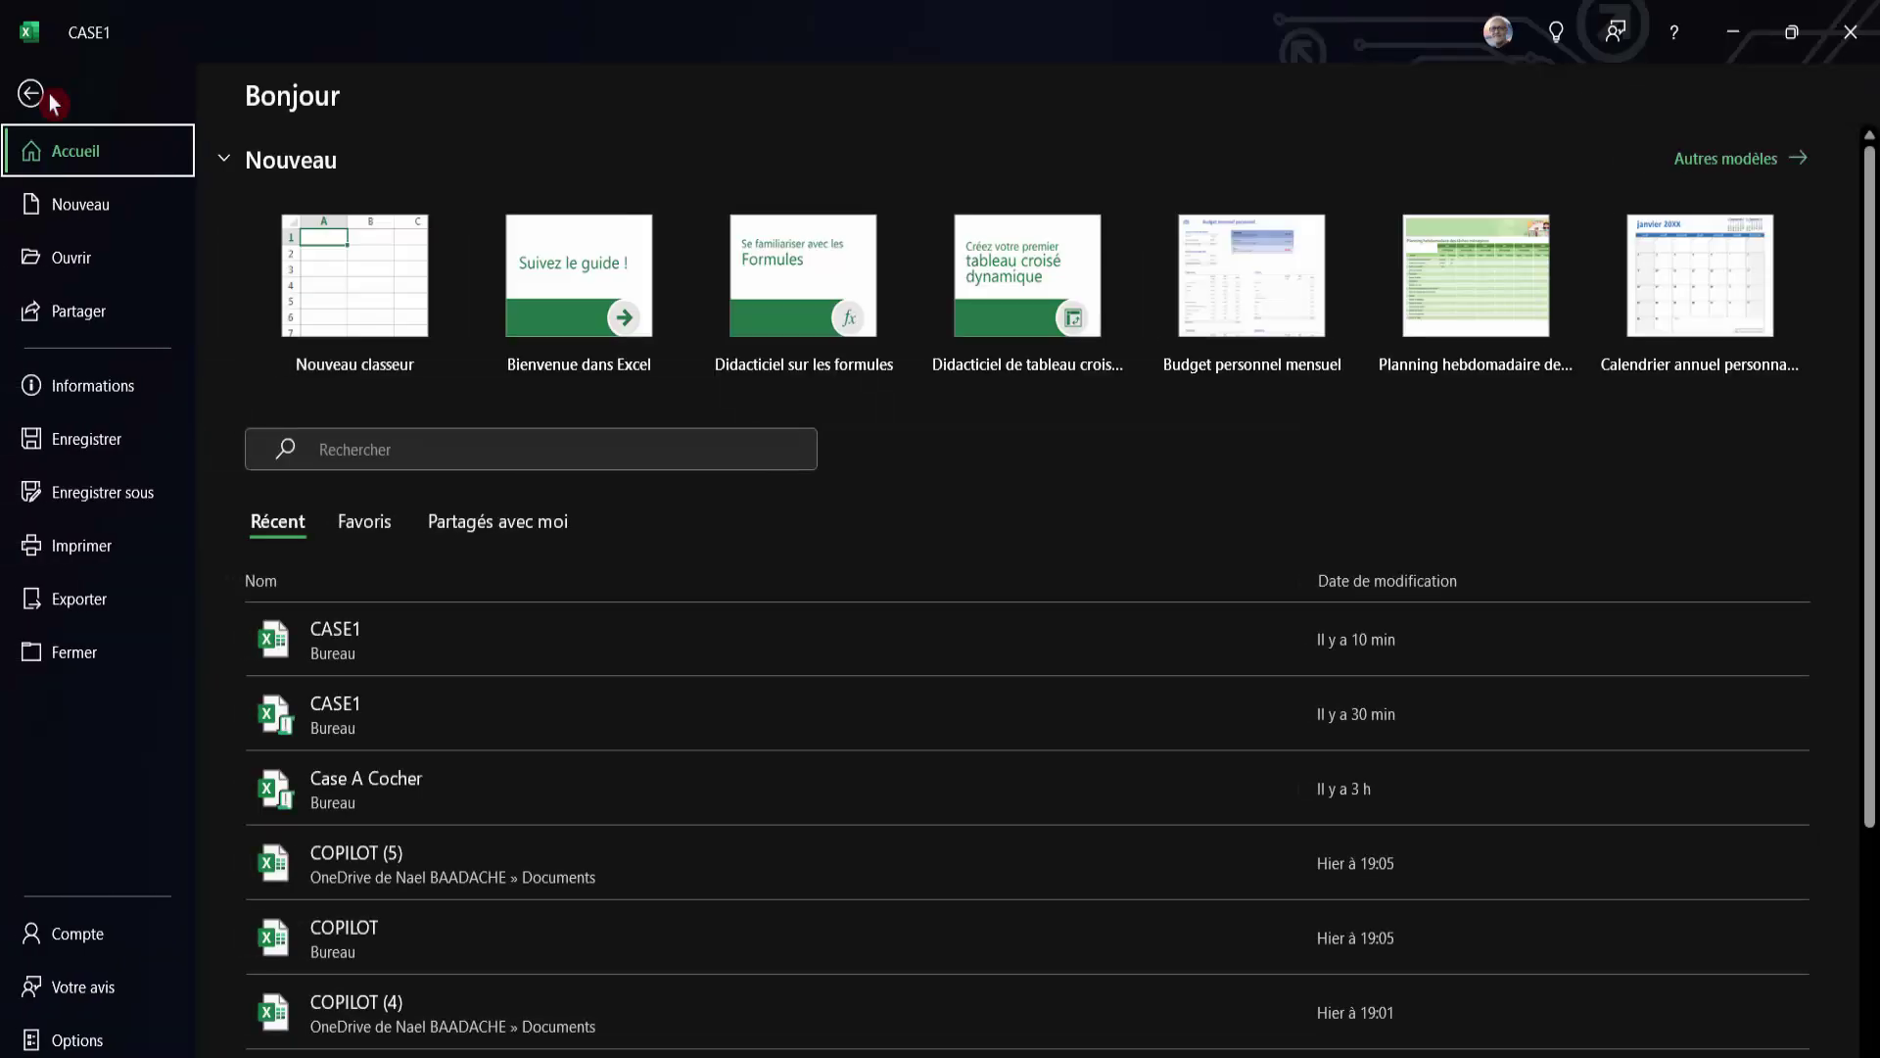
left_click(76, 1036)
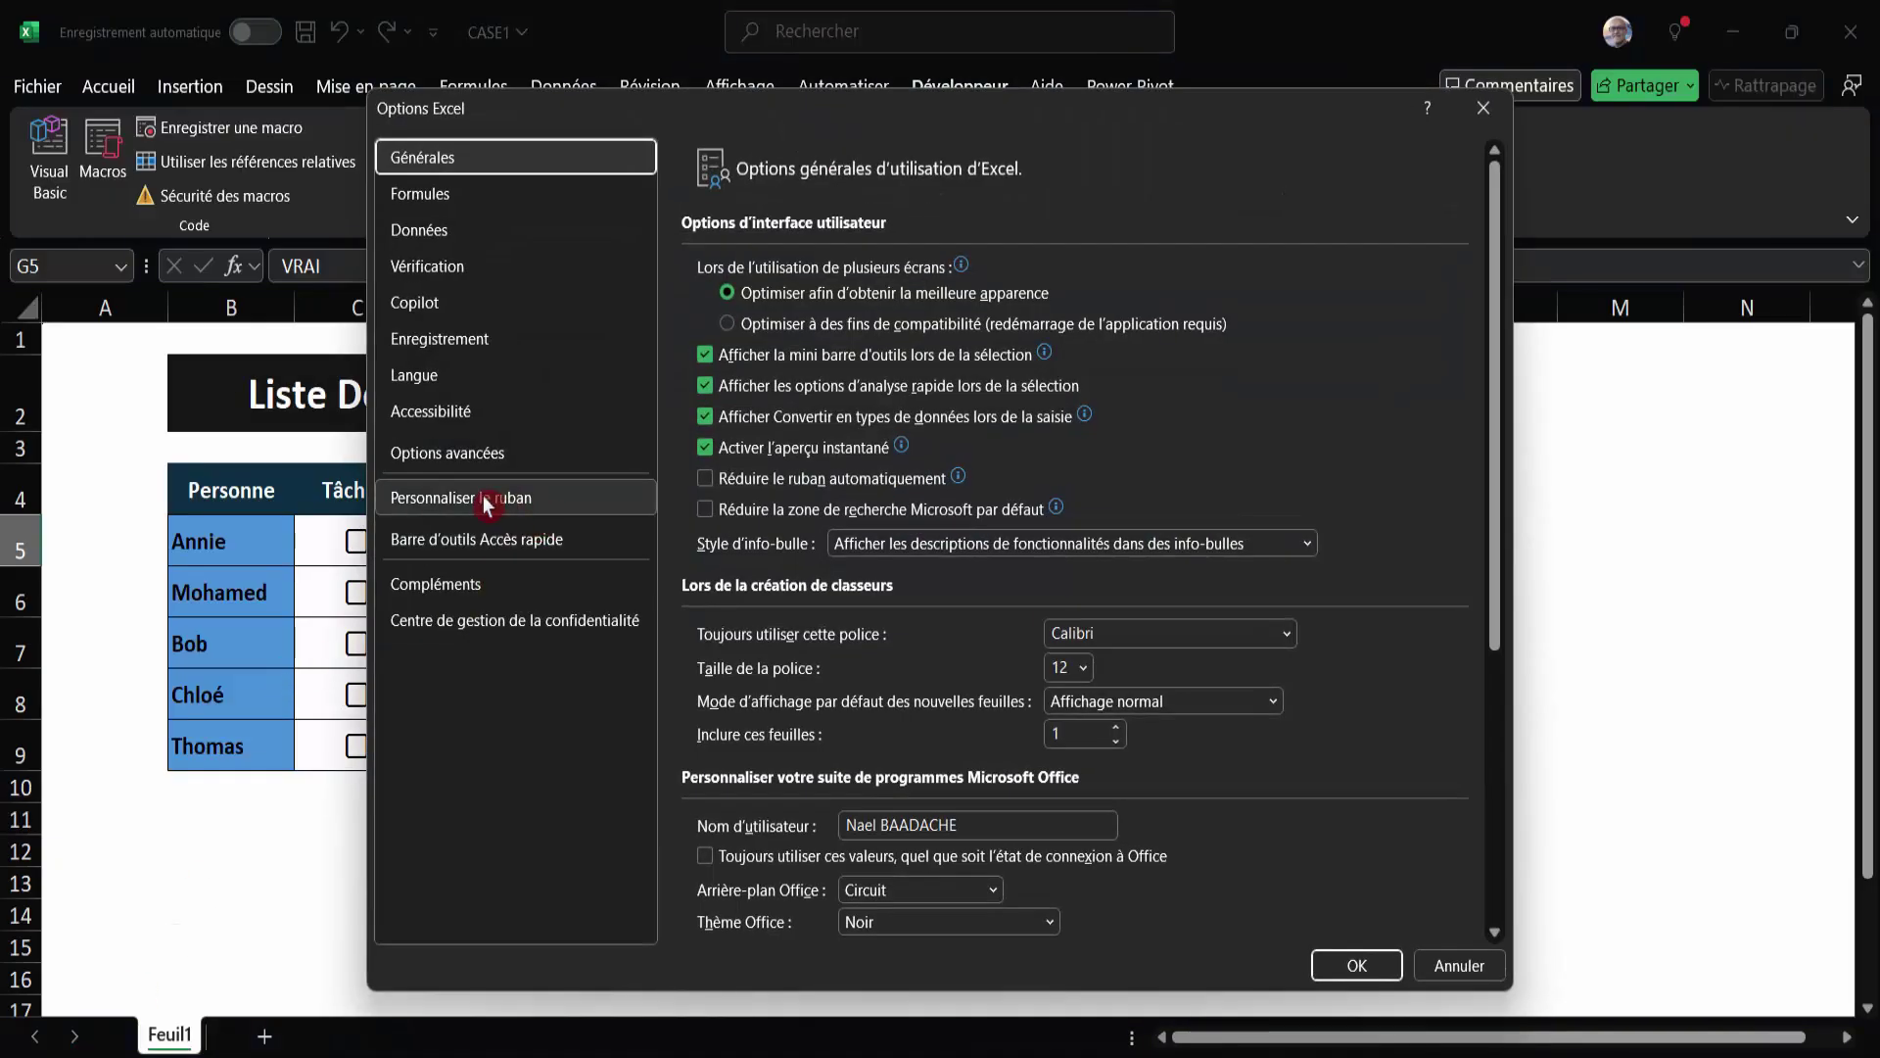
left_click(485, 499)
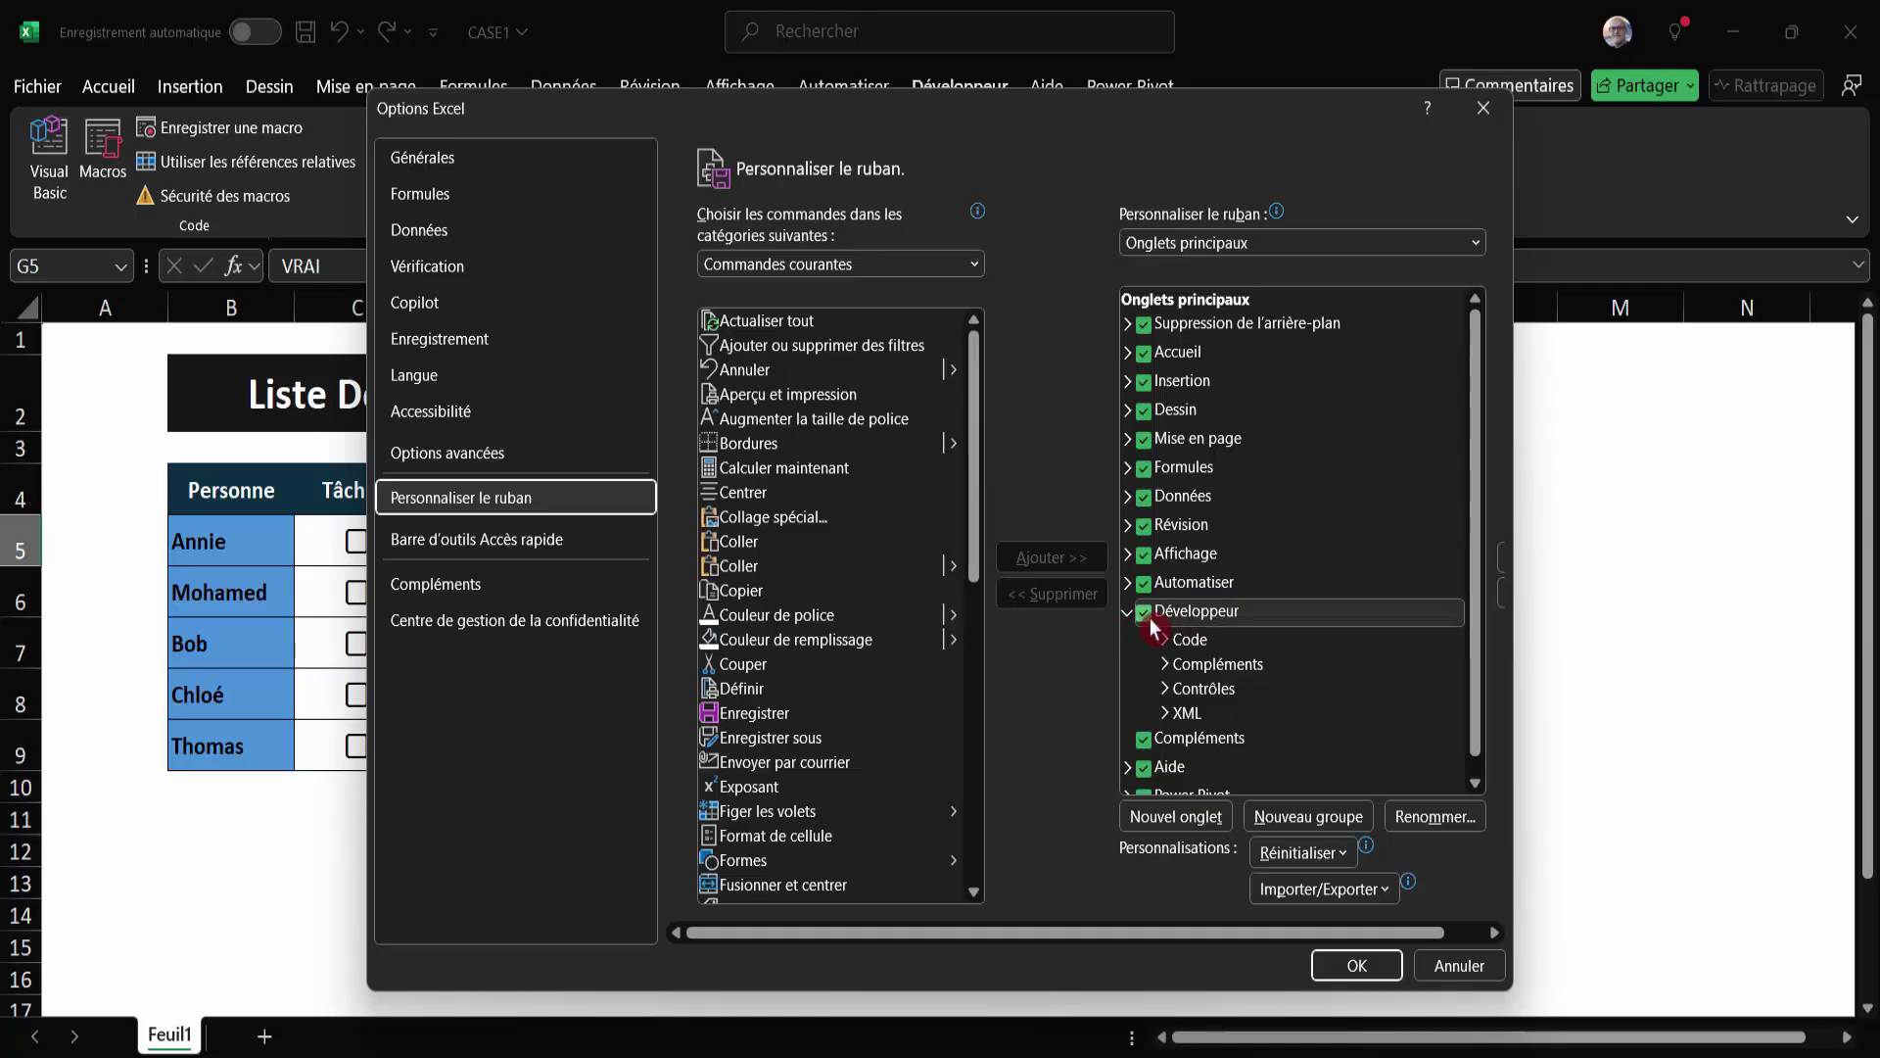
left_click(1356, 967)
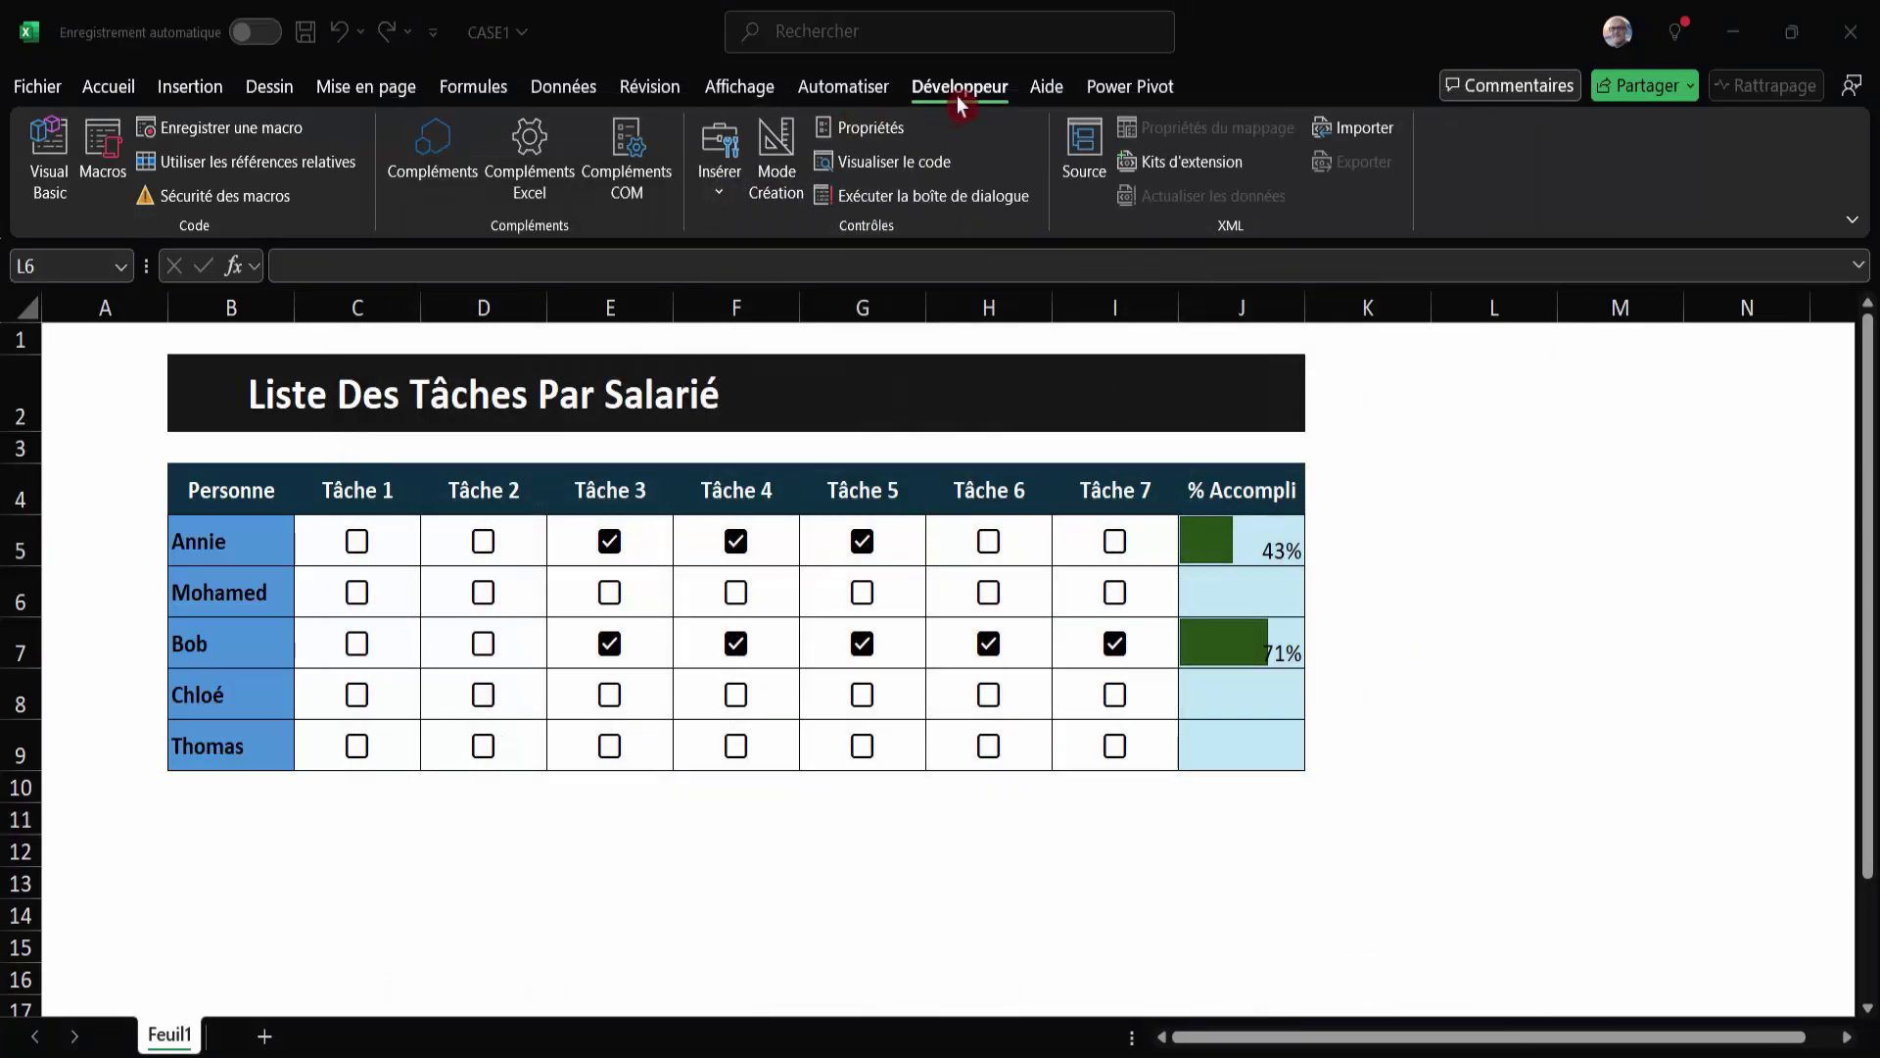
Insert a new module in the VBA editor and paste the DecocherCases macro into it.
left_click(47, 161)
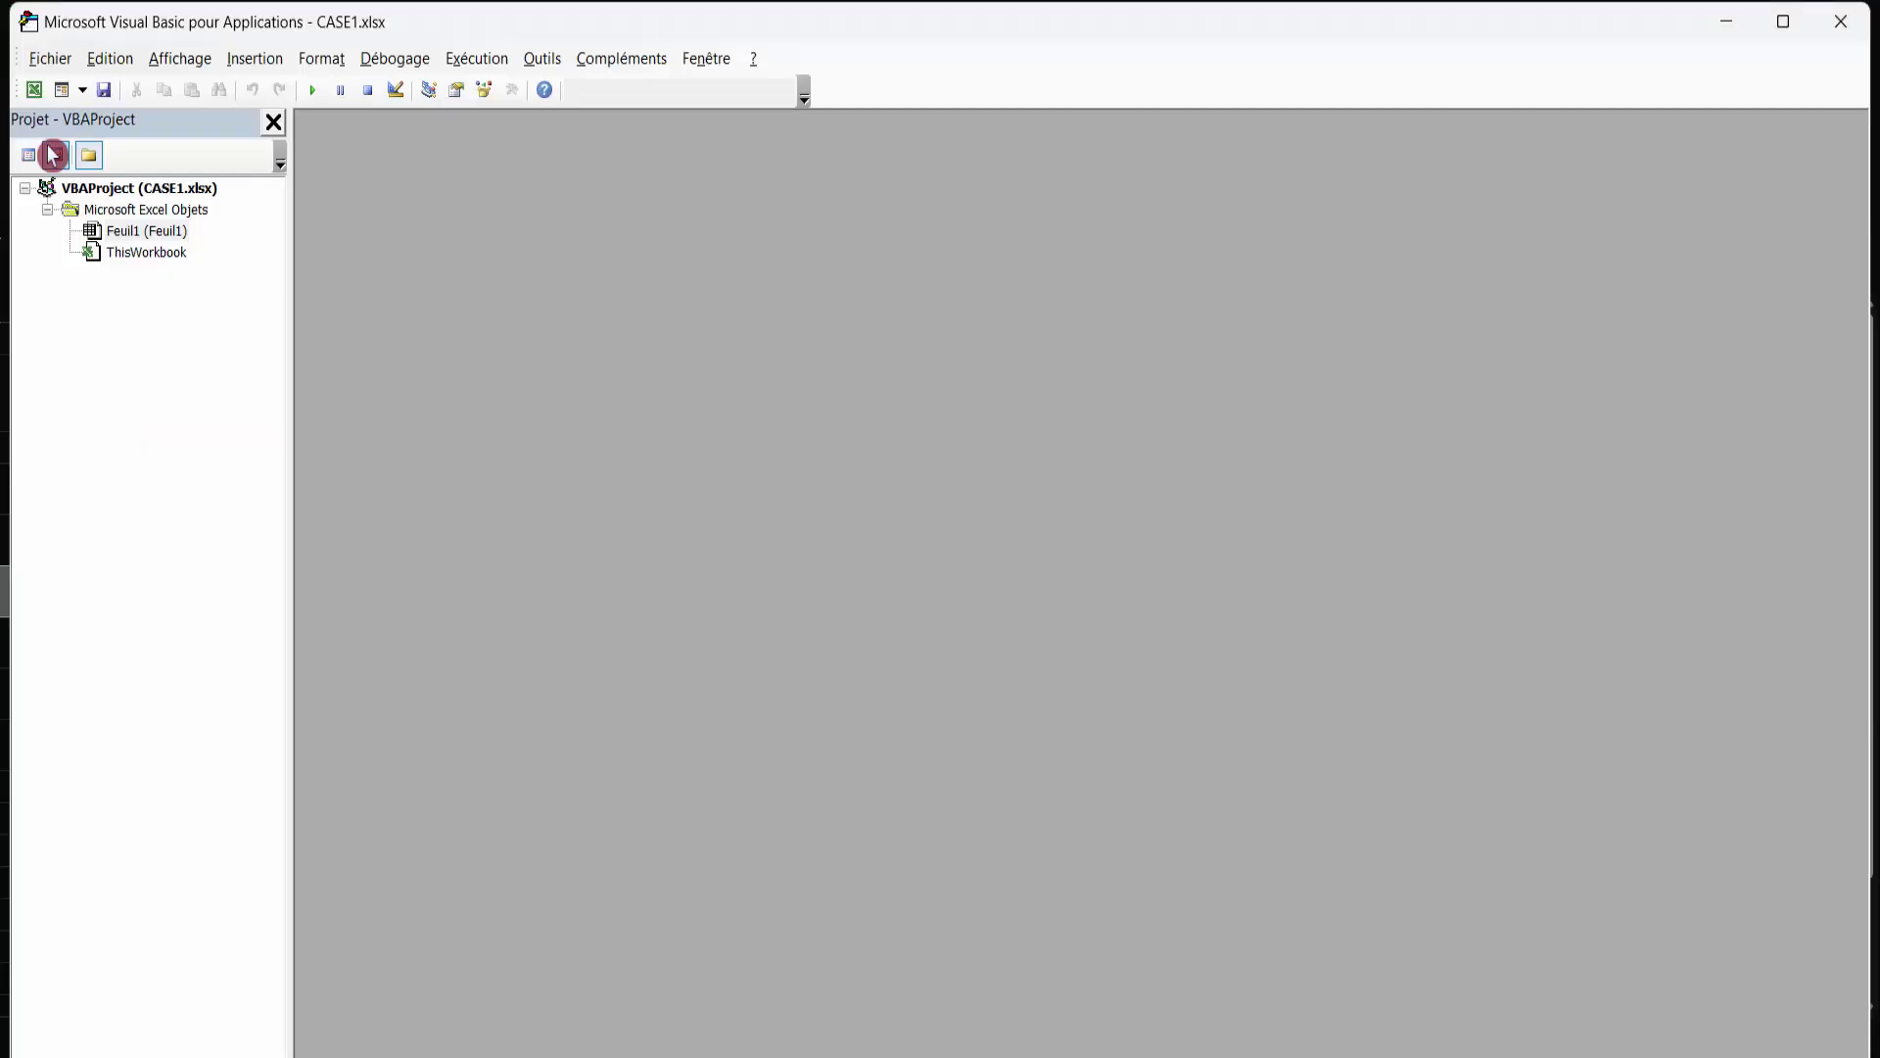
left_click(253, 60)
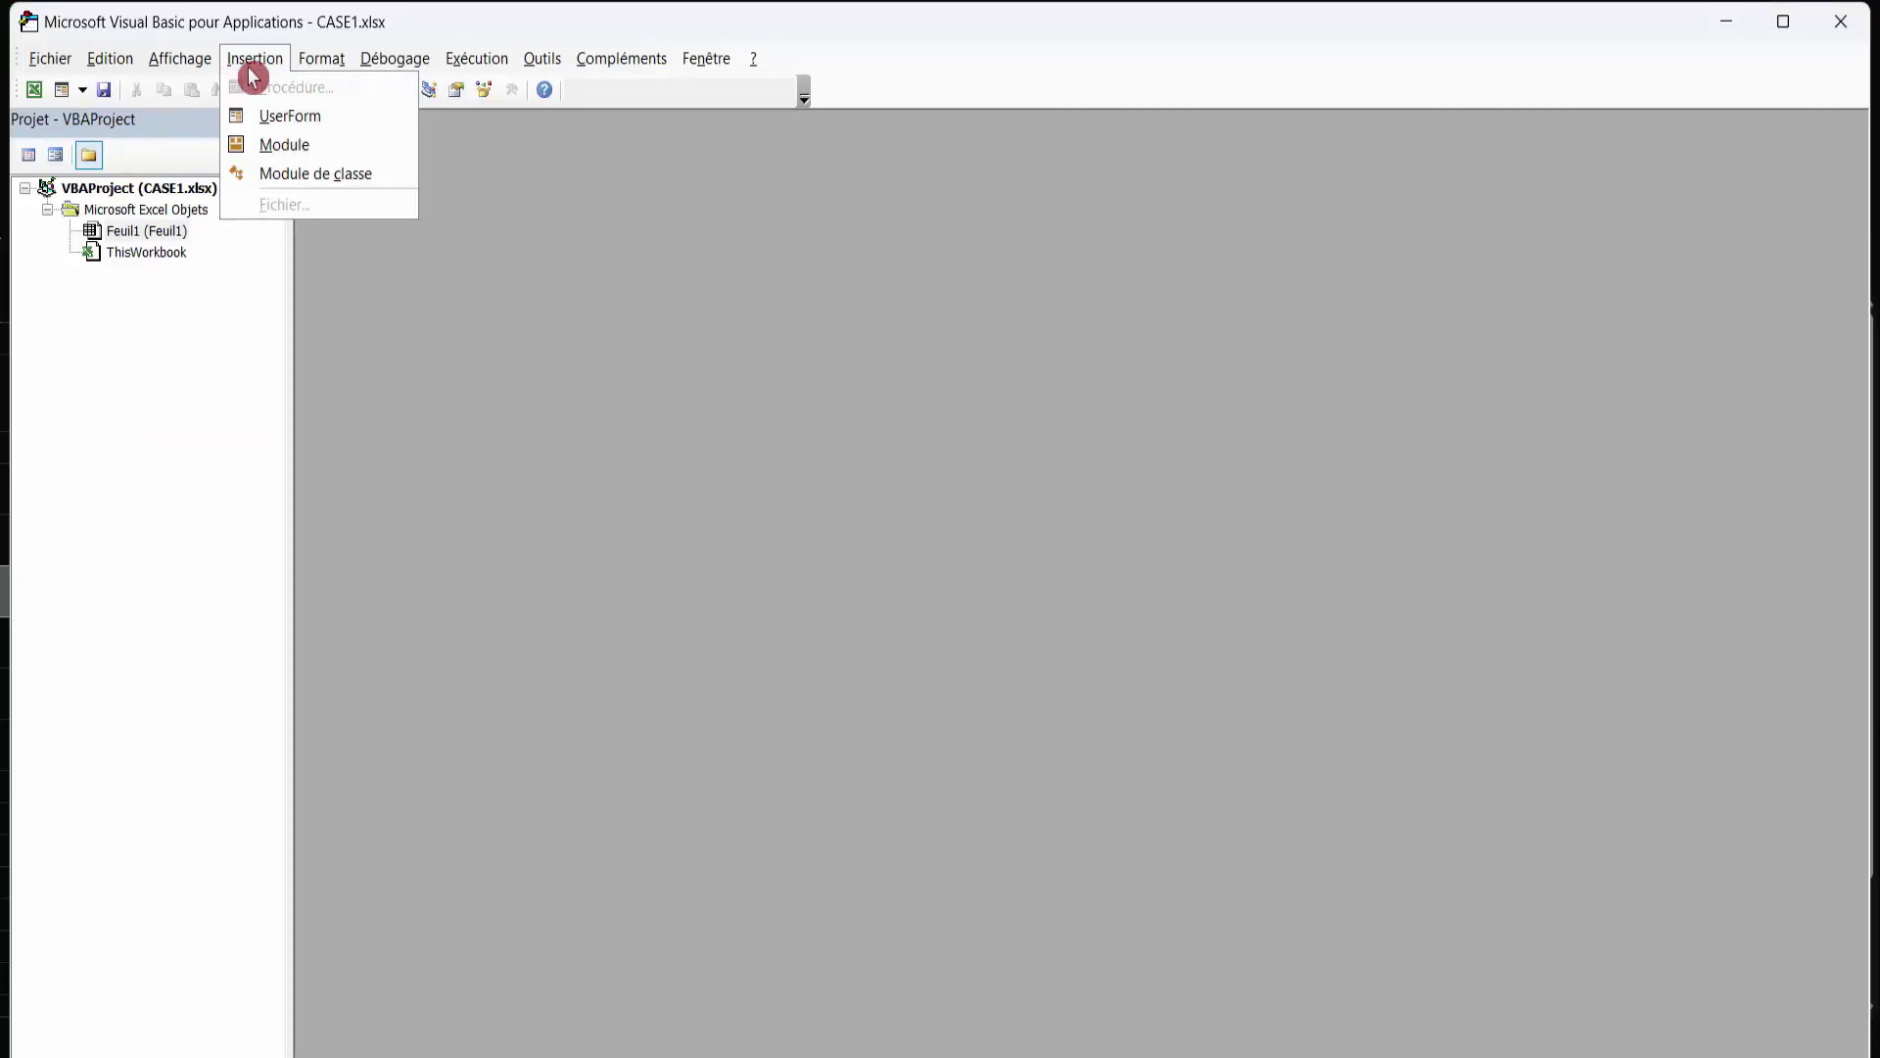
left_click(284, 147)
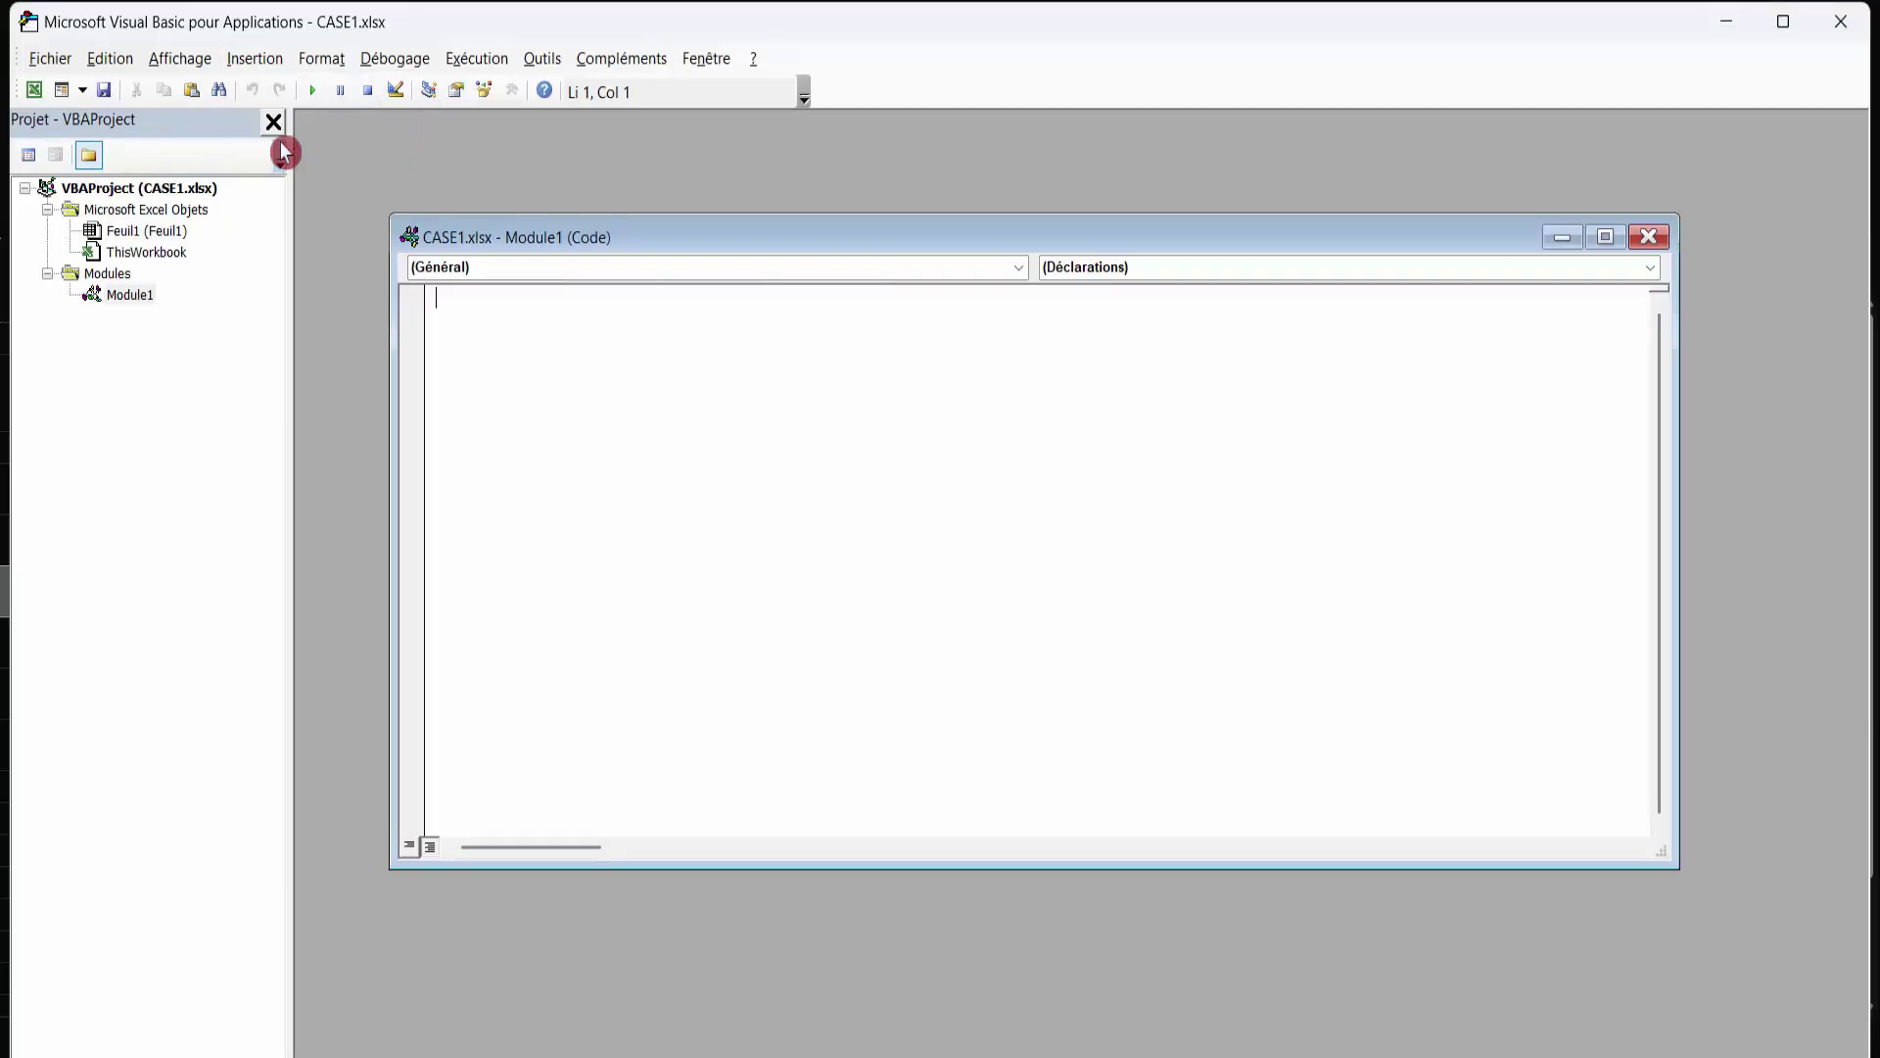
left_click(132, 296)
left_click(496, 339)
key("alt+F11")
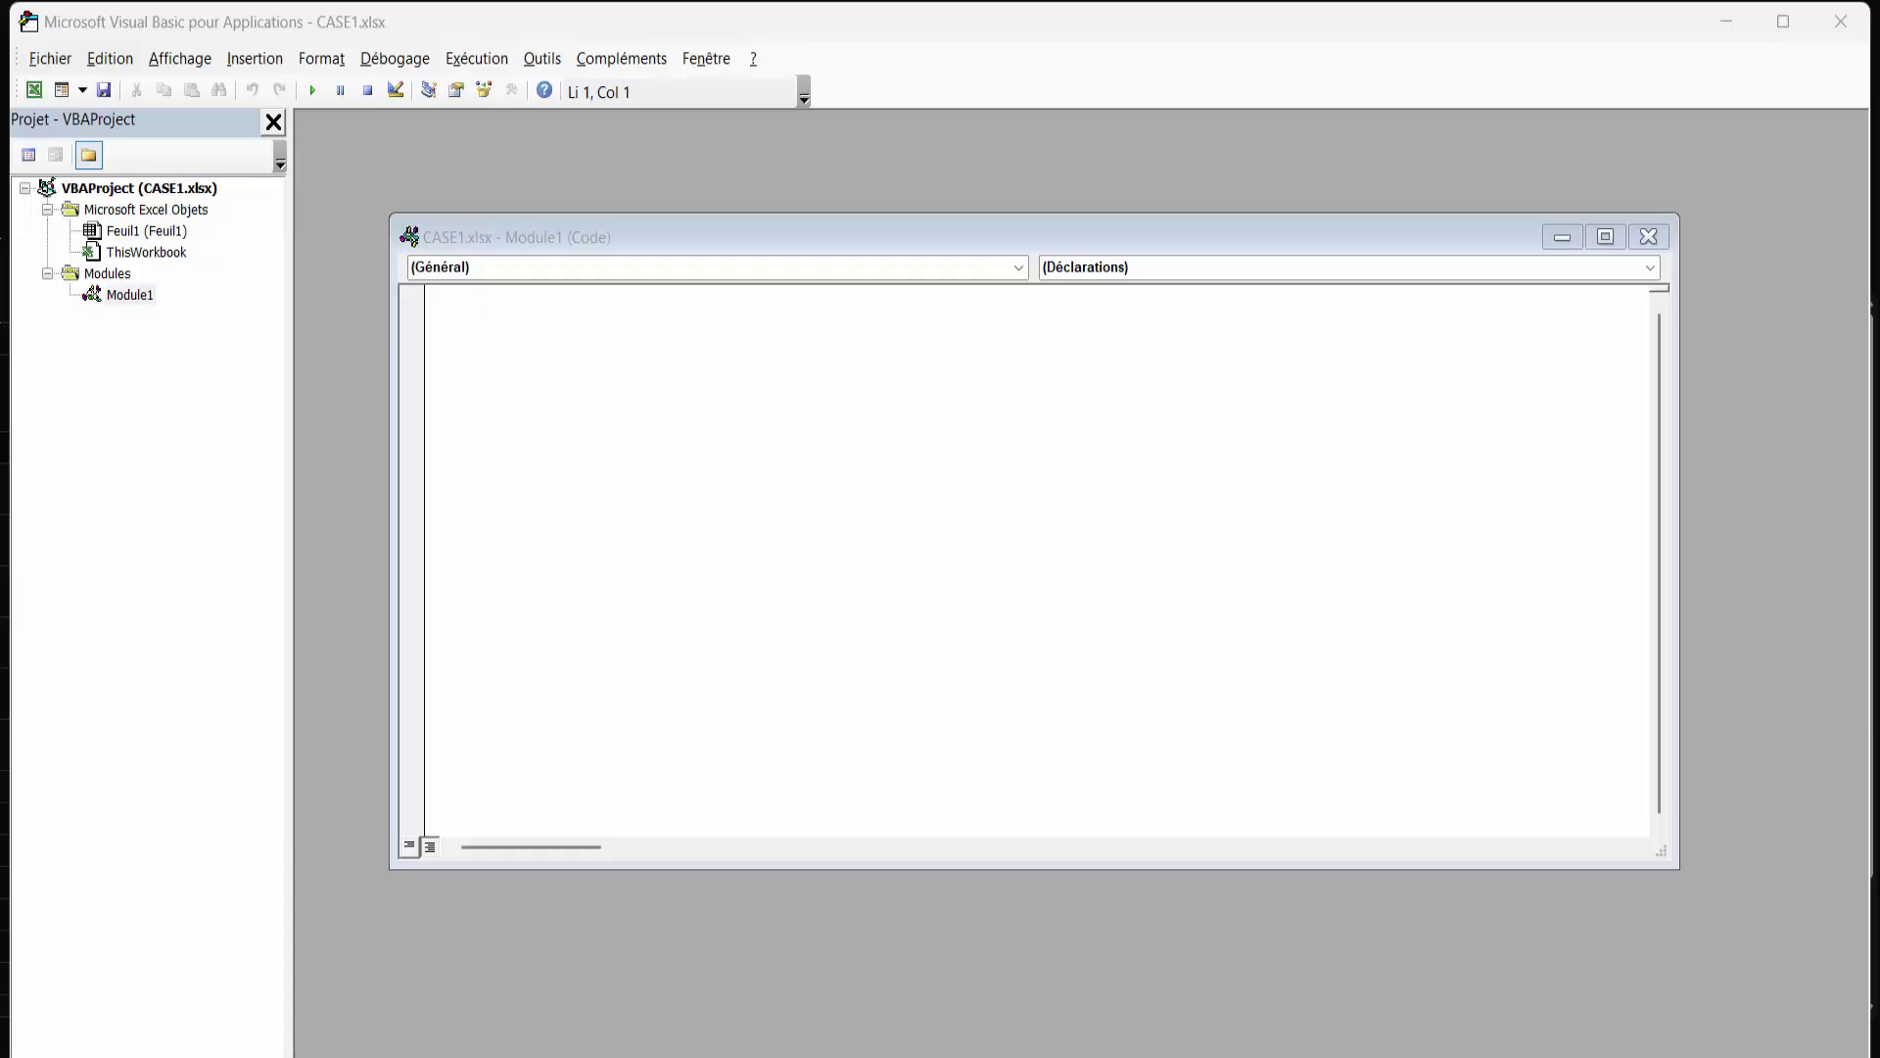
left_click(499, 314)
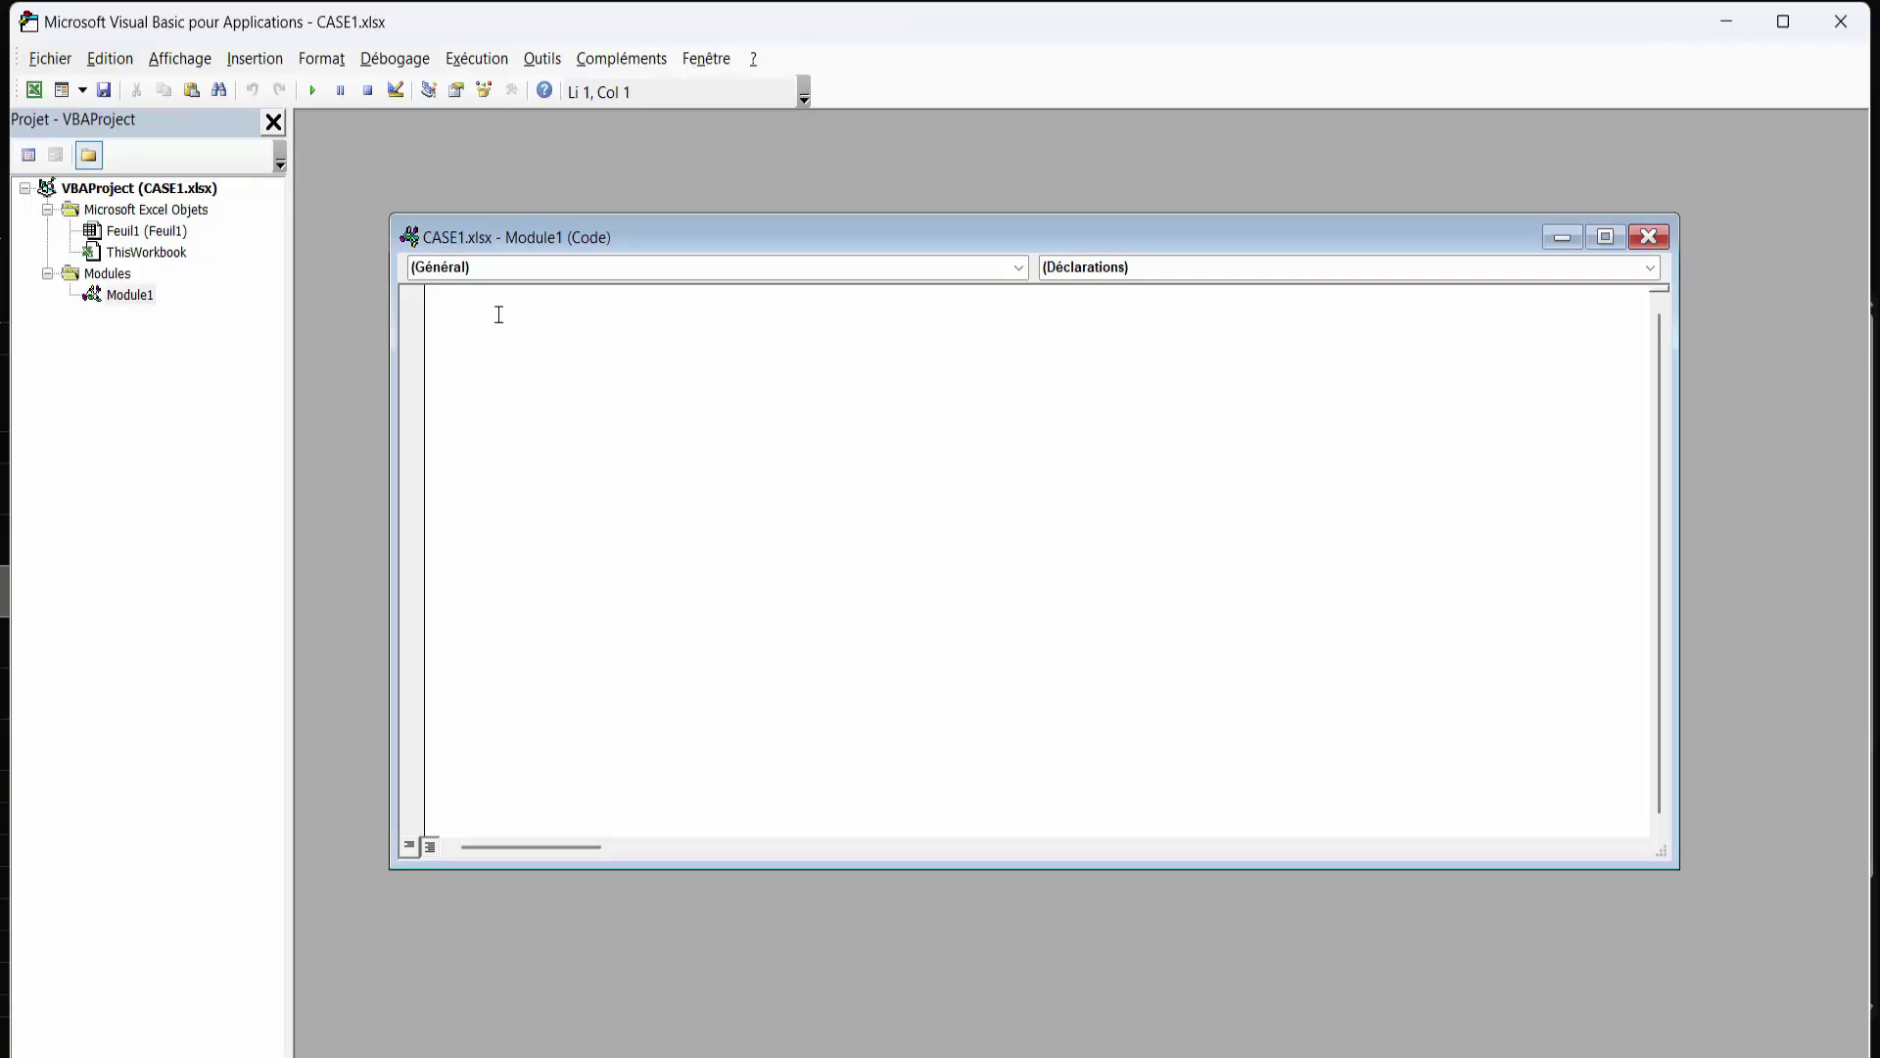
type("Sub DecocherCases()     Dim cell As Range     For Each cell In Range(\"B2:H10\") ' Adapter à ta plage de cases à cocher         If cell.Value = True Then             cell.Value = False         End If     Next cell End Sub")
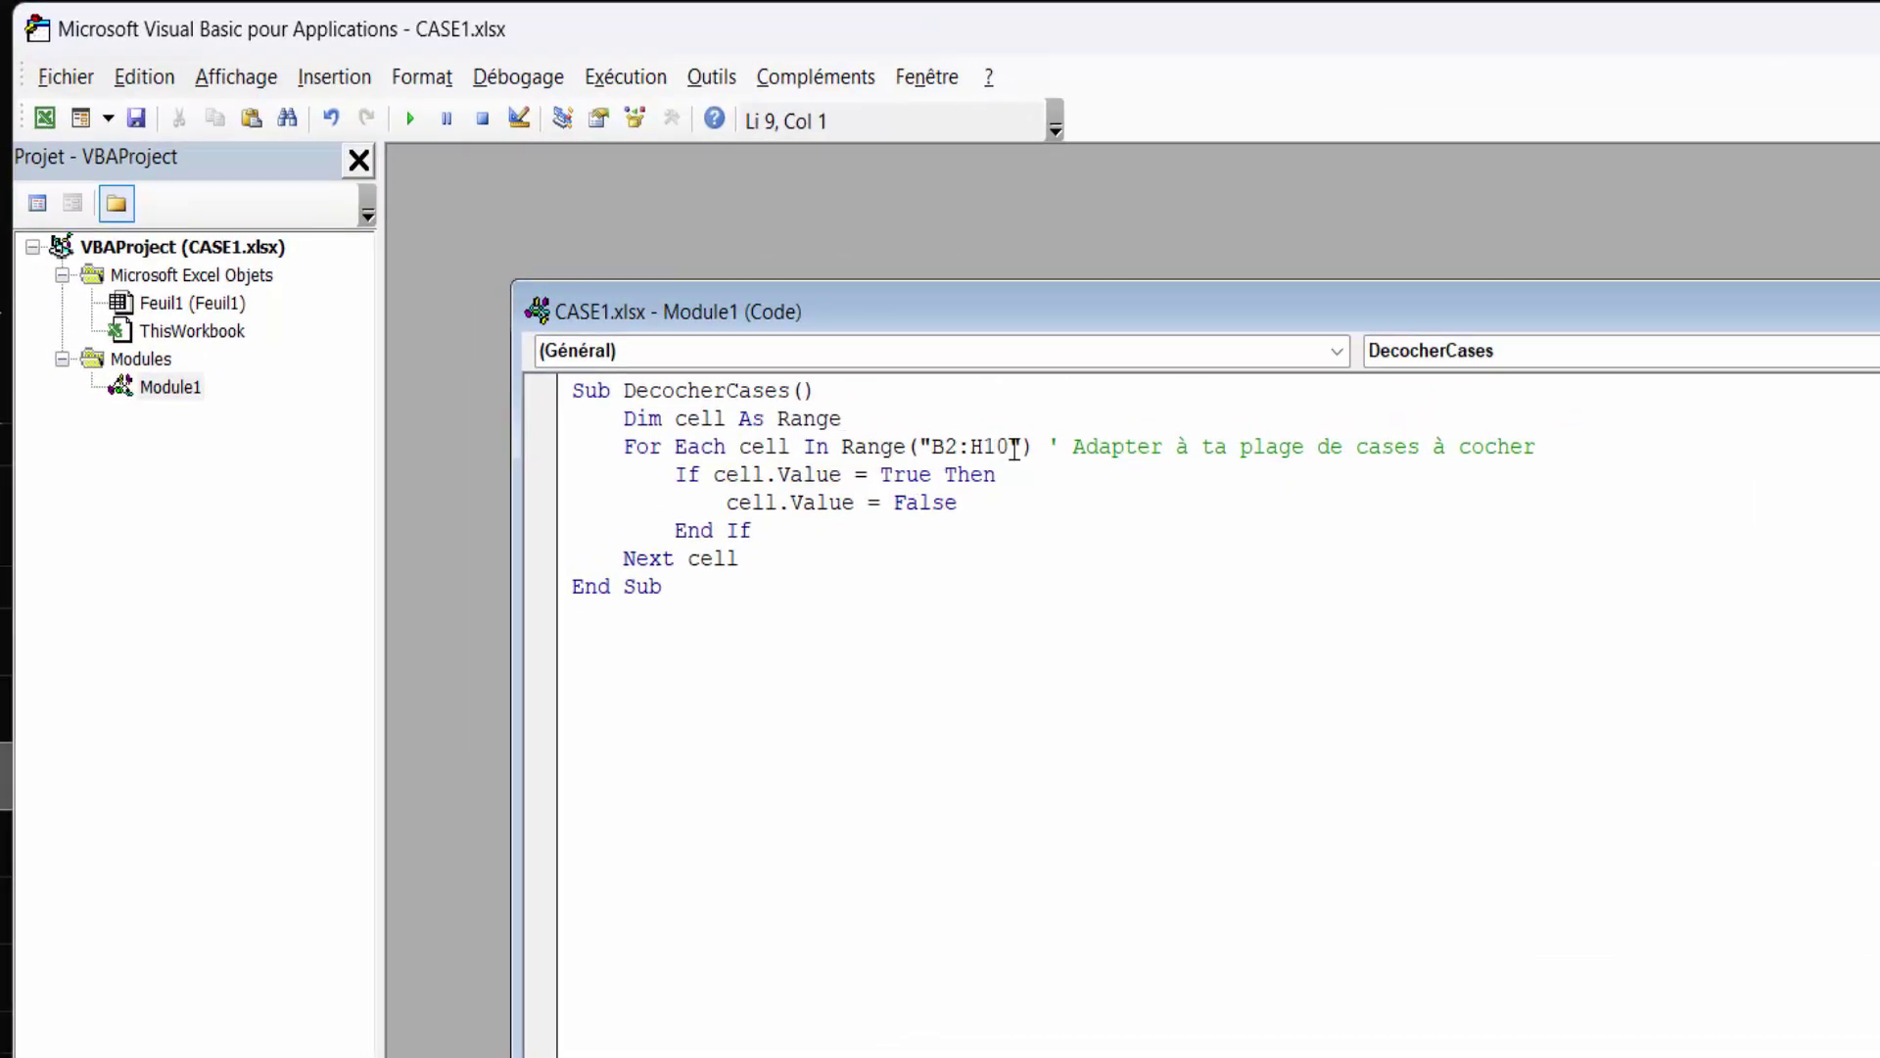
Change the macro's range reference to C5:I9 and close the editor.
left_click(44, 118)
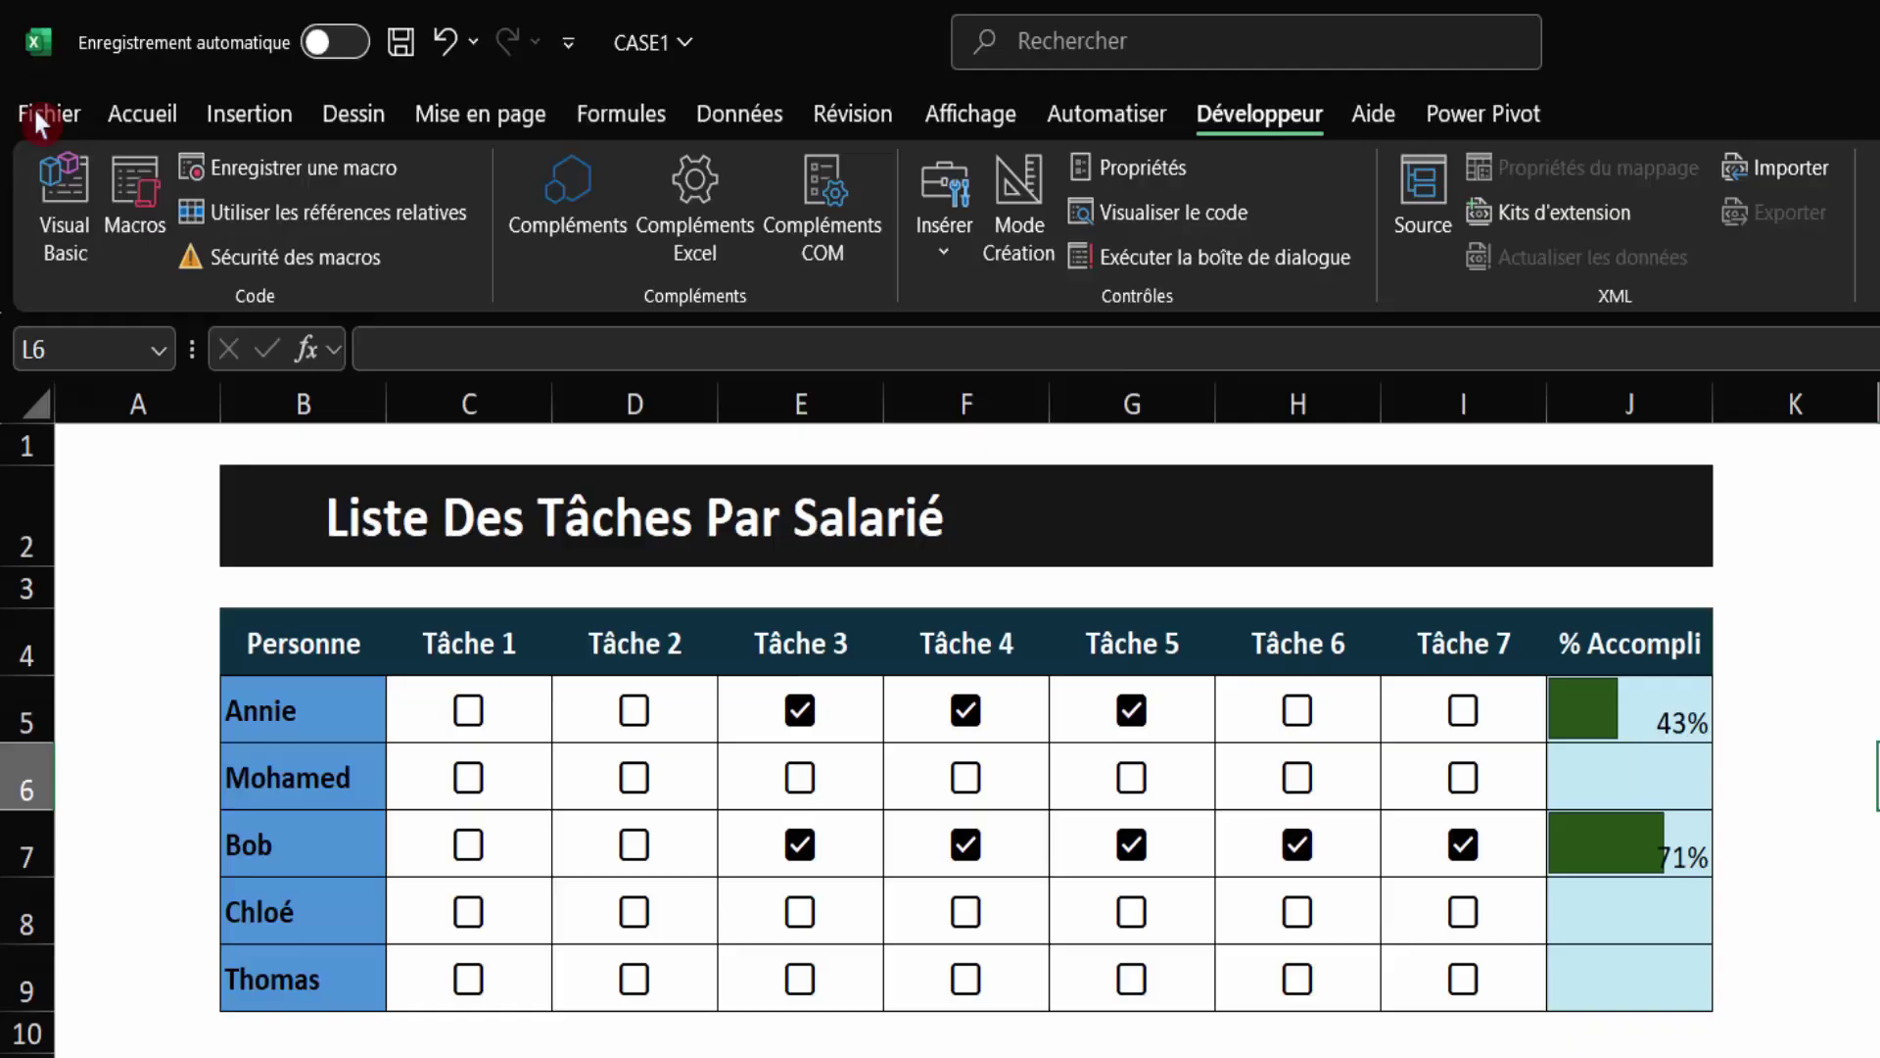
left_click(431, 705)
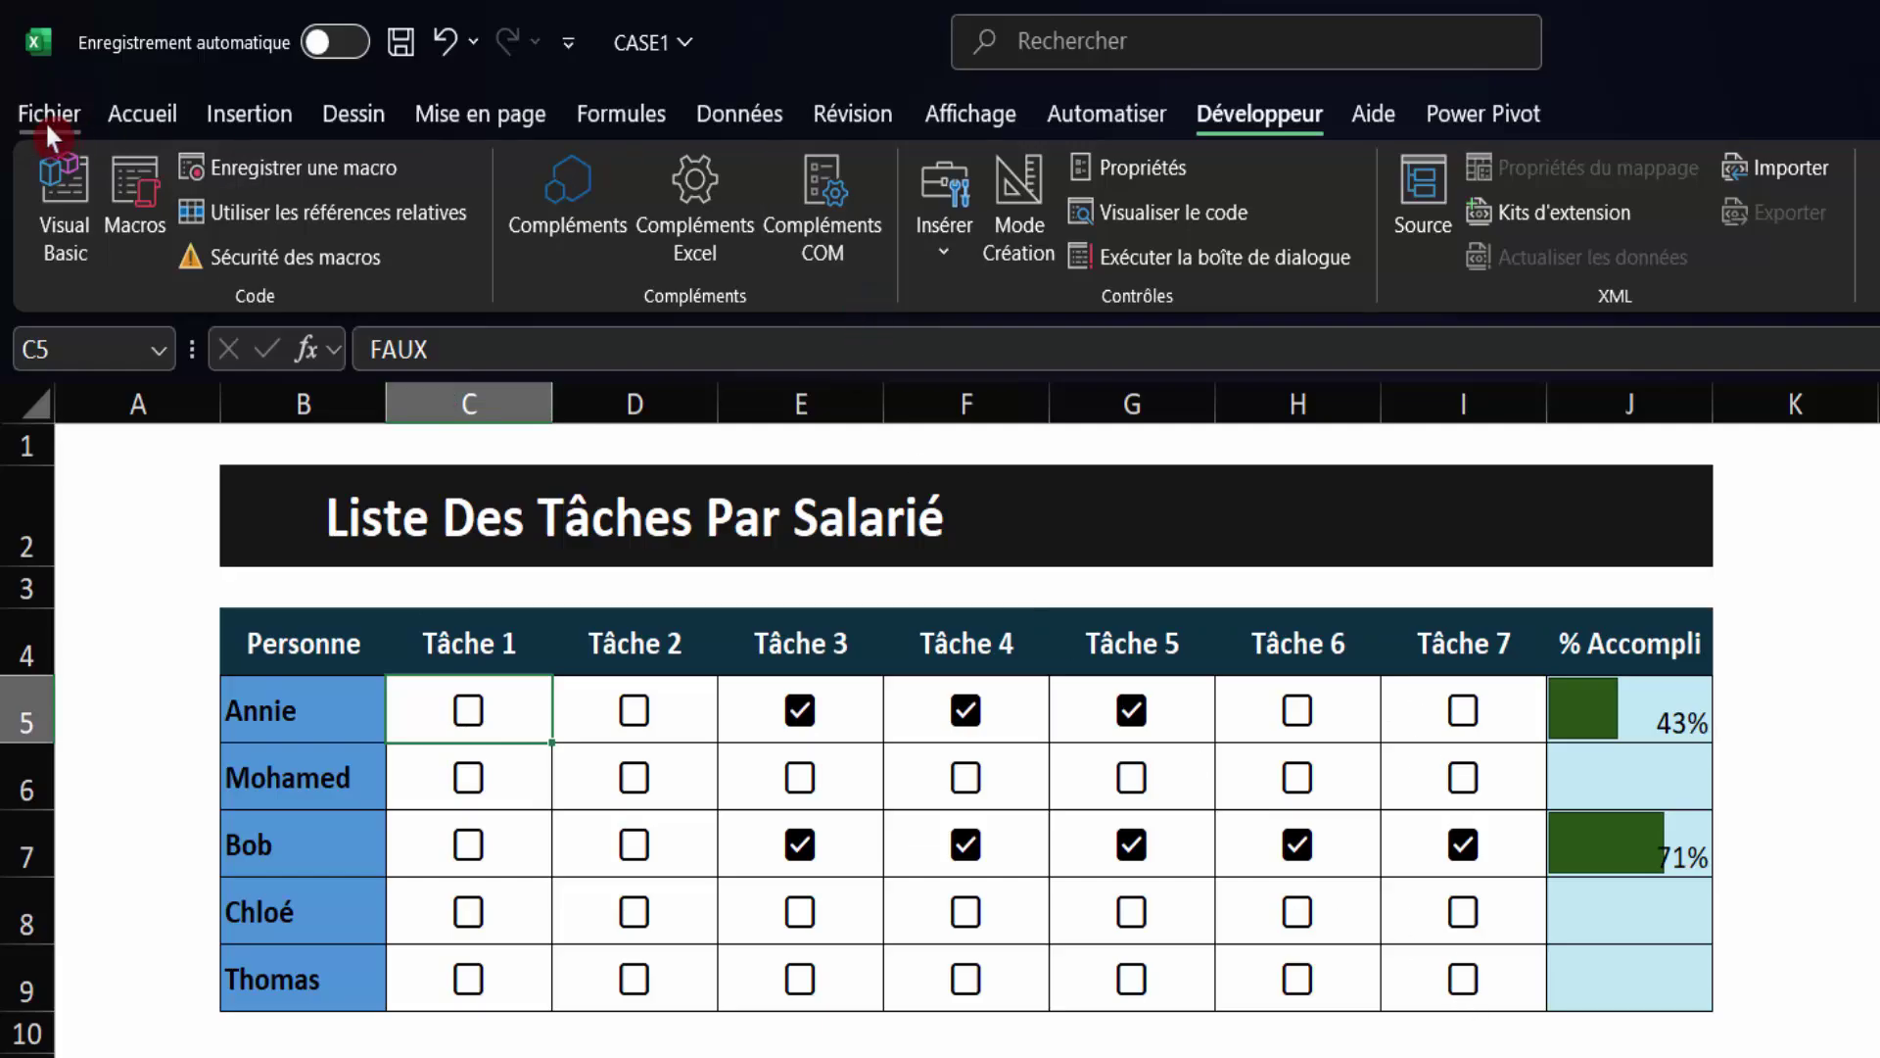
left_click(51, 186)
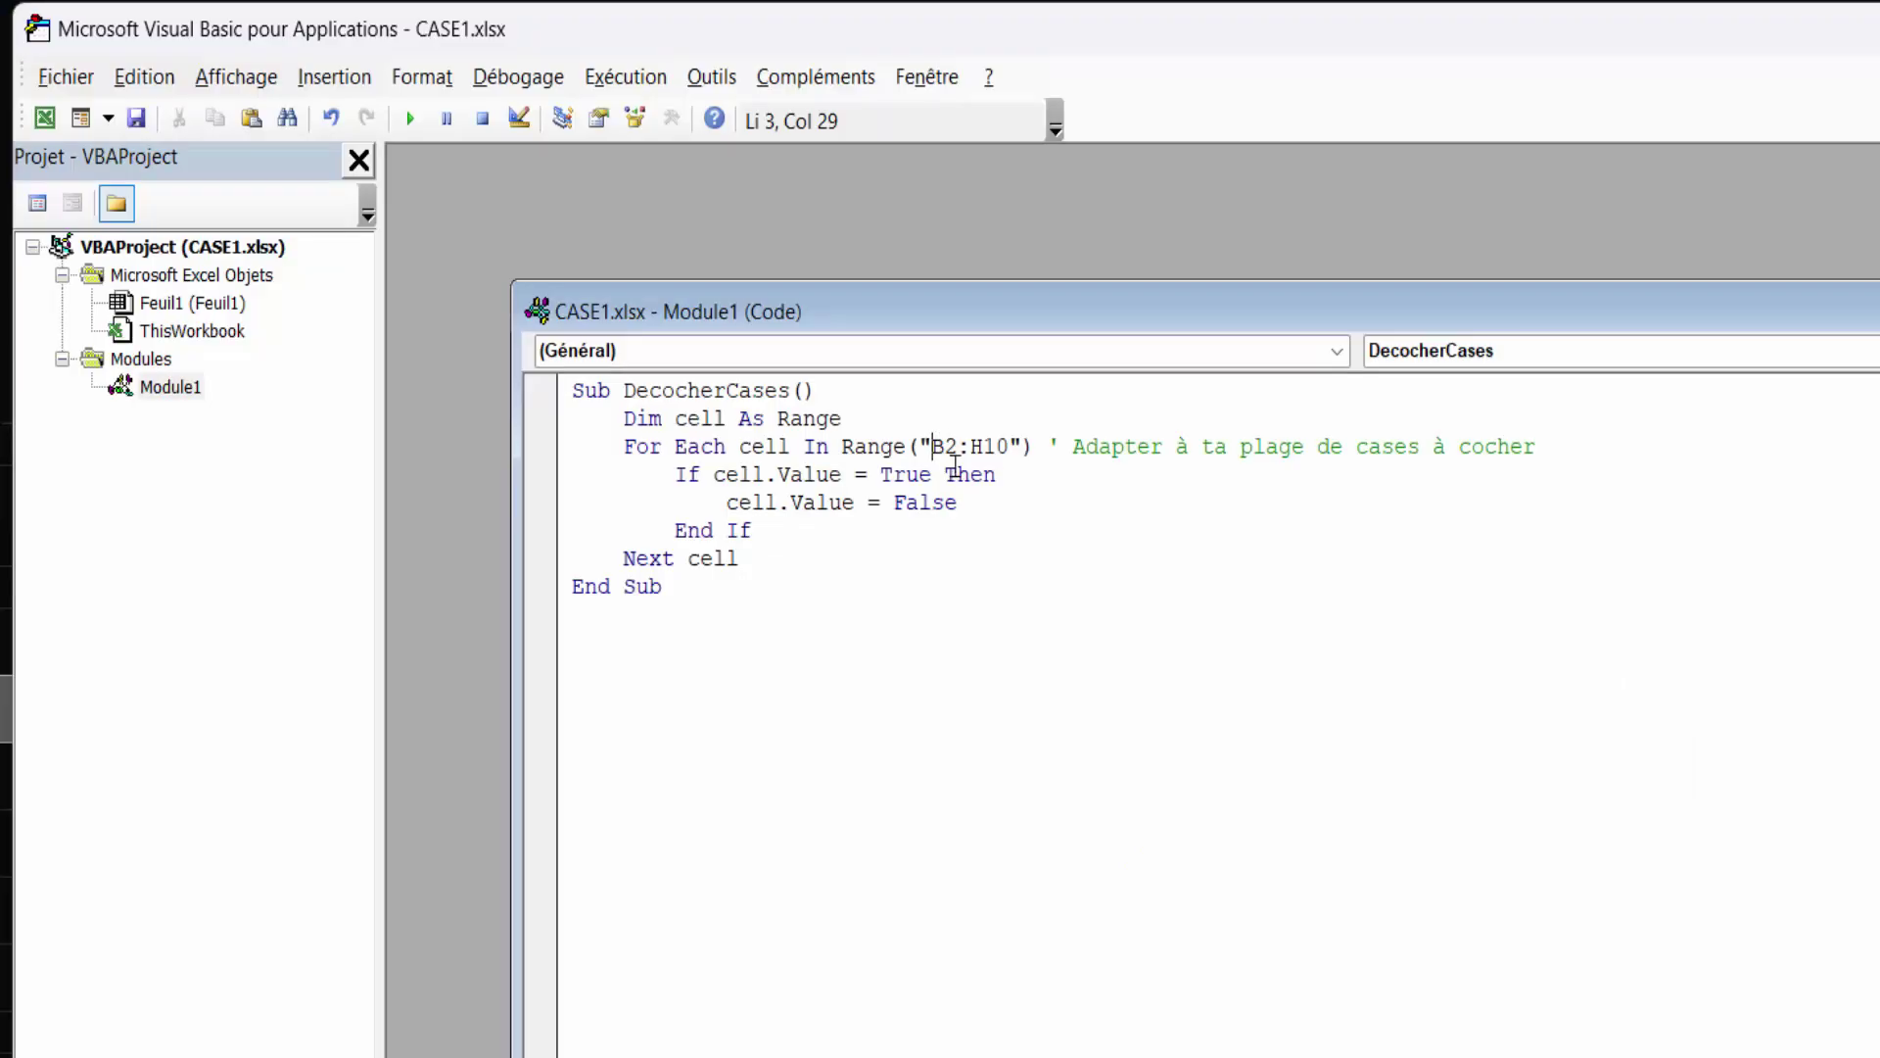
key("Delete")
key("Delete")
key("Delete")
key("Delete")
key("Delete")
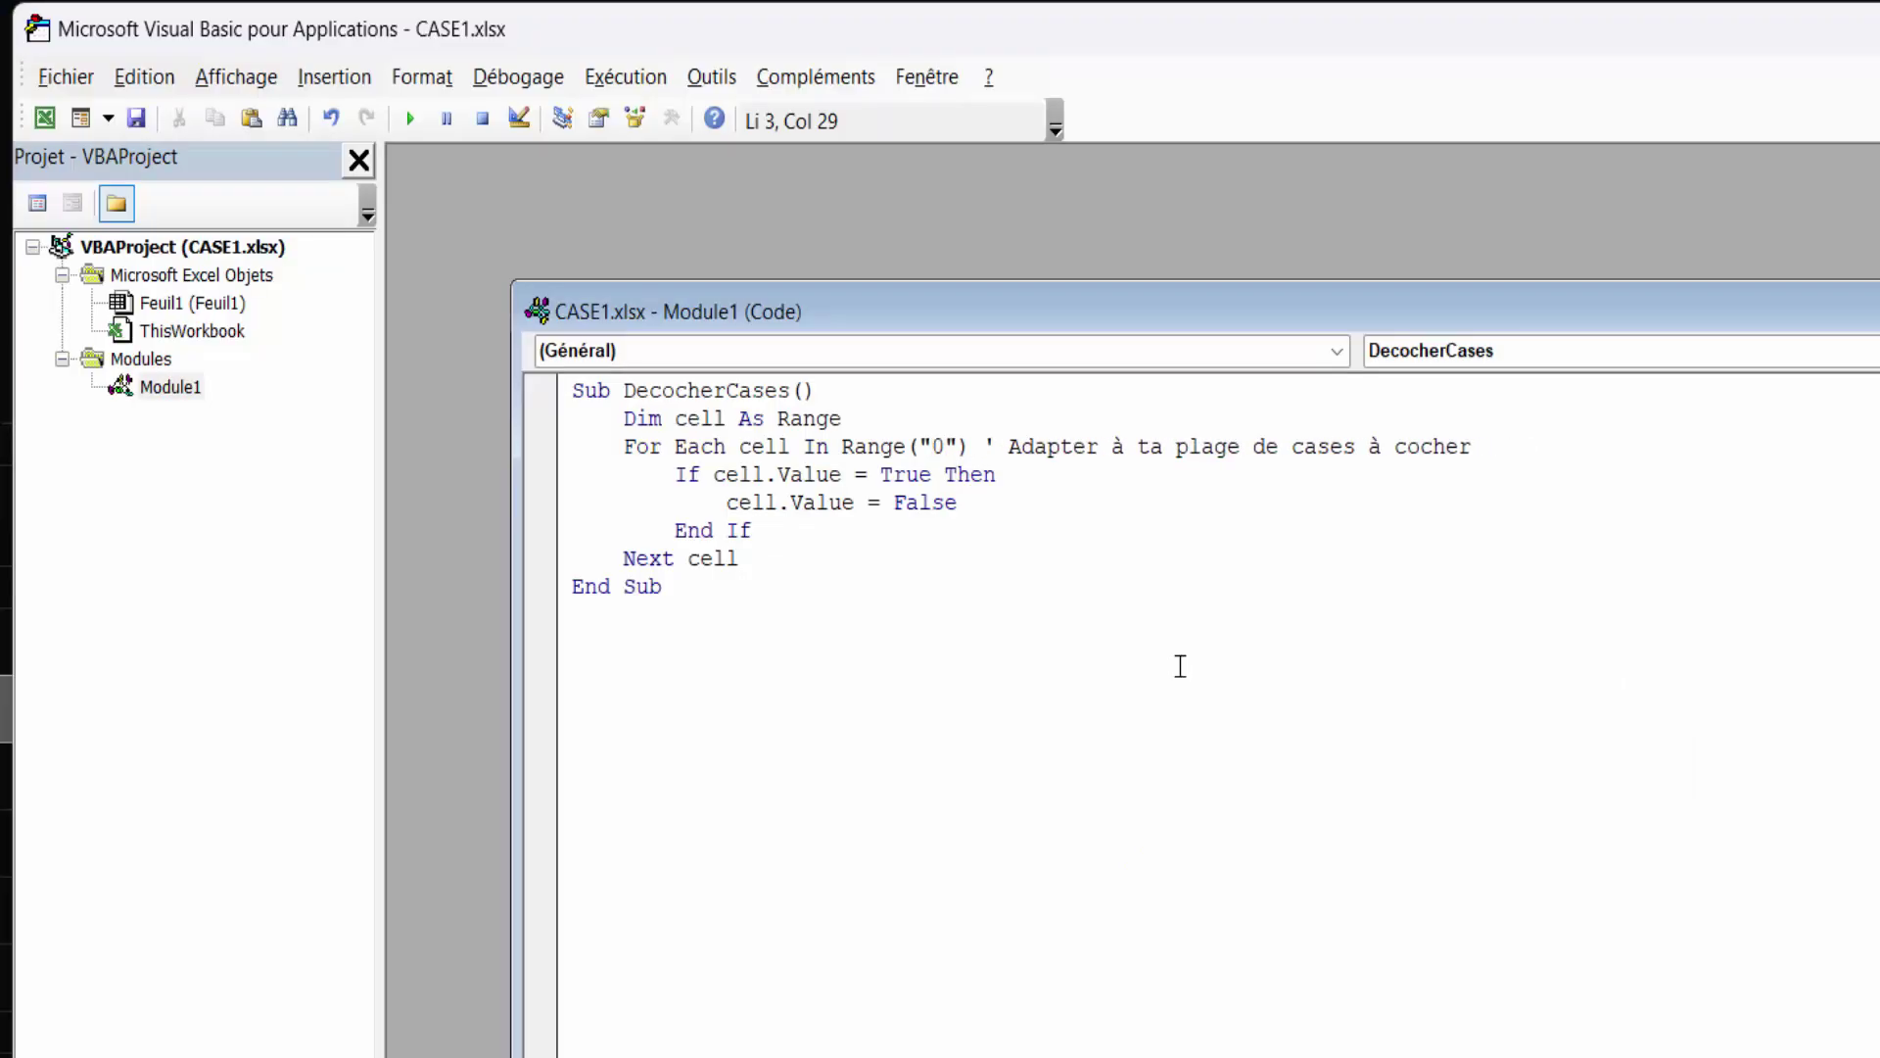
key("Delete")
type("C5:")
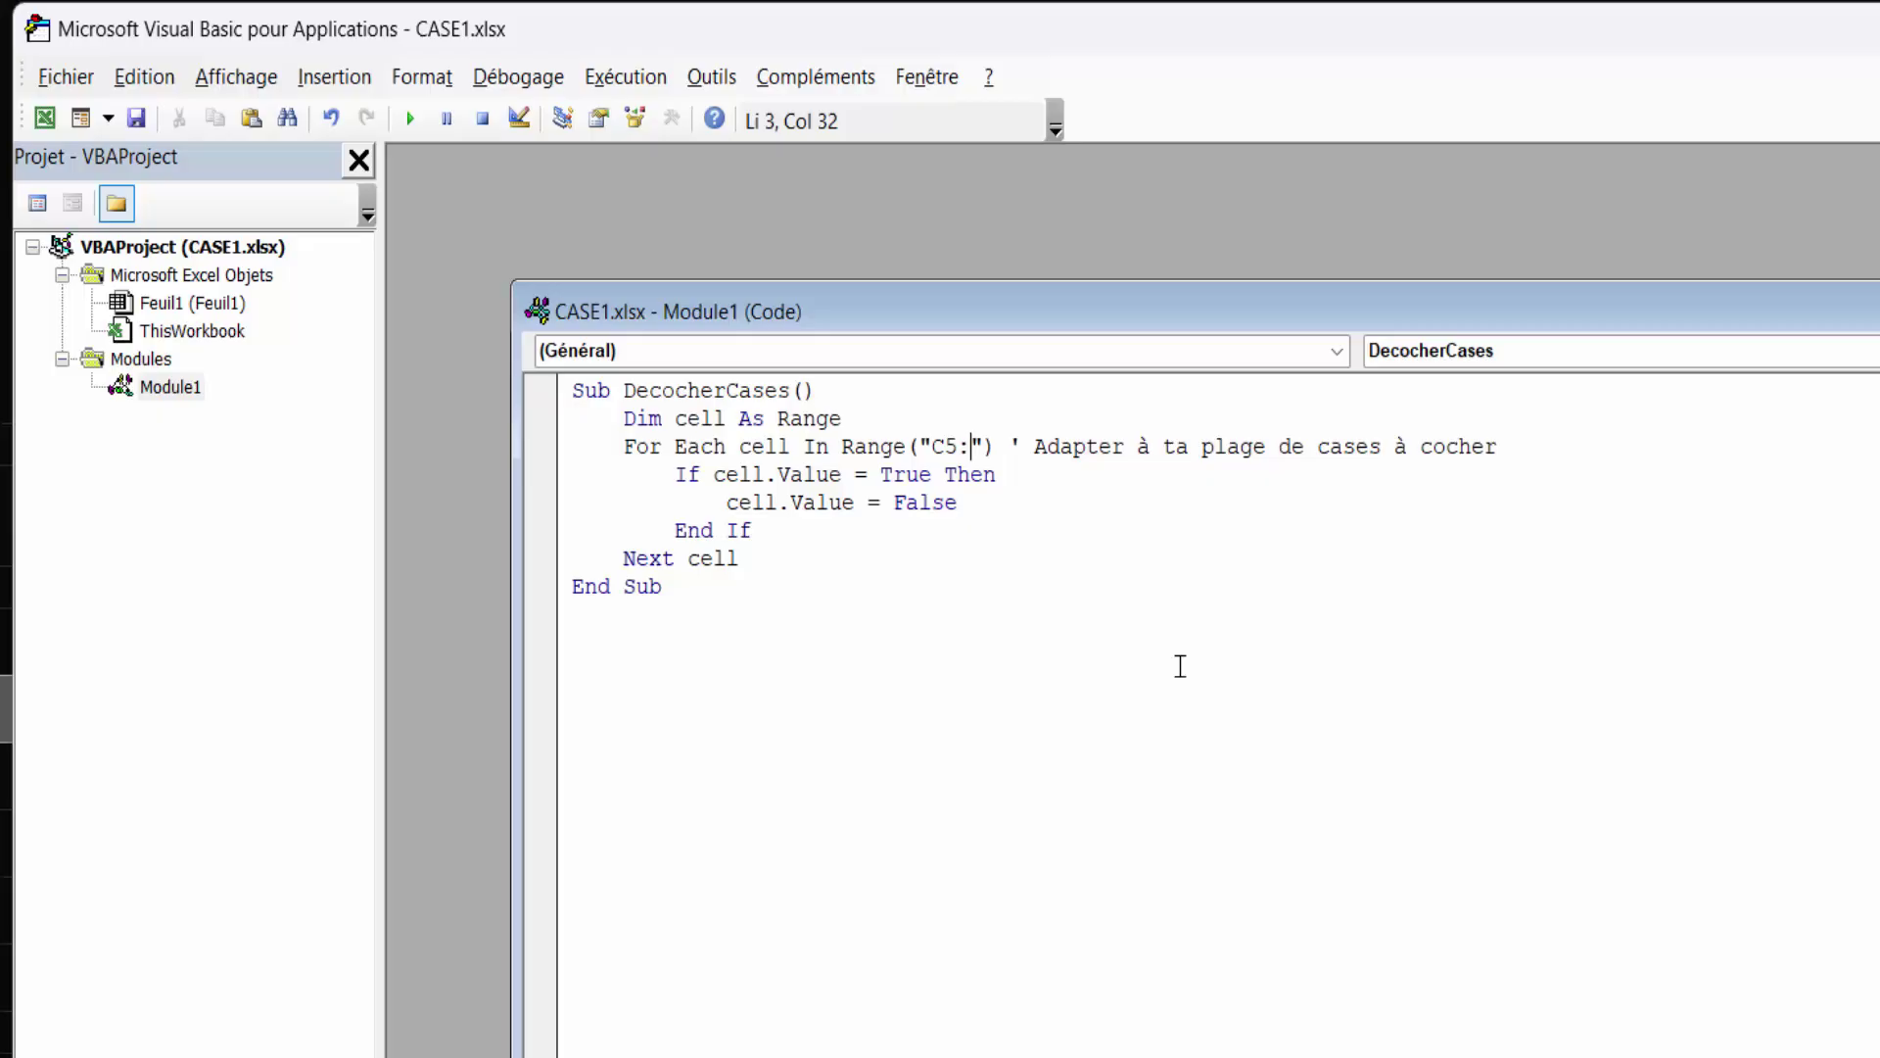
type("I9")
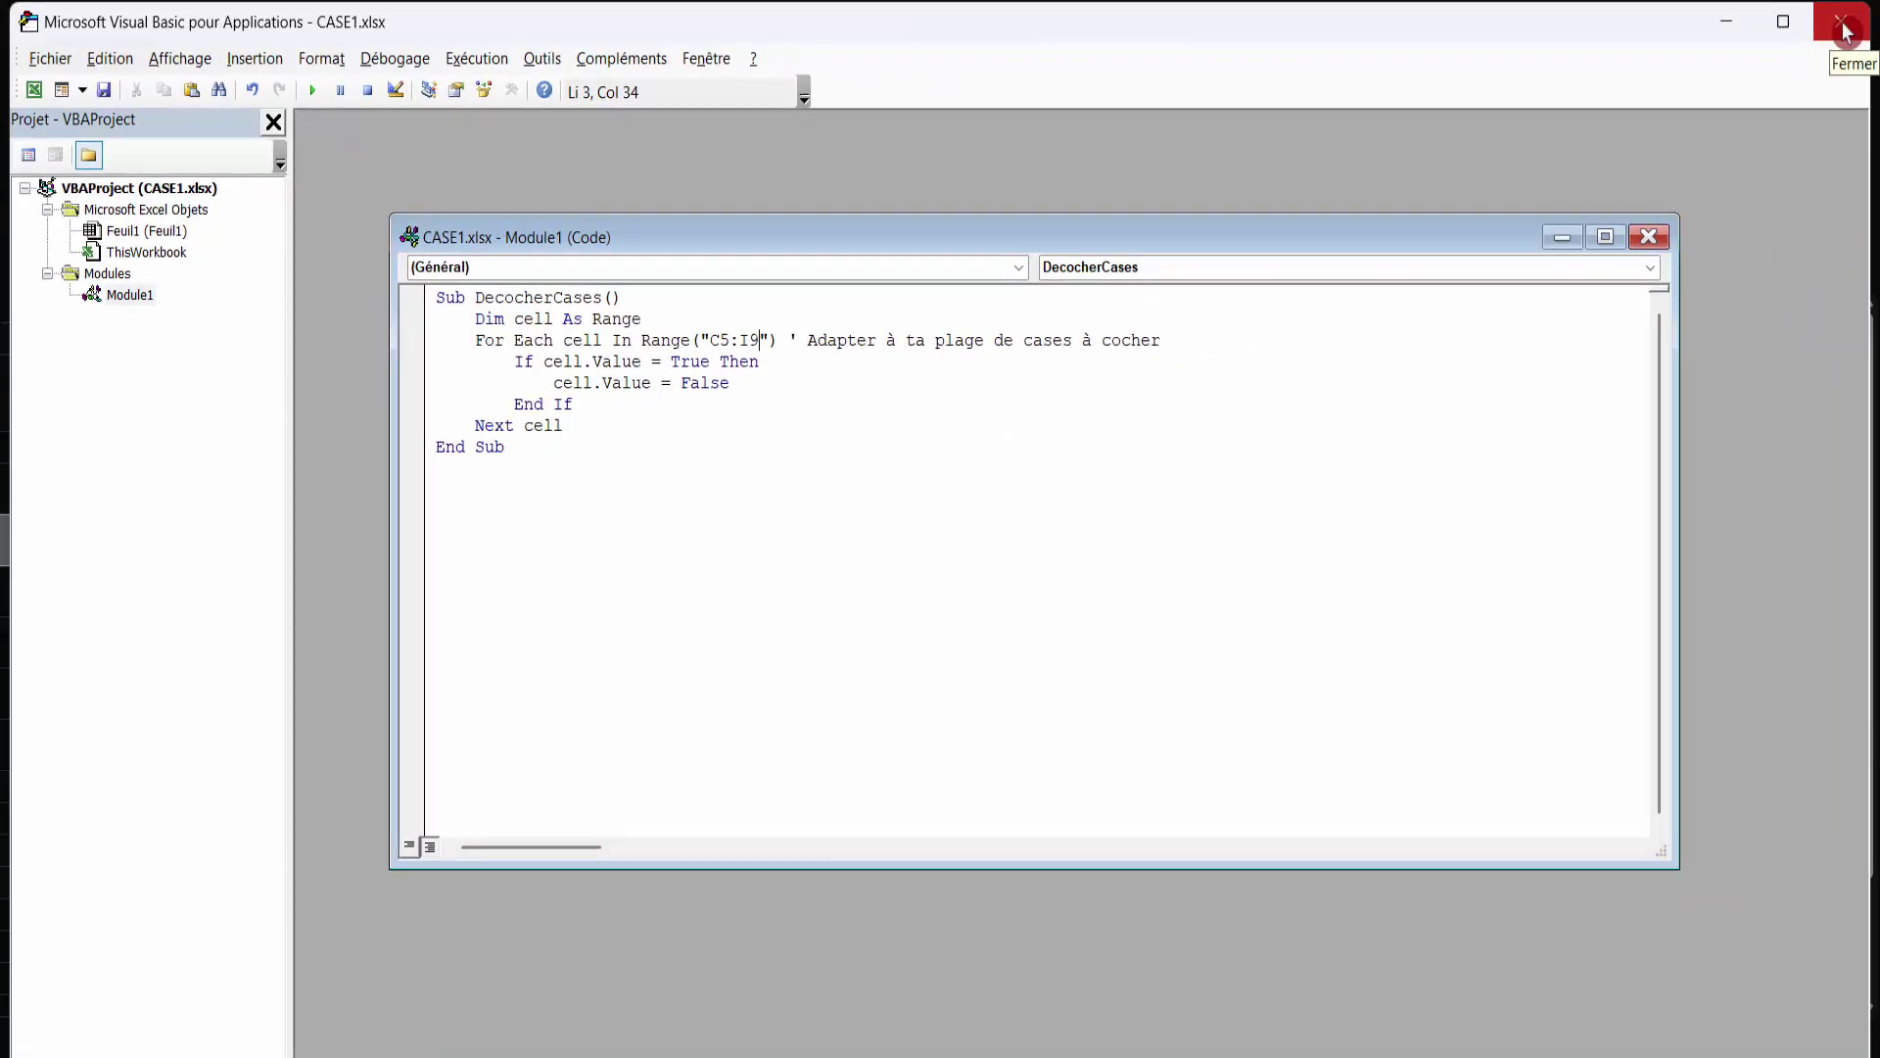
left_click(1843, 31)
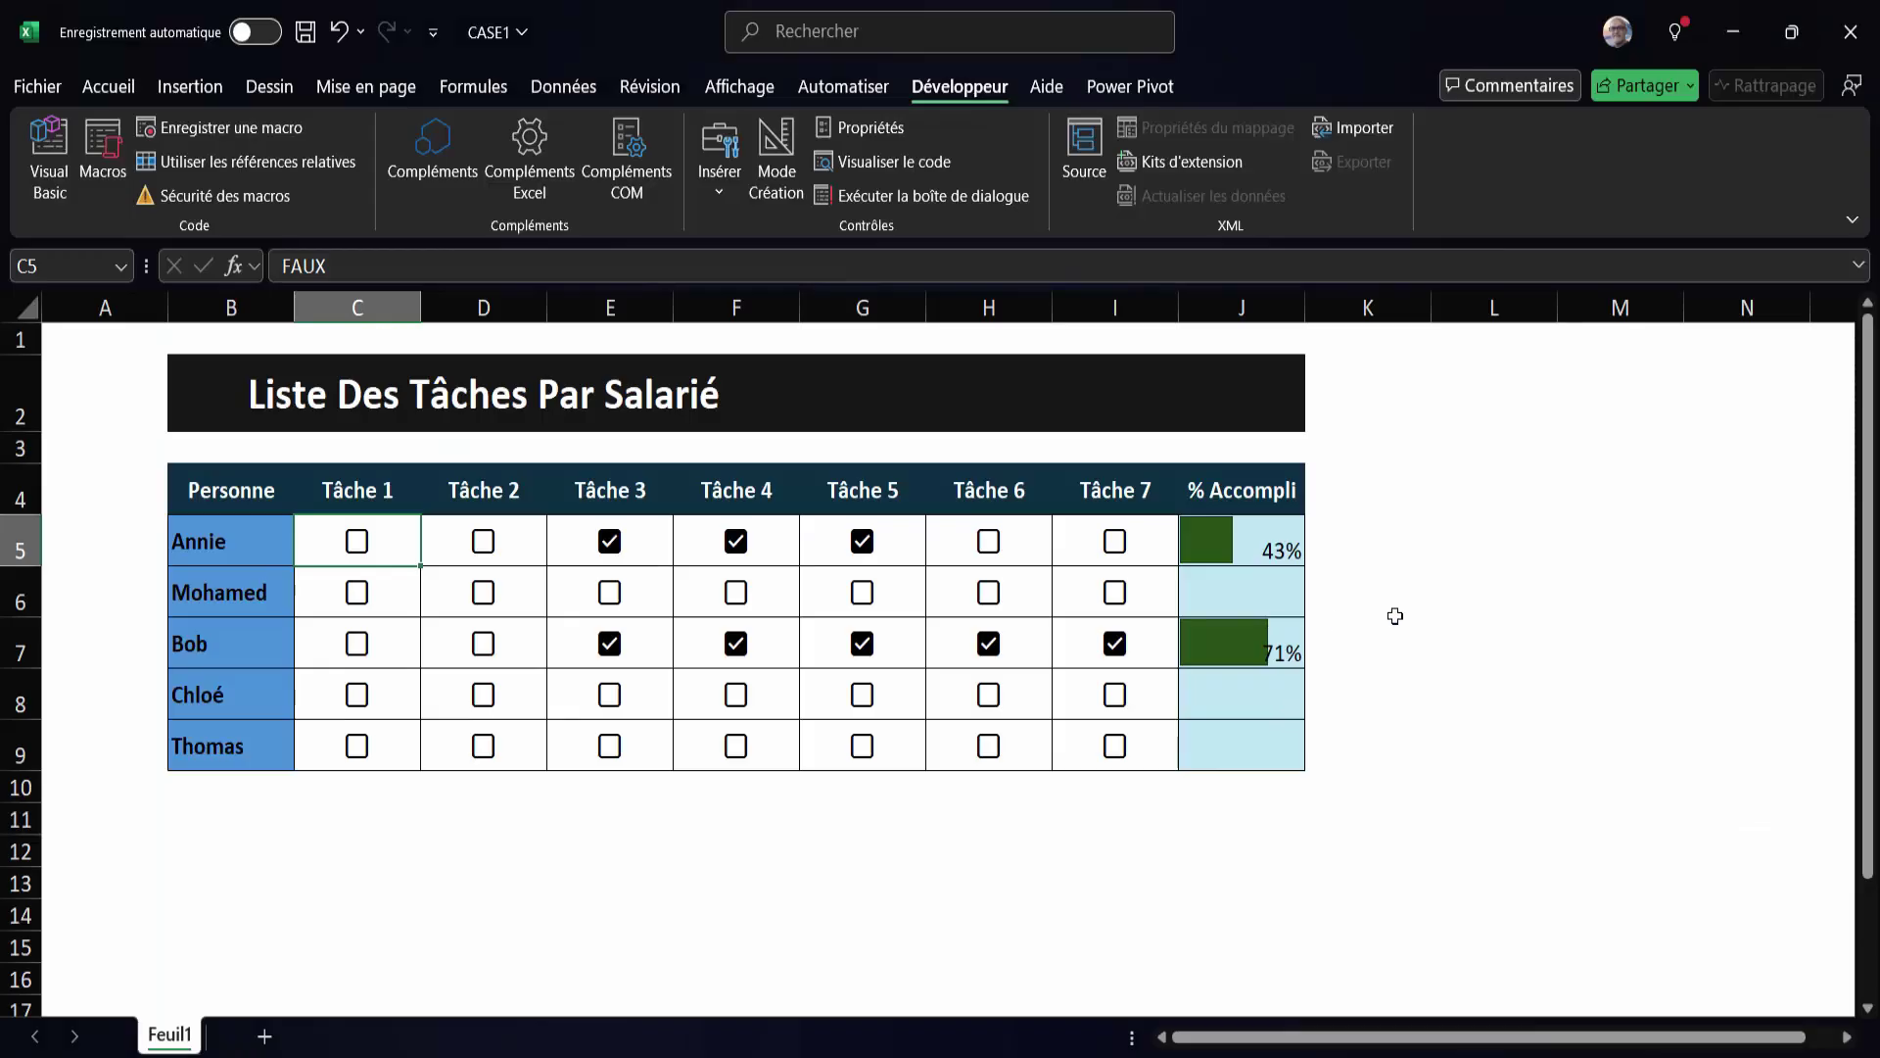
Run DecocherCases from the Macros dialog to clear every checkbox in the table.
left_click(1441, 602)
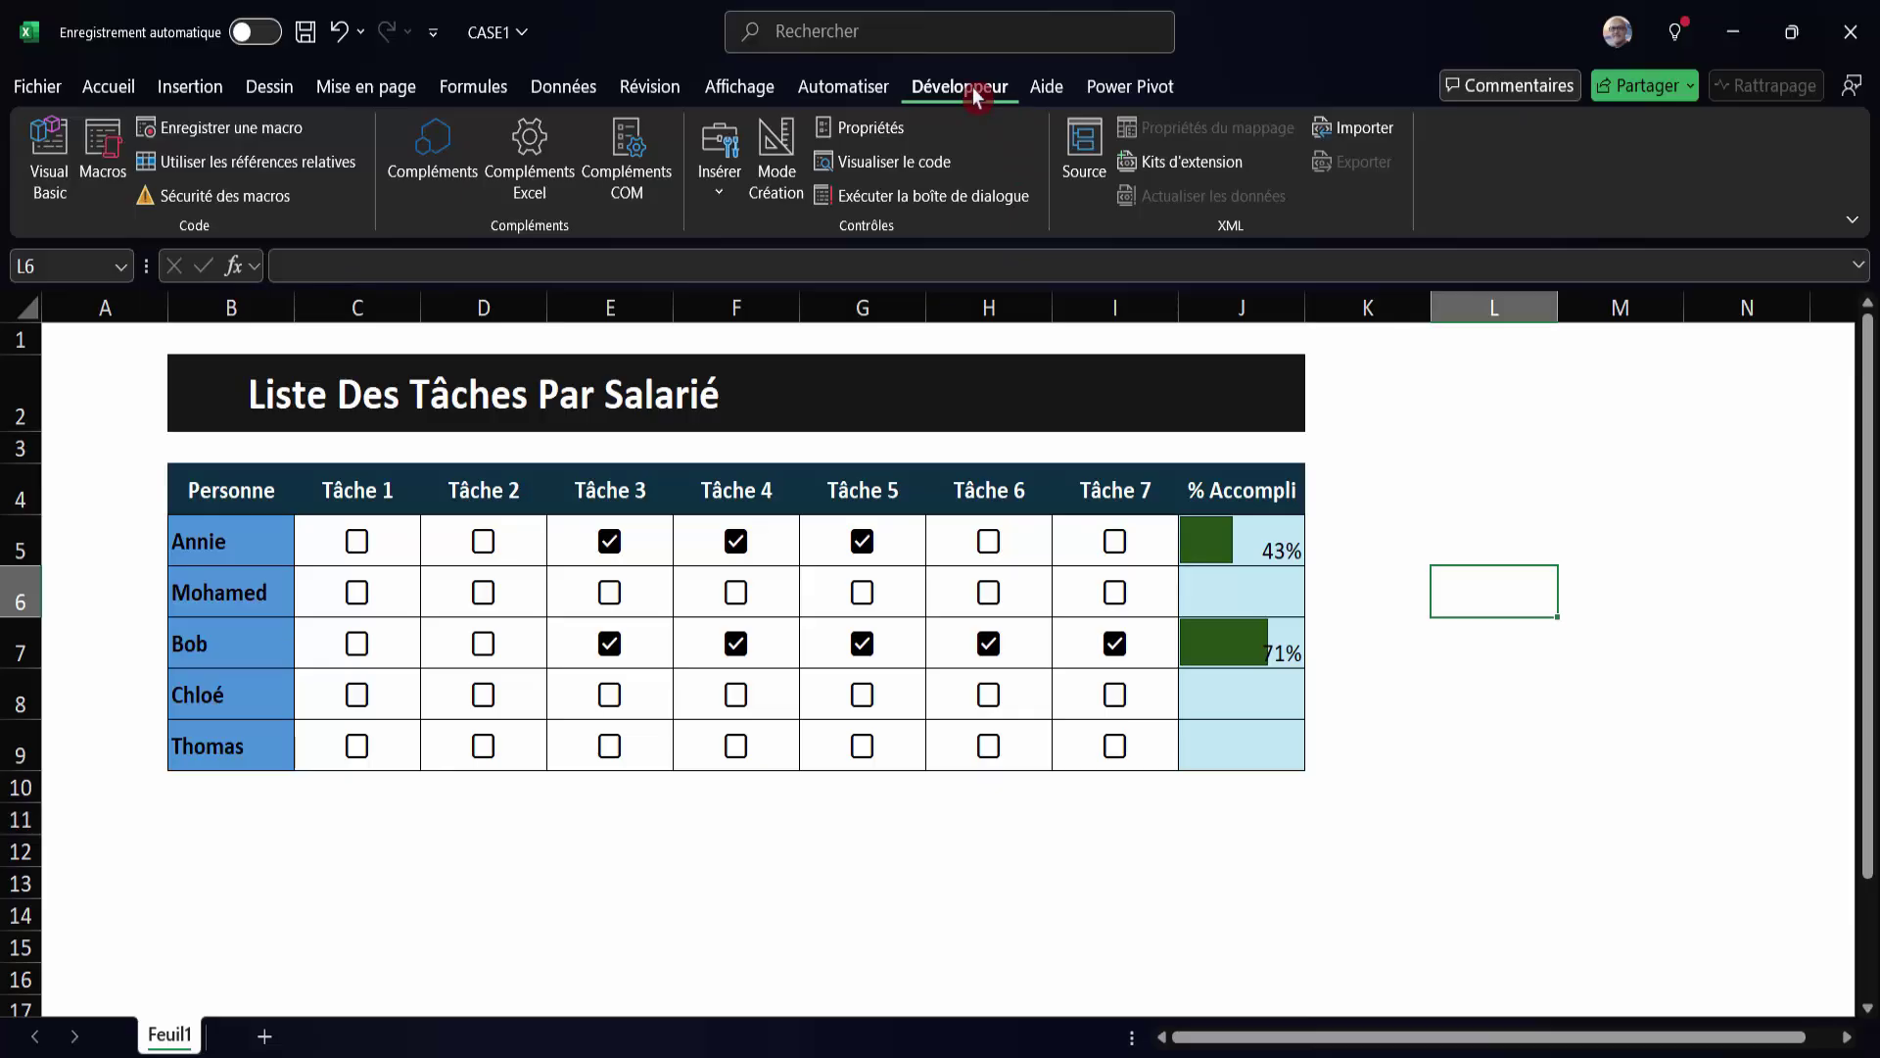
left_click(103, 157)
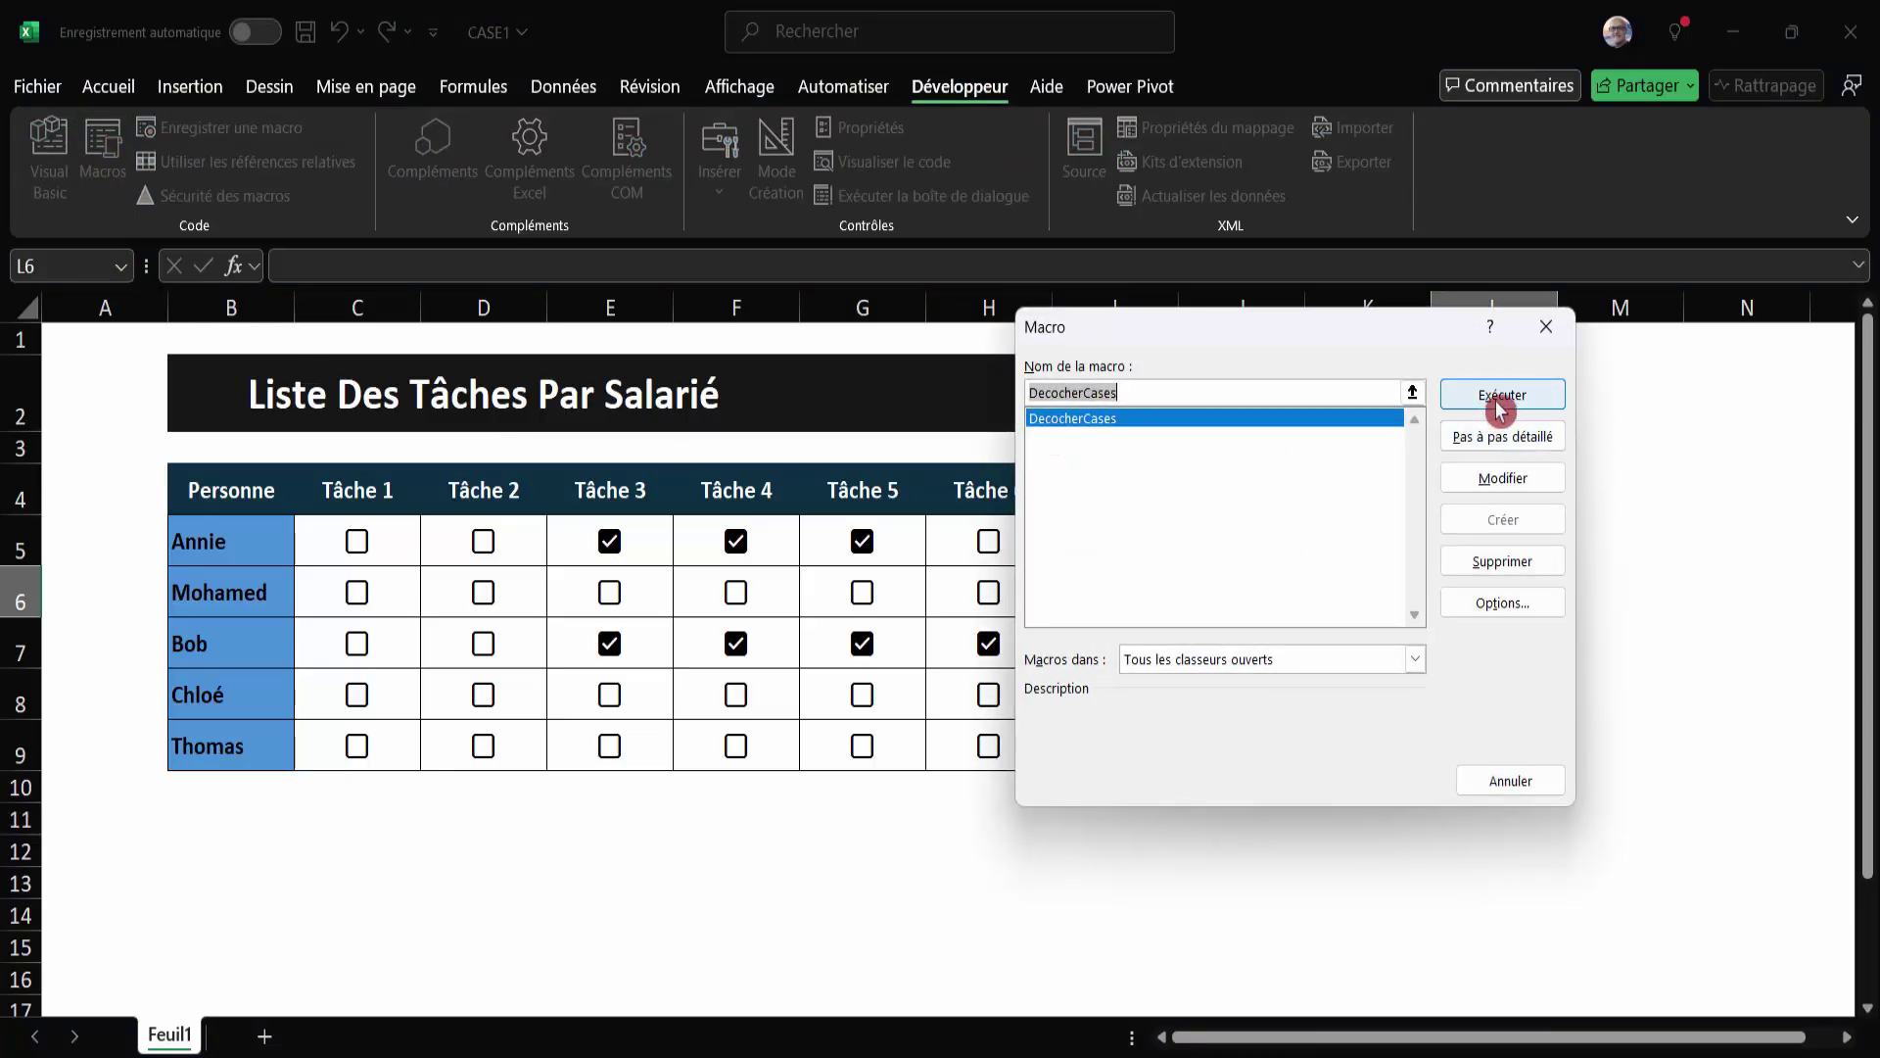
left_click_drag(1380, 345, 1611, 447)
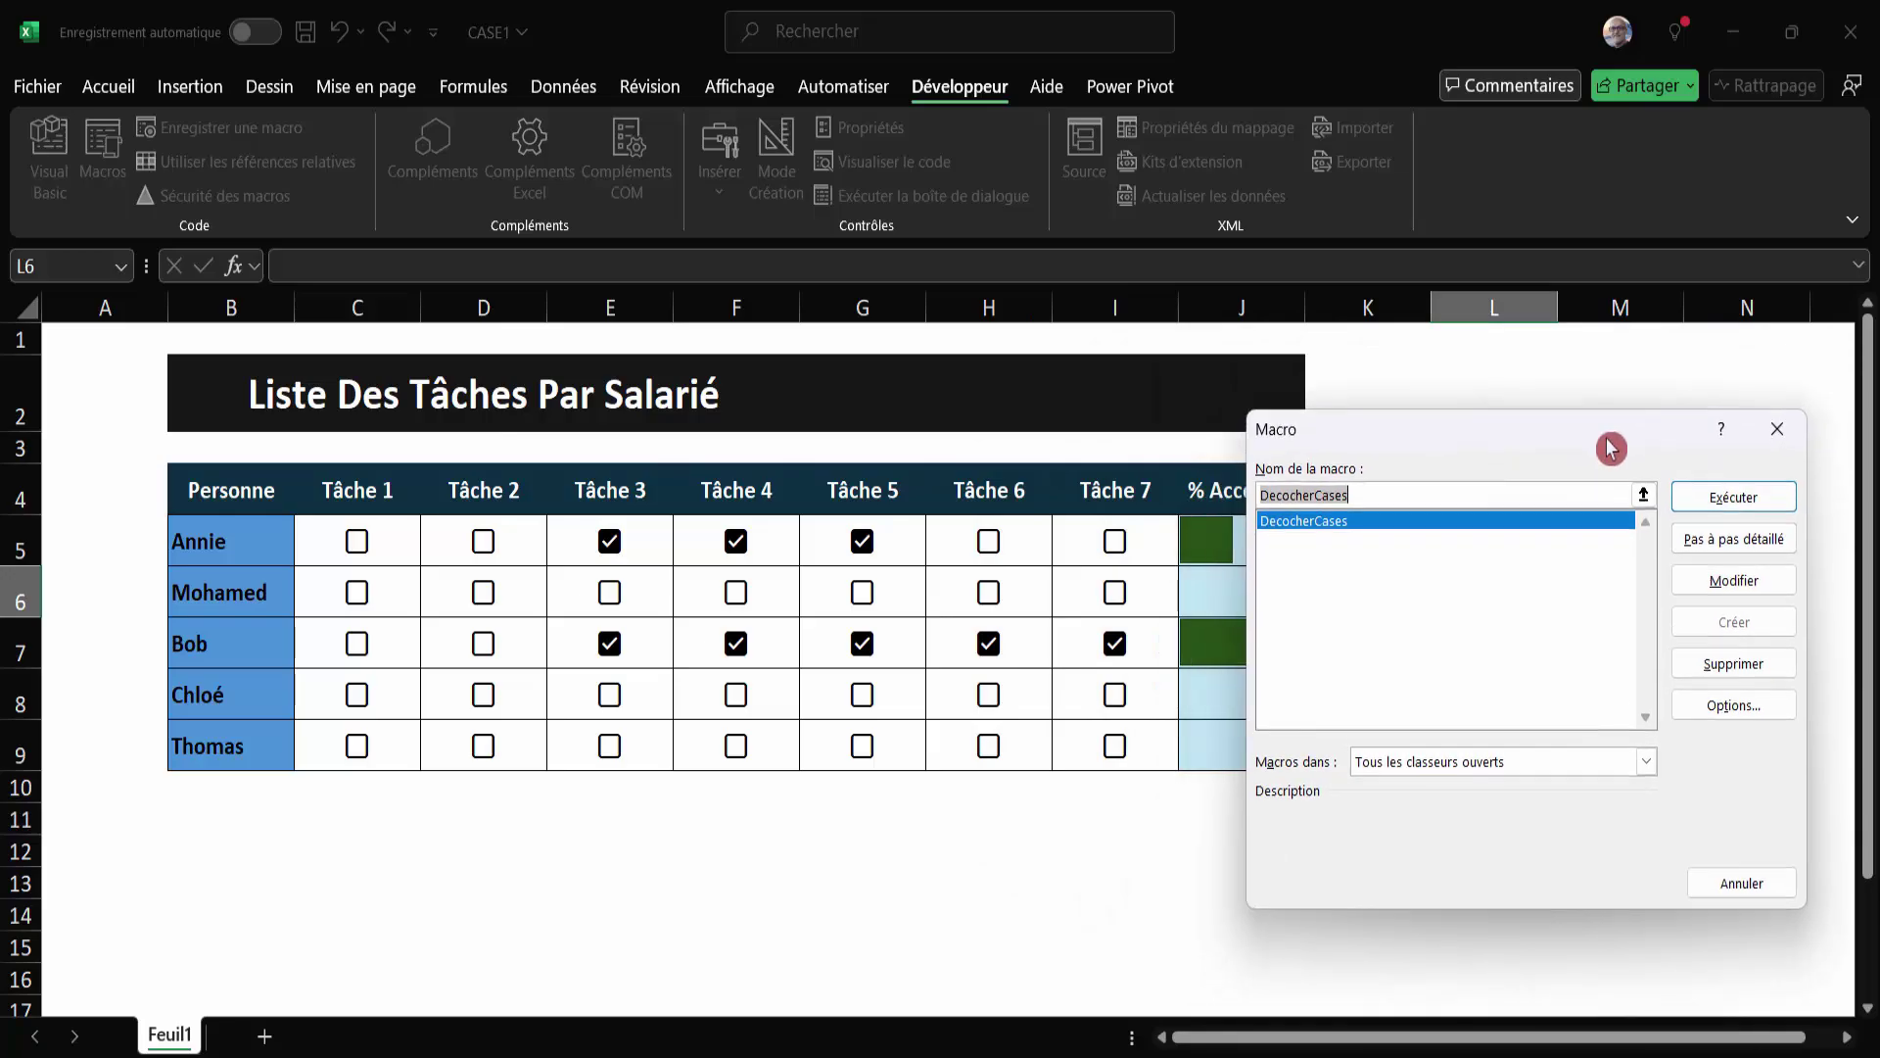
left_click(1748, 499)
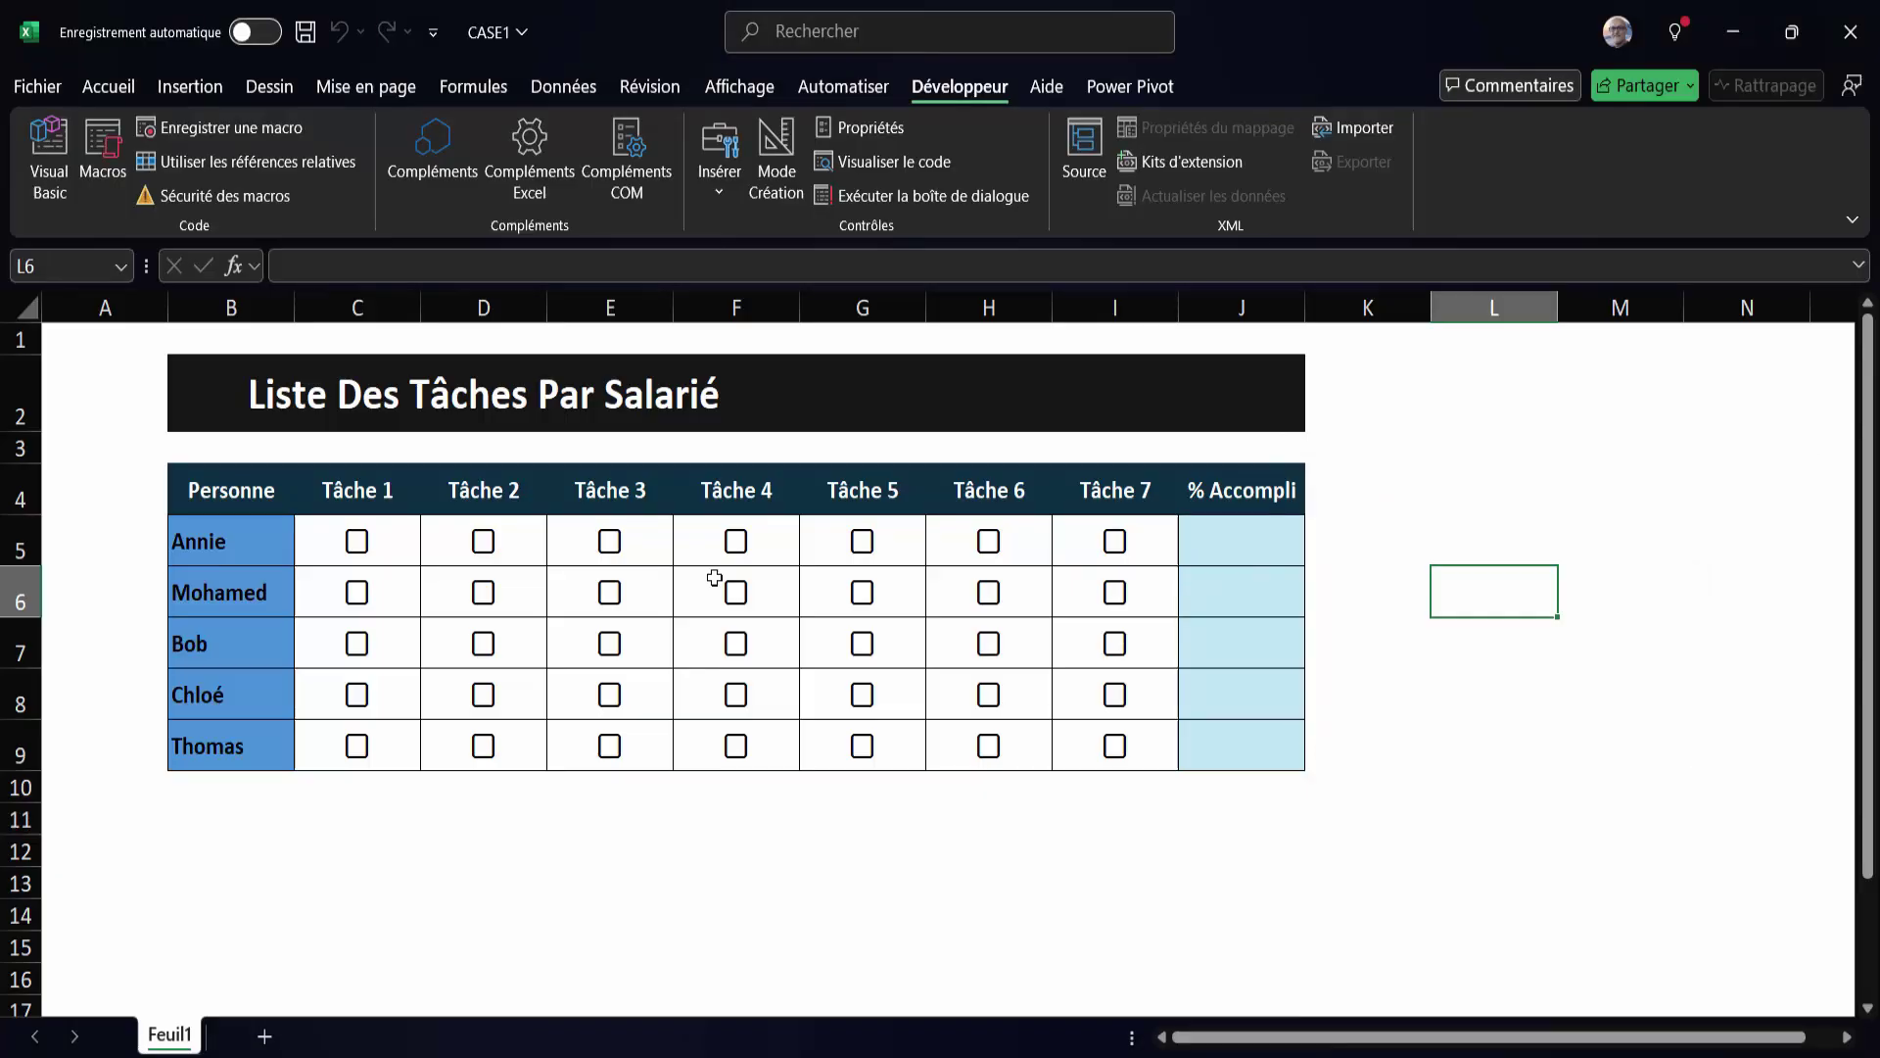
left_click(1611, 379)
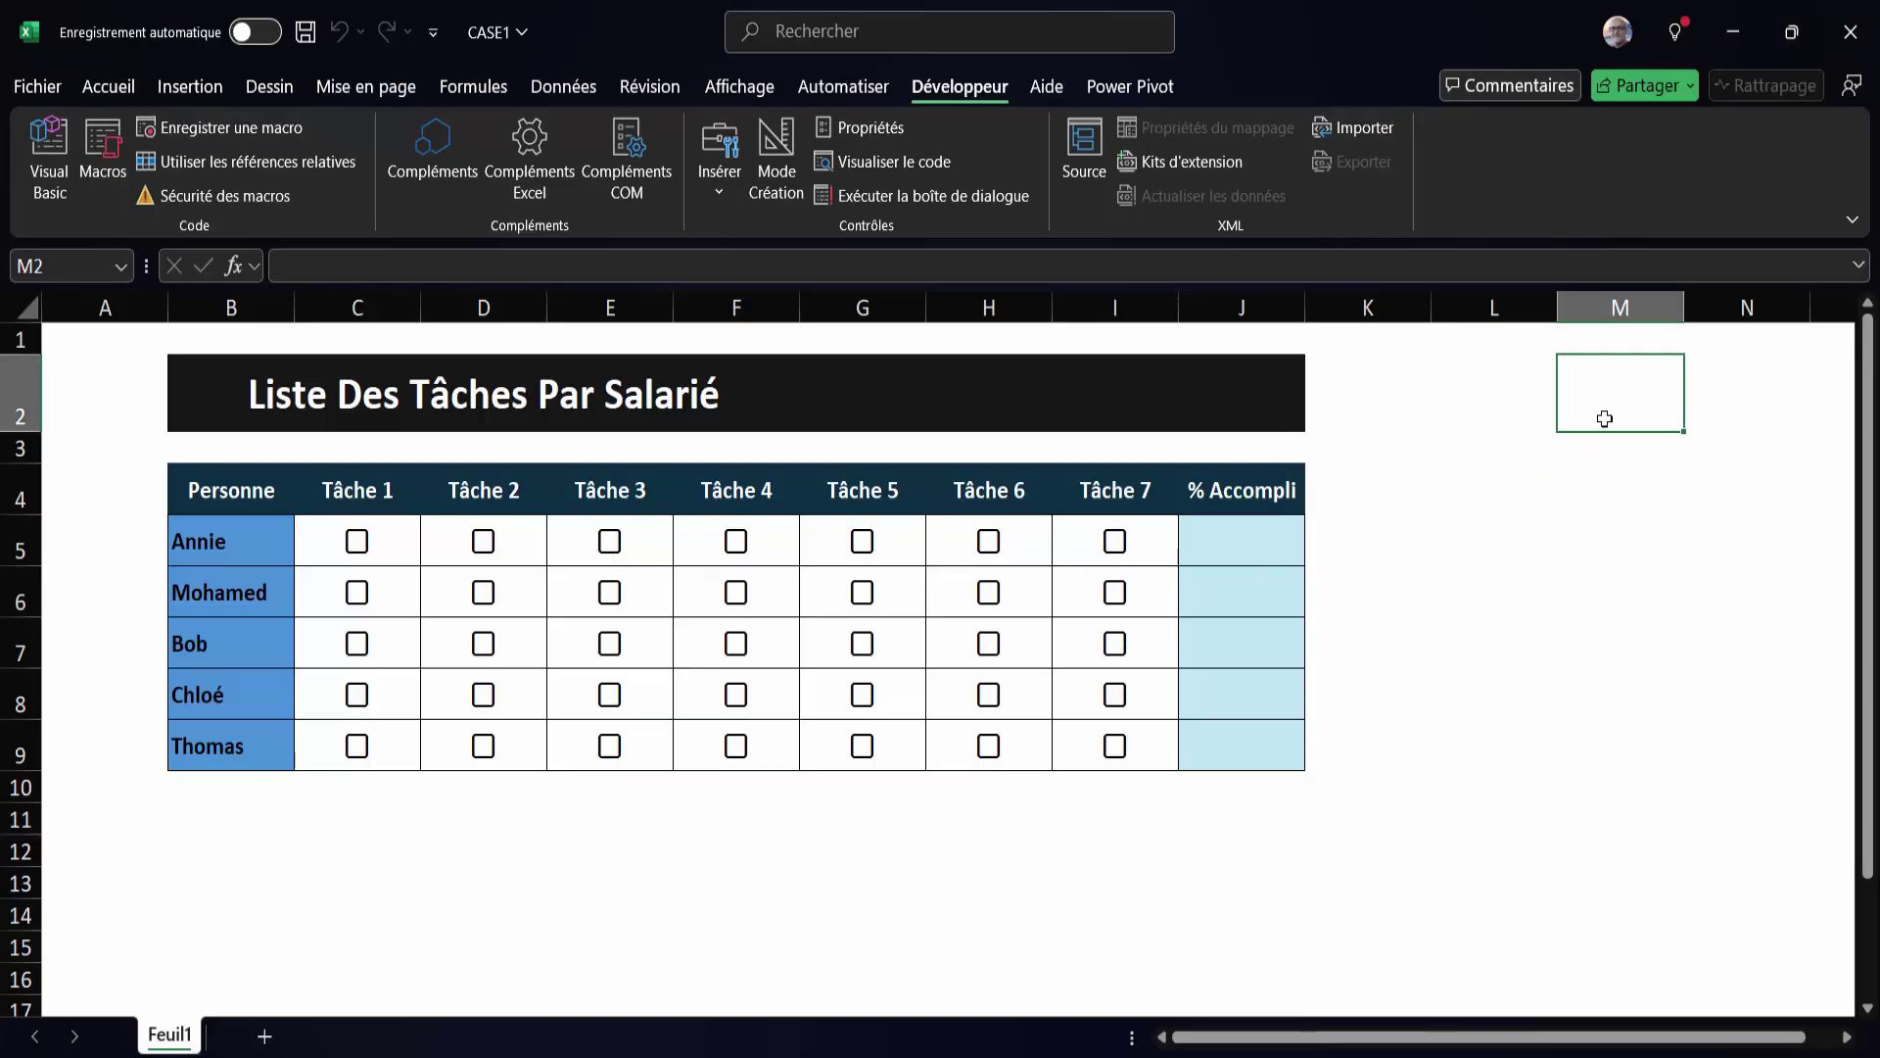
Draw a rectangle over H2:I2 in the title banner with white fill and white outline.
left_click(190, 88)
left_click(428, 200)
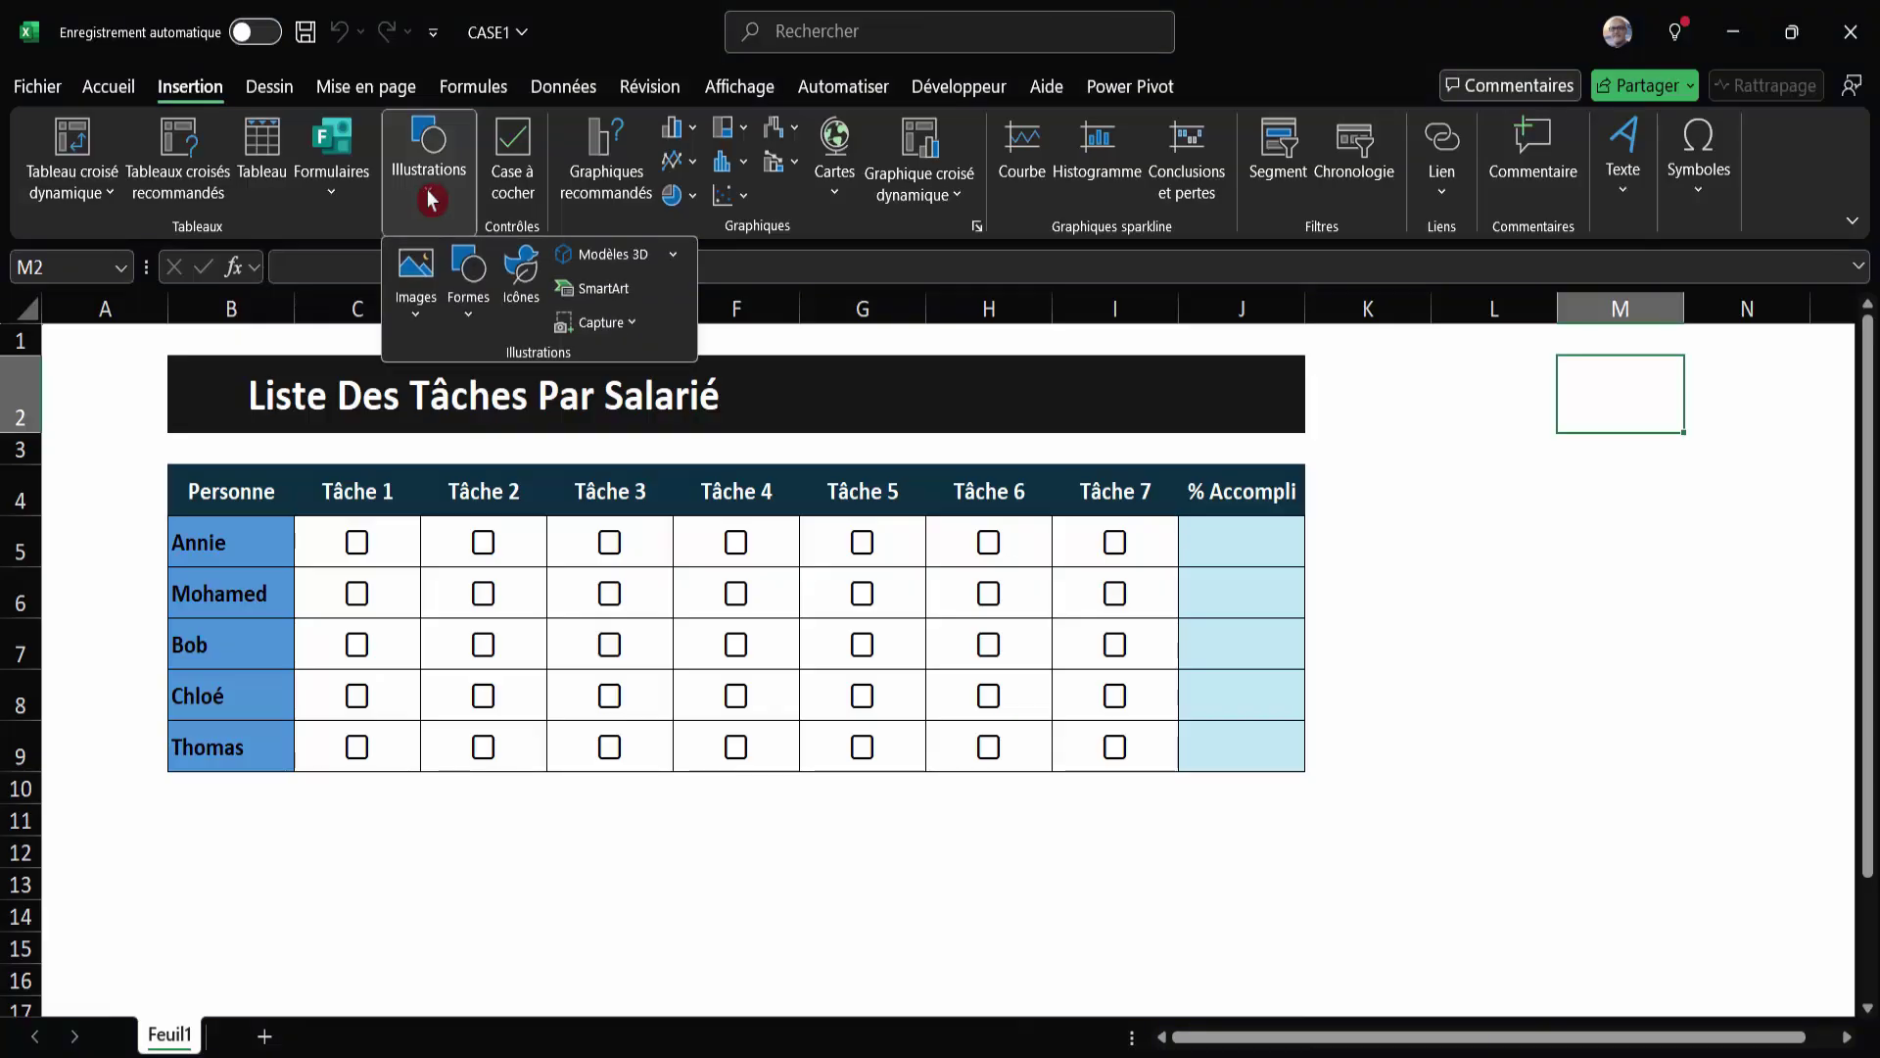
left_click(463, 326)
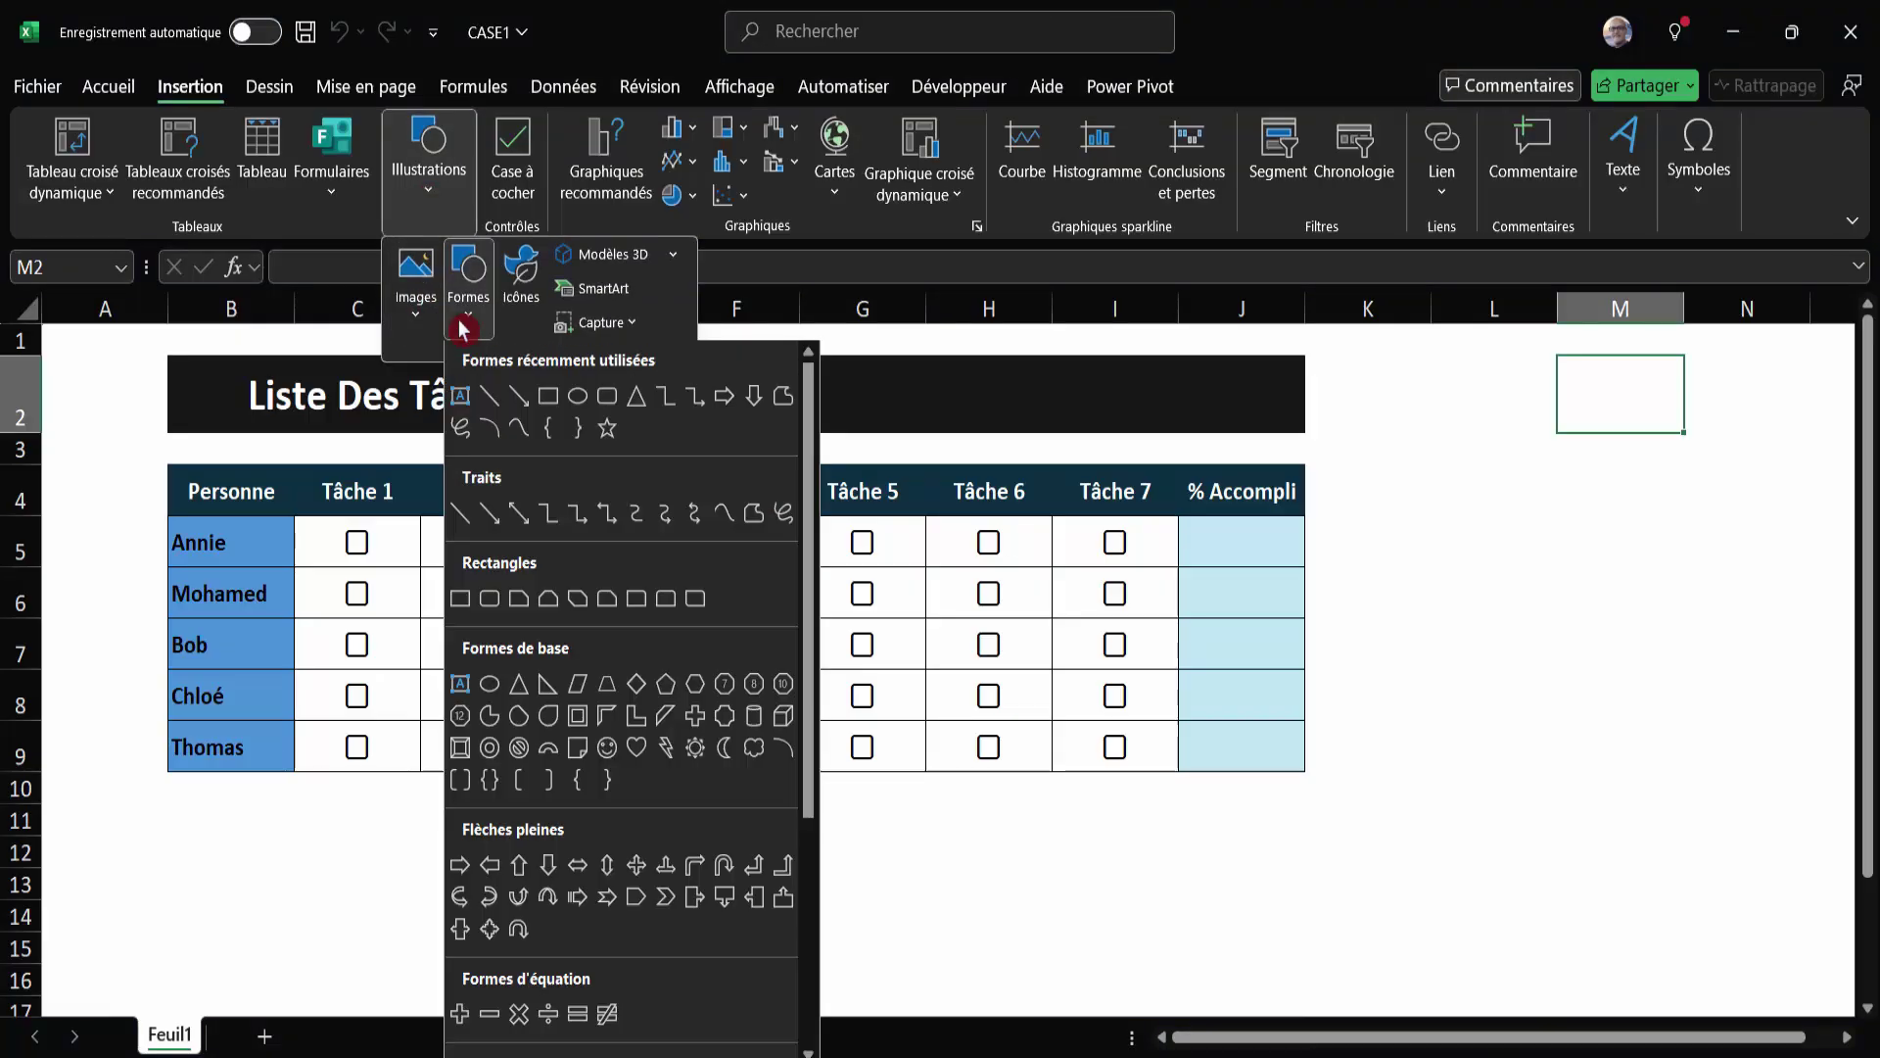
left_click(607, 396)
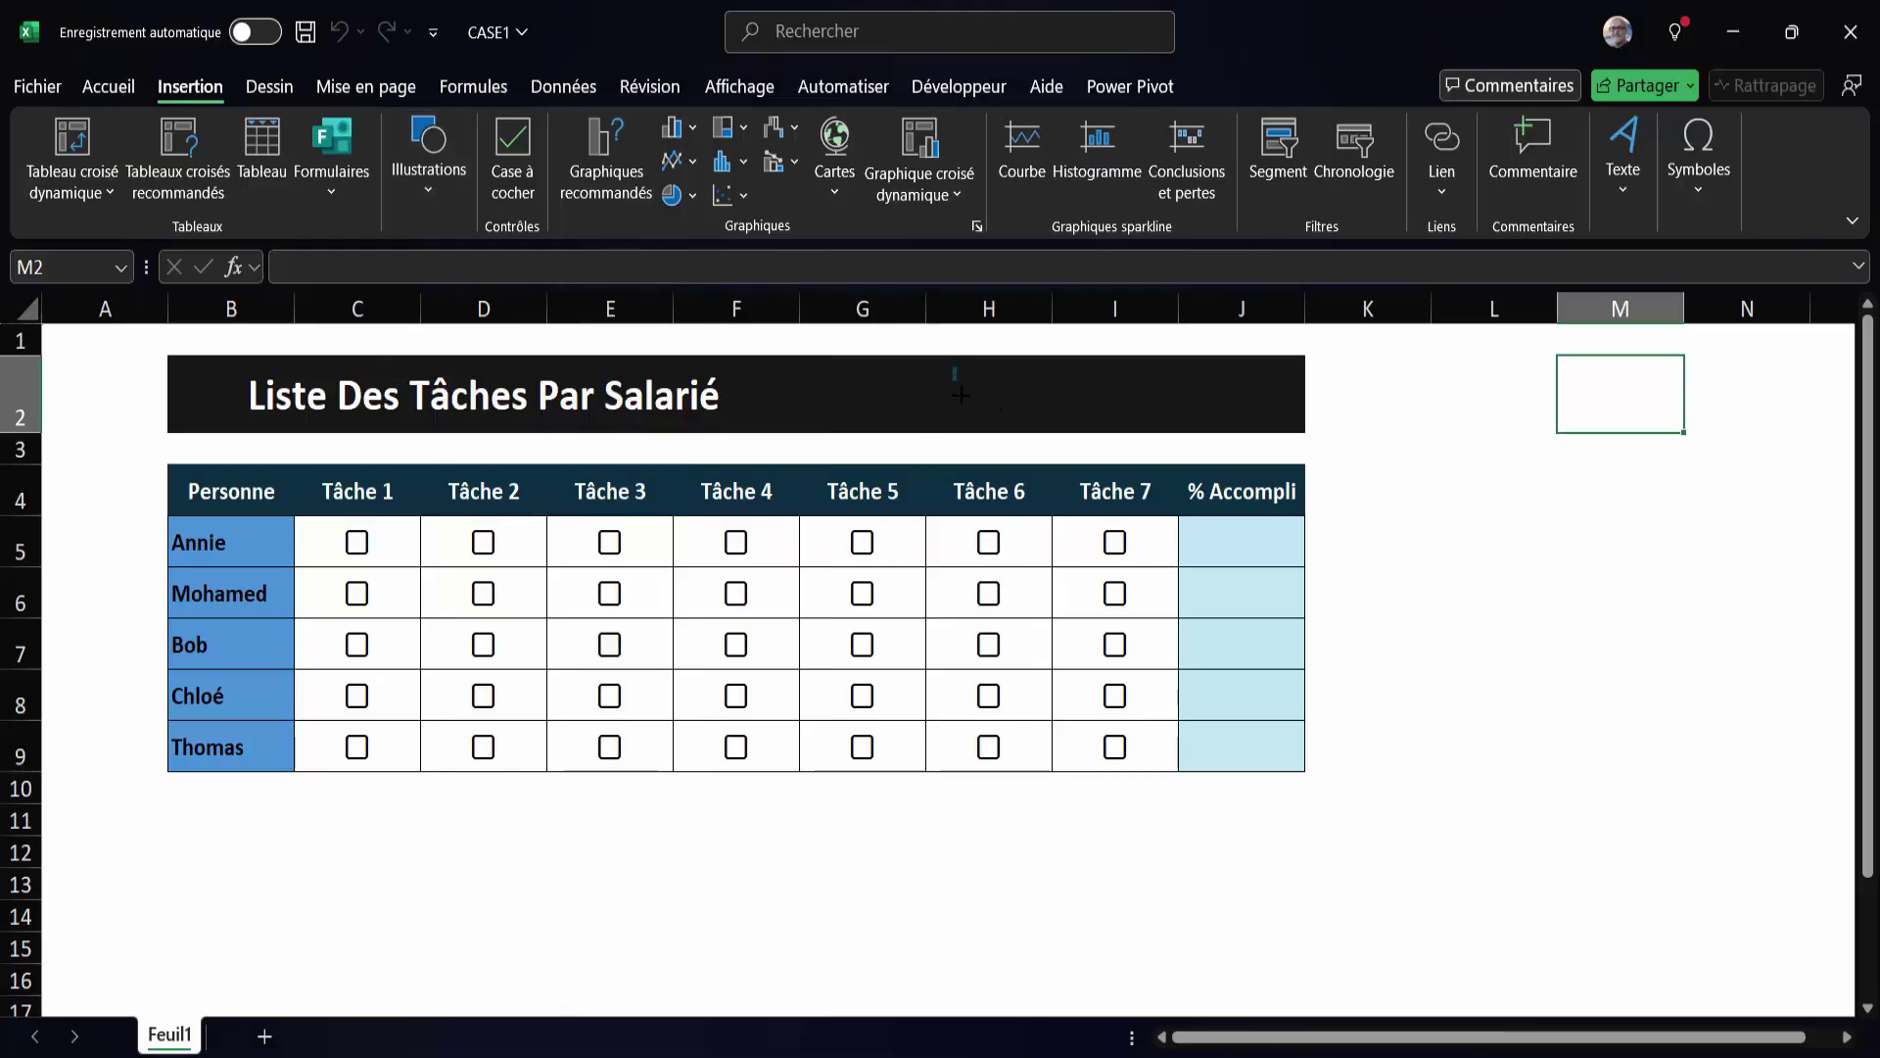
left_click_drag(961, 395, 1169, 421)
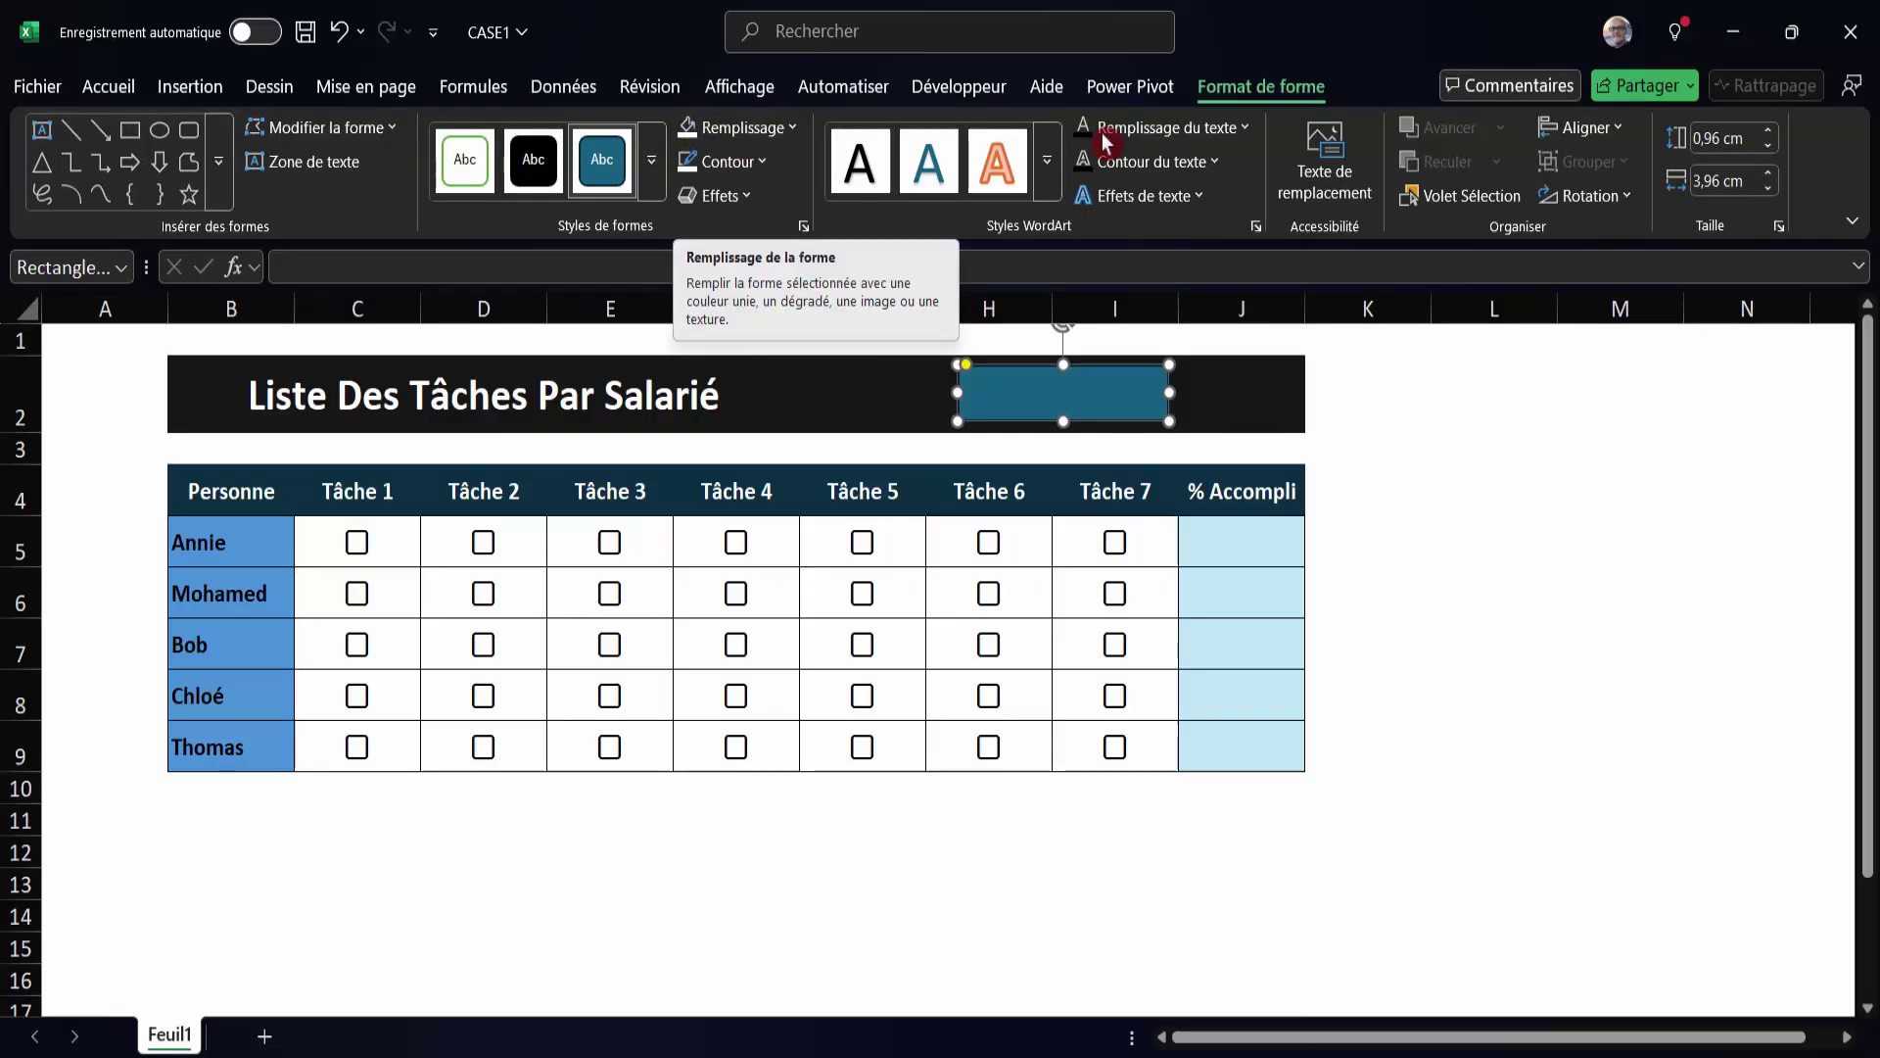
left_click(689, 135)
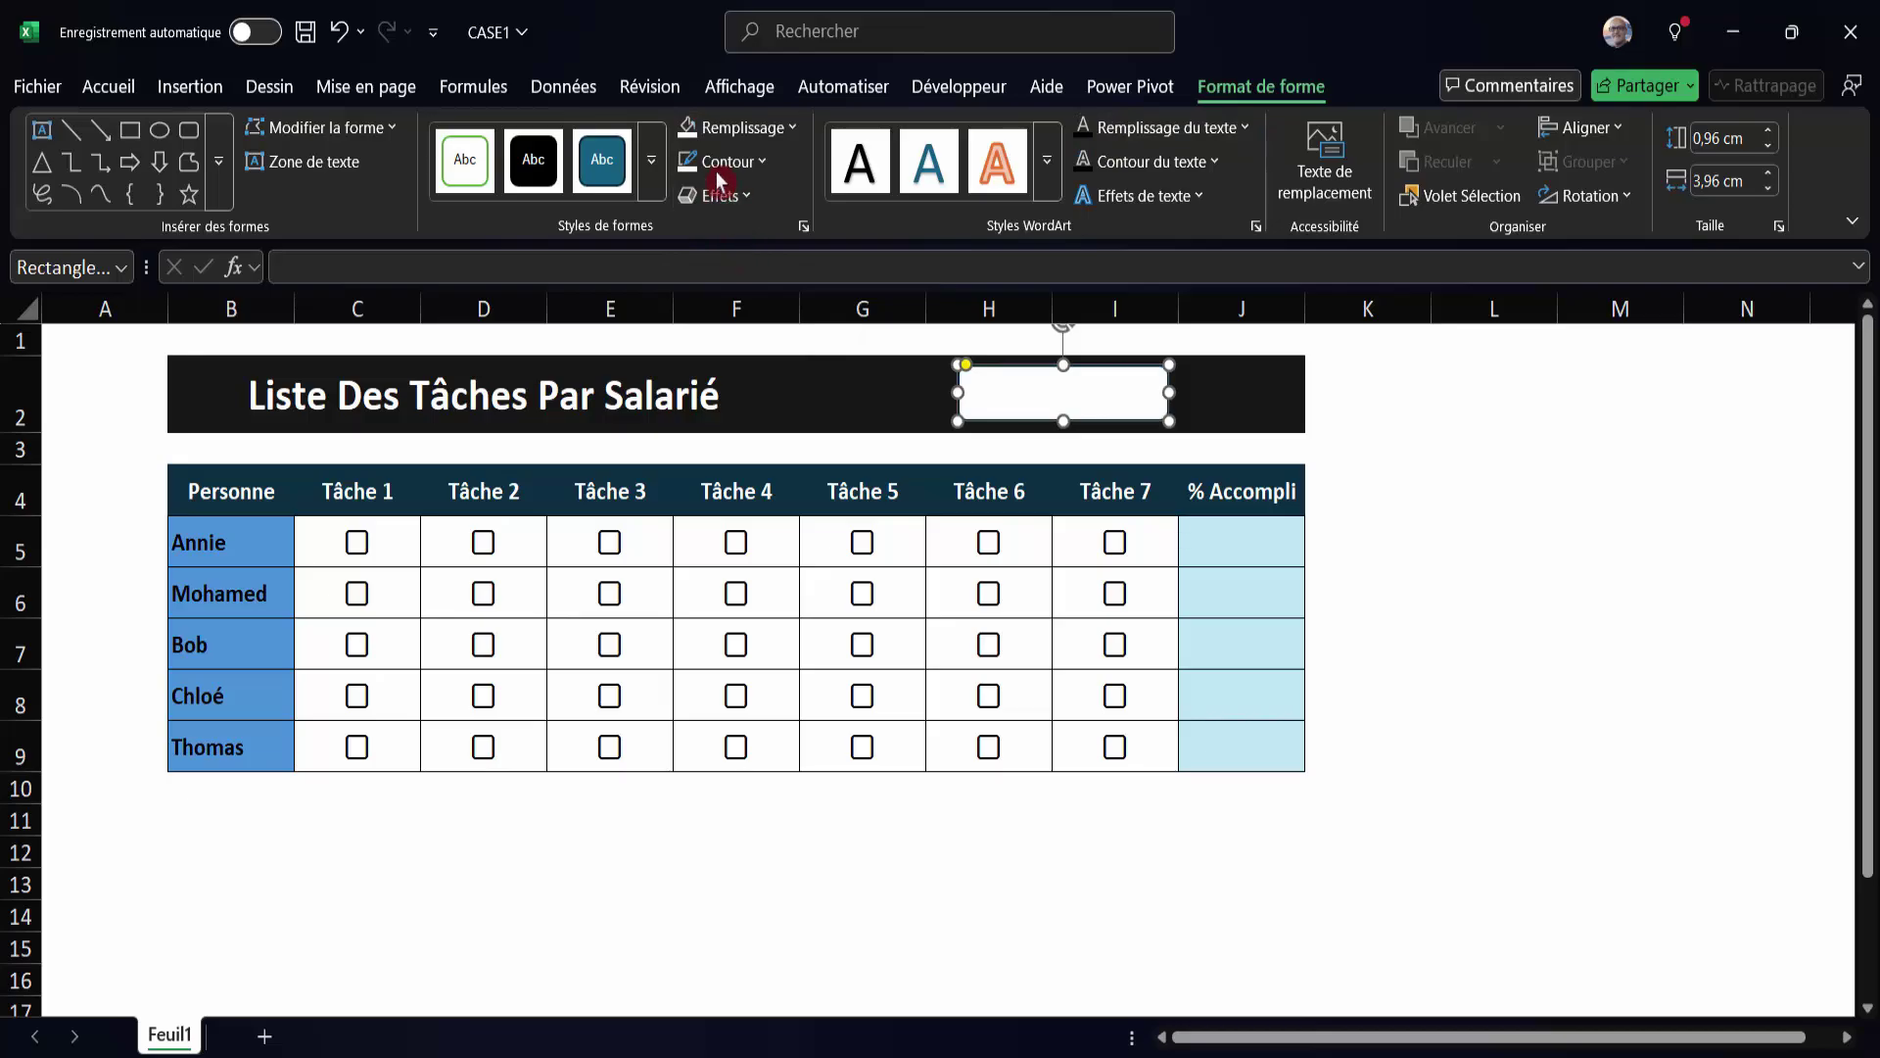
left_click(763, 164)
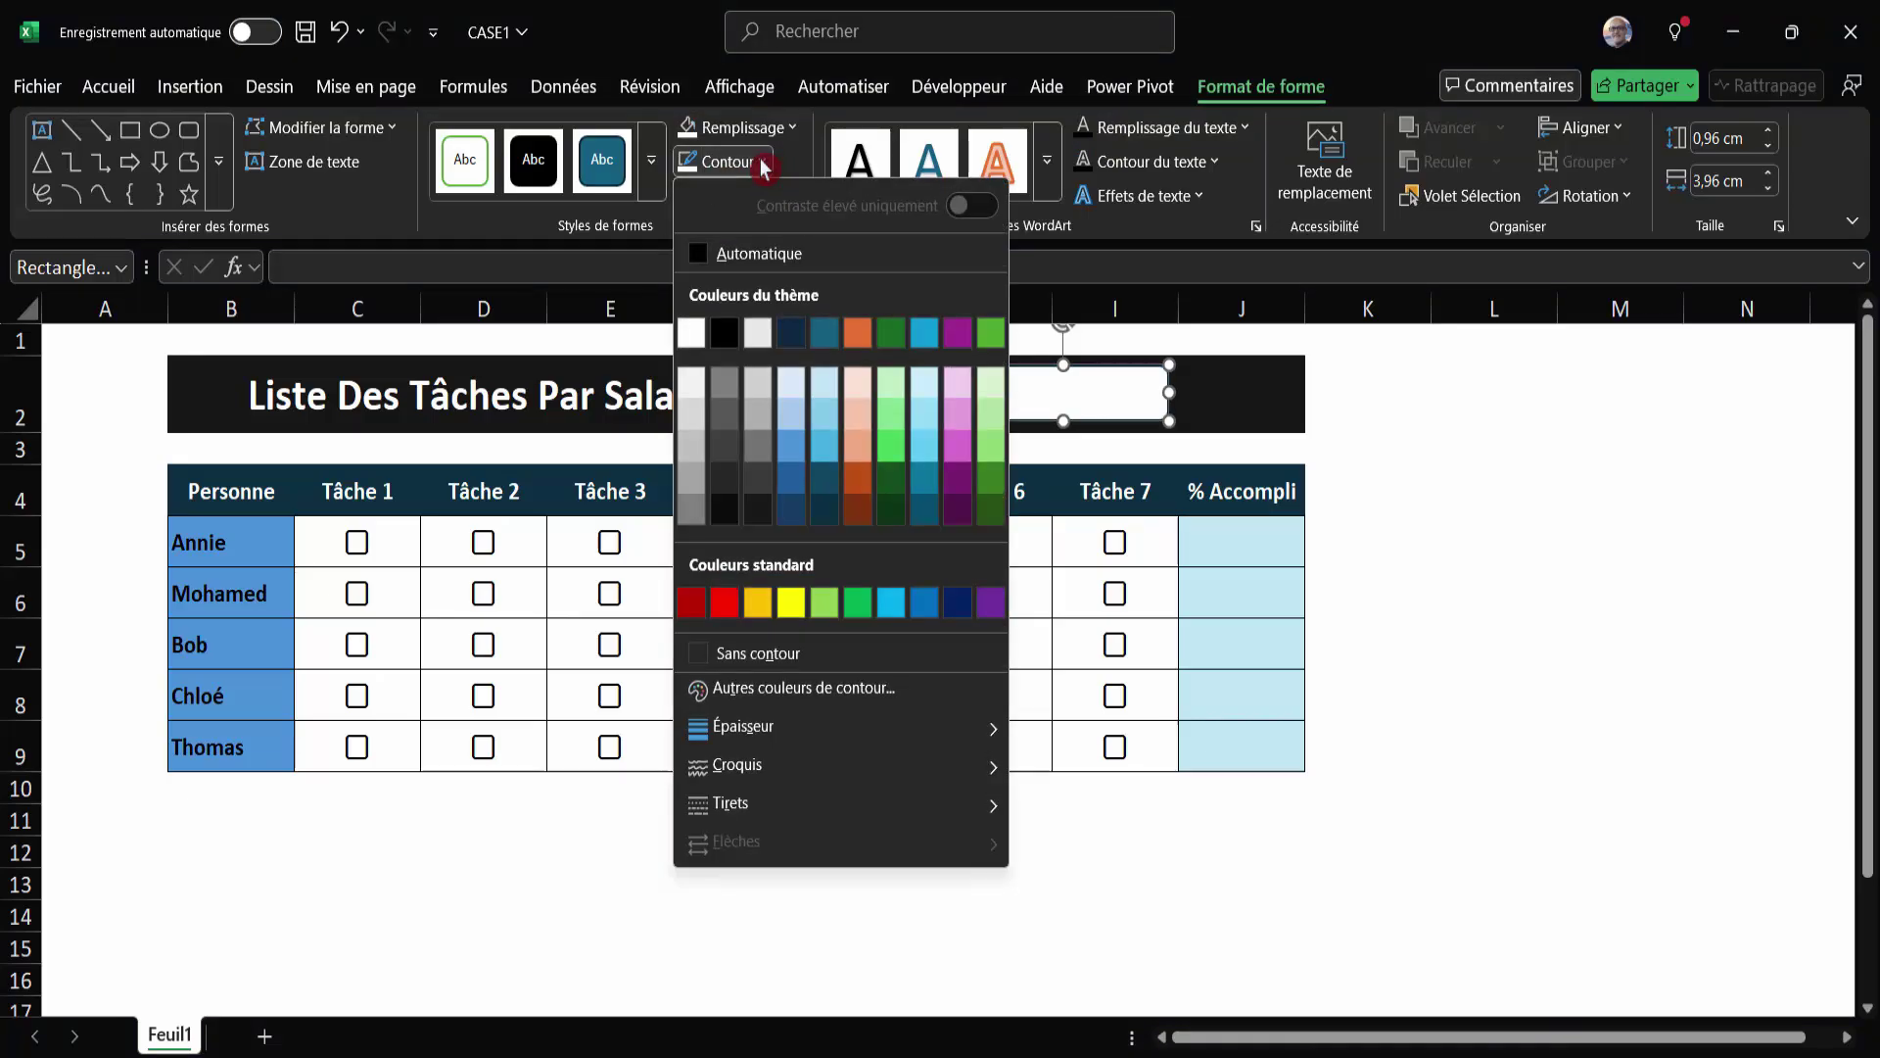
left_click(692, 333)
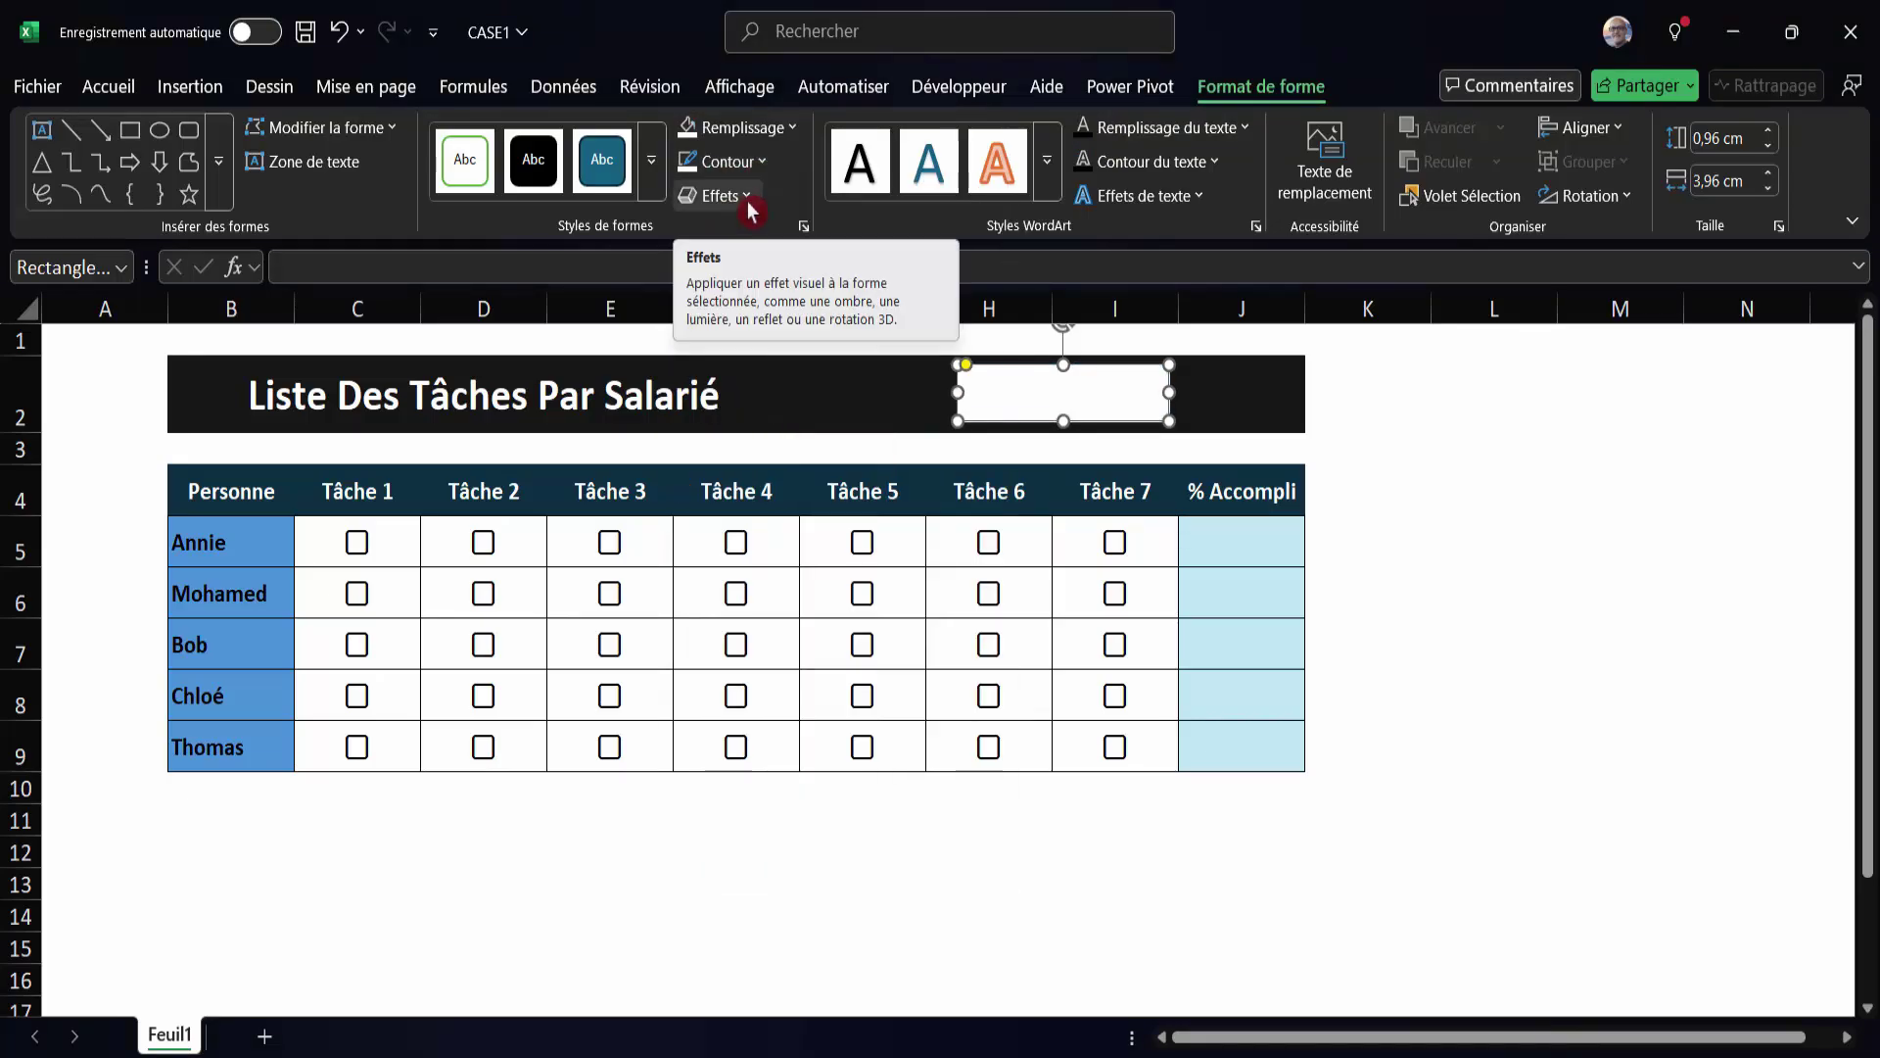
left_click(748, 198)
mouse_move(758, 301)
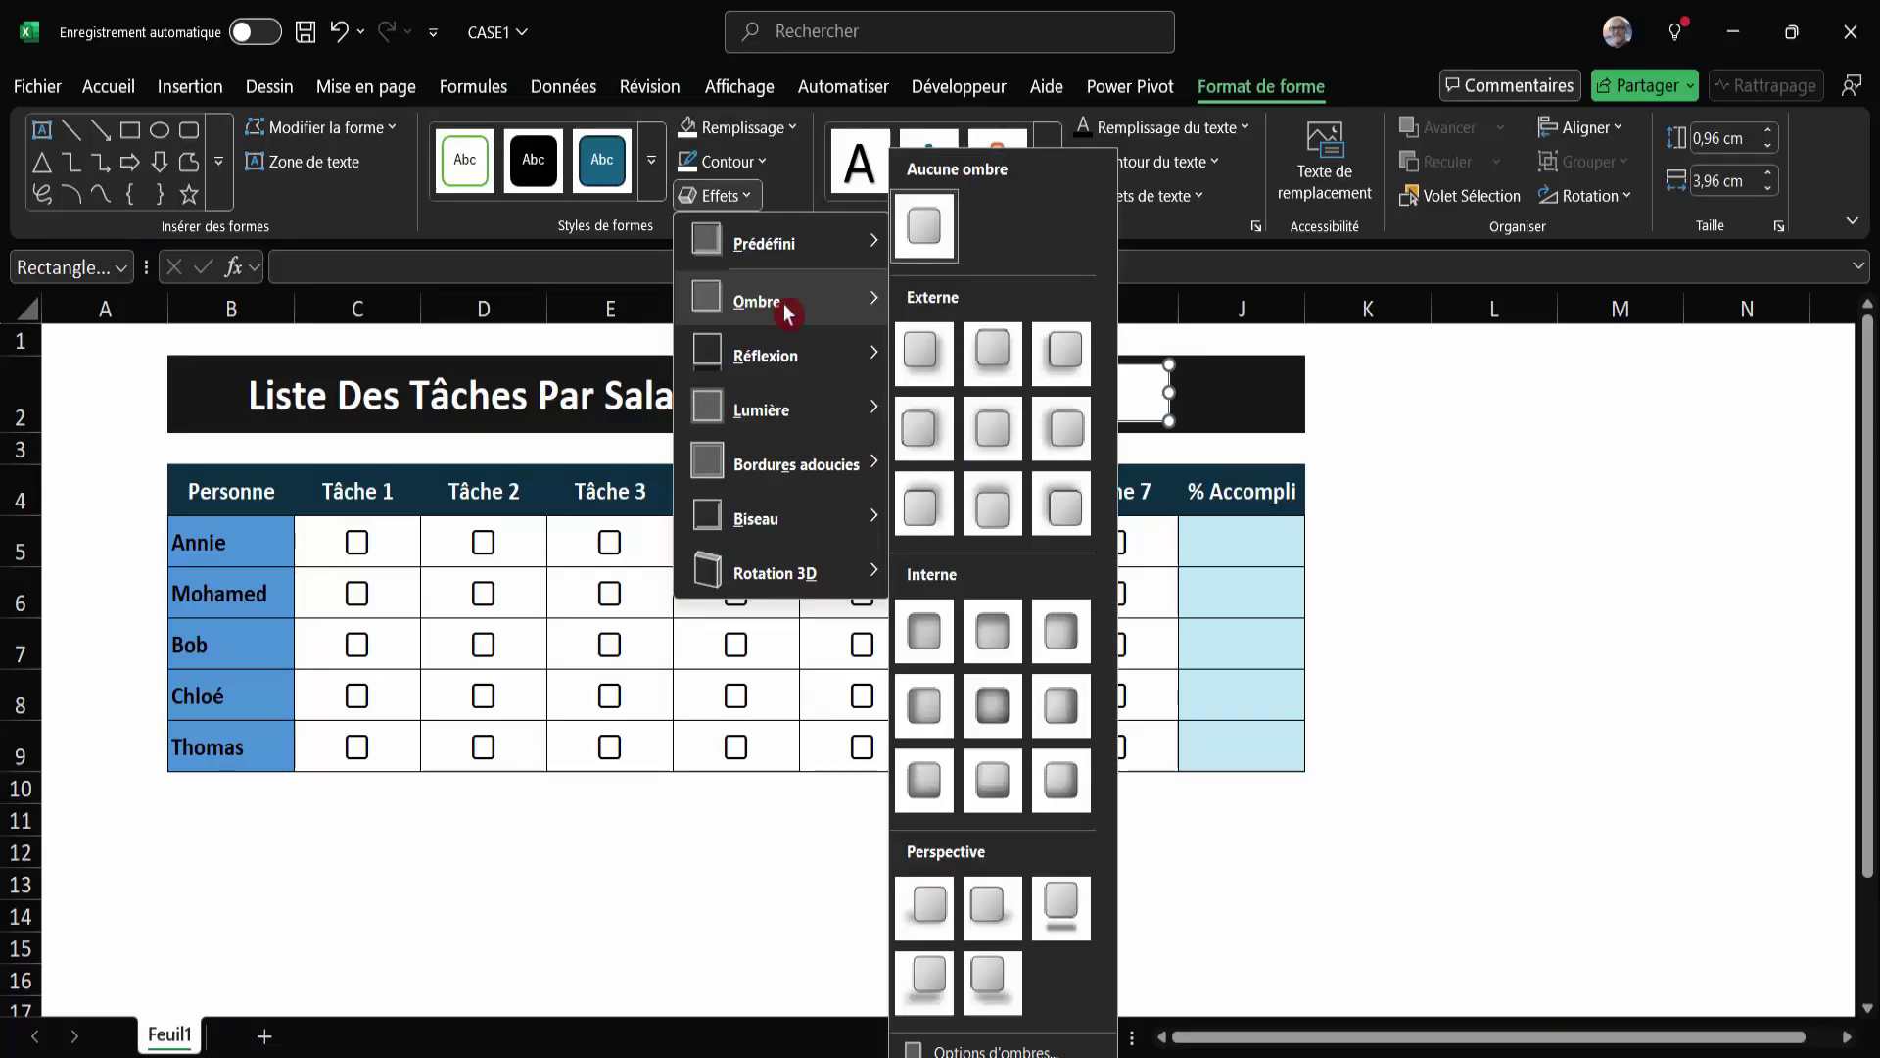
Apply an outer shadow preset to the rectangle and set the shadow colour to white.
left_click(1022, 1051)
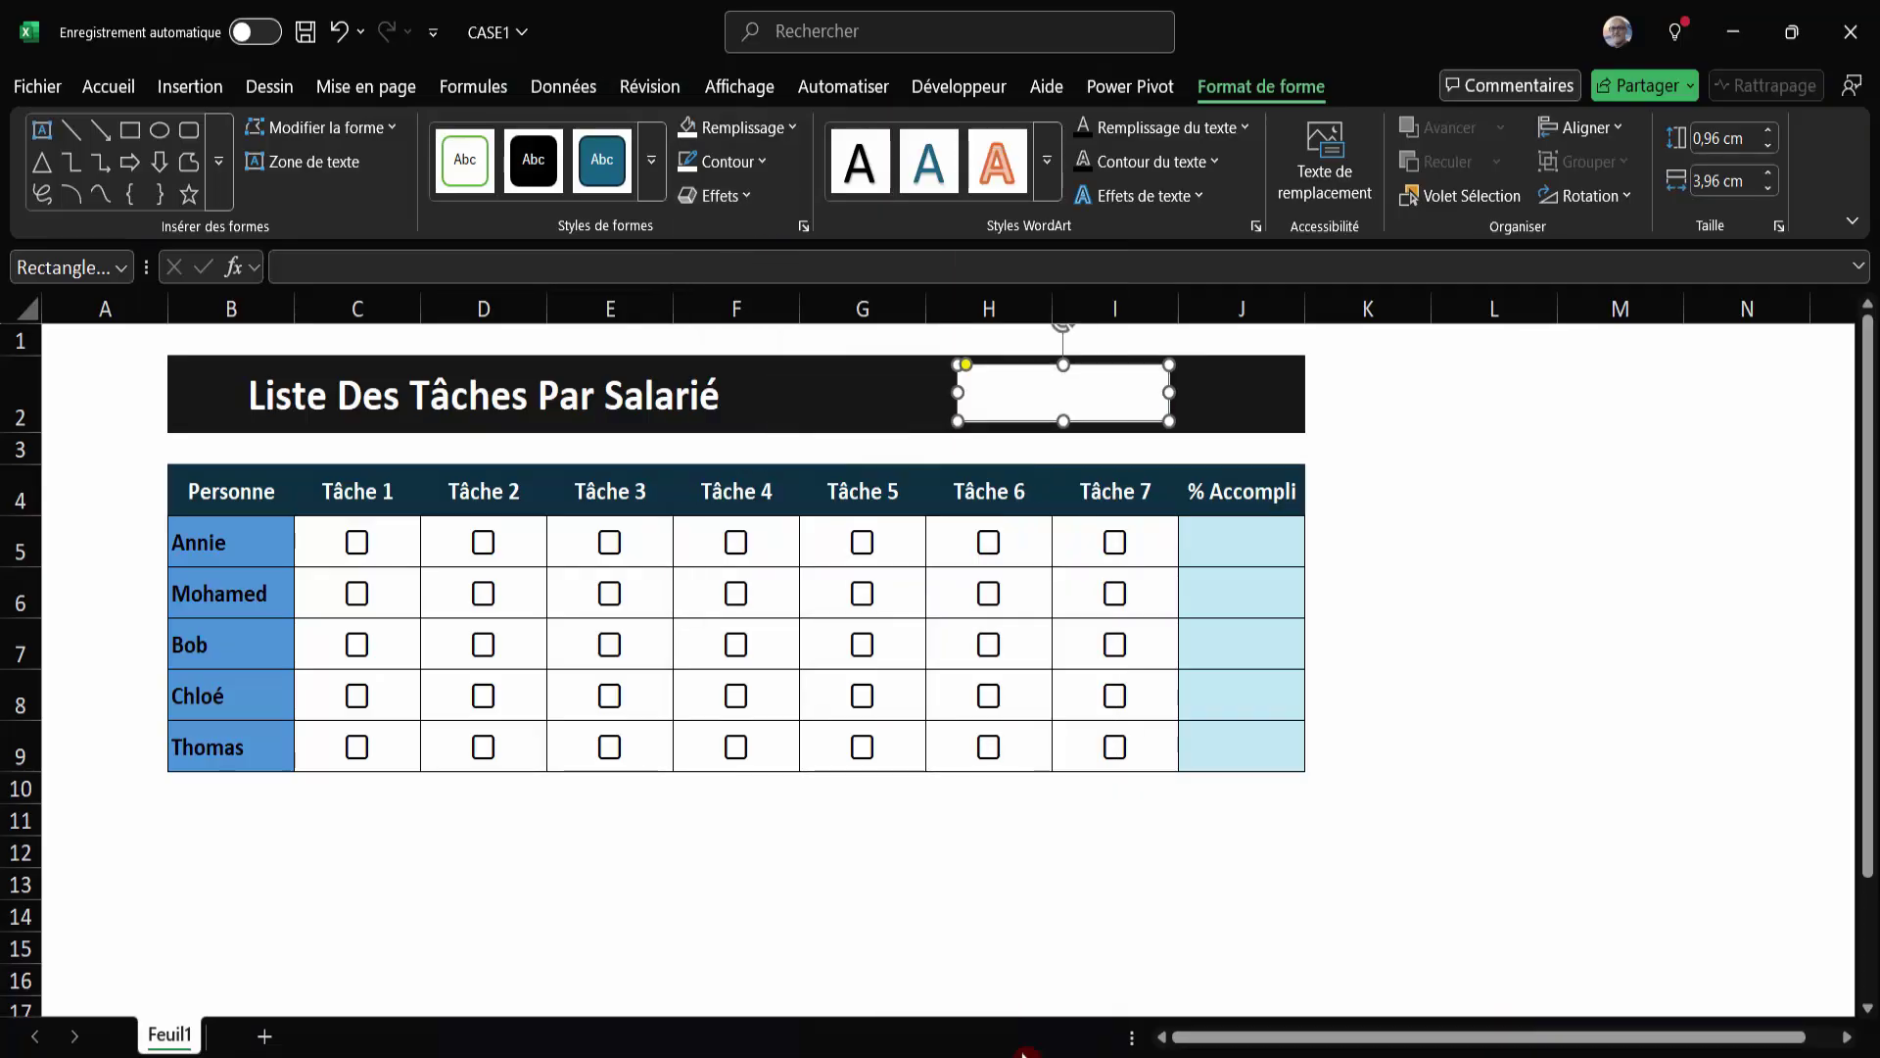
left_click(1834, 529)
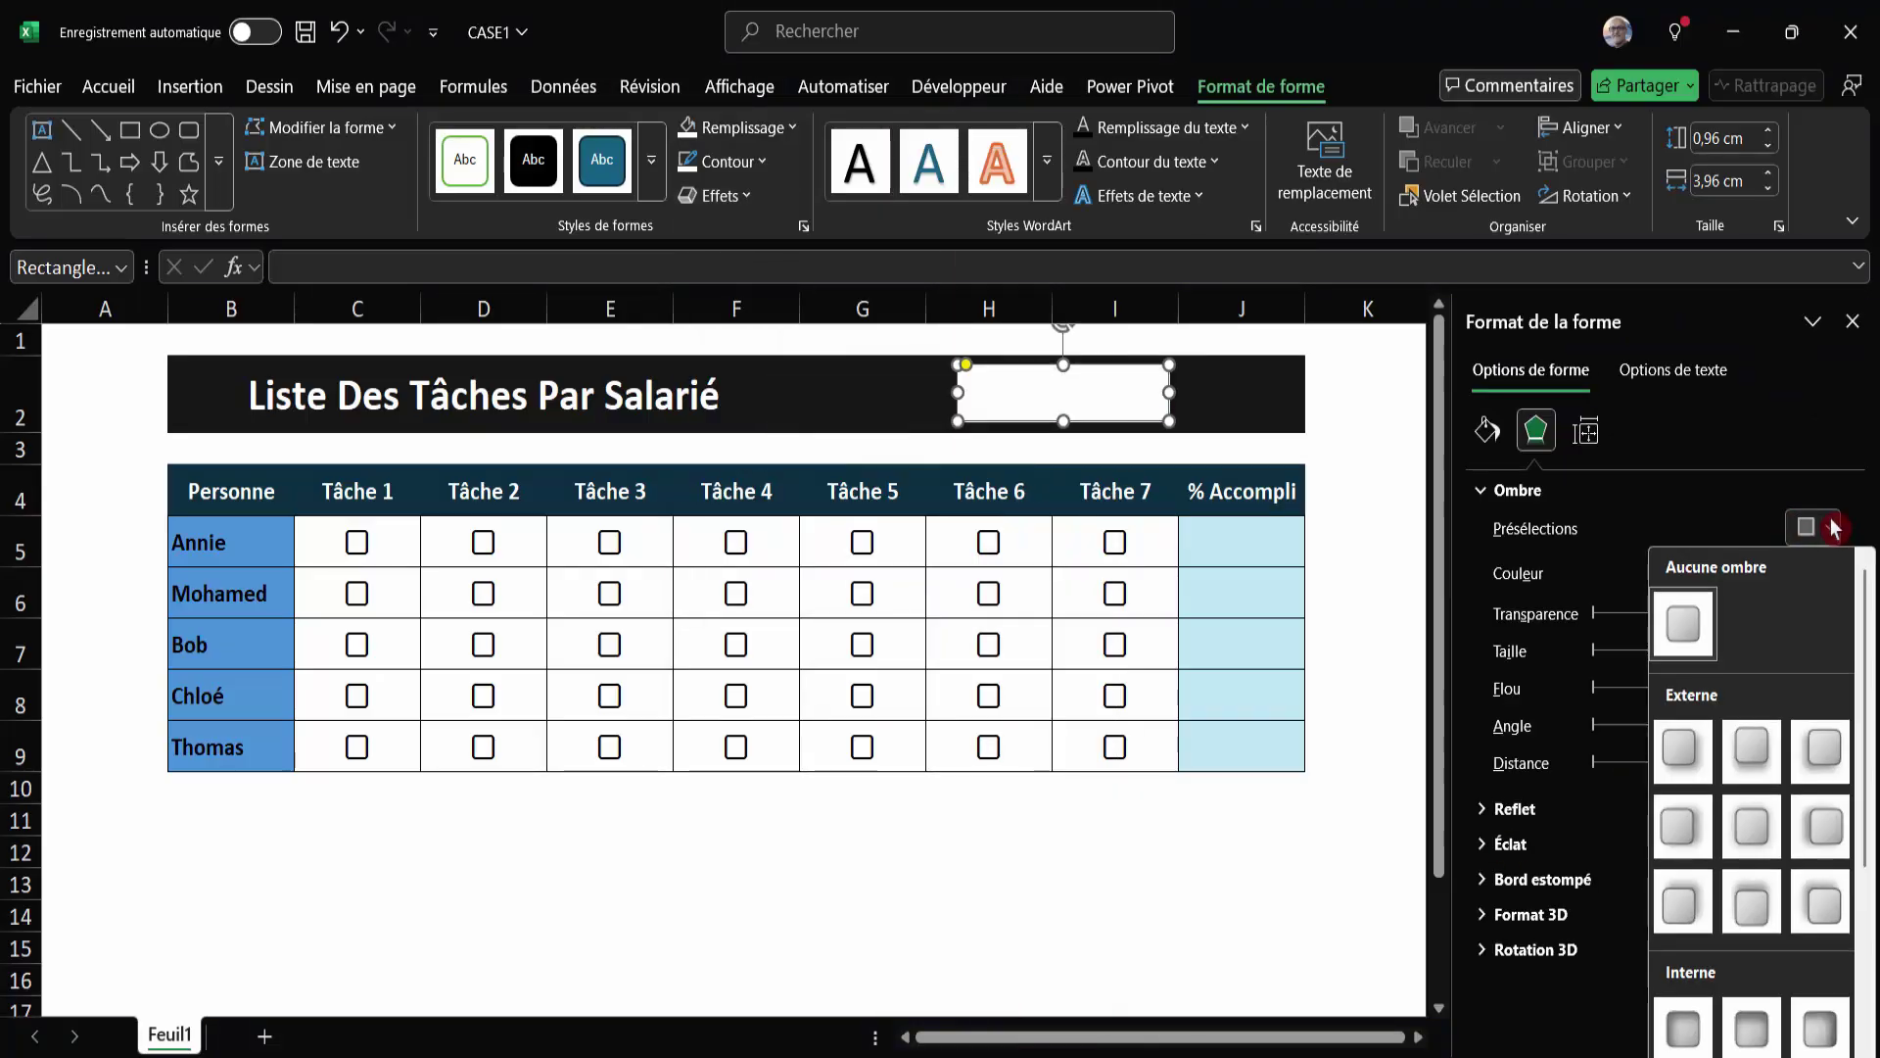
left_click(1681, 752)
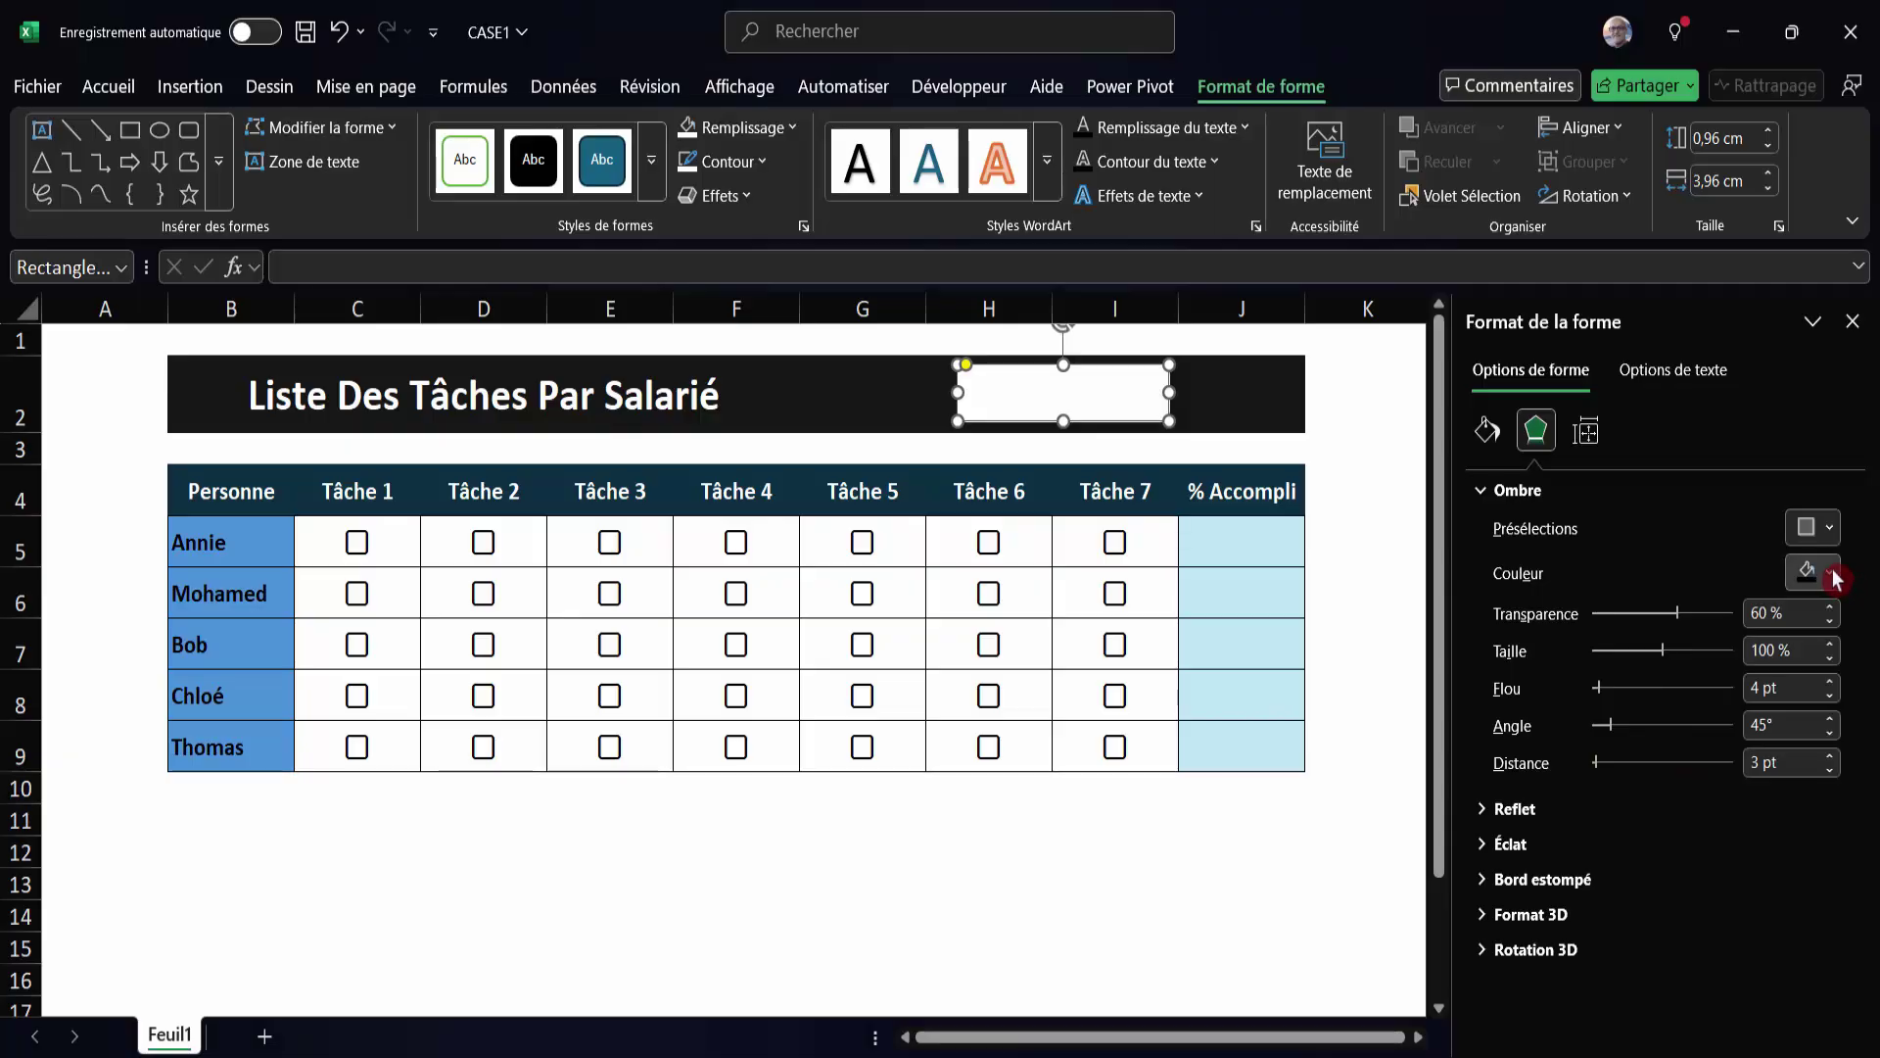
left_click(1827, 572)
left_click(1568, 716)
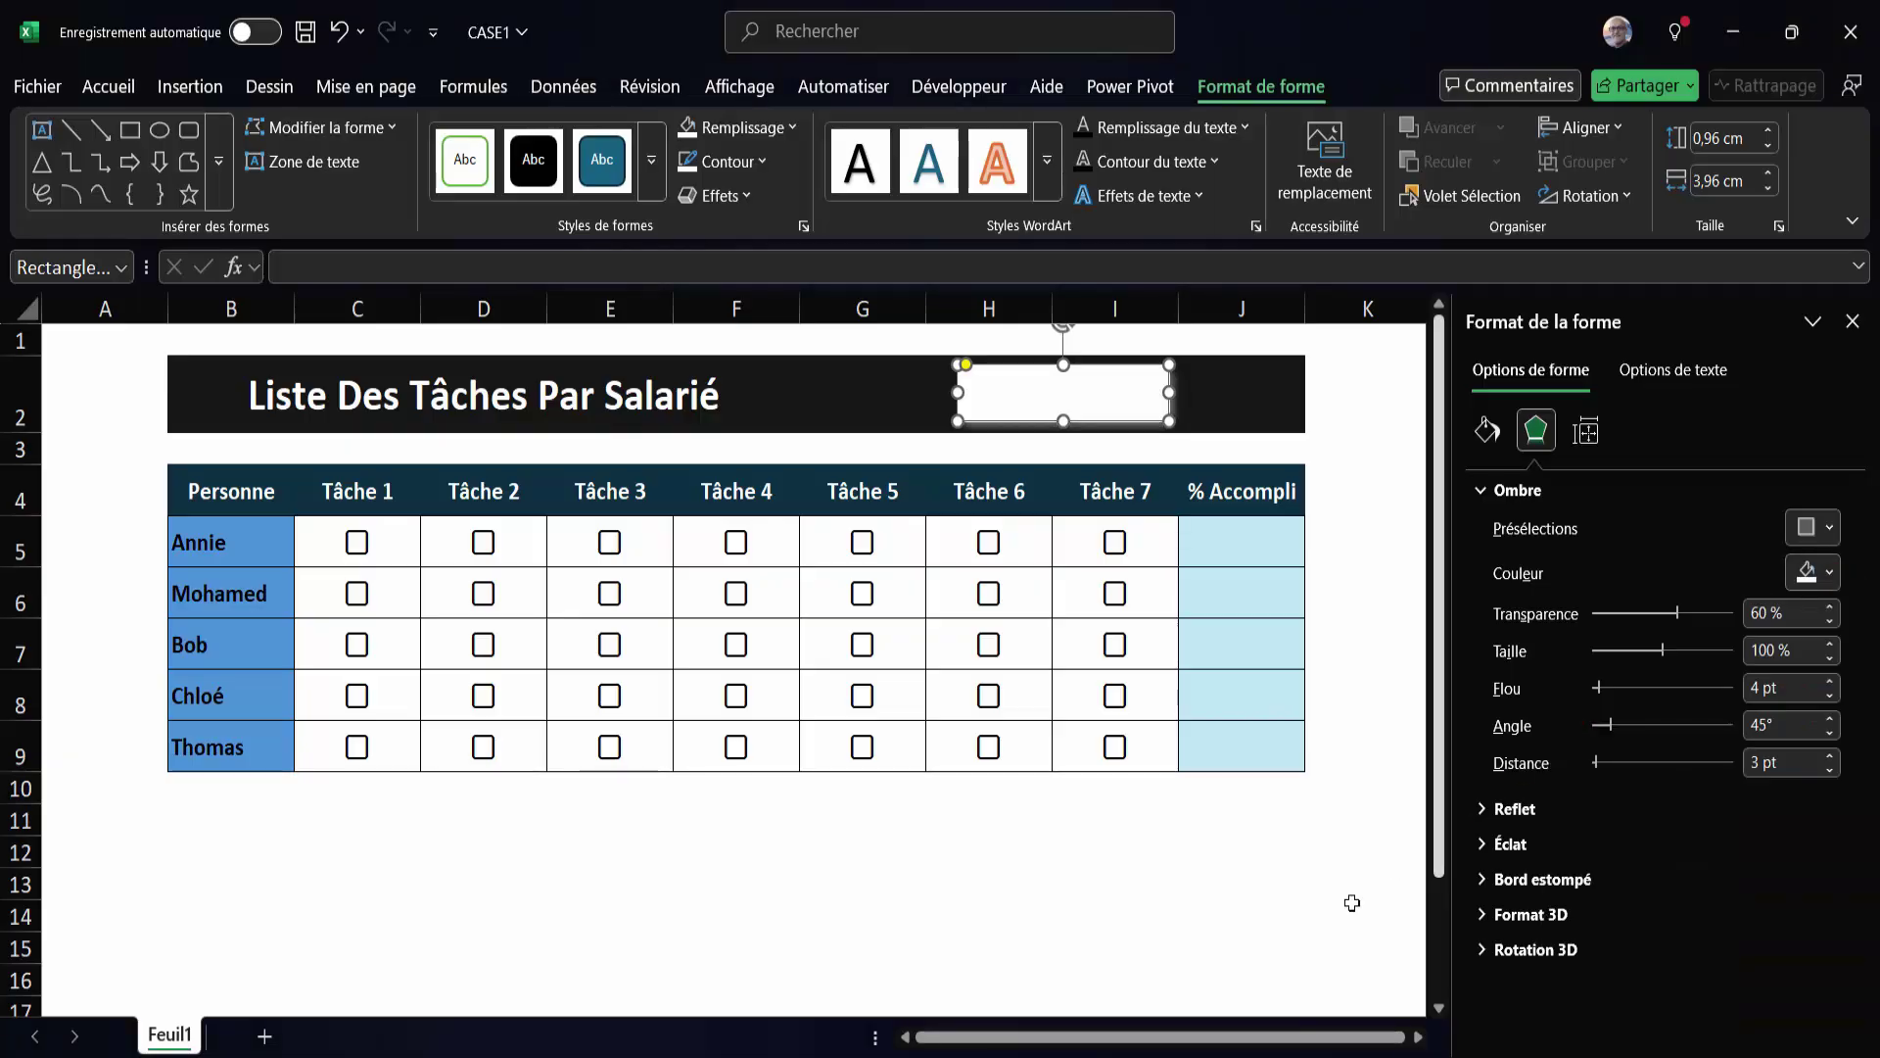
left_click(1283, 884)
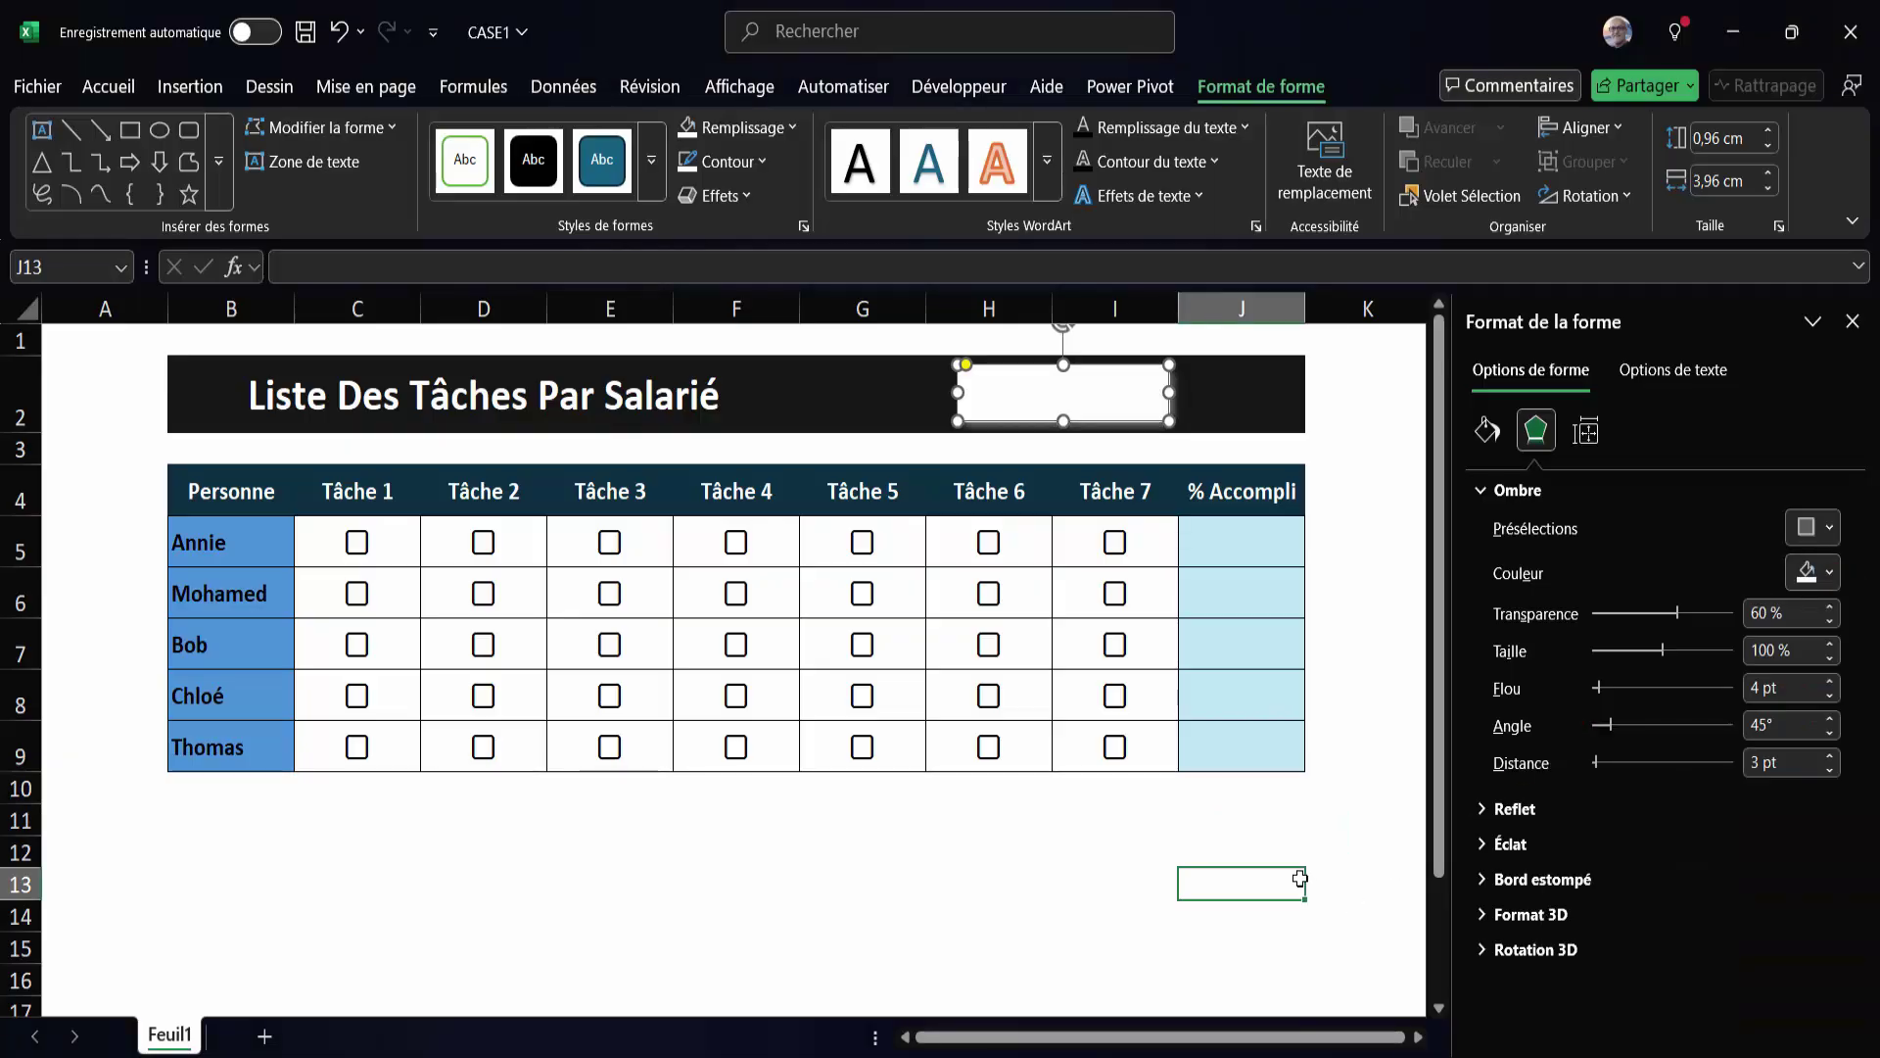
left_click(1067, 399)
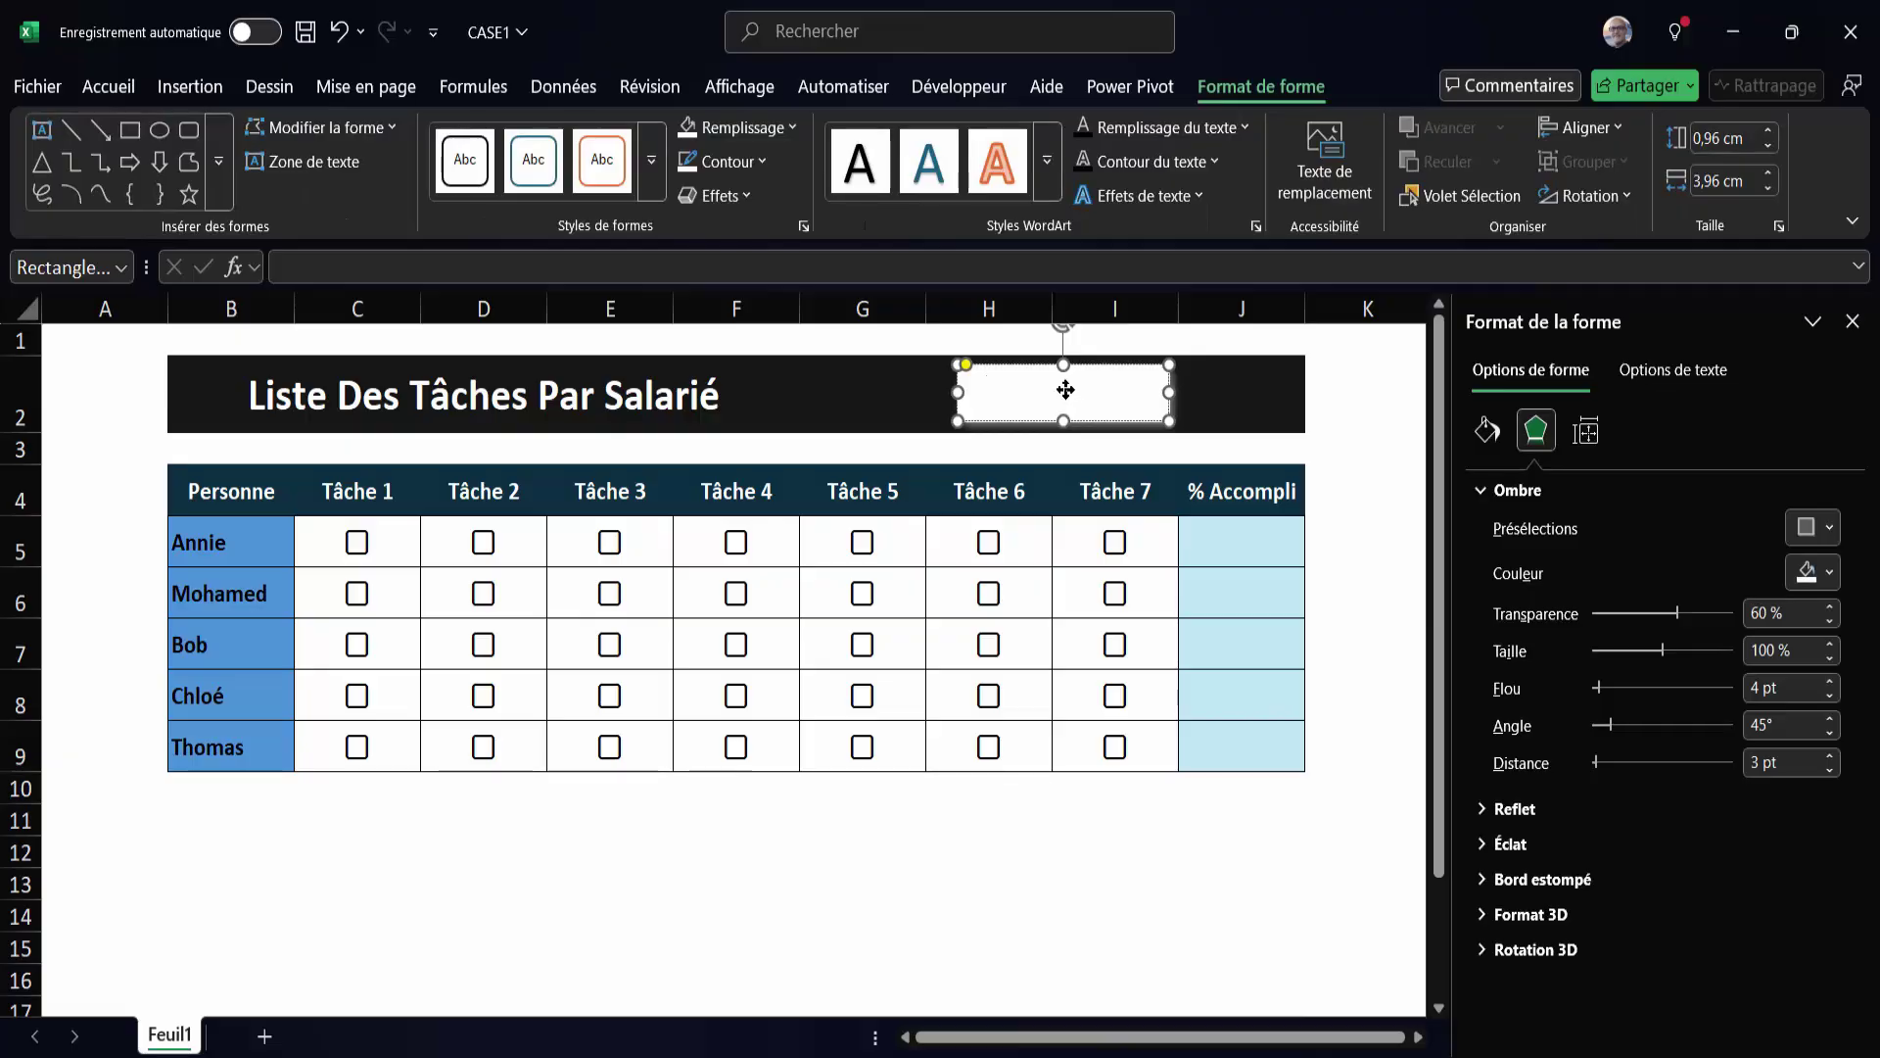
Label the rectangle 'Case à Décocher' in bold, automatic-colour text and widen it to fit.
key("BackSpace")
left_click(117, 89)
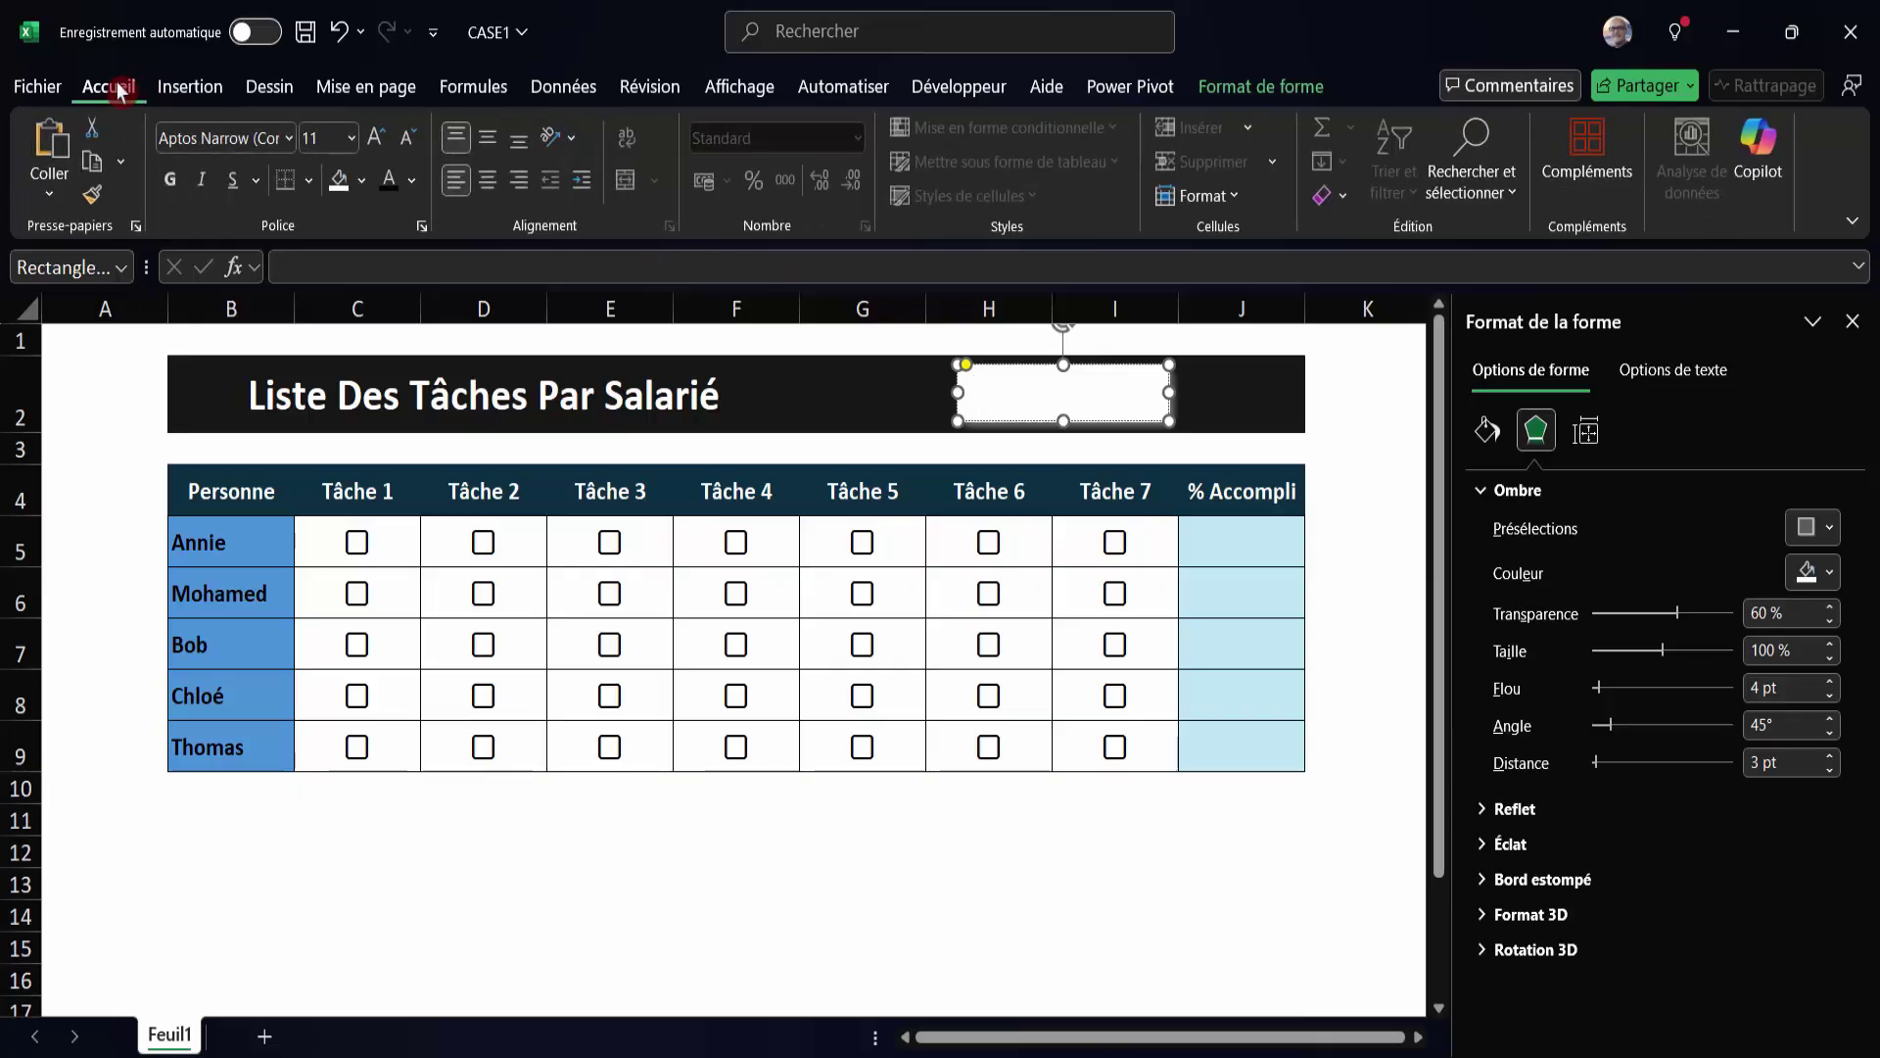
left_click(412, 180)
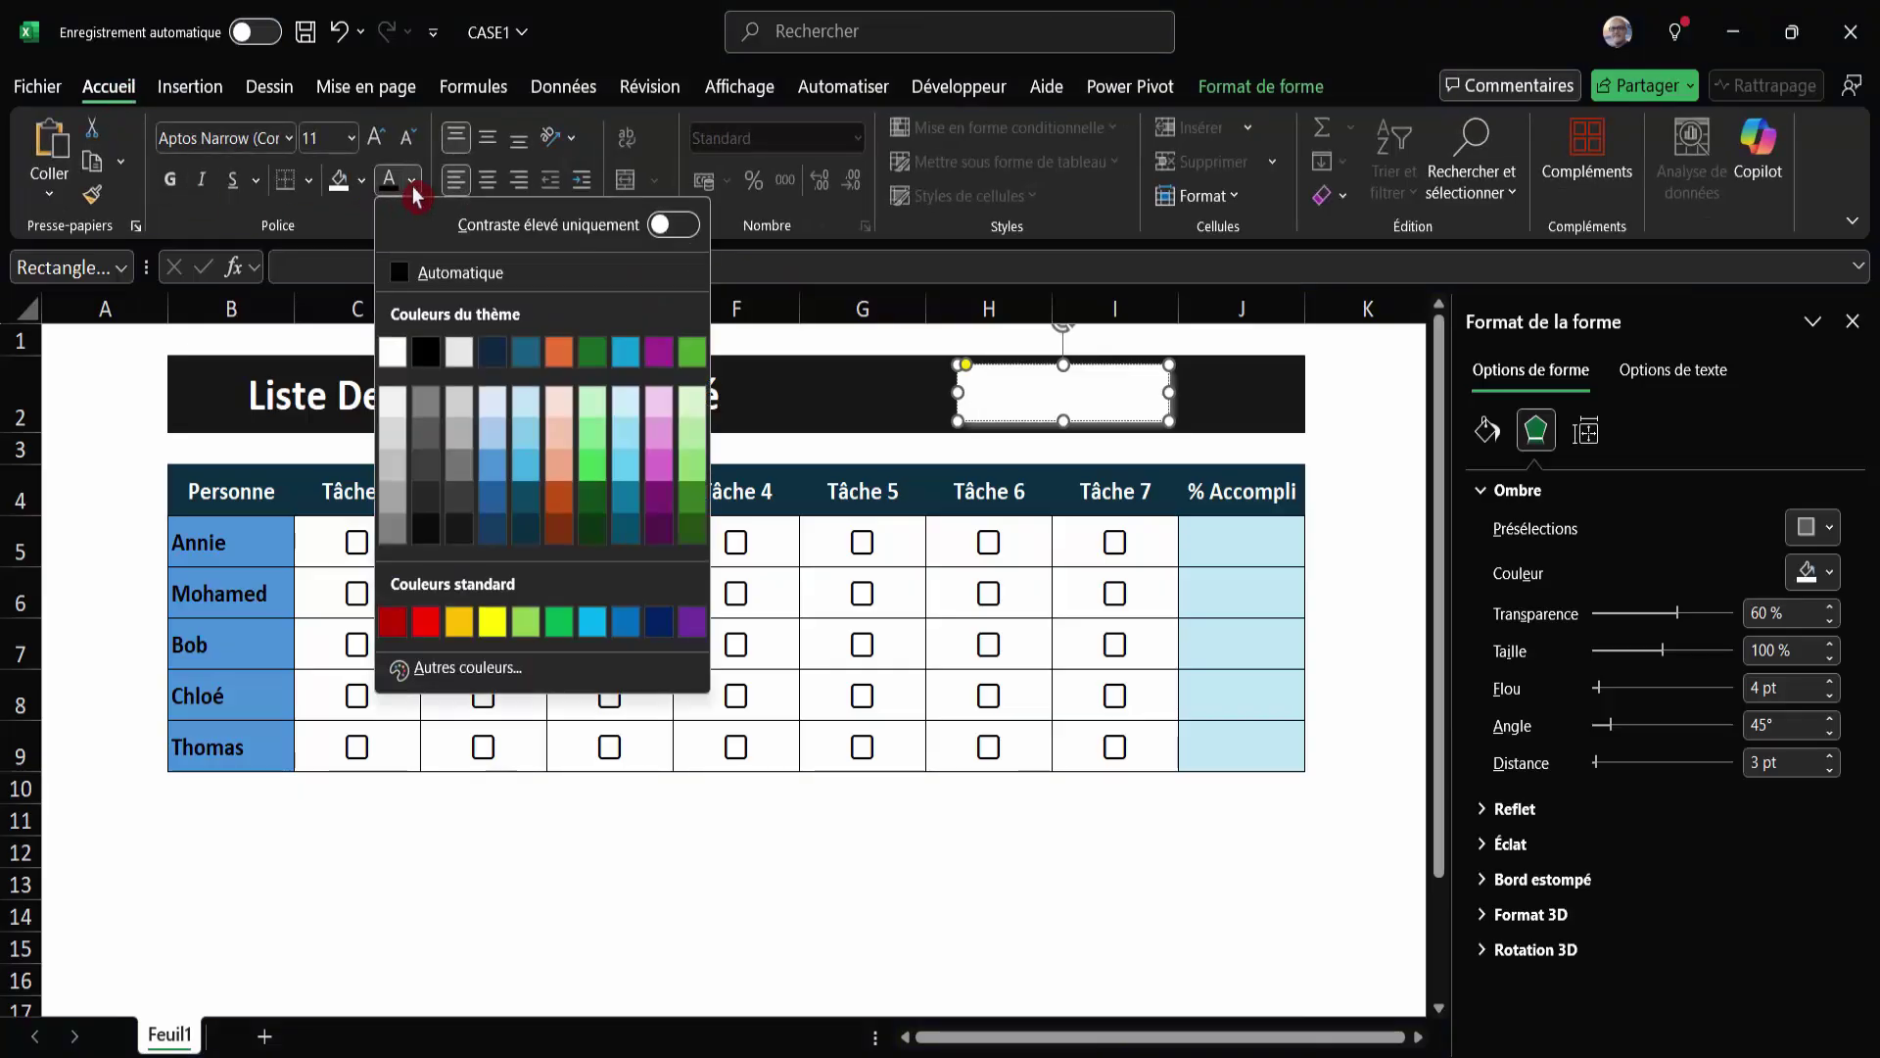
left_click(411, 271)
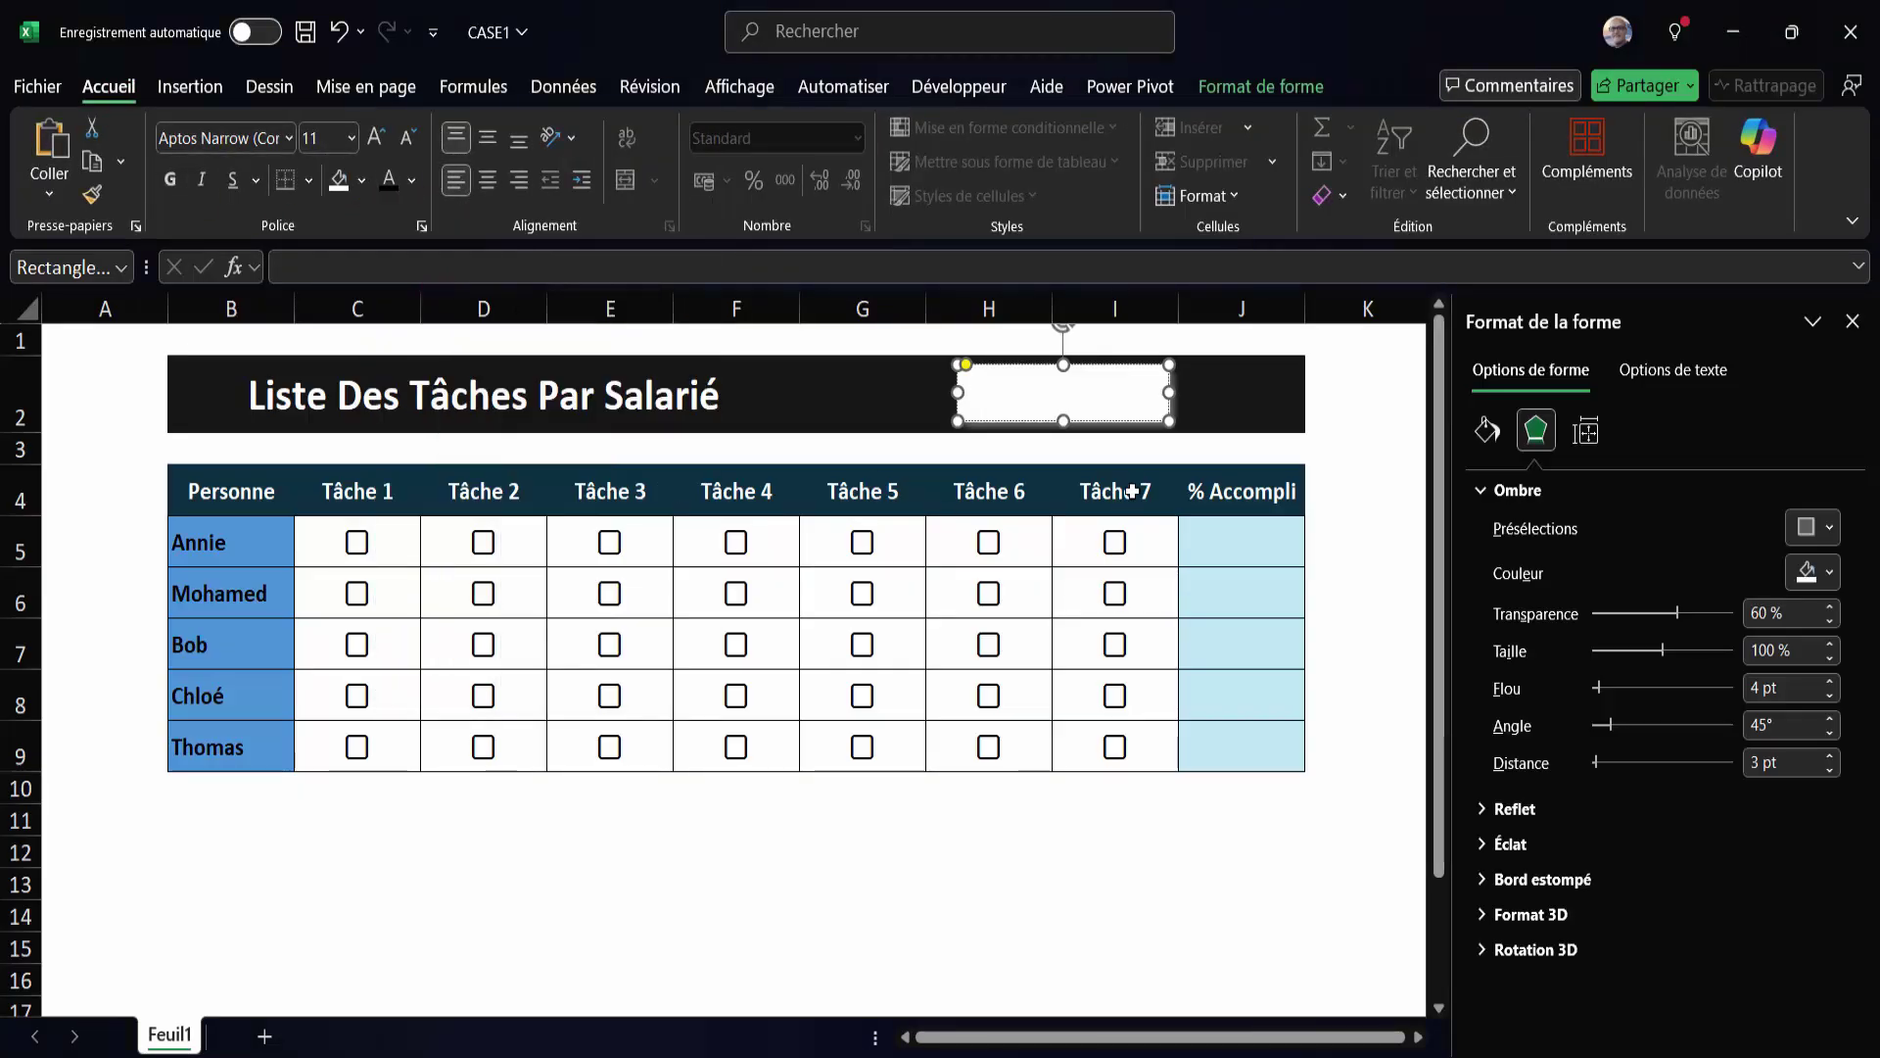
type("Caseà D")
type("écocher")
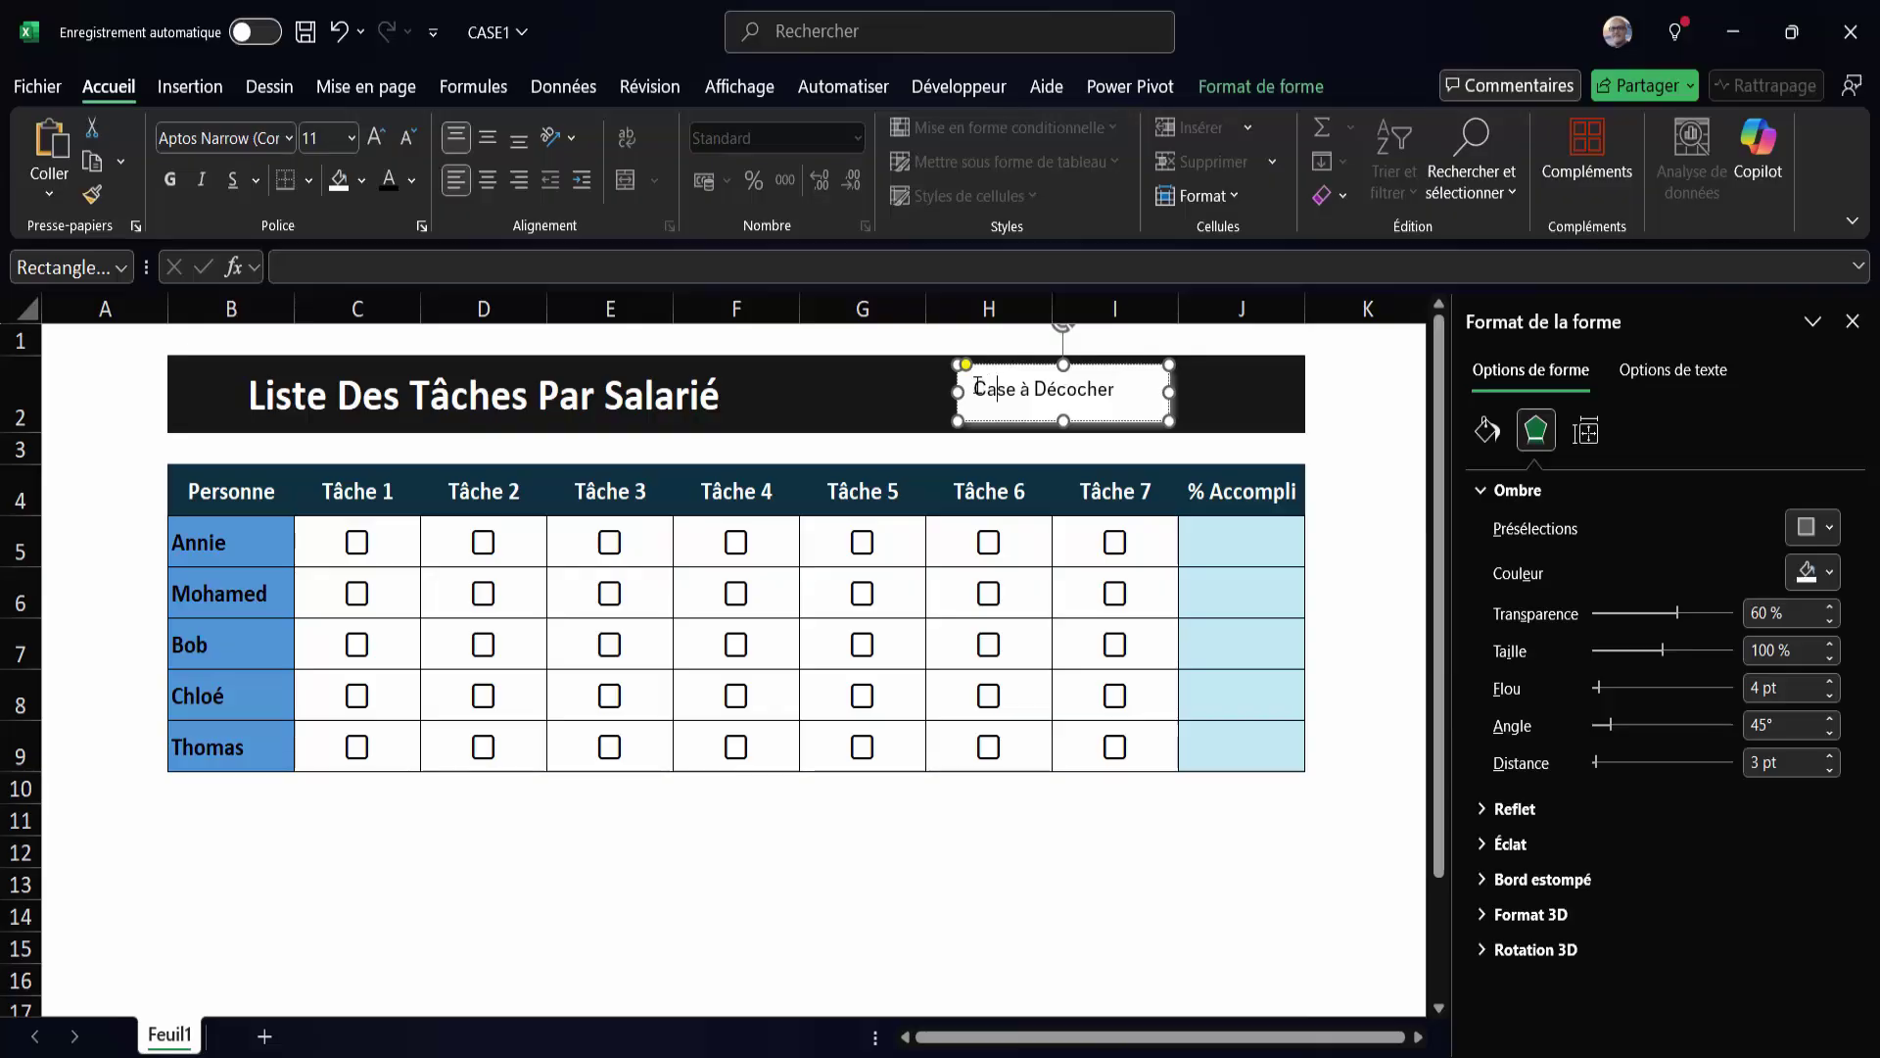
left_click_drag(973, 388, 1141, 385)
left_click(170, 180)
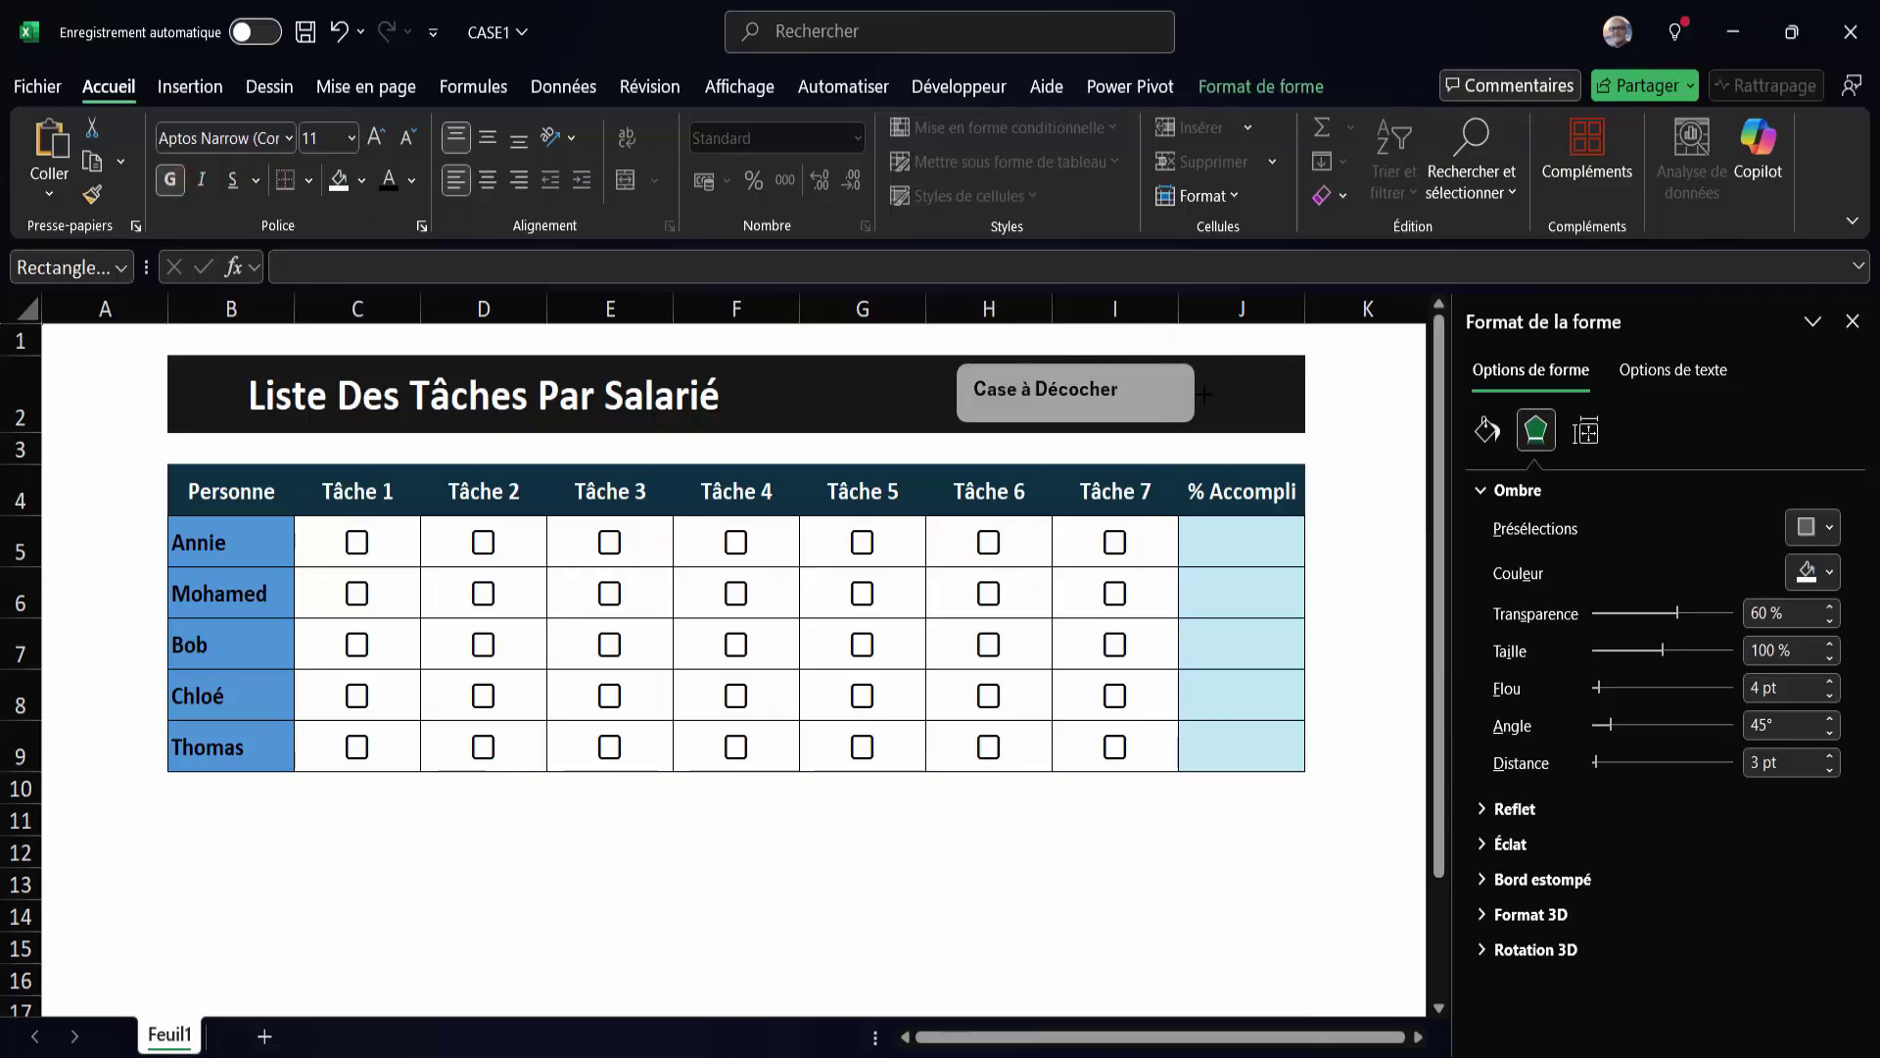
left_click_drag(1175, 393, 1212, 394)
key("Escape")
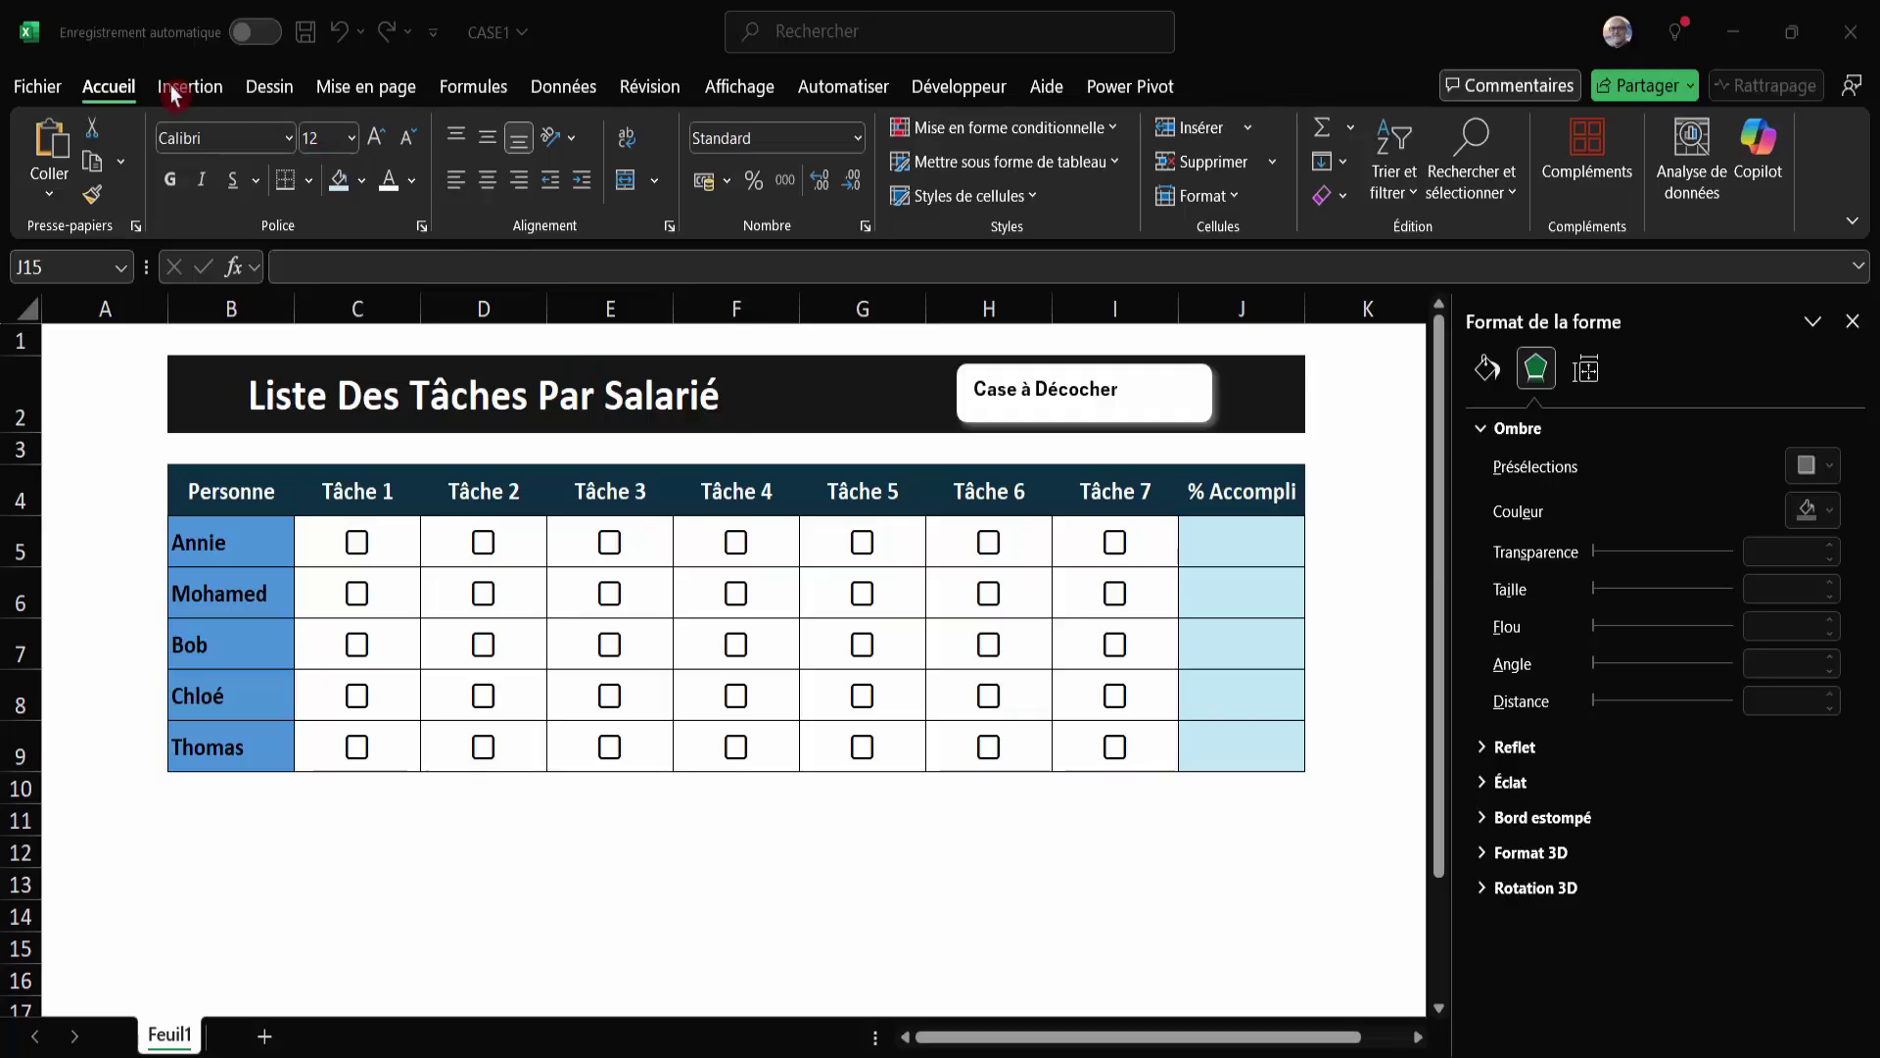
Search the icon library for 'CASE' and insert the bold checked-box icon.
left_click(190, 86)
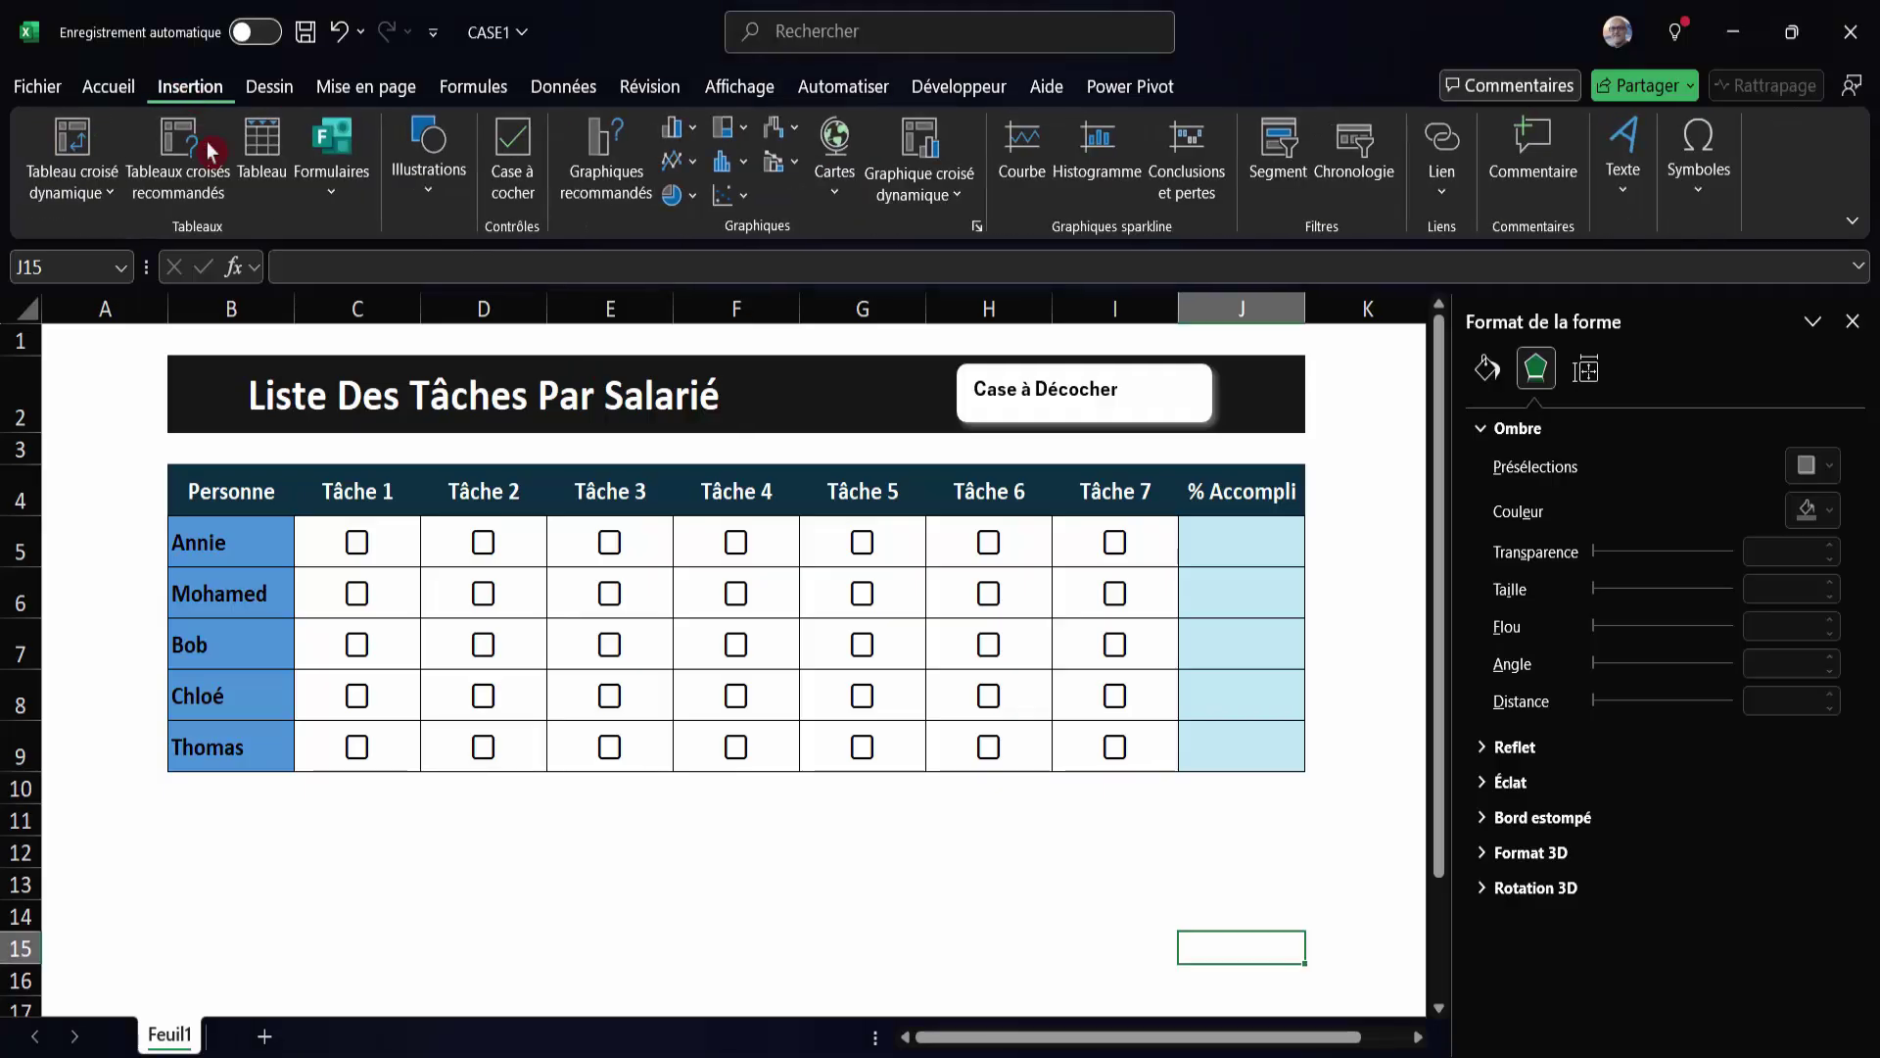
left_click(428, 196)
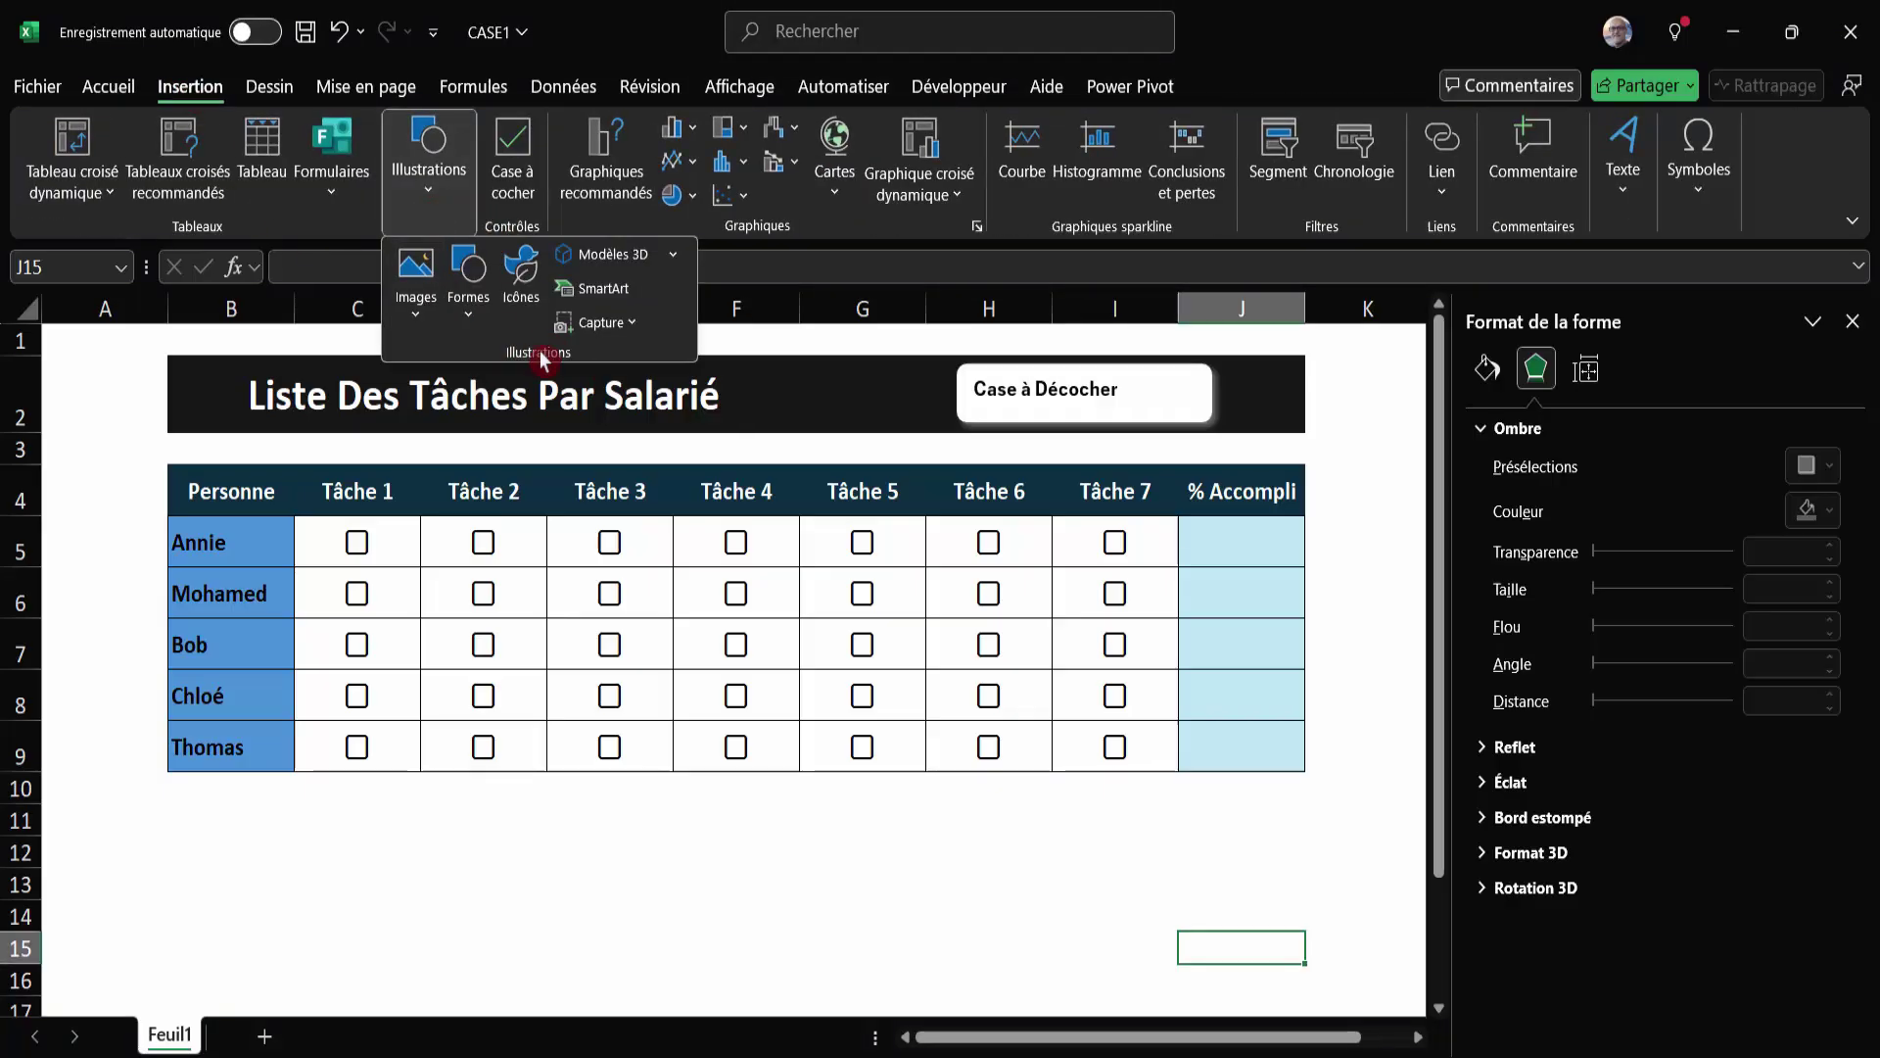
left_click(519, 279)
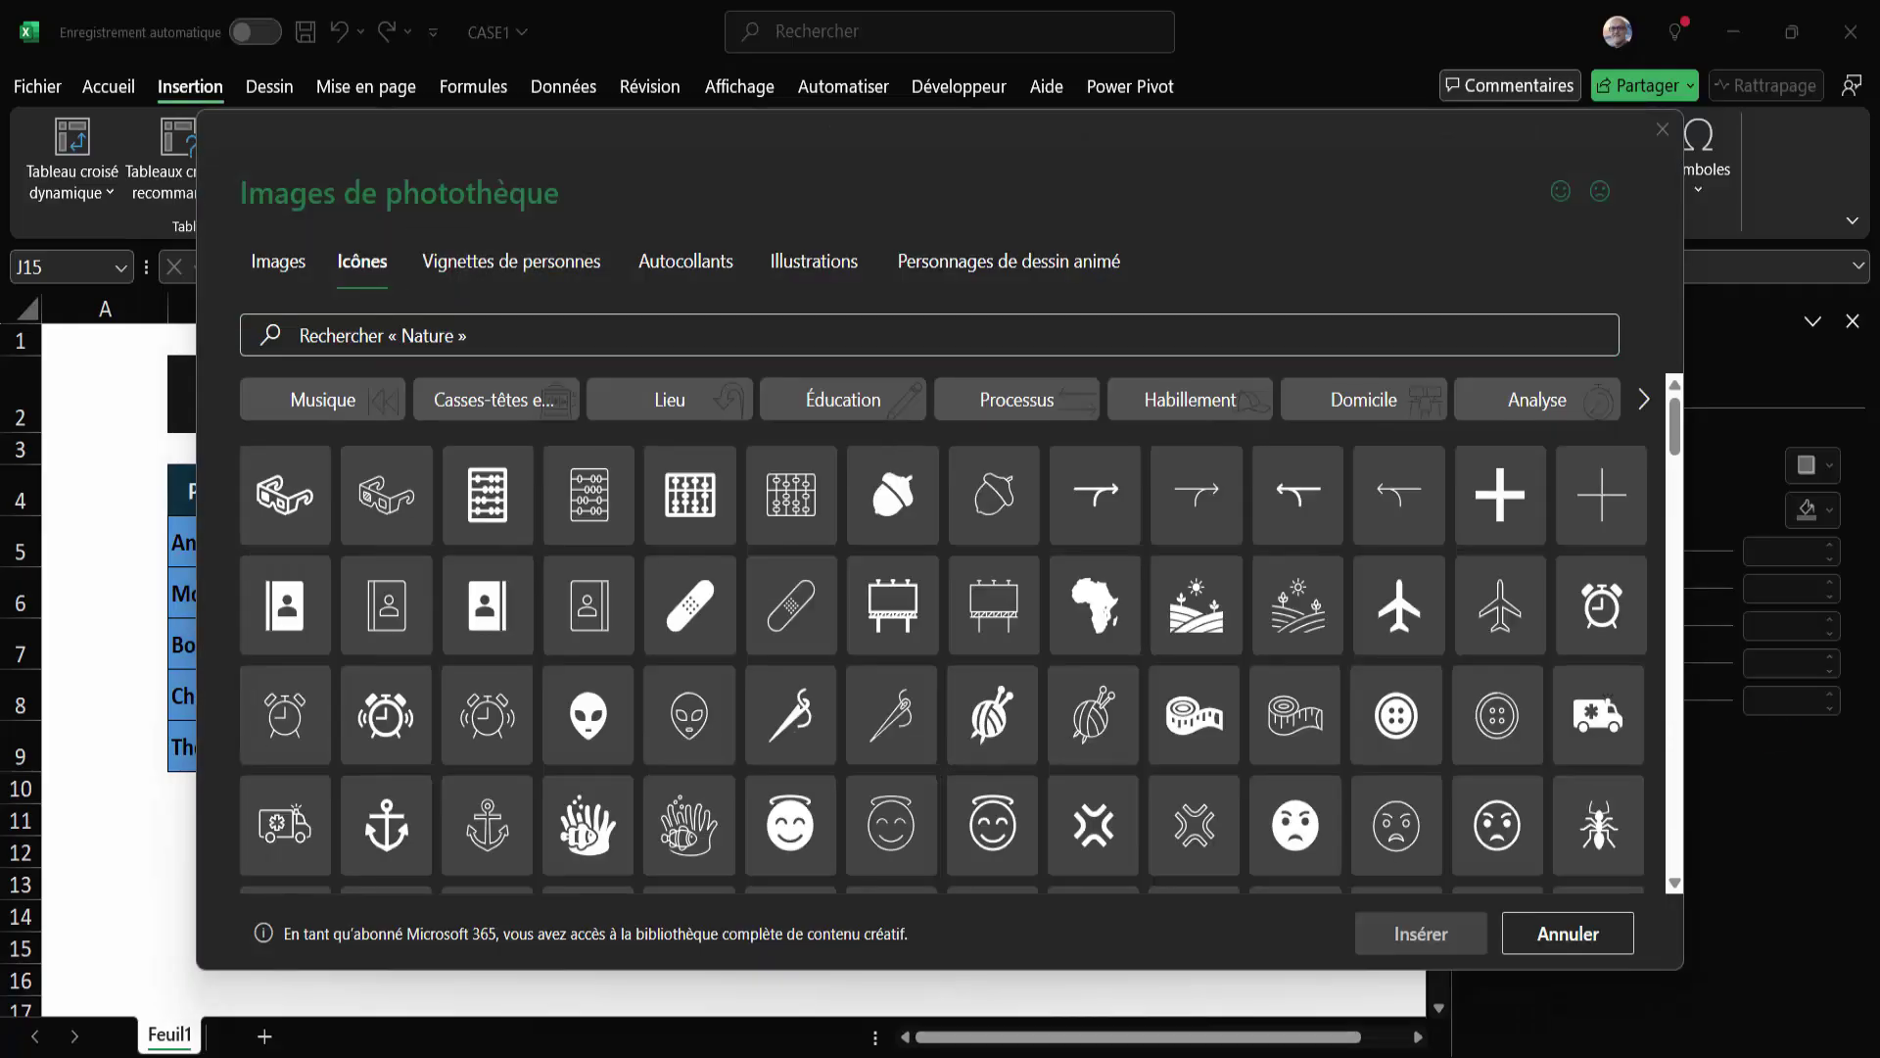
left_click(509, 333)
type("CASE")
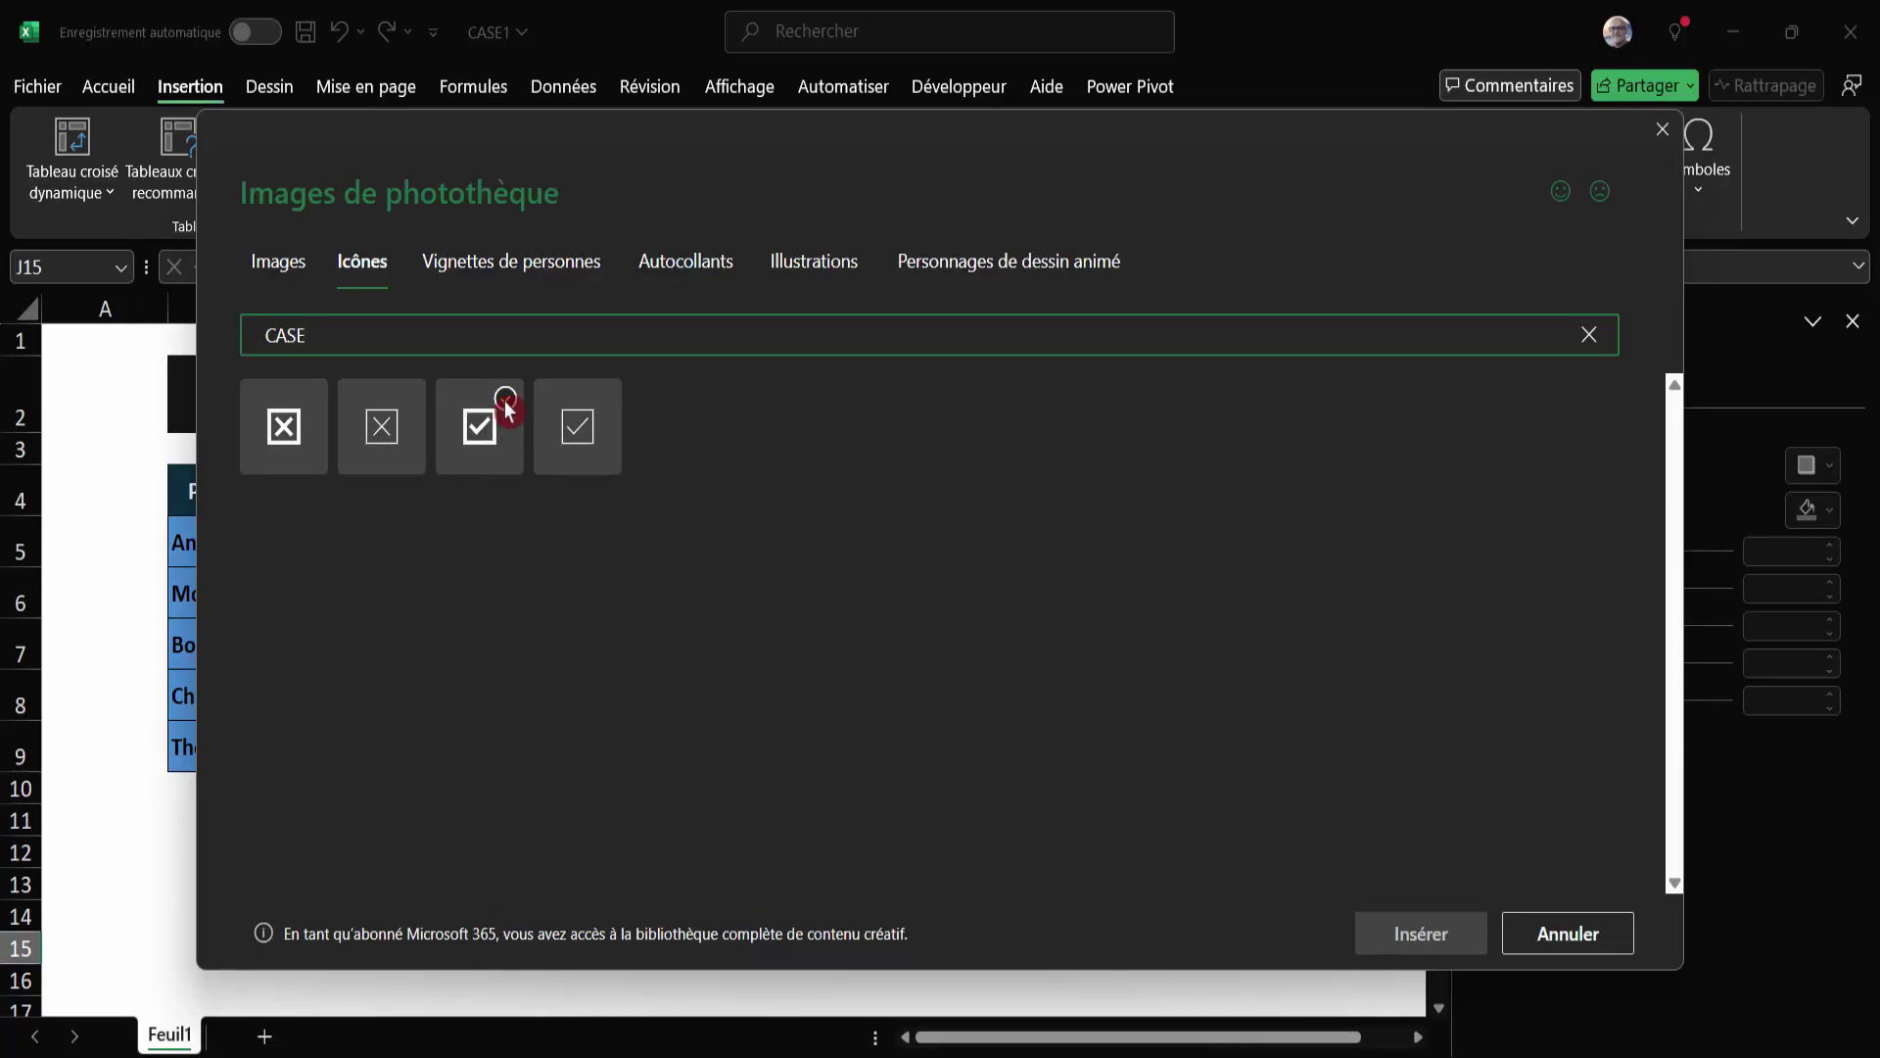
left_click(490, 433)
left_click(1395, 943)
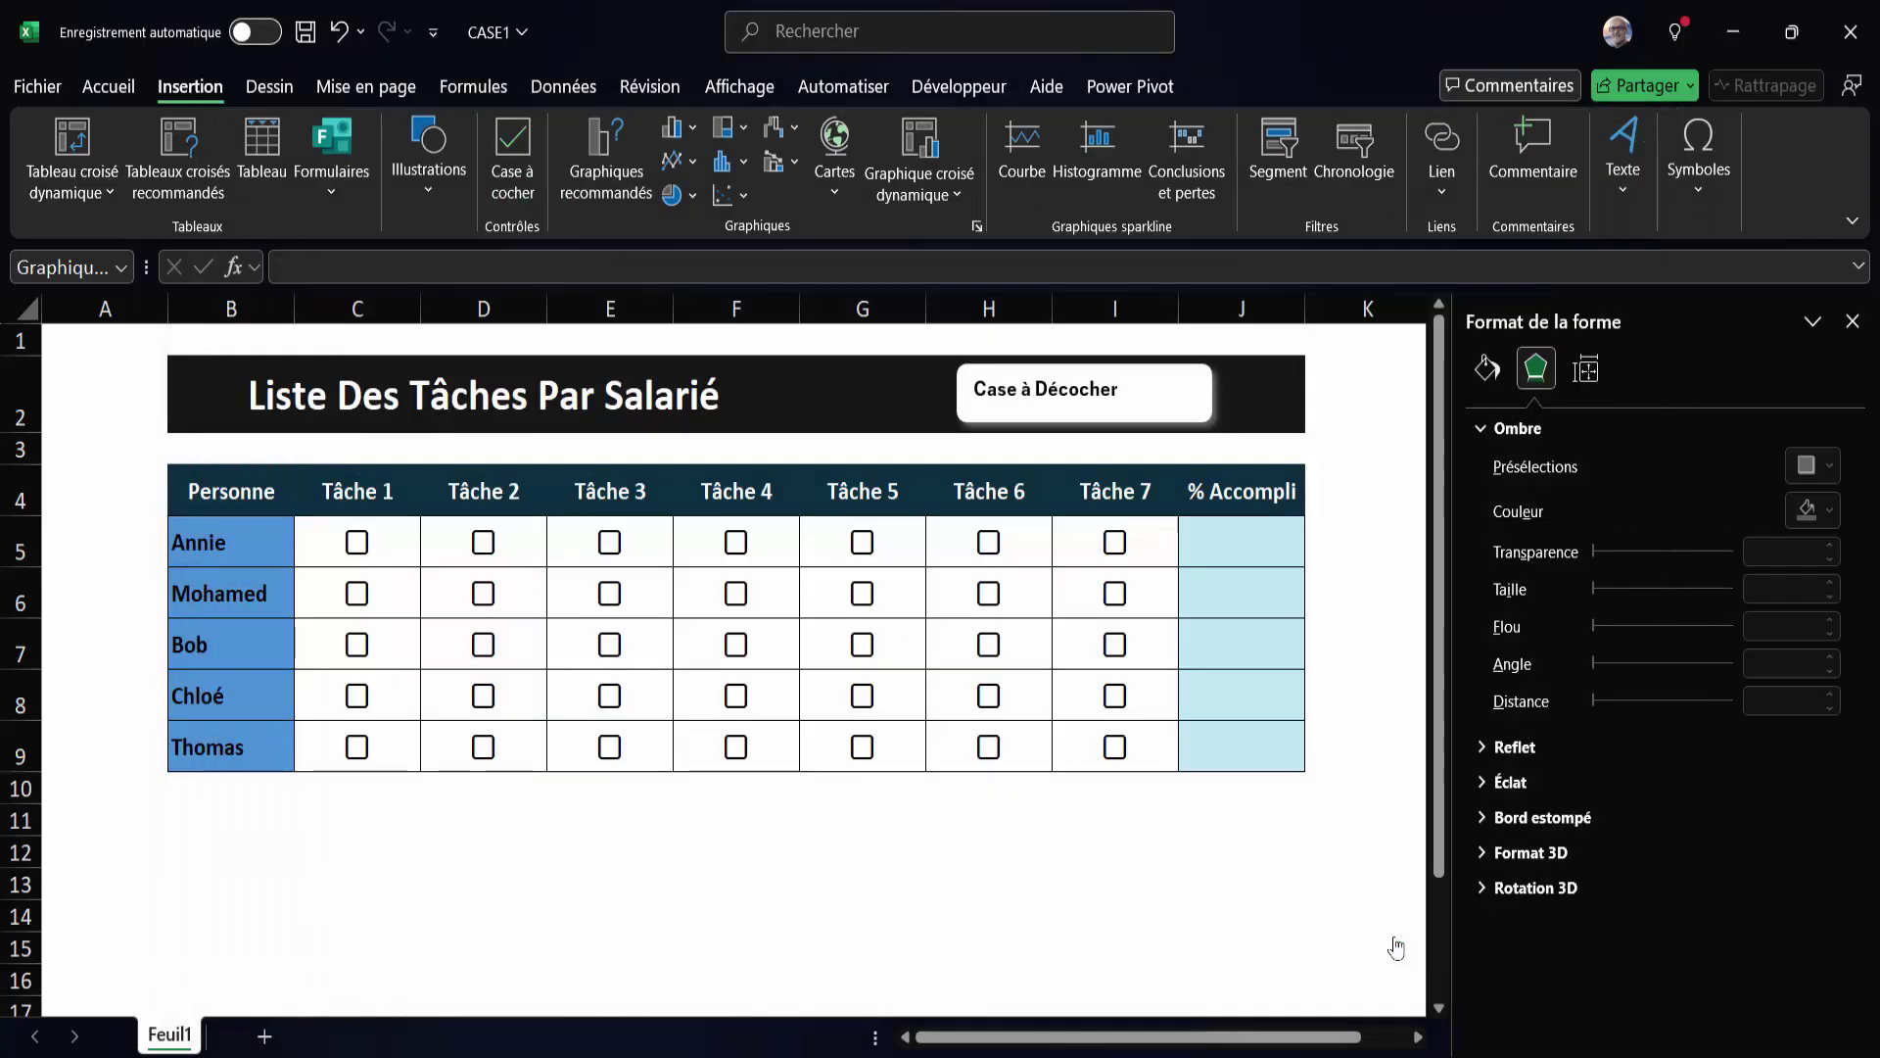
Move the checkmark icon up beside the table and roughly shrink it.
left_click(1854, 323)
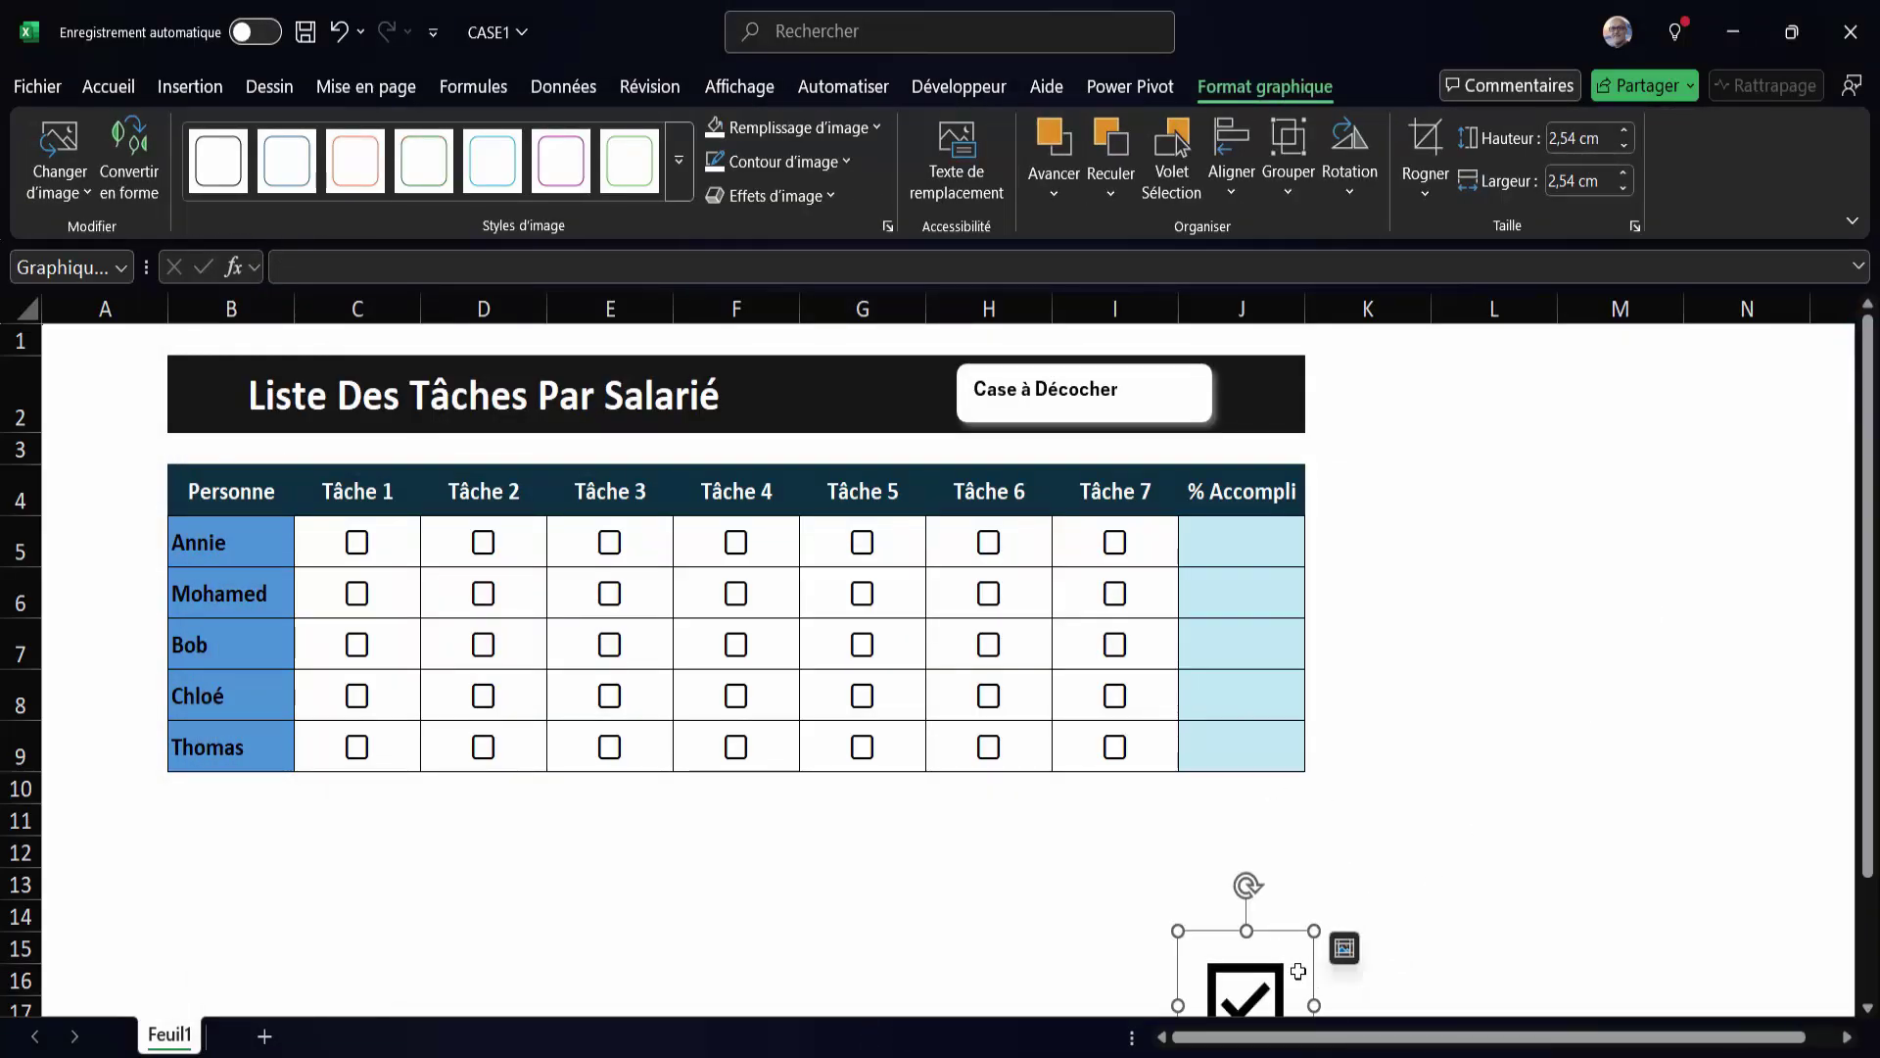
mouse_move(1311, 972)
left_mouse_down()
mouse_move(1414, 894)
mouse_move(1537, 549)
mouse_move(1505, 483)
mouse_move(1457, 502)
left_mouse_up()
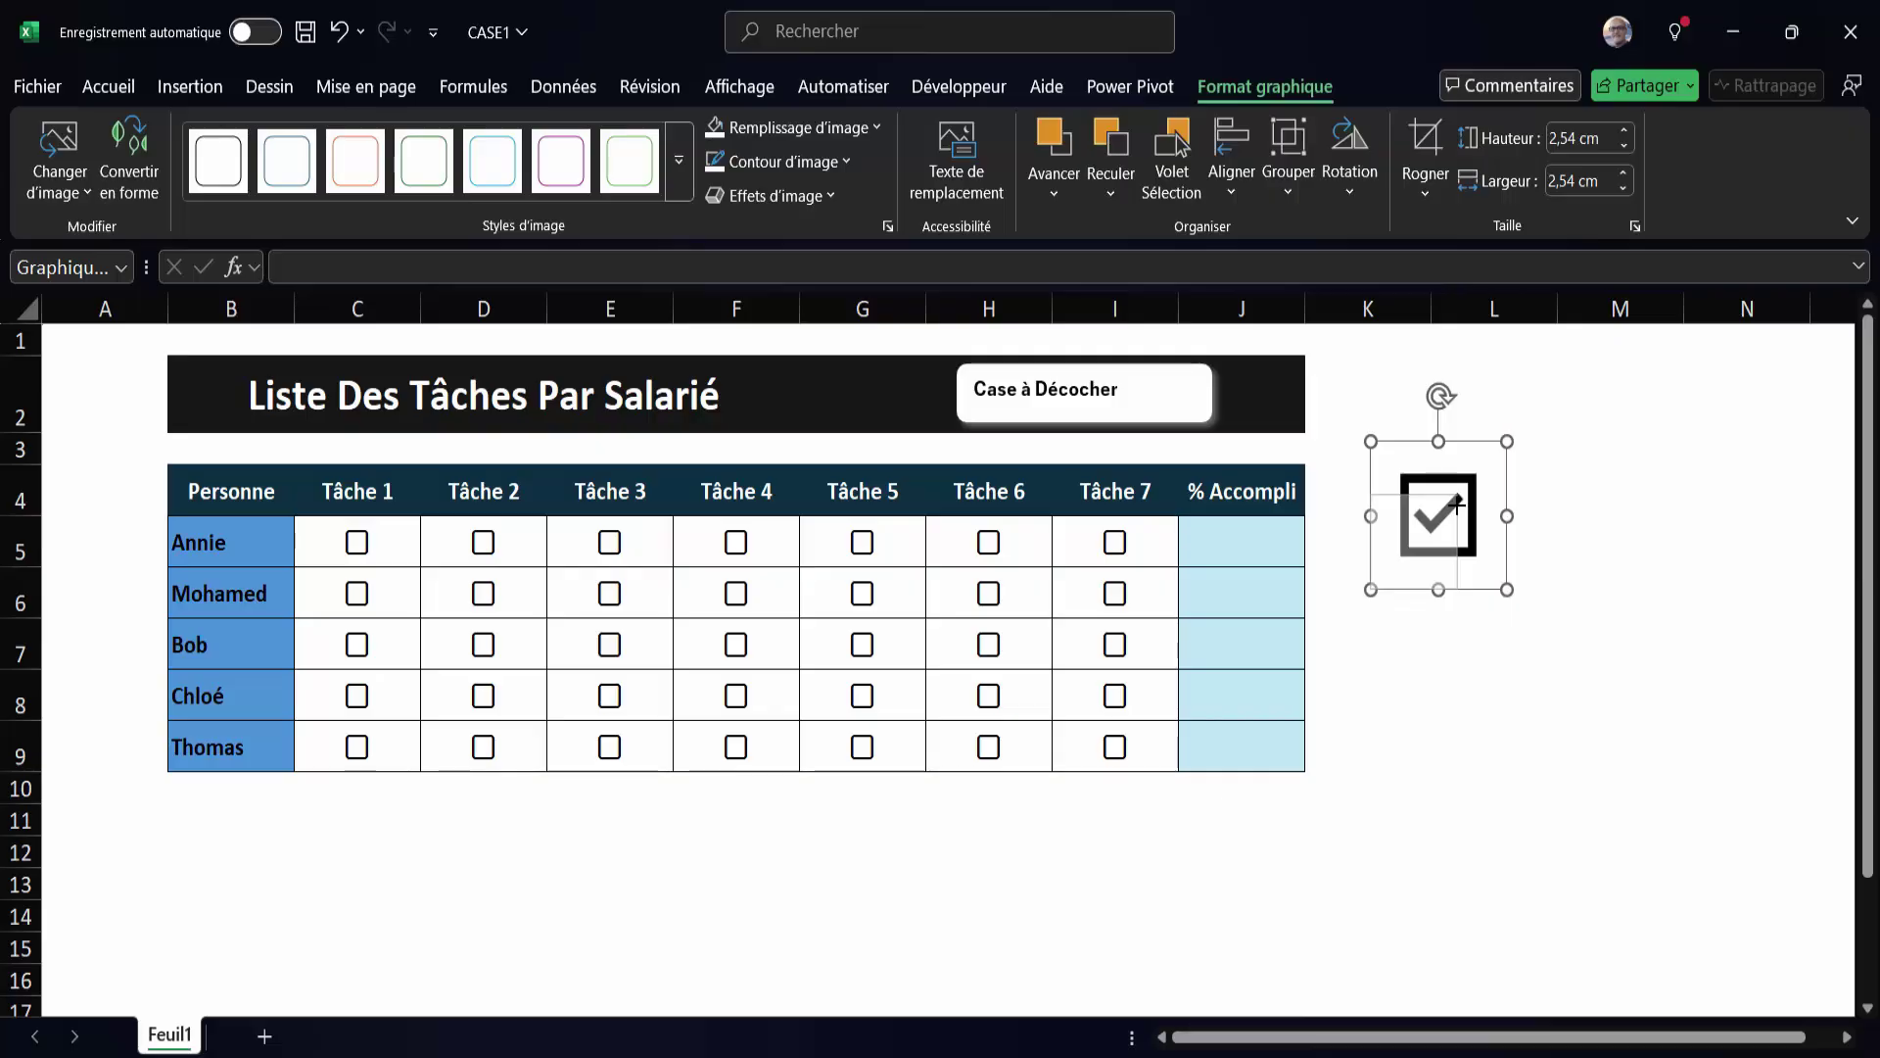
left_click_drag(1457, 503, 1455, 508)
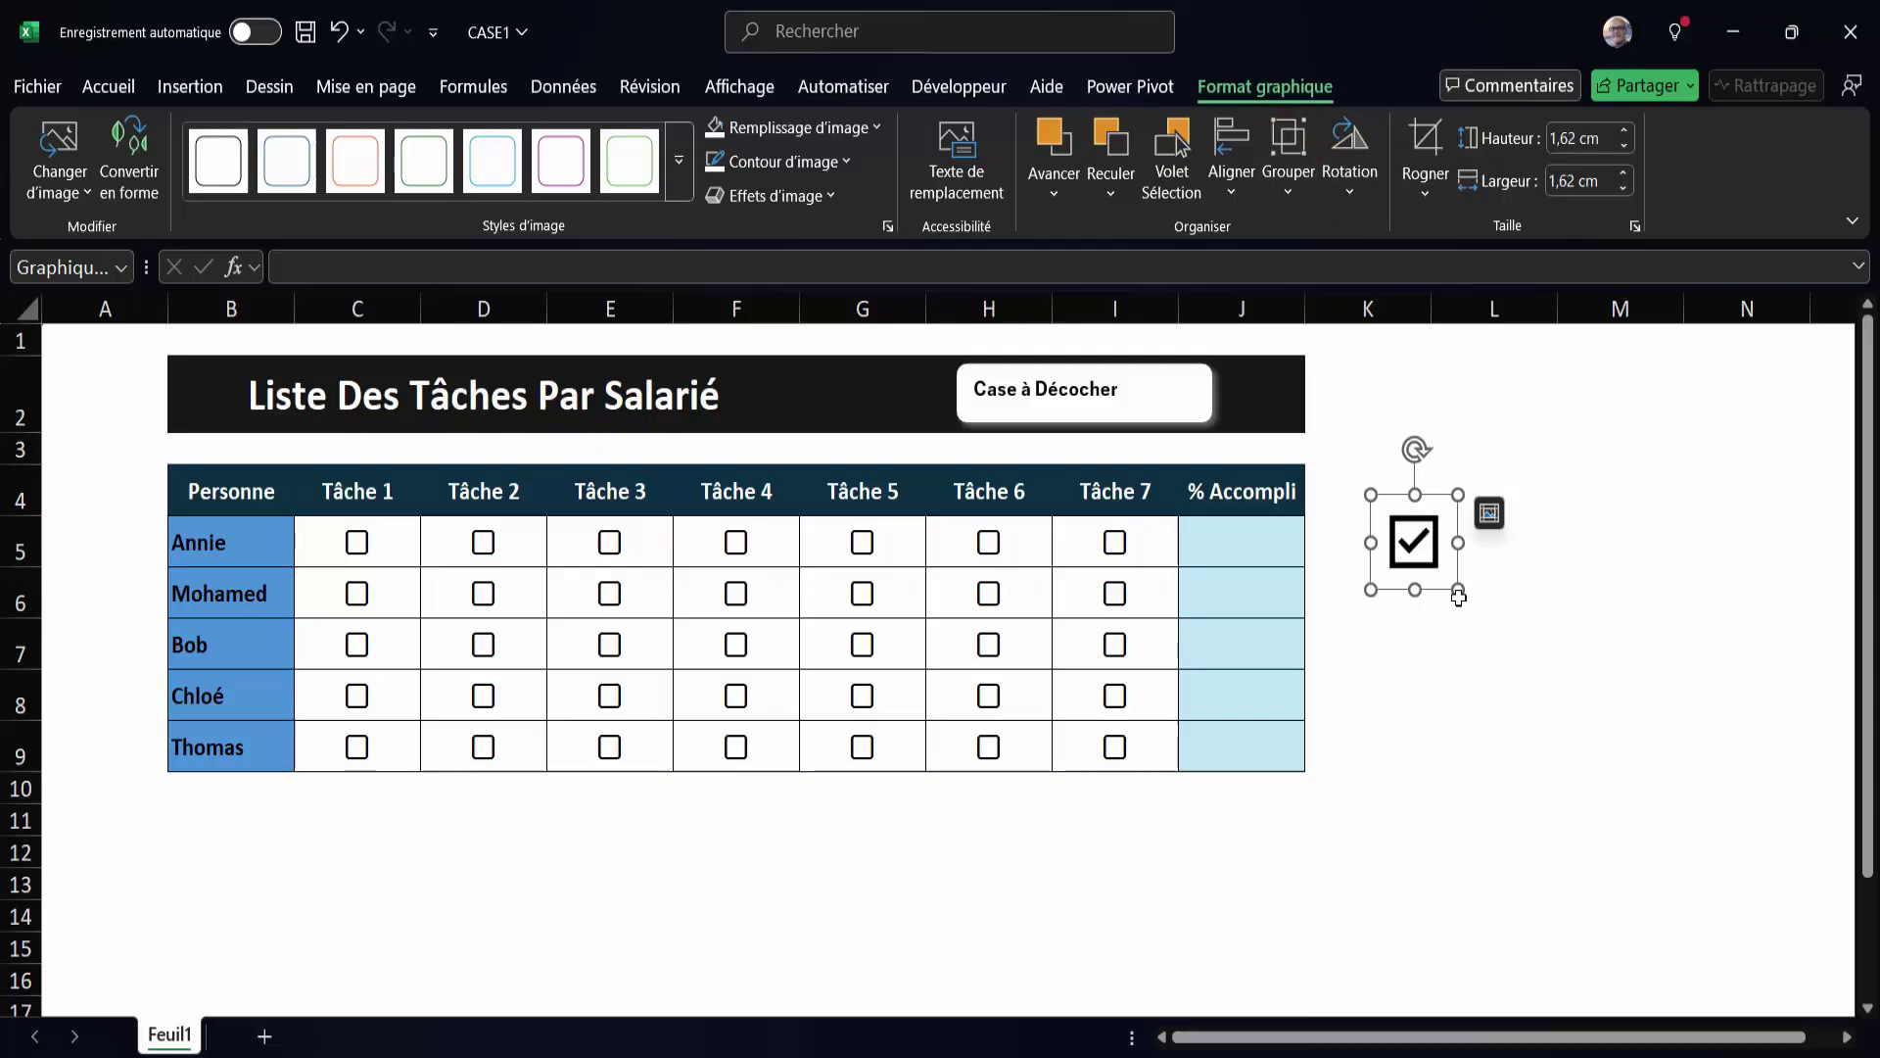
Set the checkmark icon's height to 1,1 cm and place it inside the Case à Décocher box.
left_click(1279, 86)
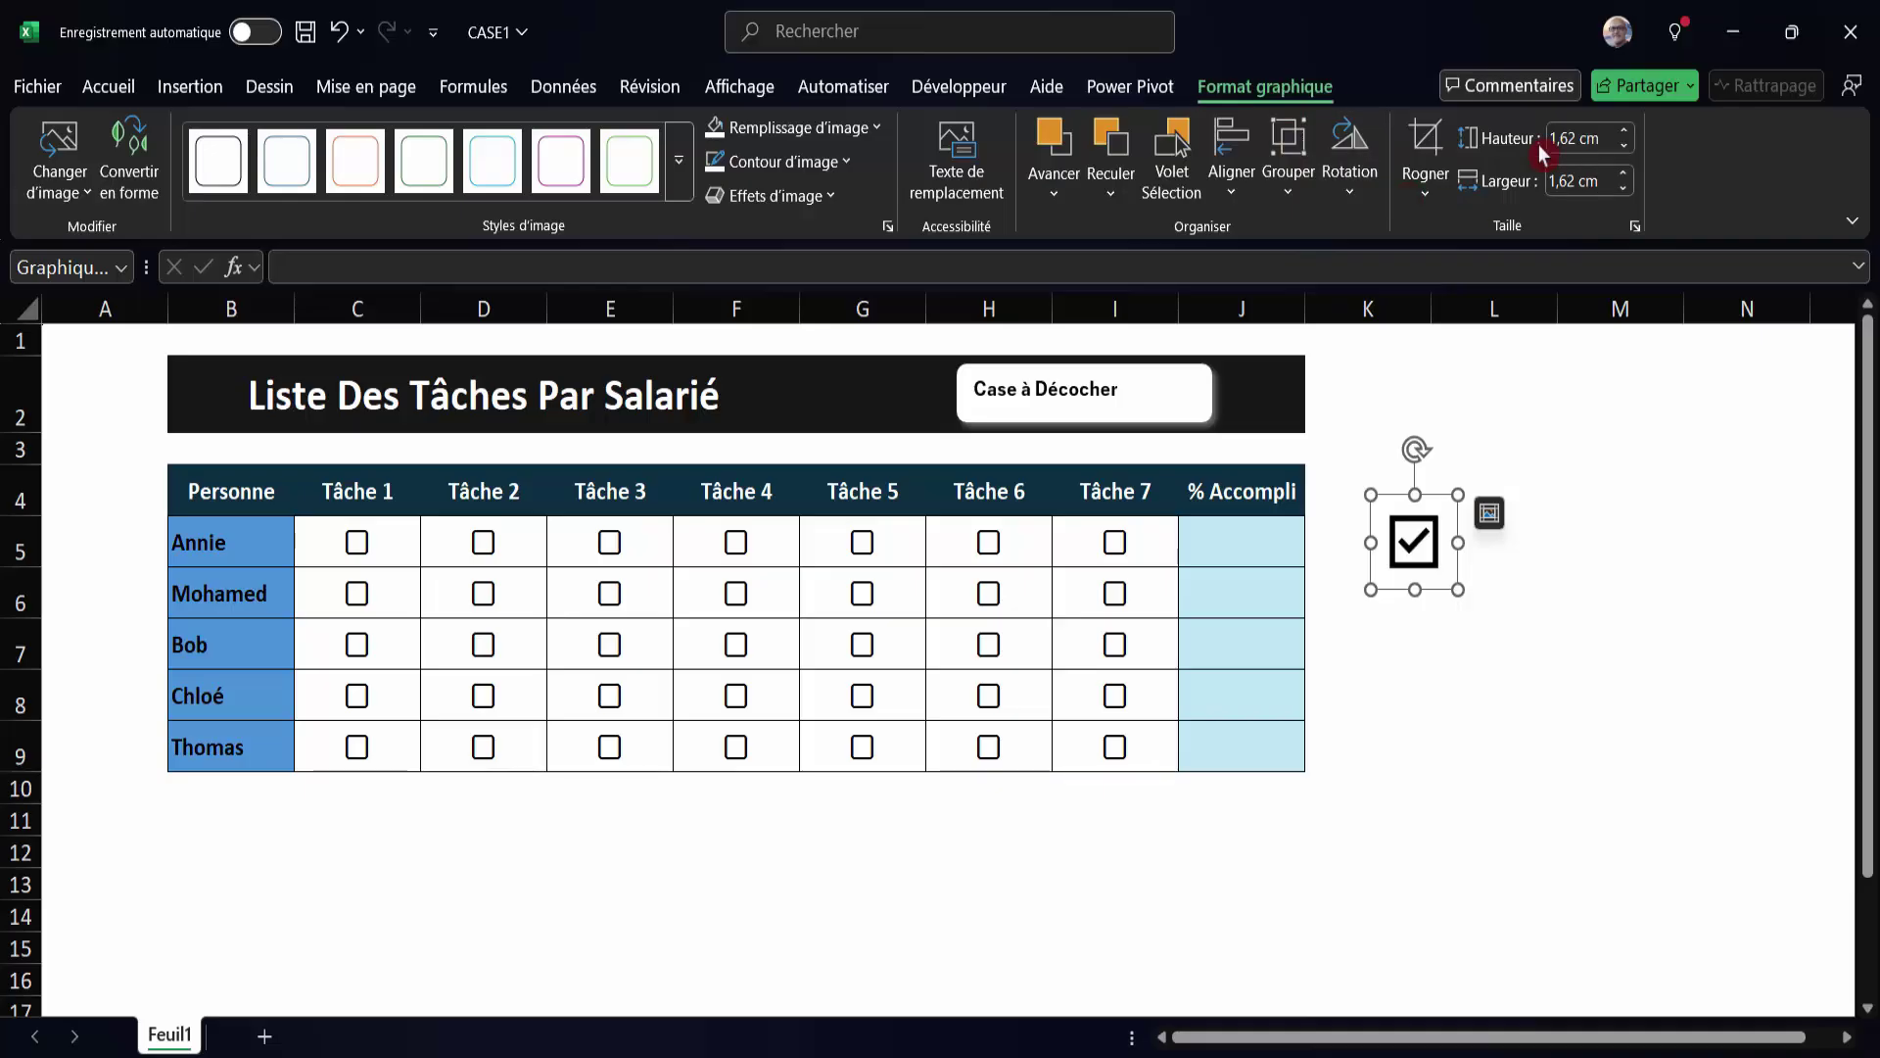
left_click(1539, 184)
left_click(1593, 176)
left_click(1589, 159)
type("1,")
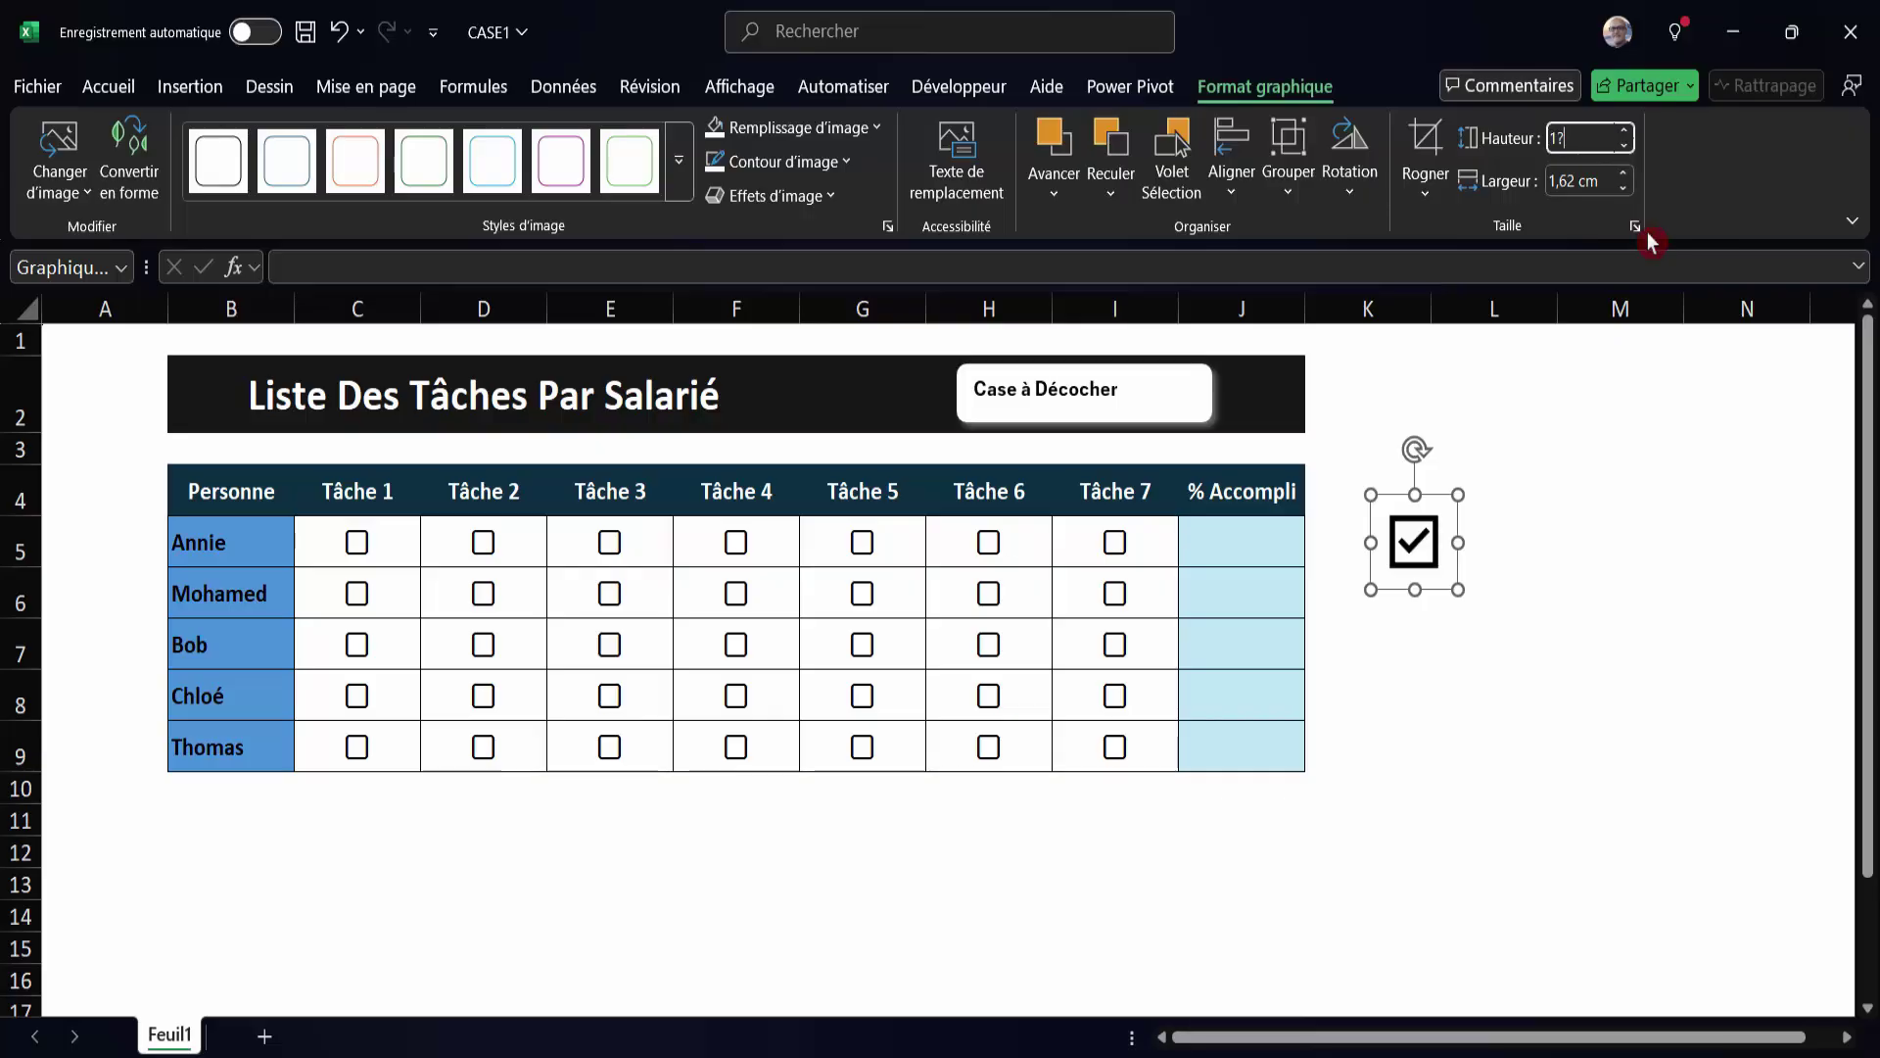
type("10")
key("BackSpace")
key("BackSpace")
key("BackSpace")
key("Tab")
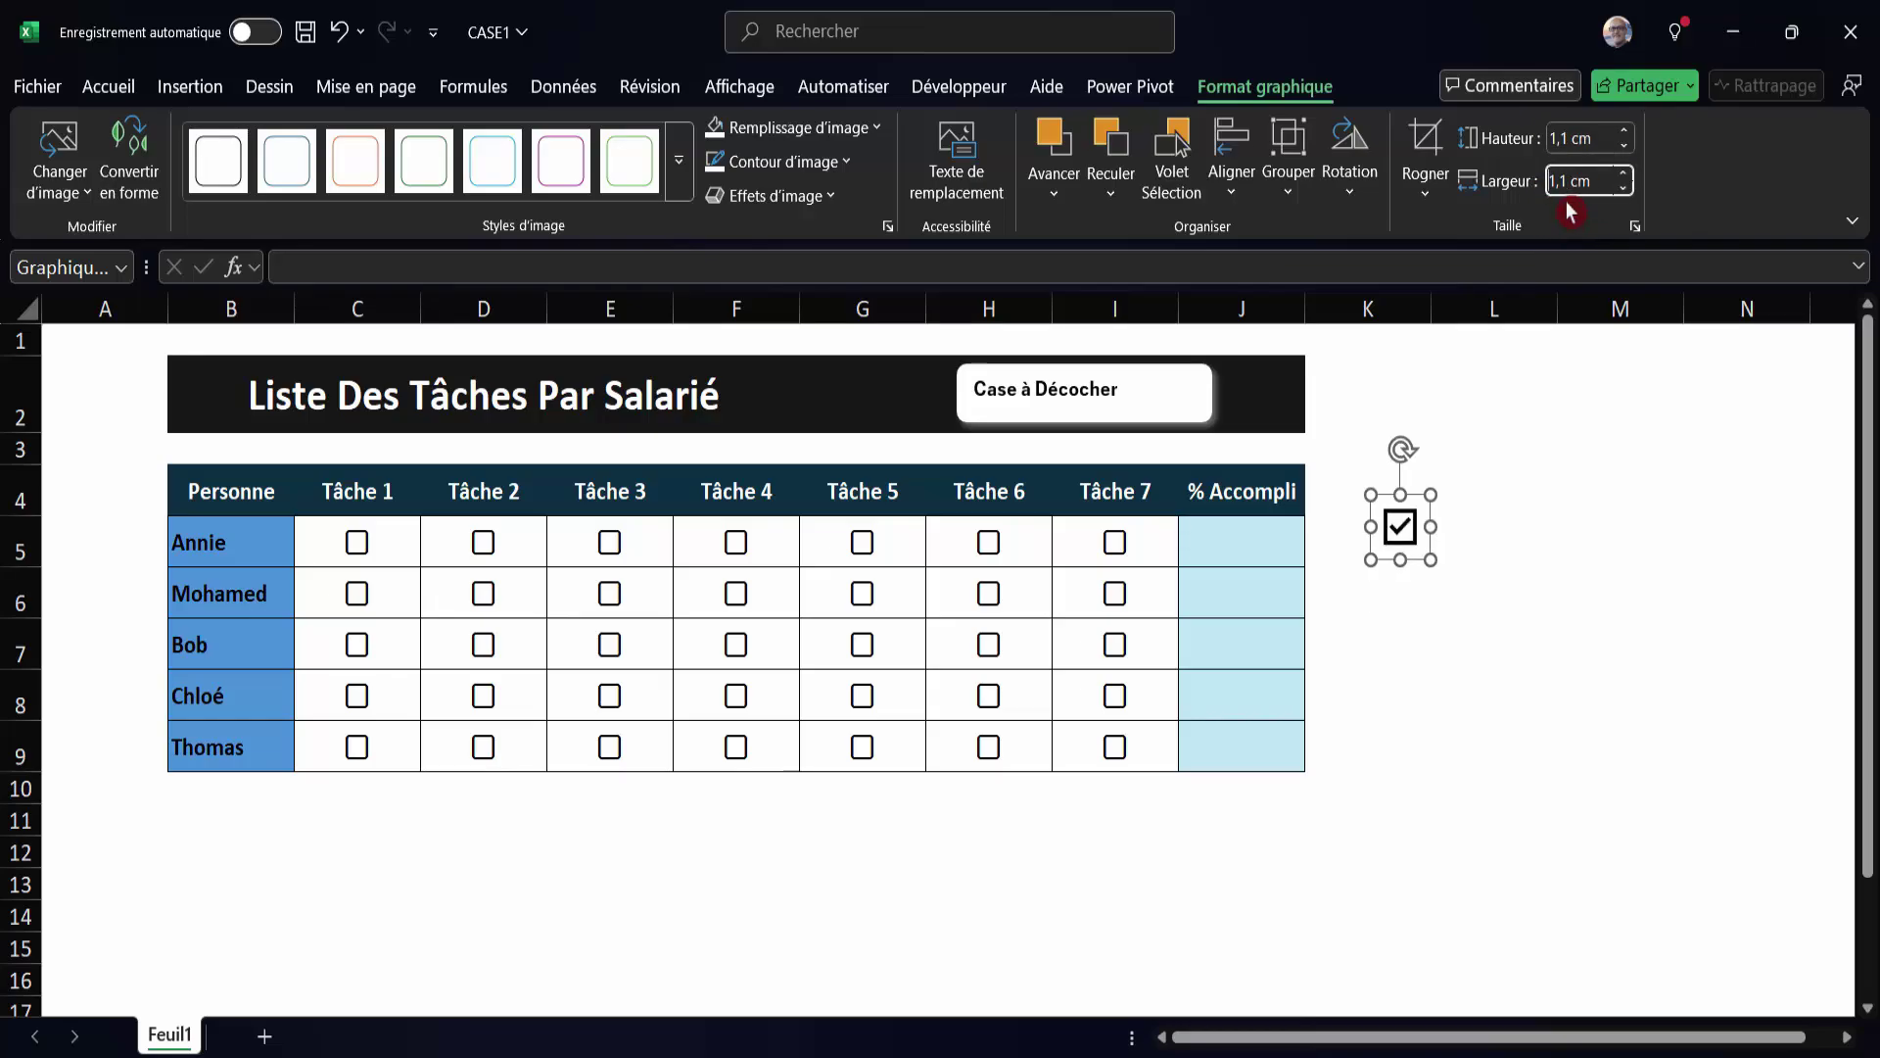
left_click_drag(1382, 567, 1180, 419)
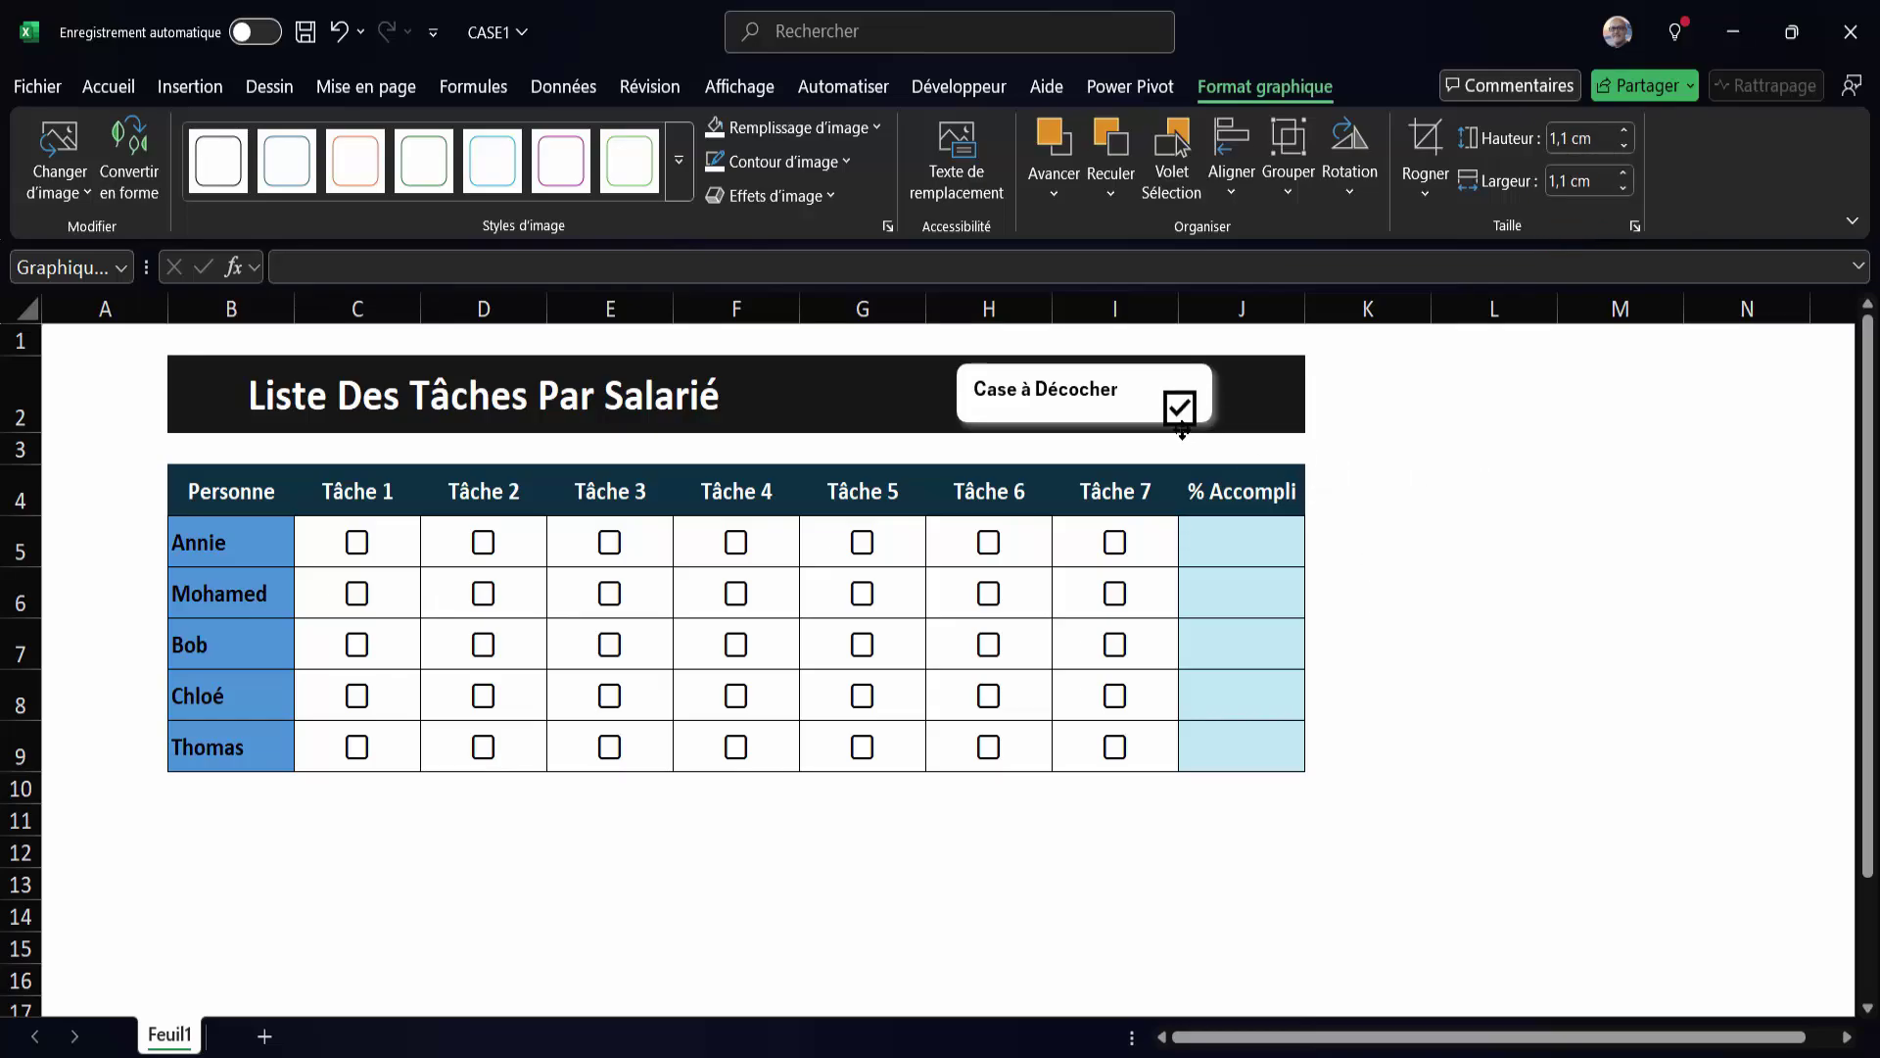
left_click(1498, 490)
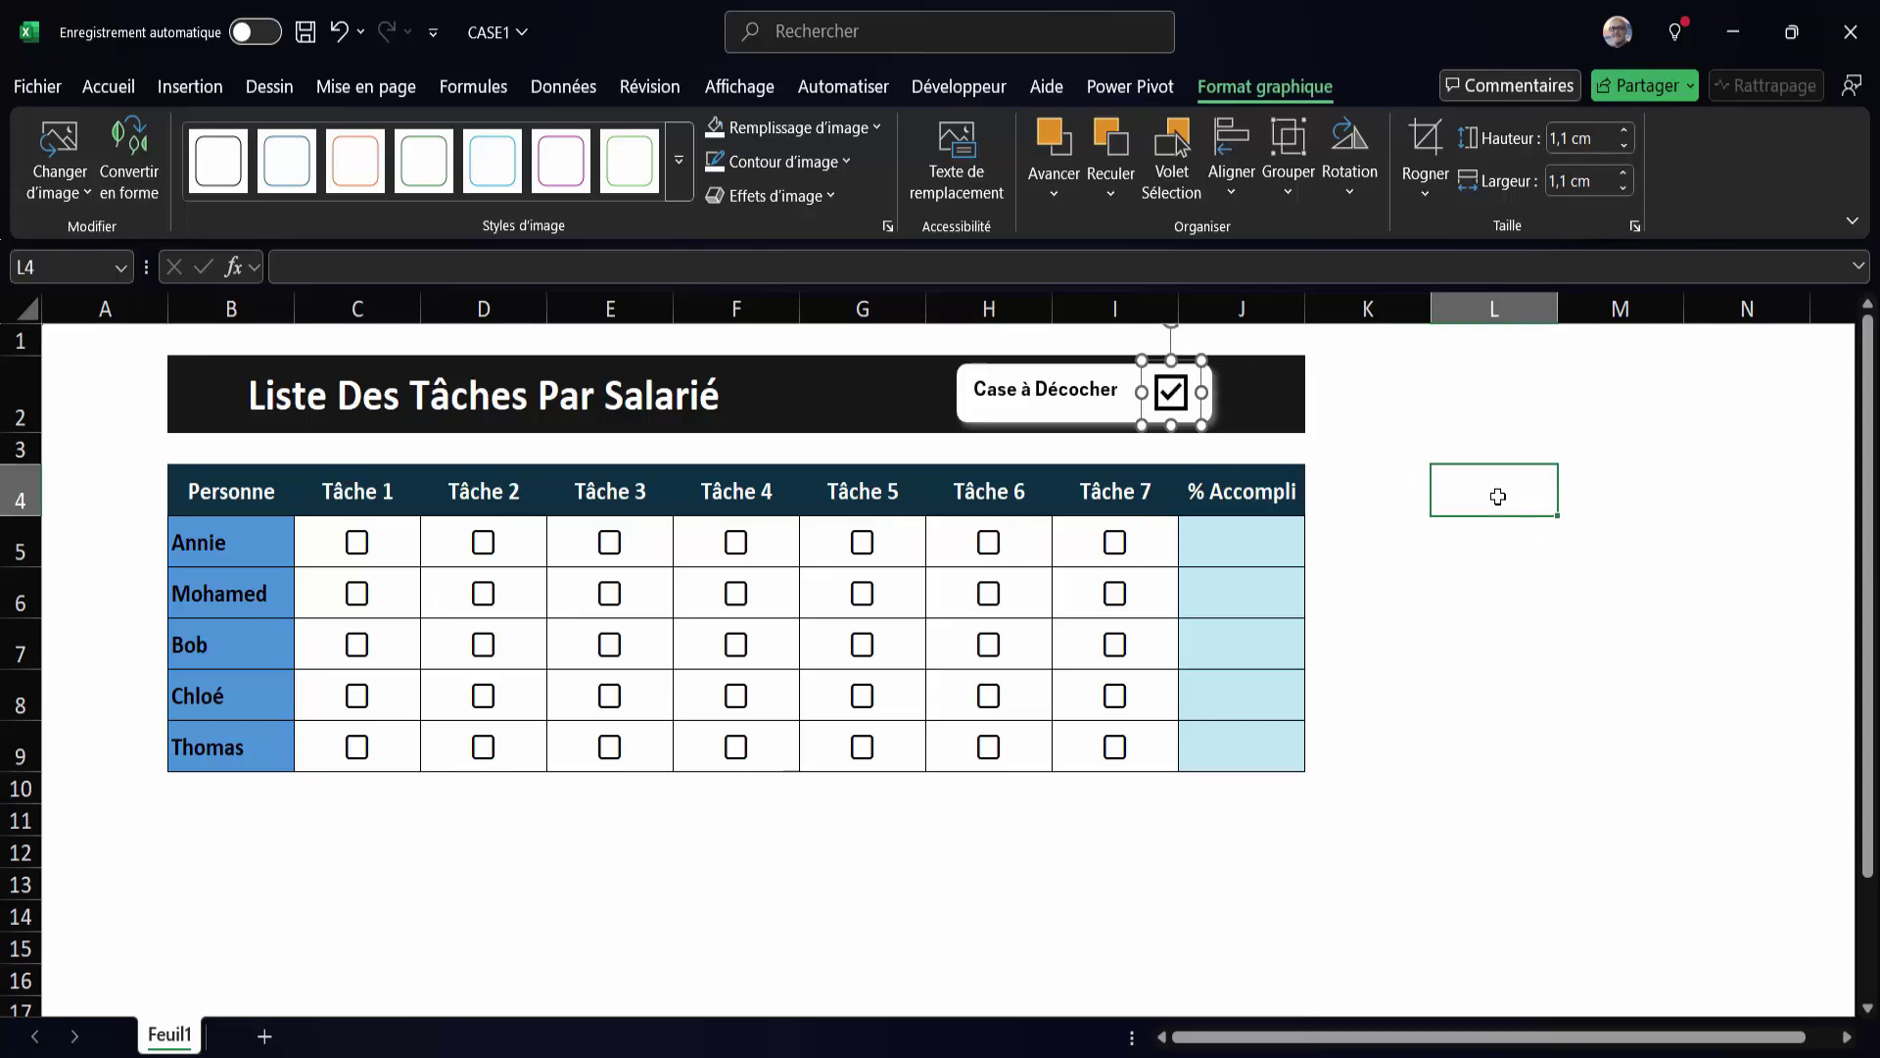
Group the Case à Décocher box and the checkmark icon into one shape.
left_click(1096, 419)
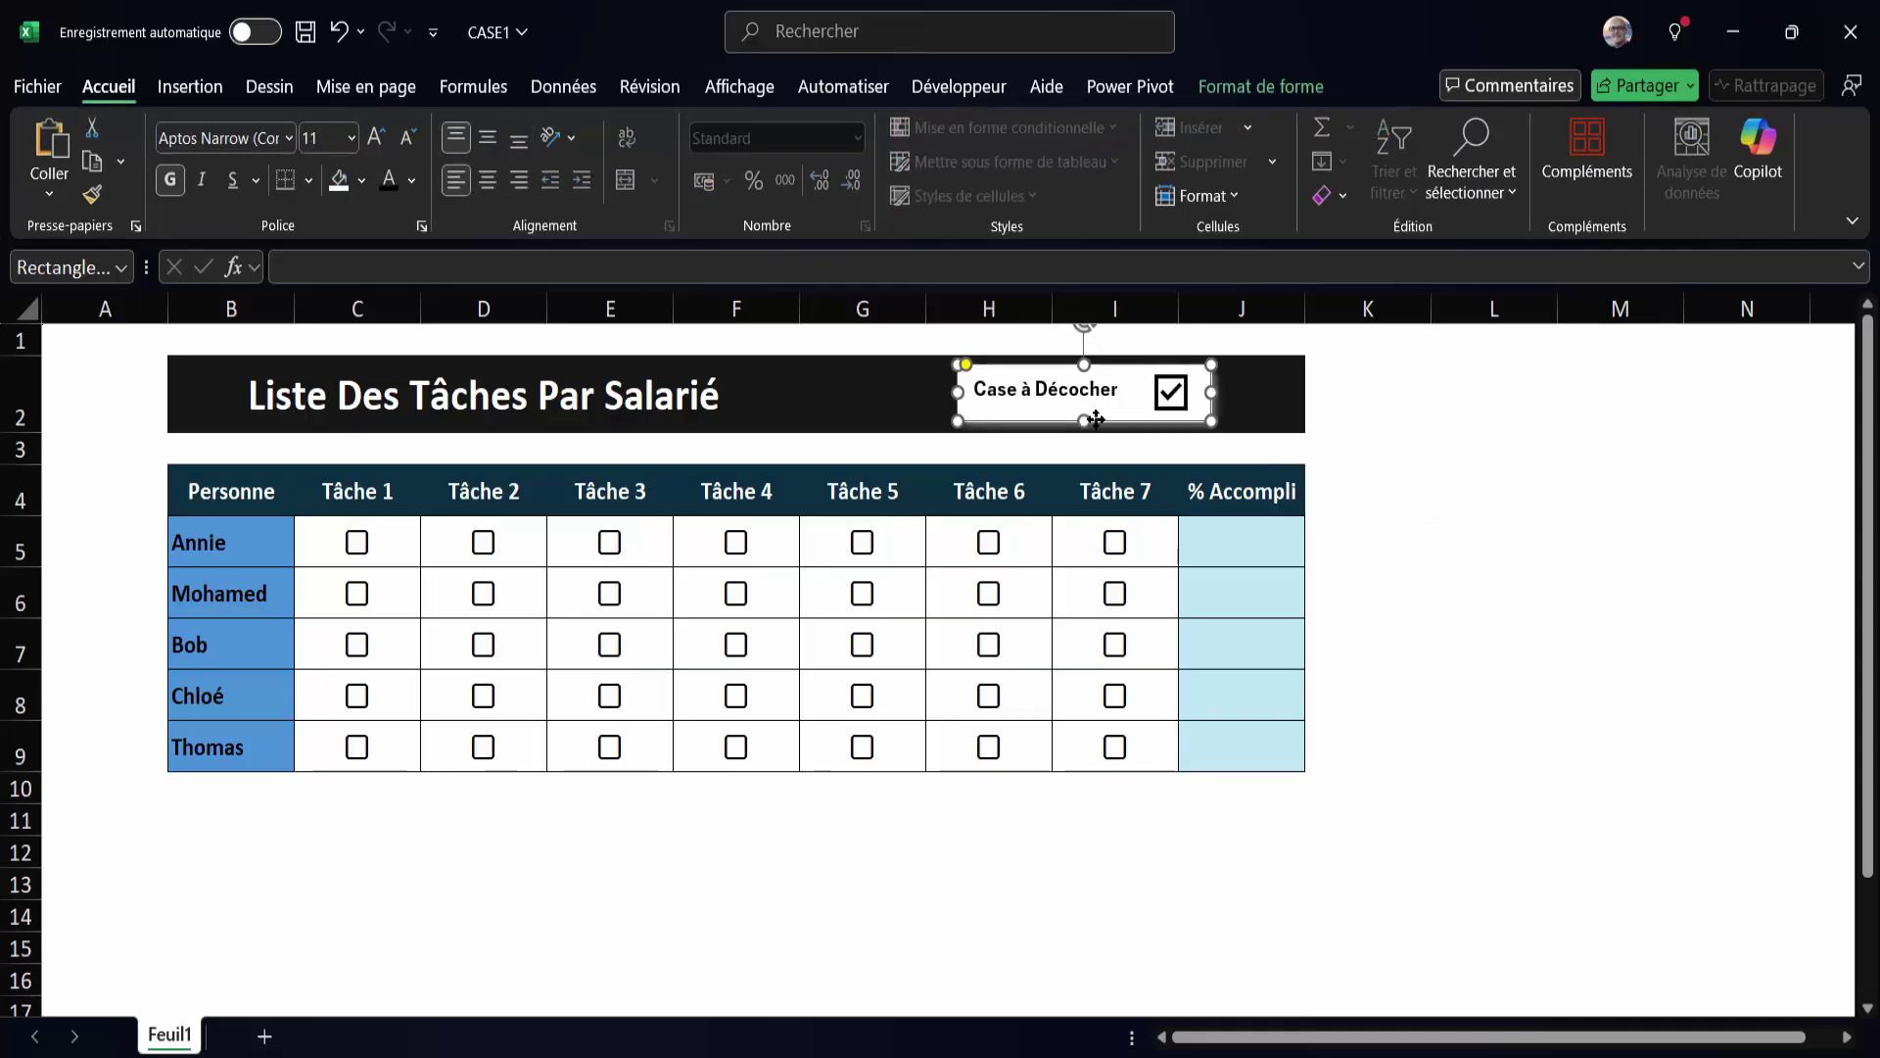
left_click(1173, 394, "ctrl")
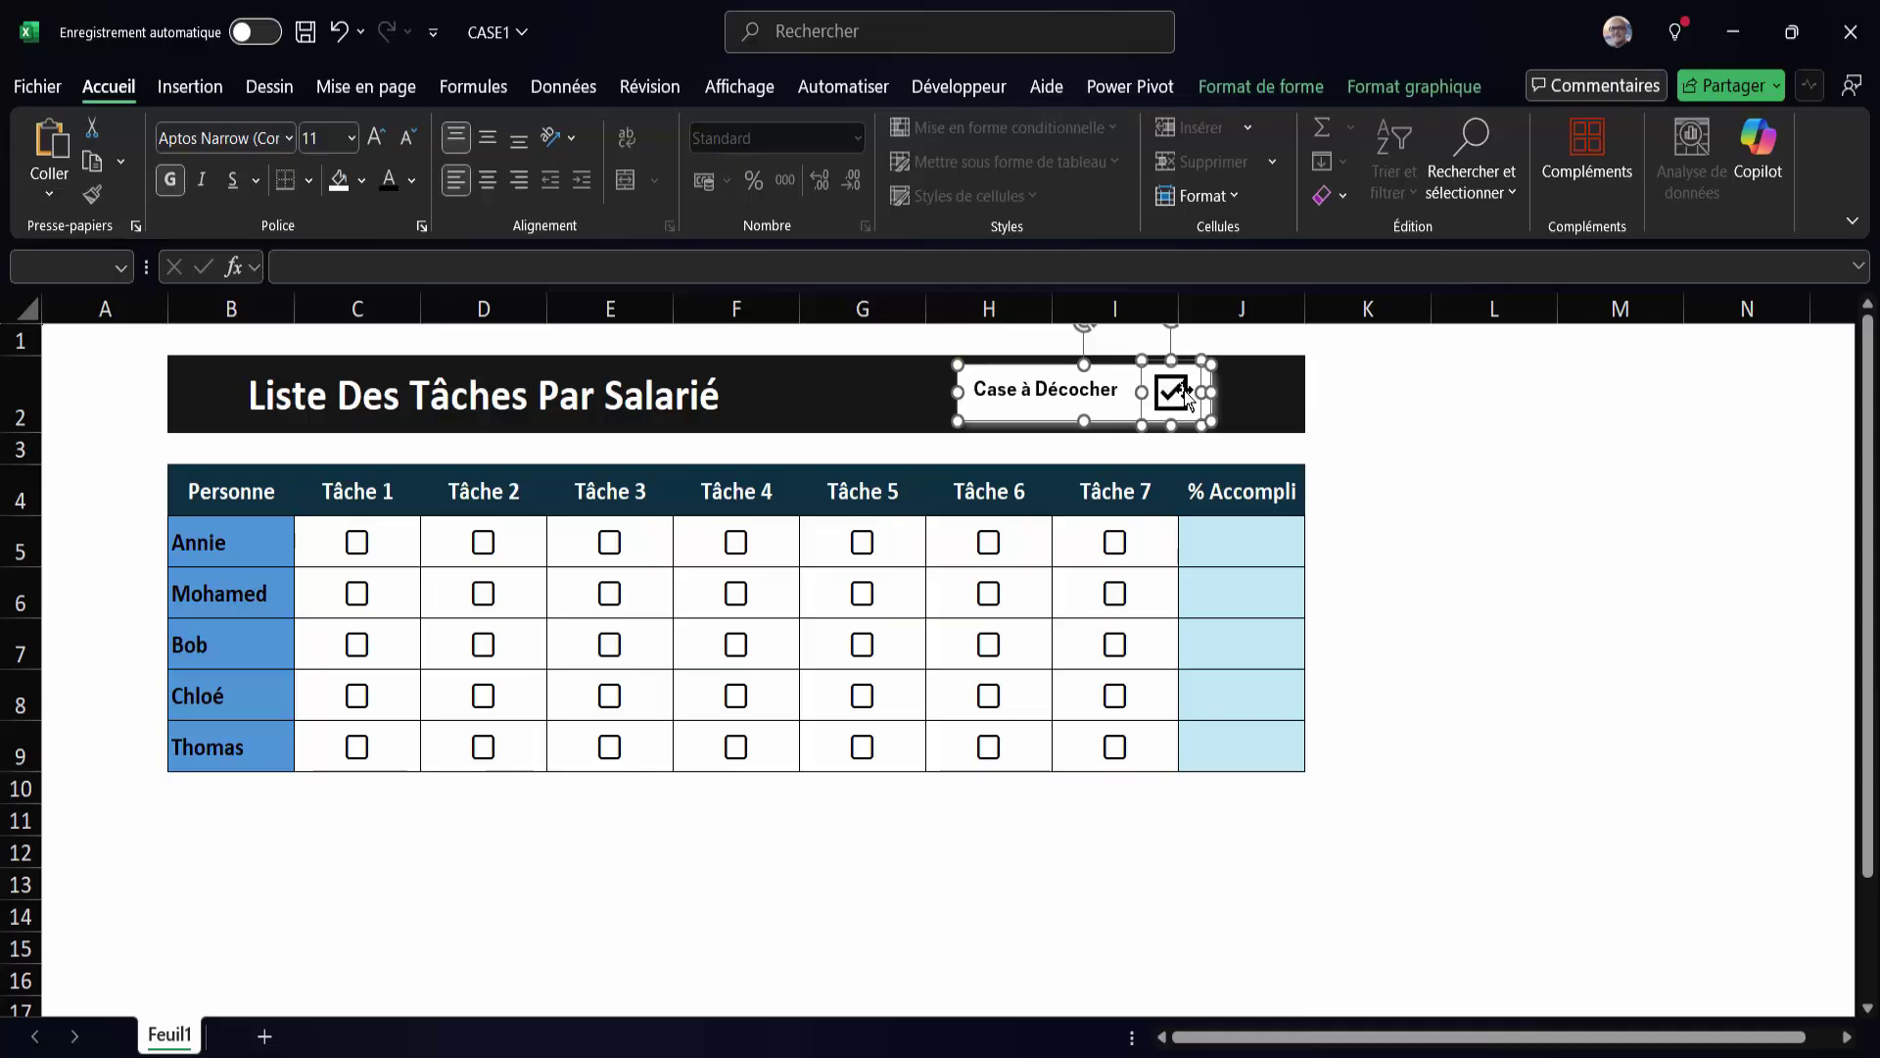
left_click(1255, 88)
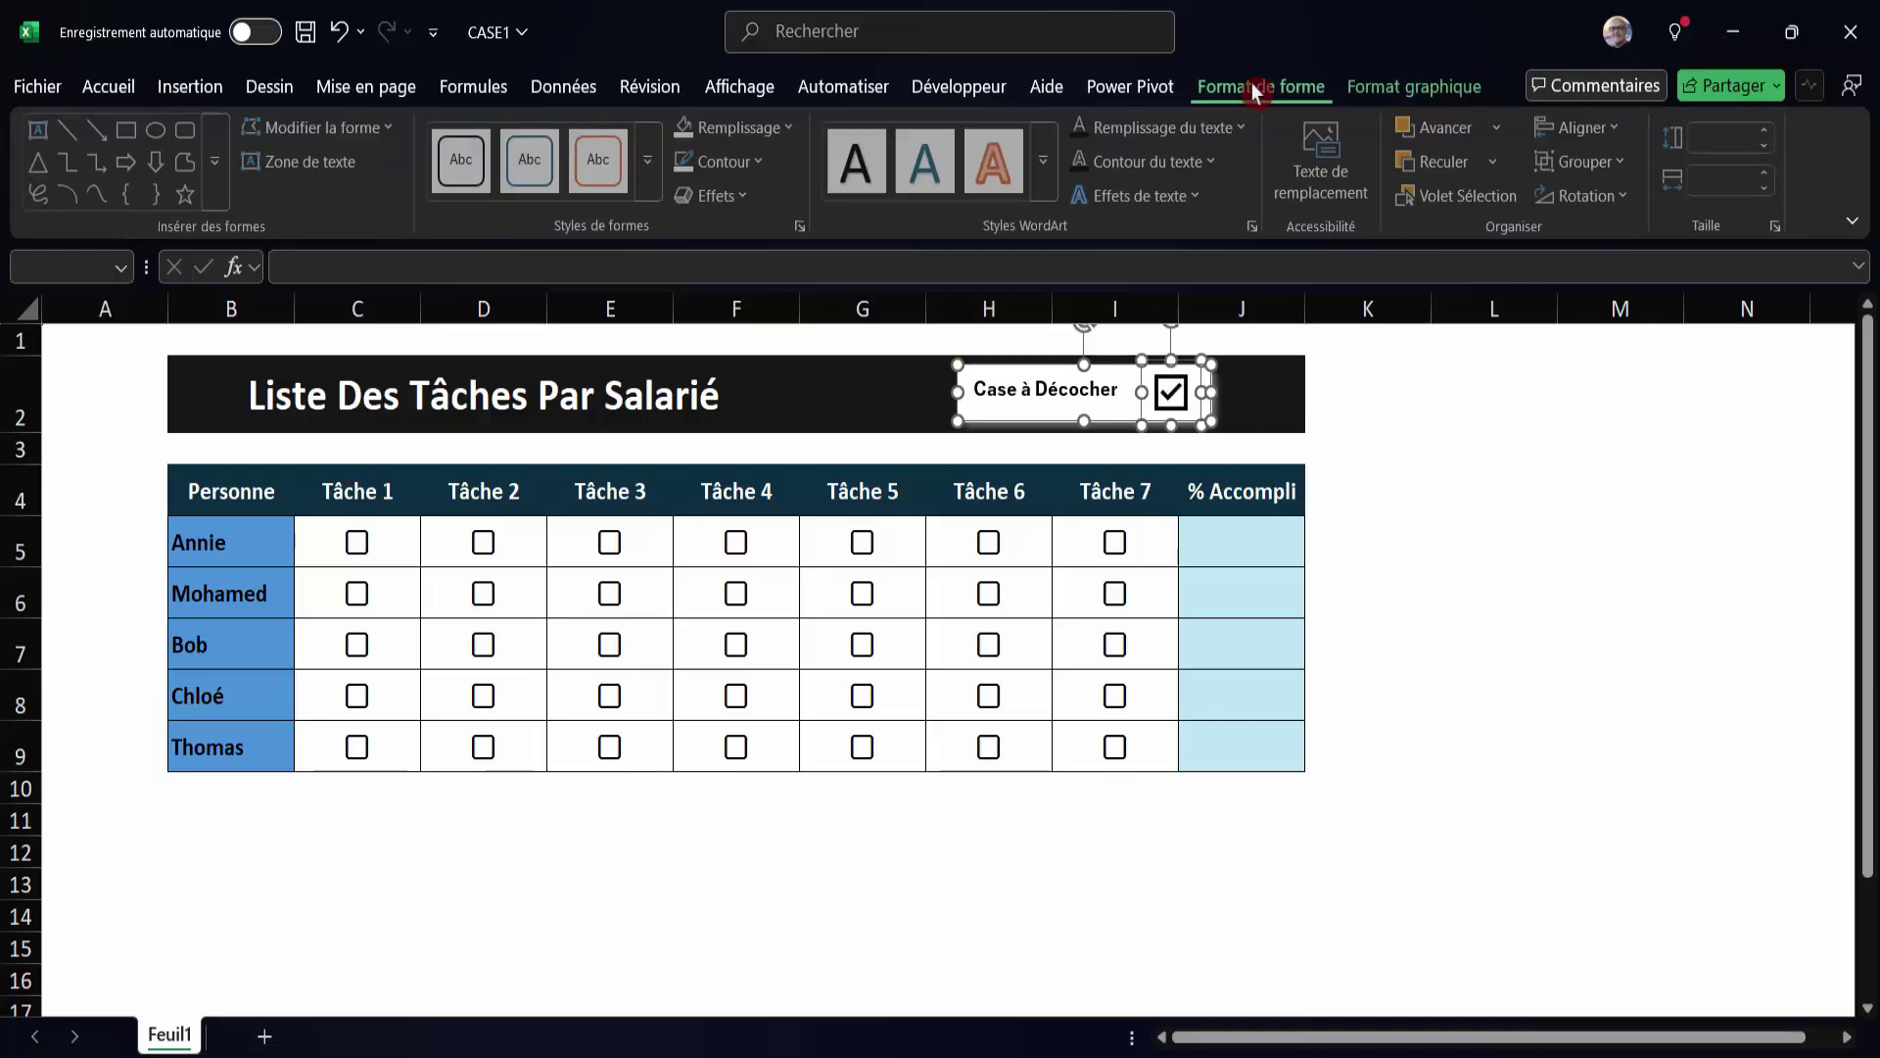
left_click(1629, 155)
left_click(1606, 199)
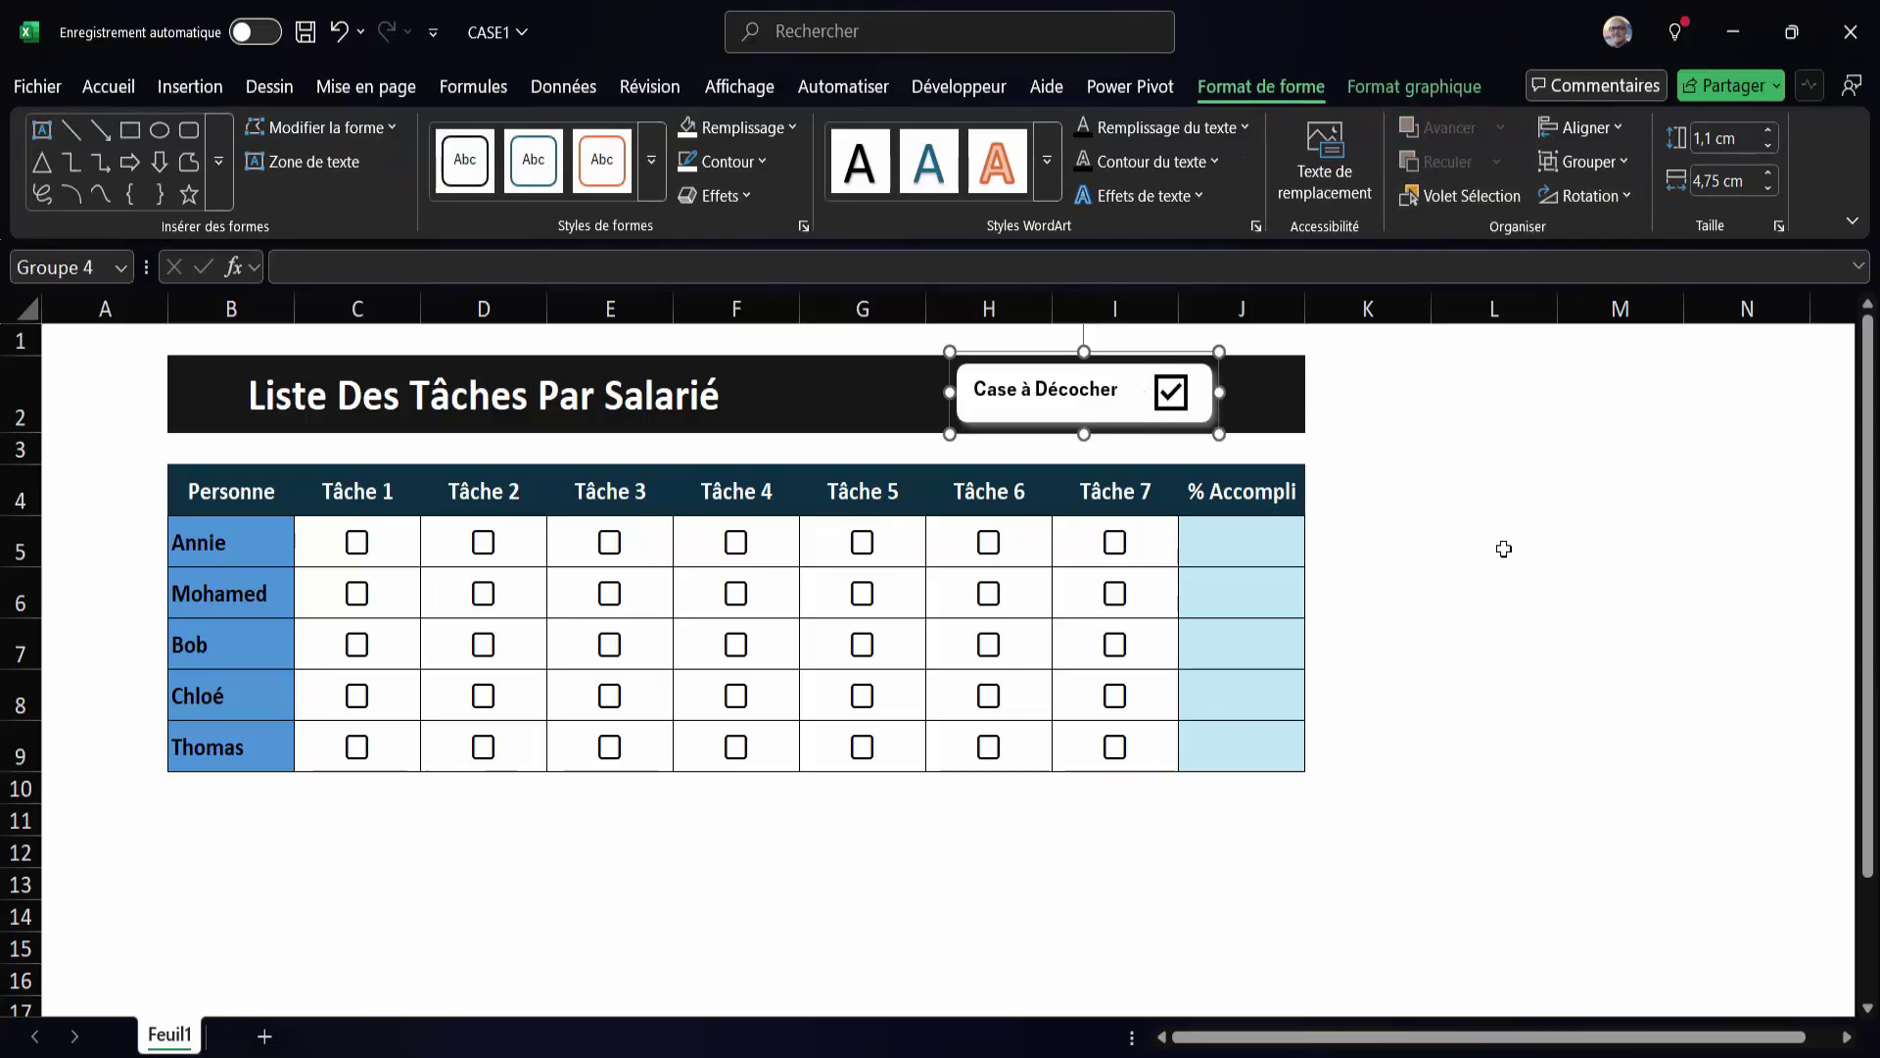
Assign the DecocherCases macro to the grouped button.
right_click(1144, 404)
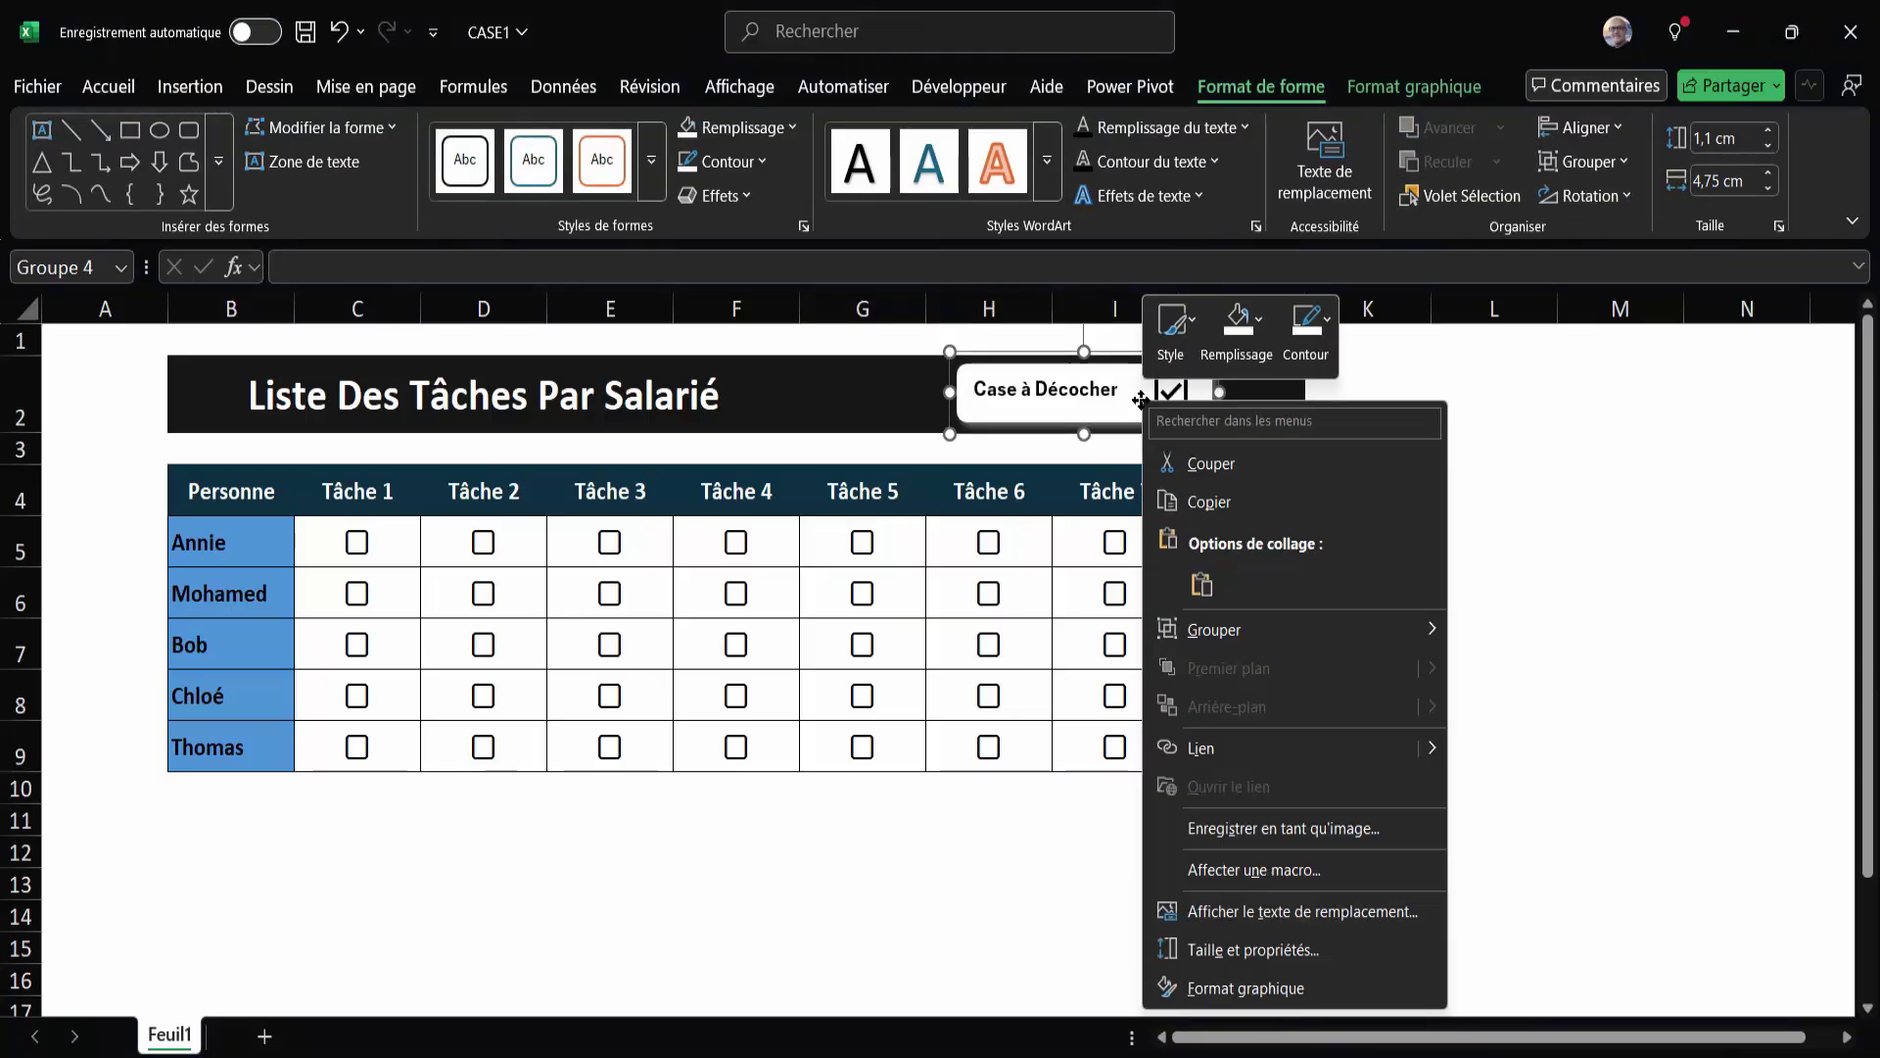
left_click(1236, 869)
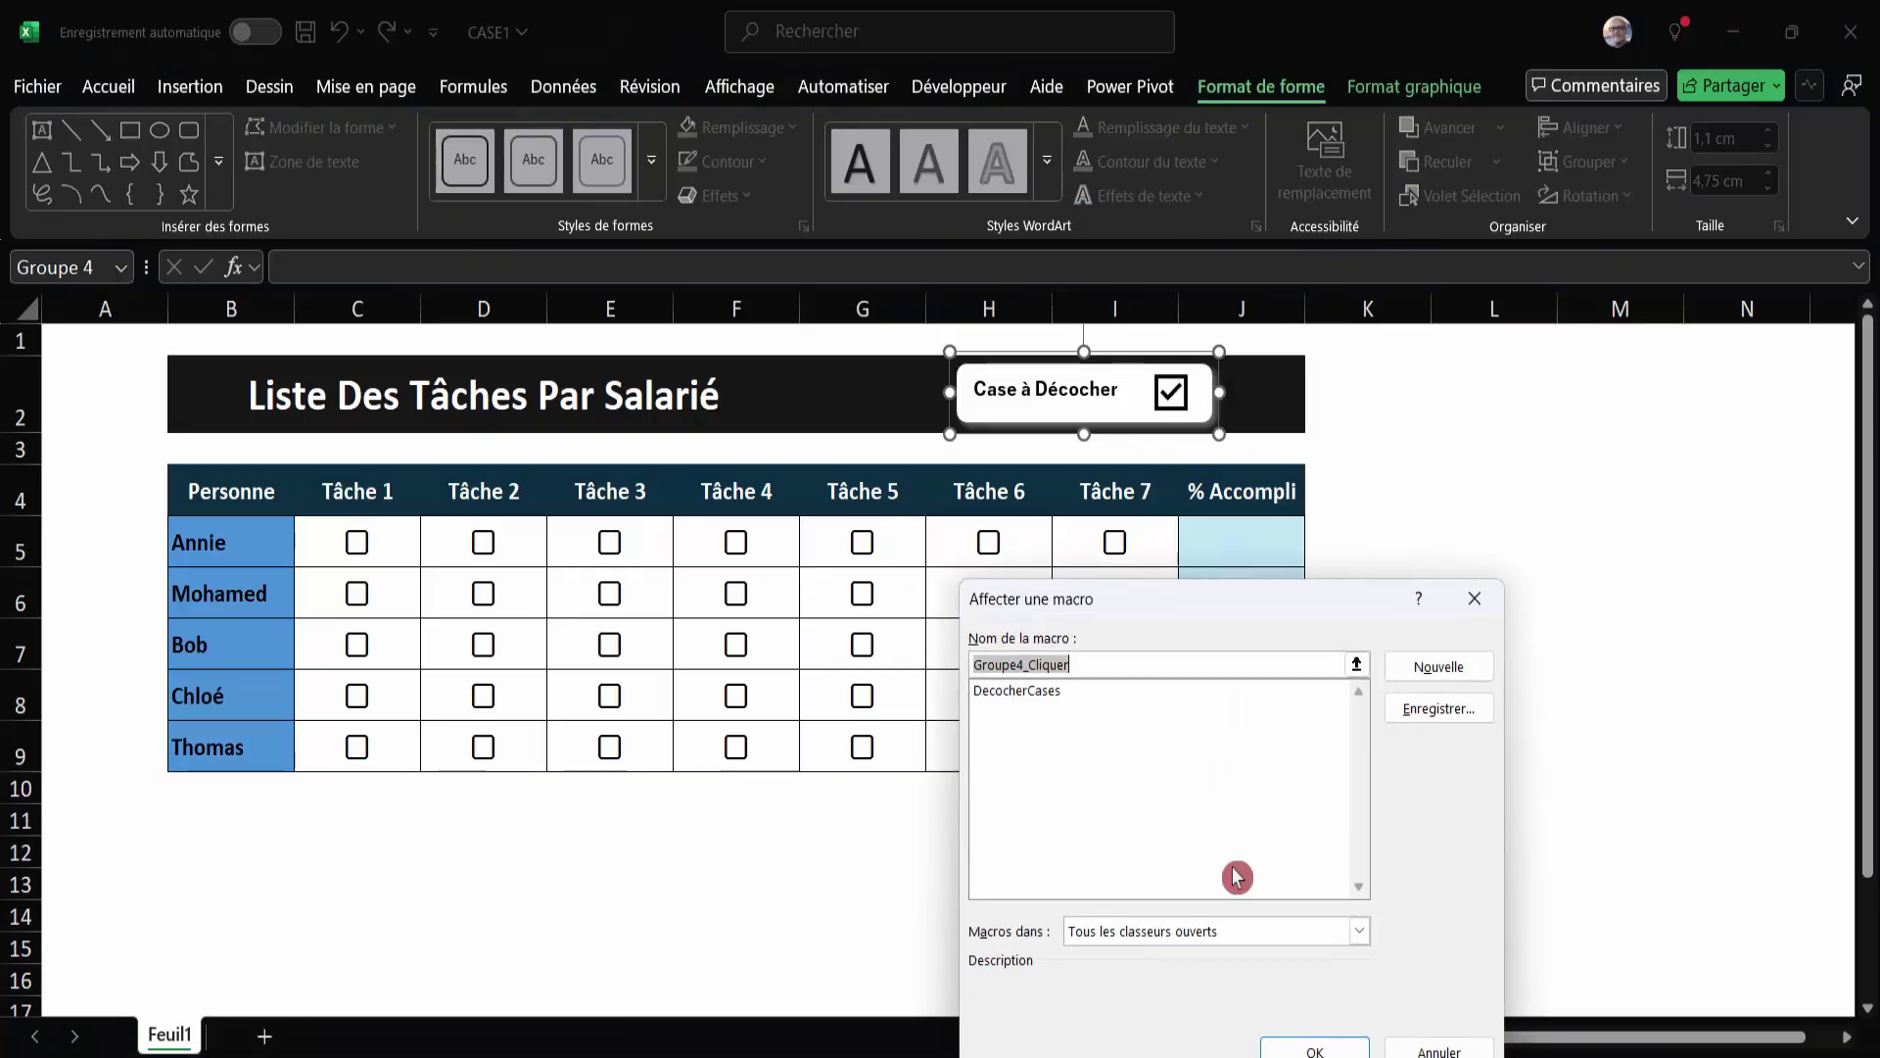
left_click(1018, 696)
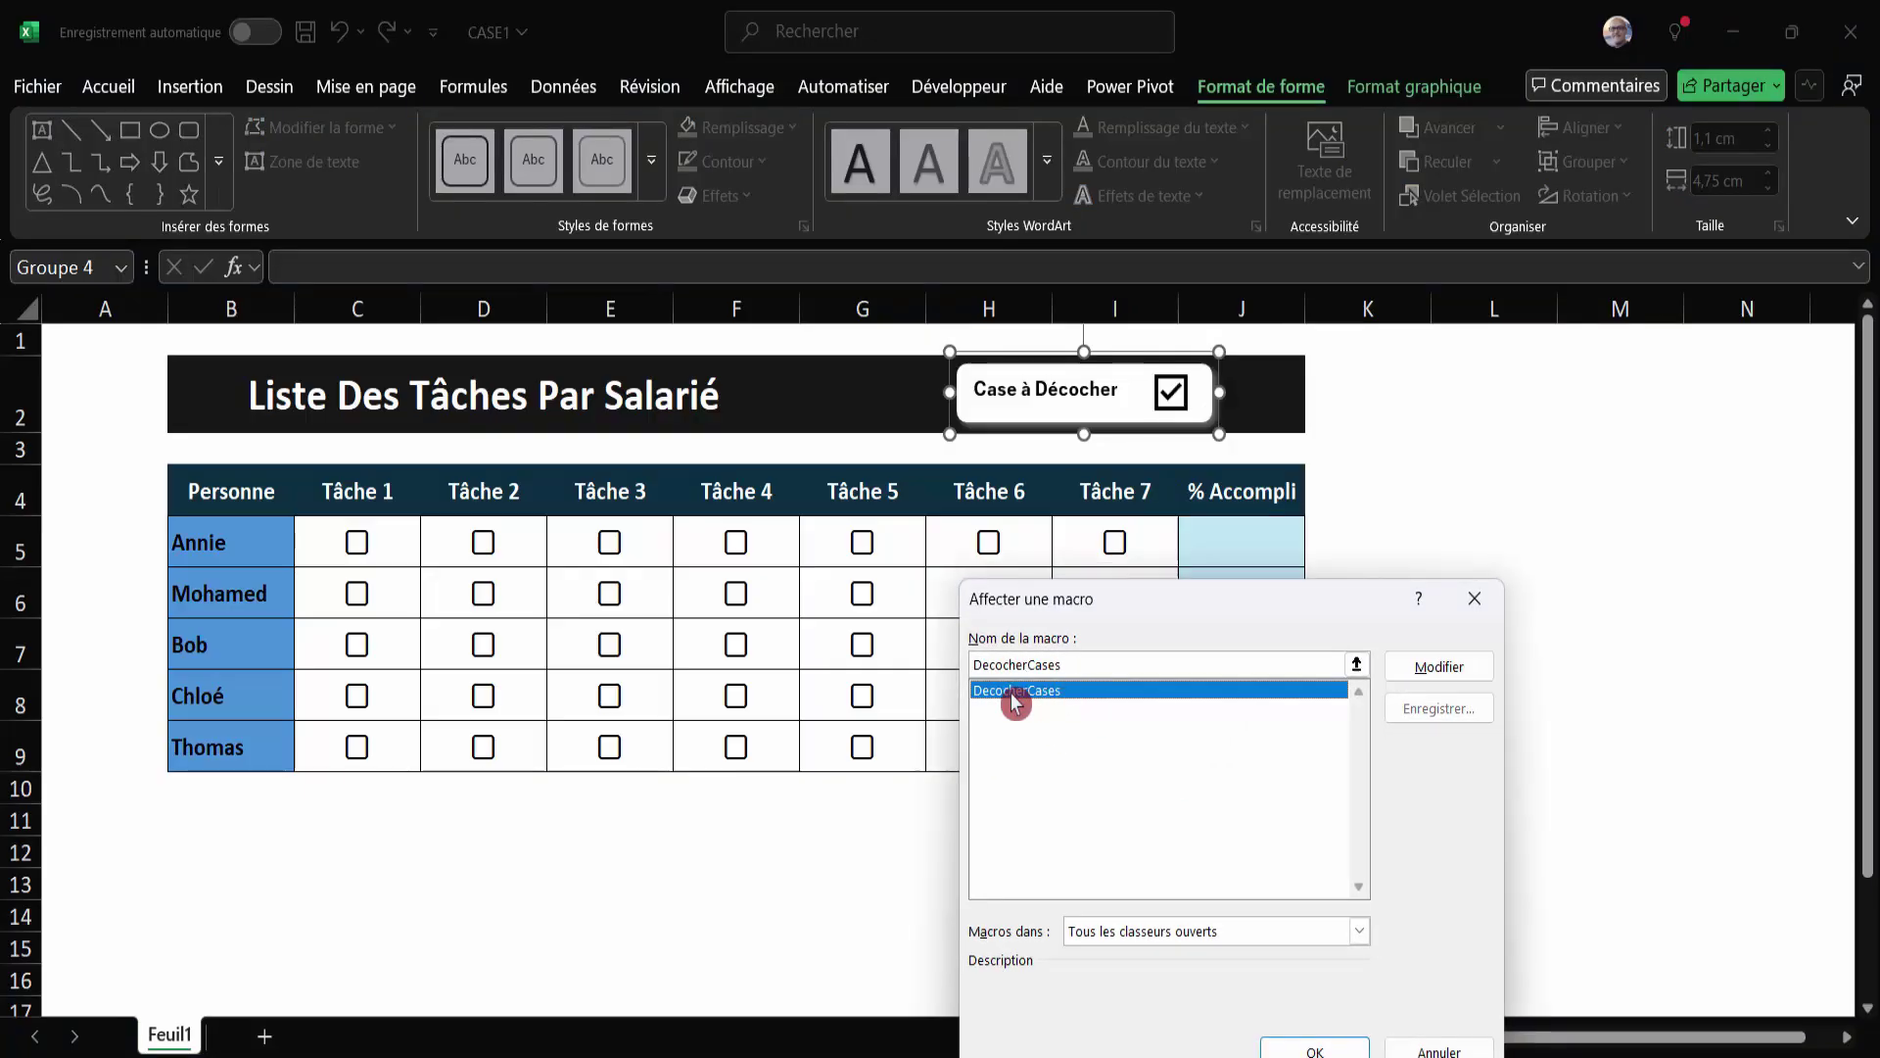
left_click(1338, 1043)
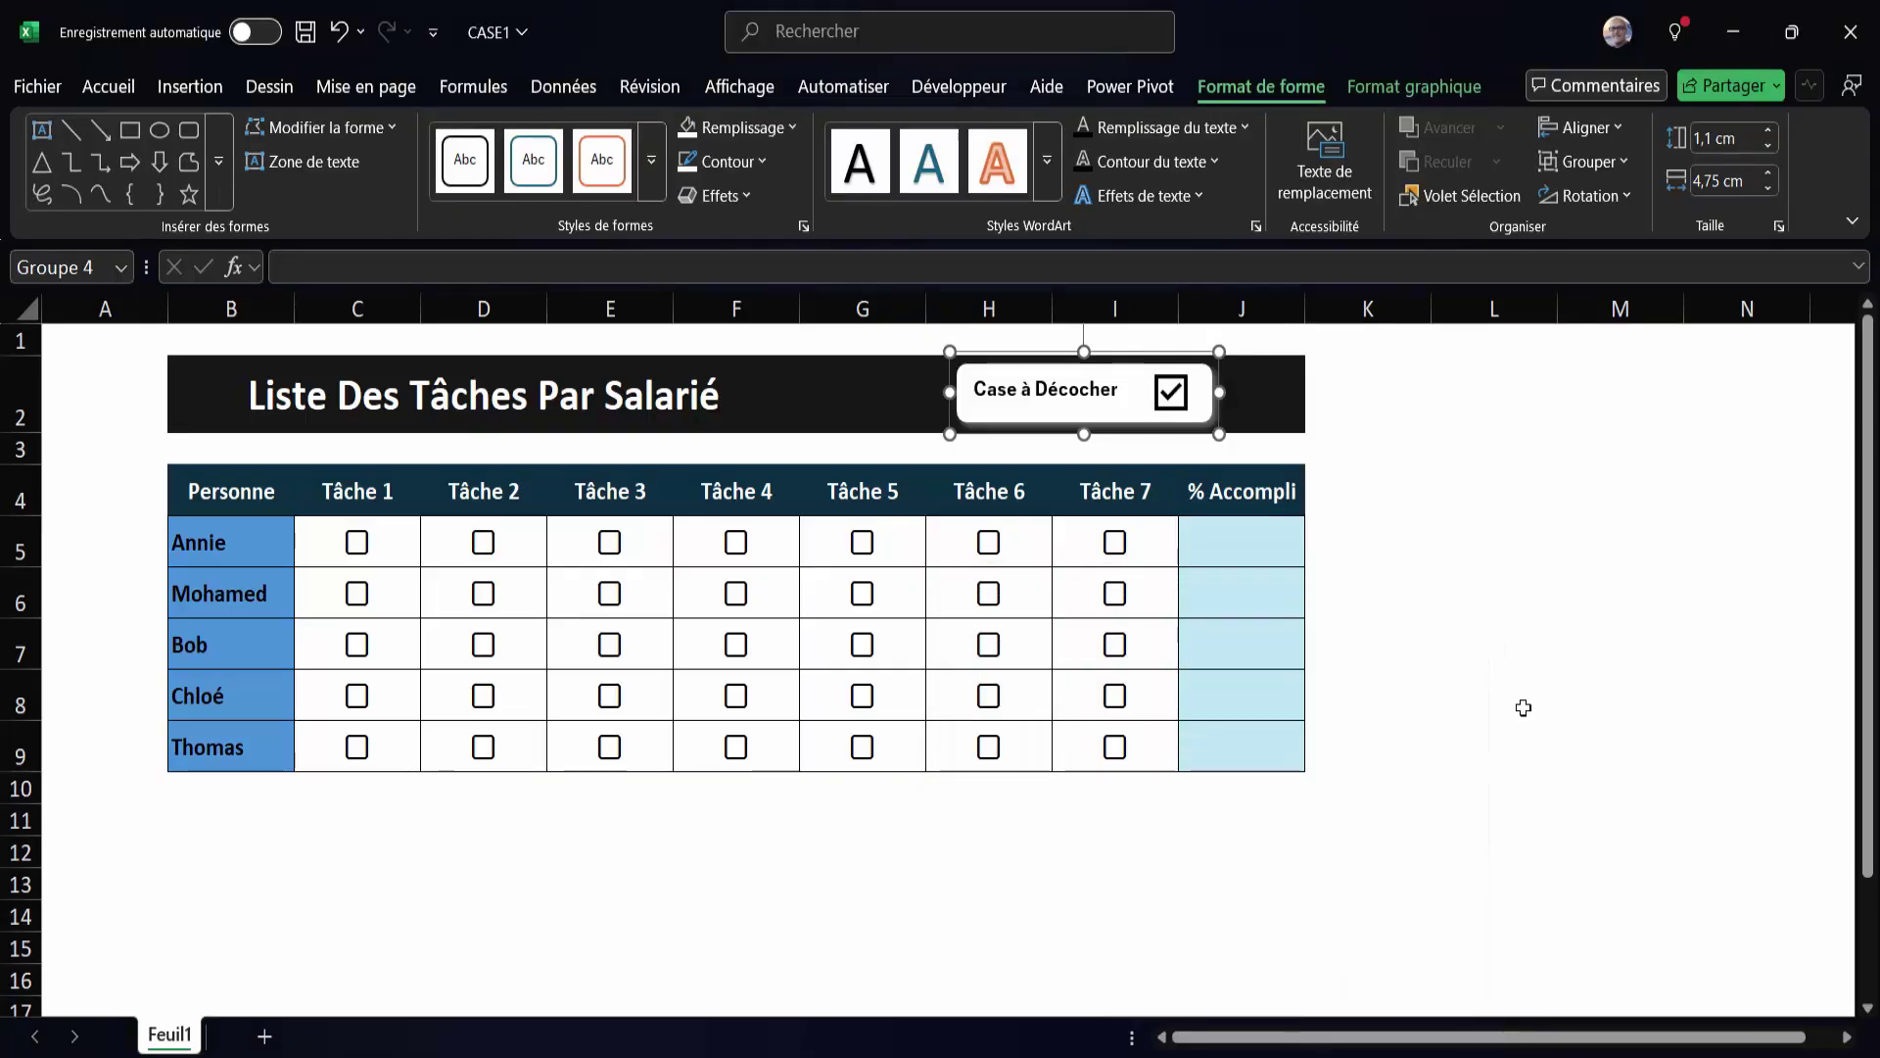
left_click(1522, 691)
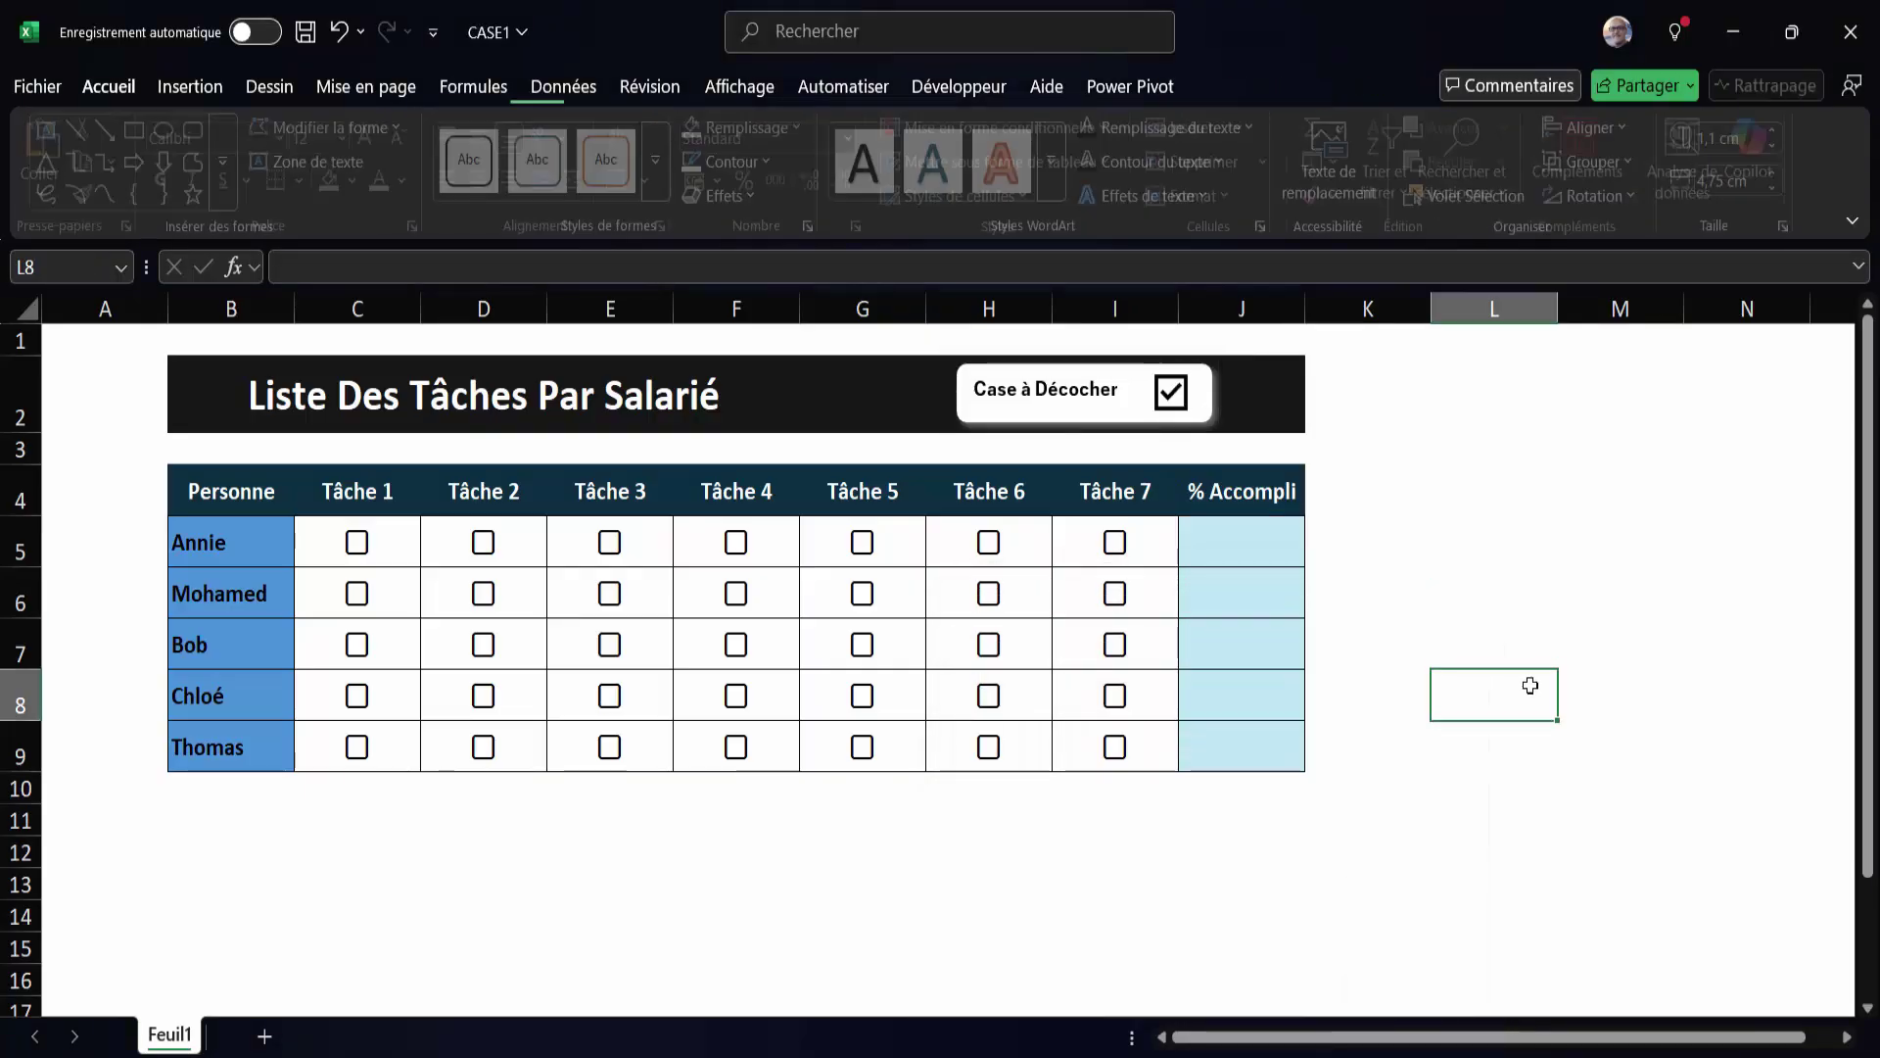
left_click(609, 542)
left_click(736, 541)
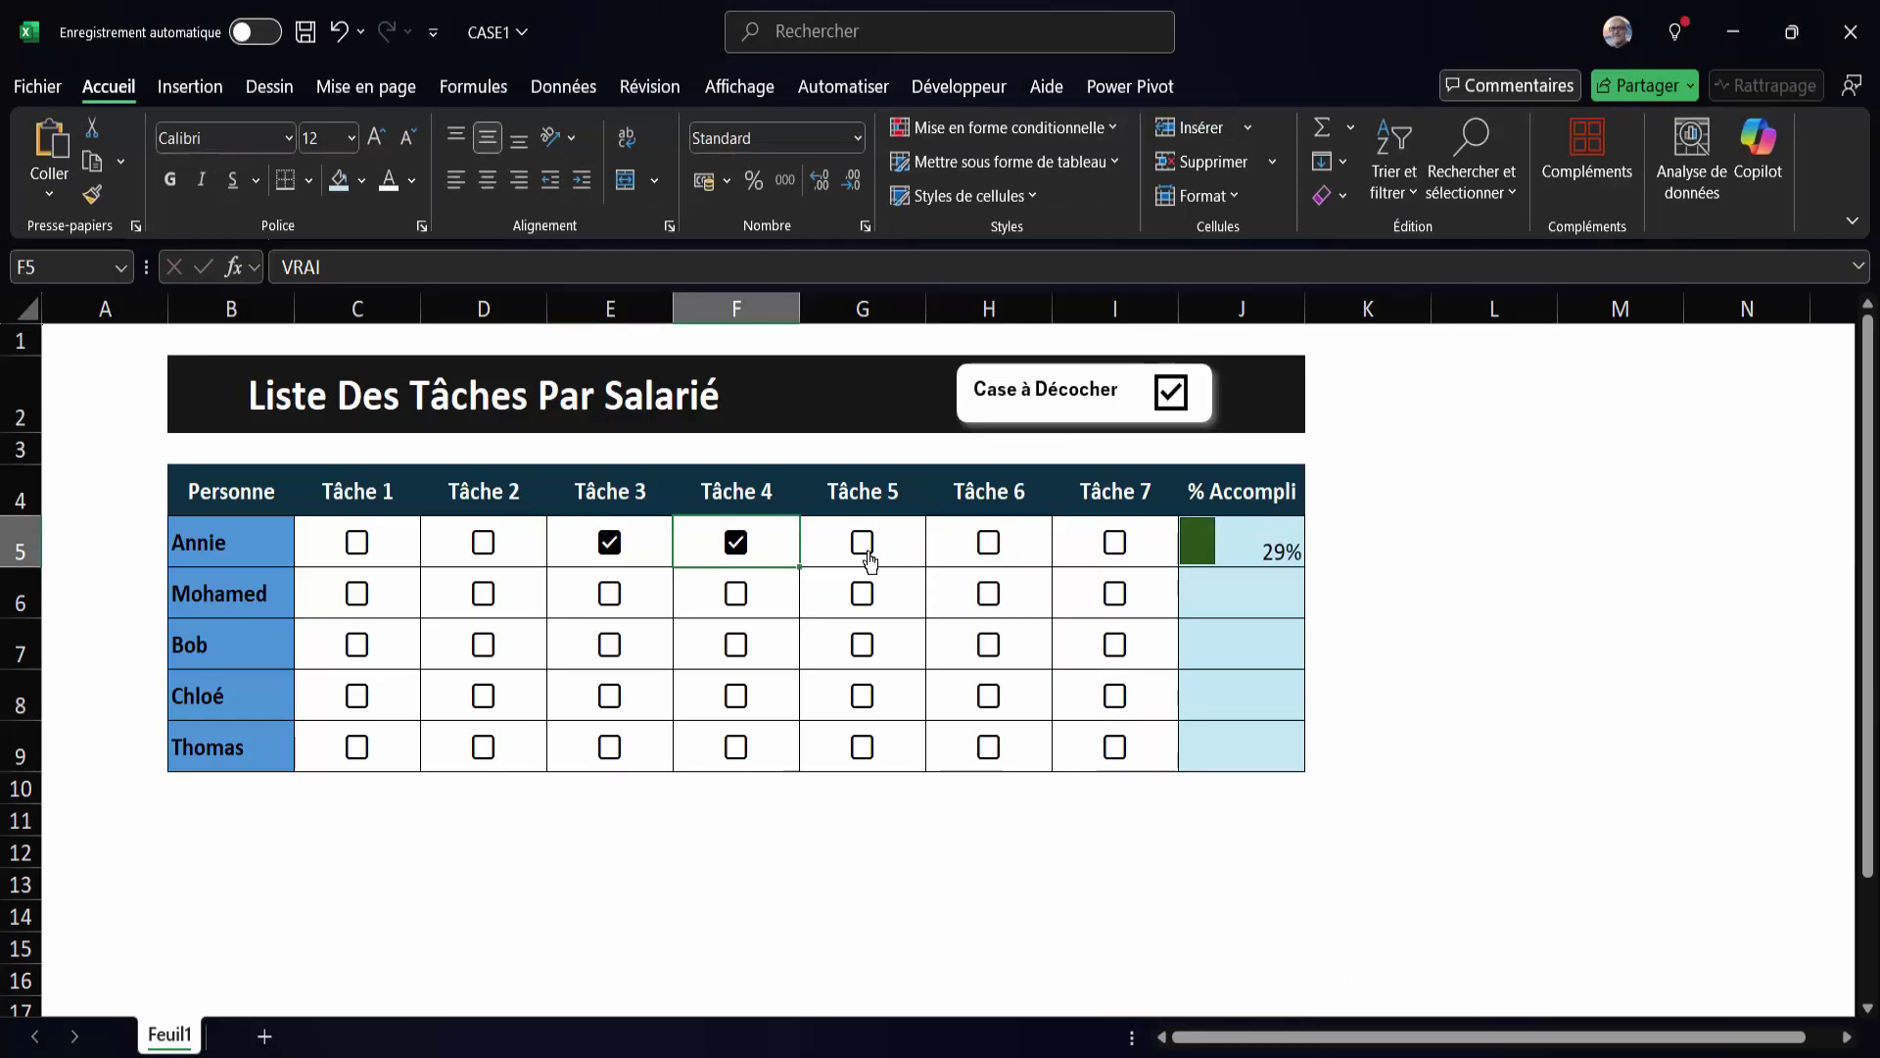
left_click(864, 548)
left_click(988, 543)
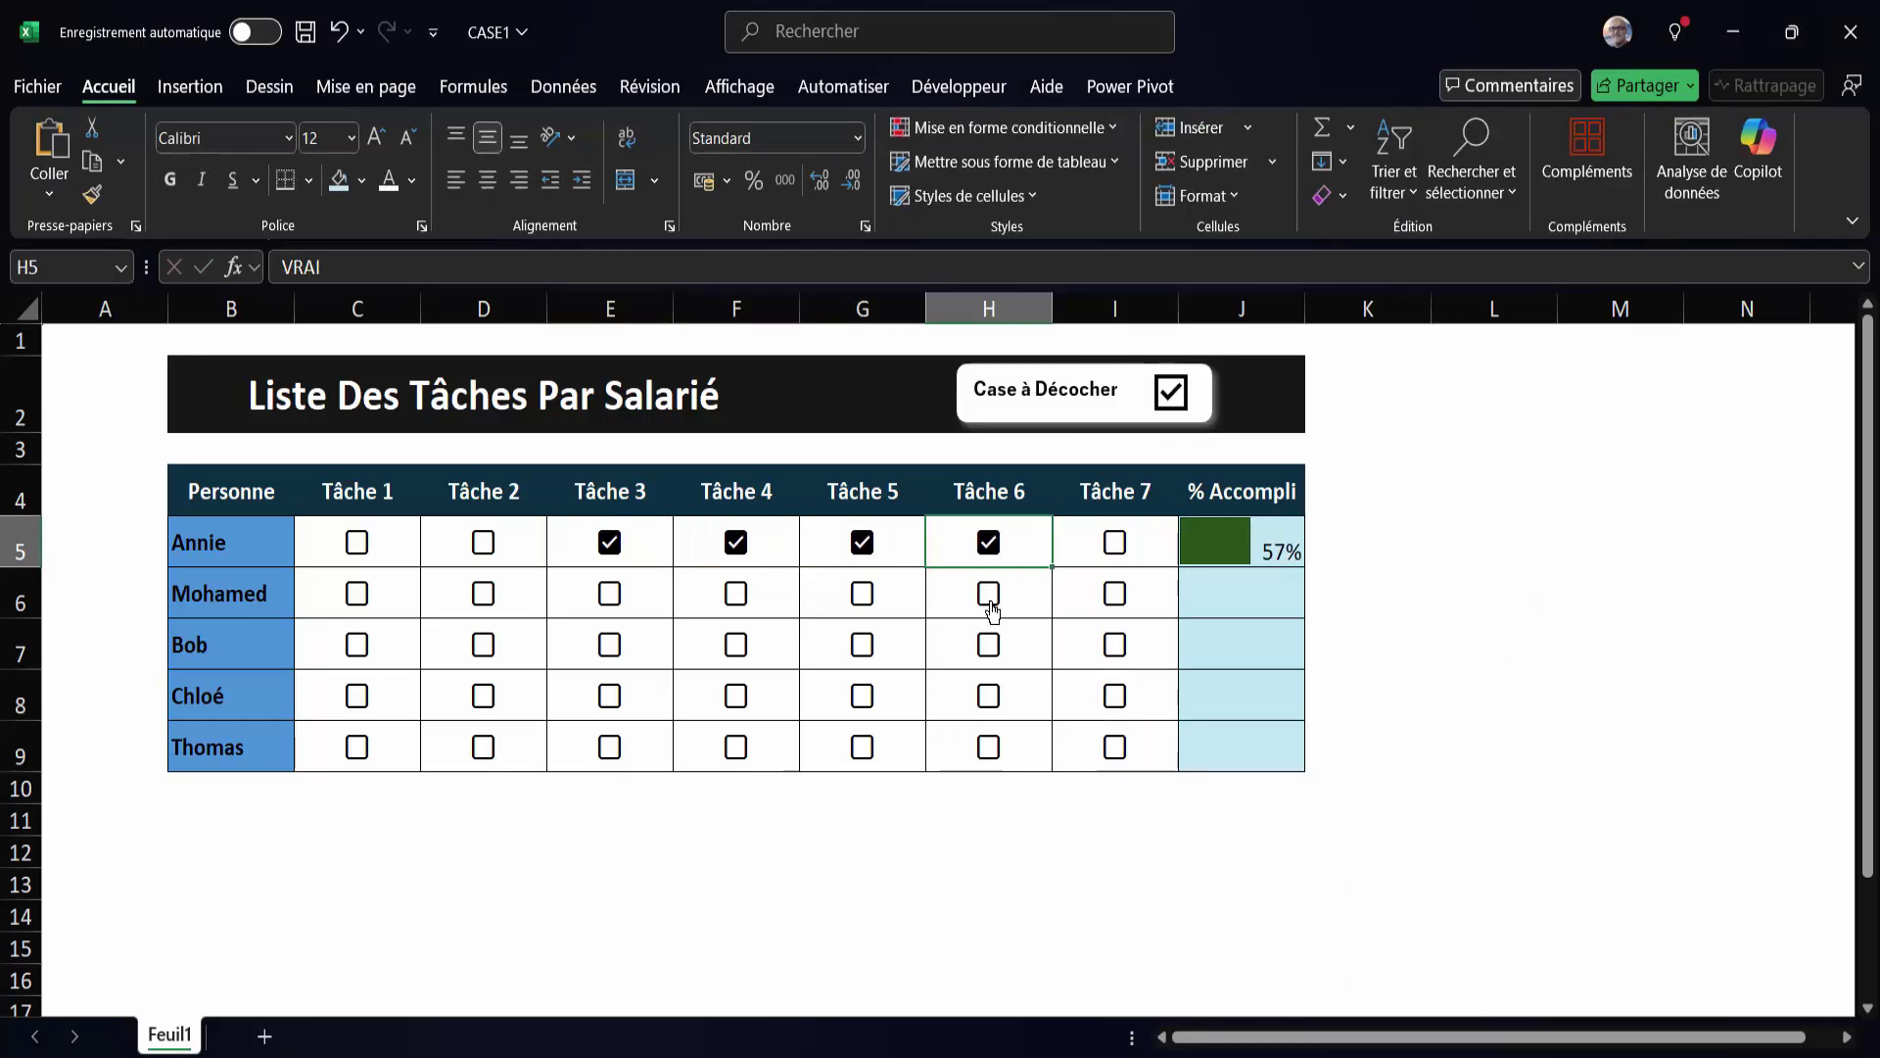
left_click(989, 595)
left_click(991, 646)
left_click(989, 697)
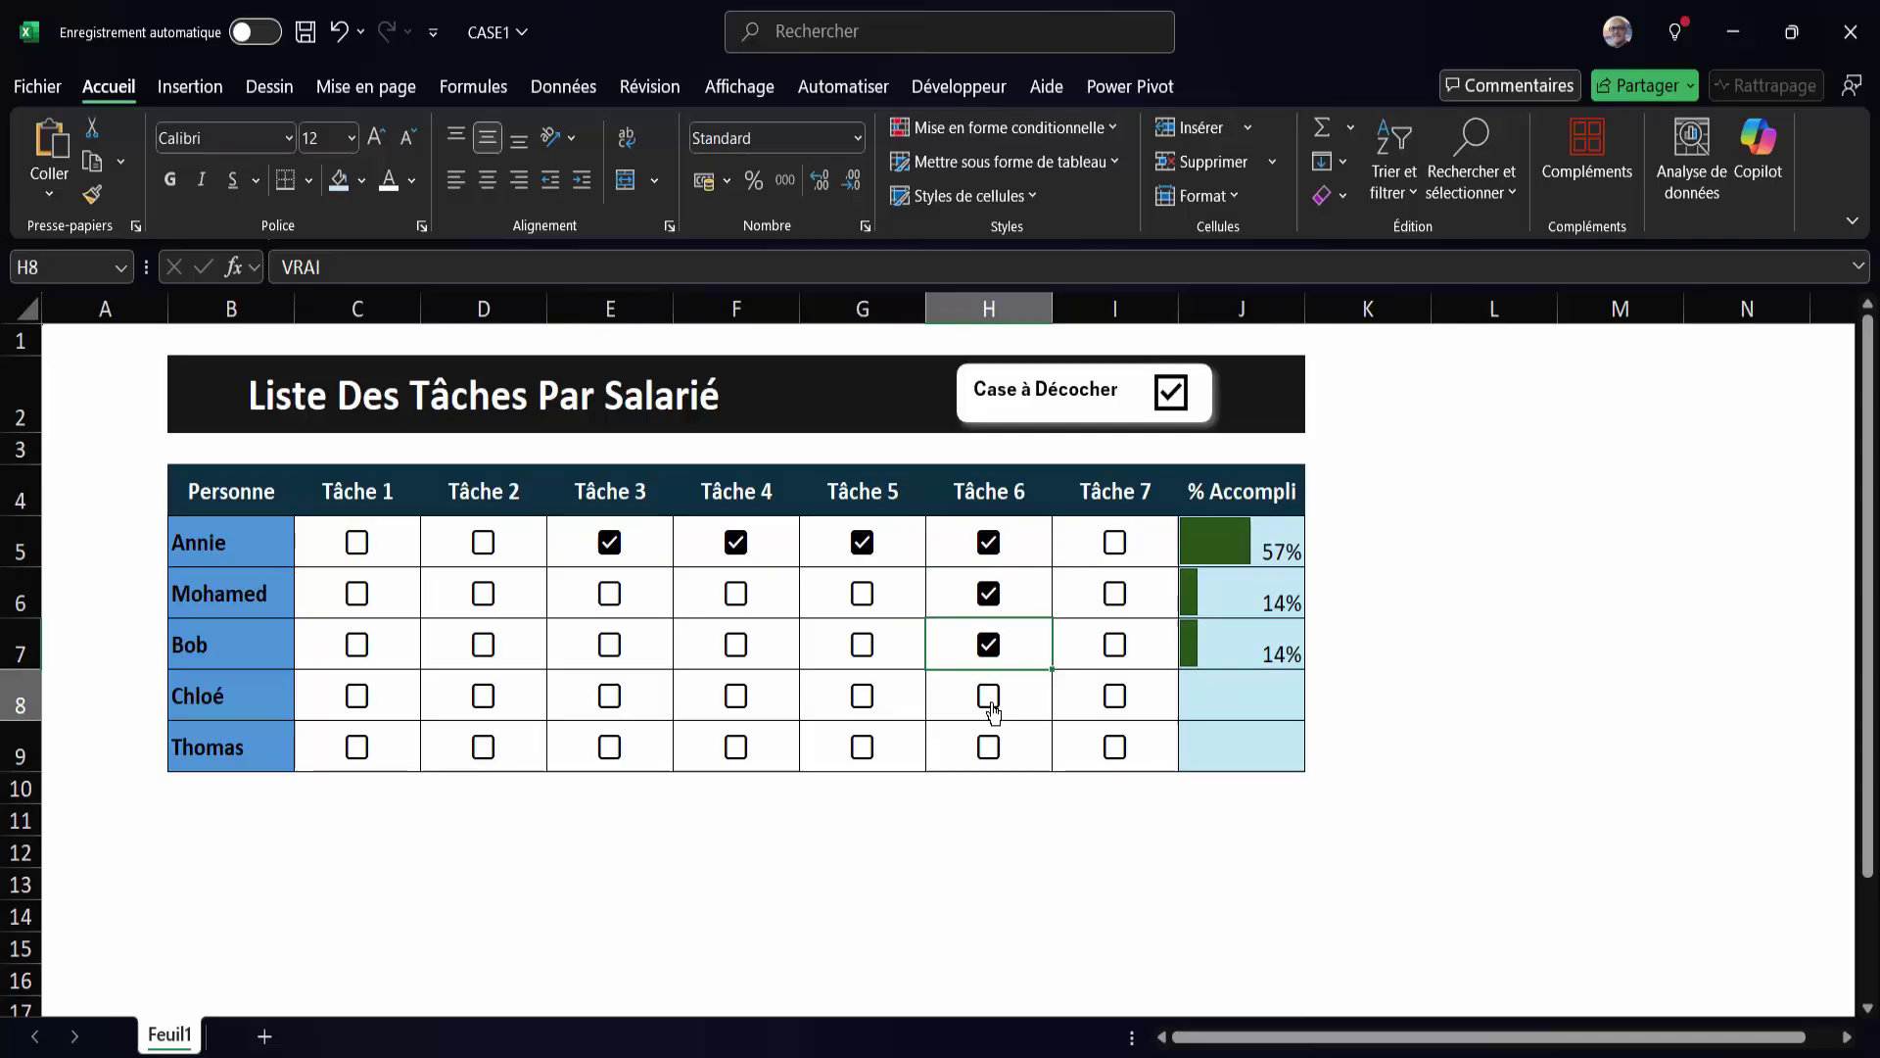
left_click(862, 698)
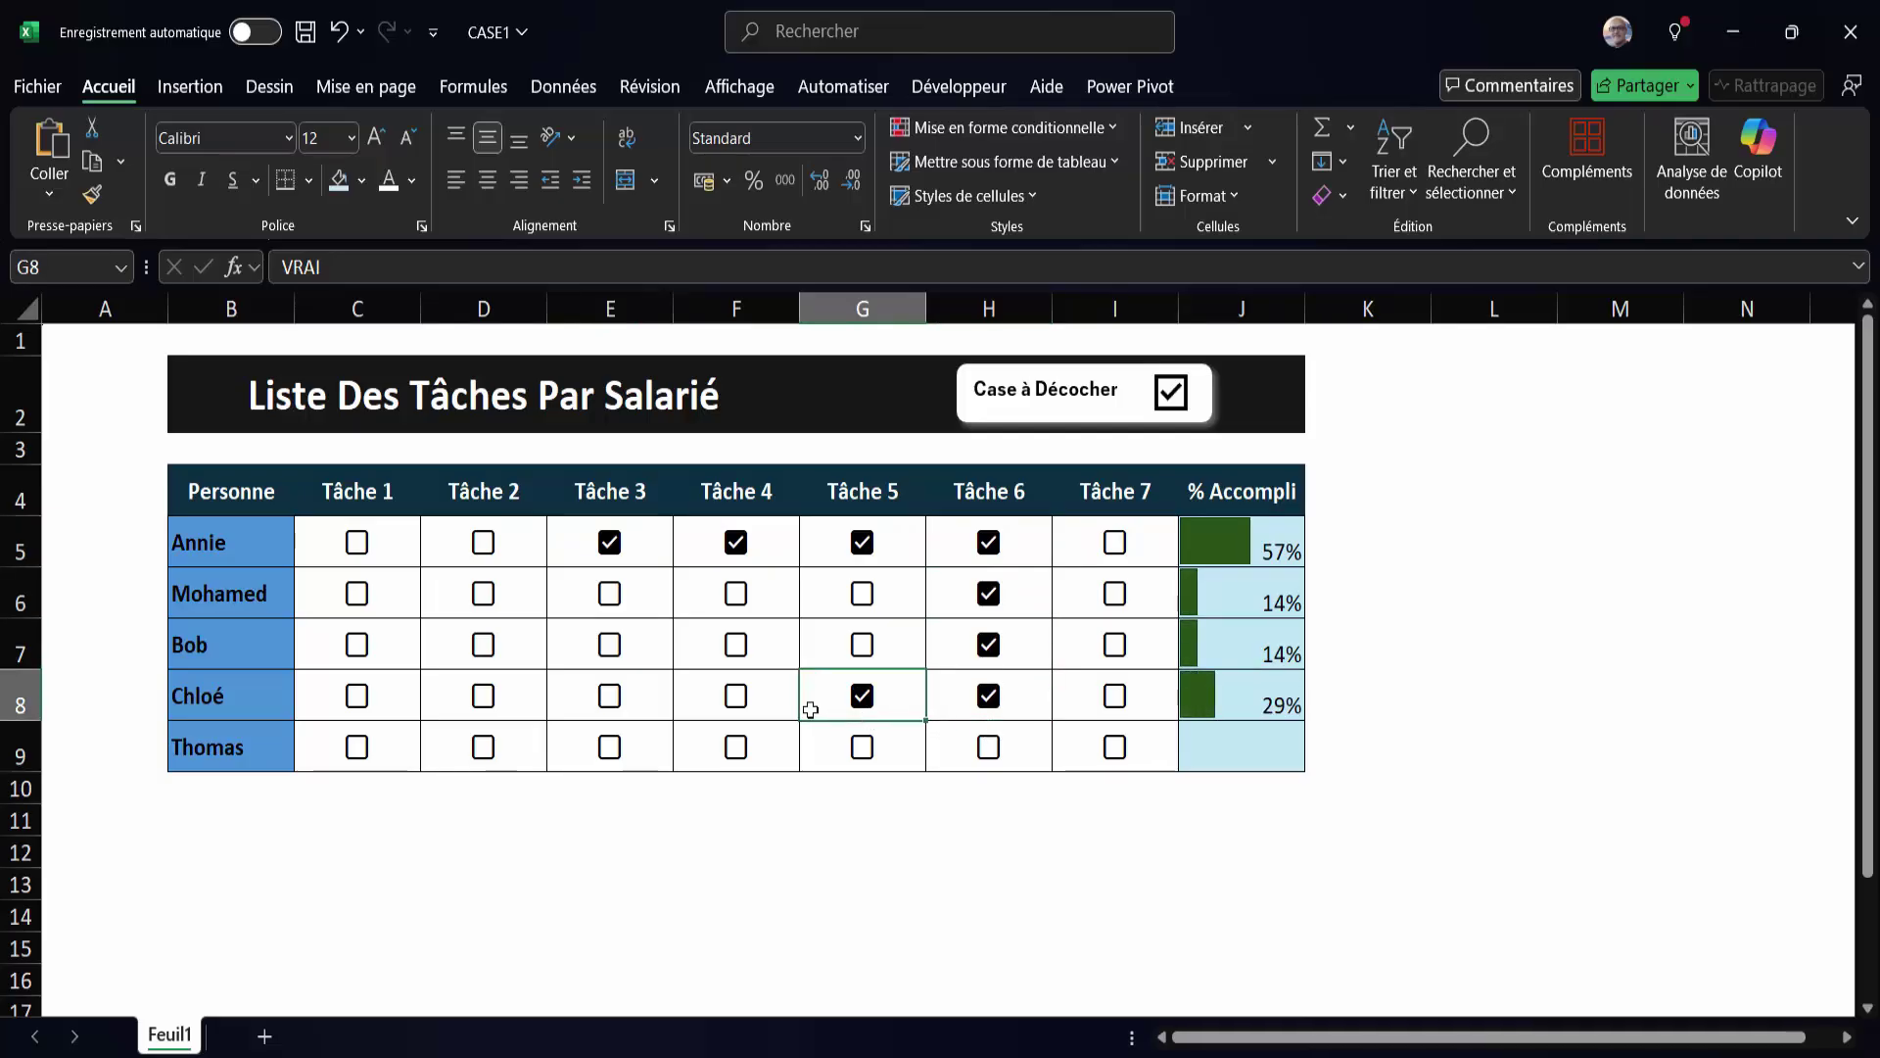
left_click(739, 701)
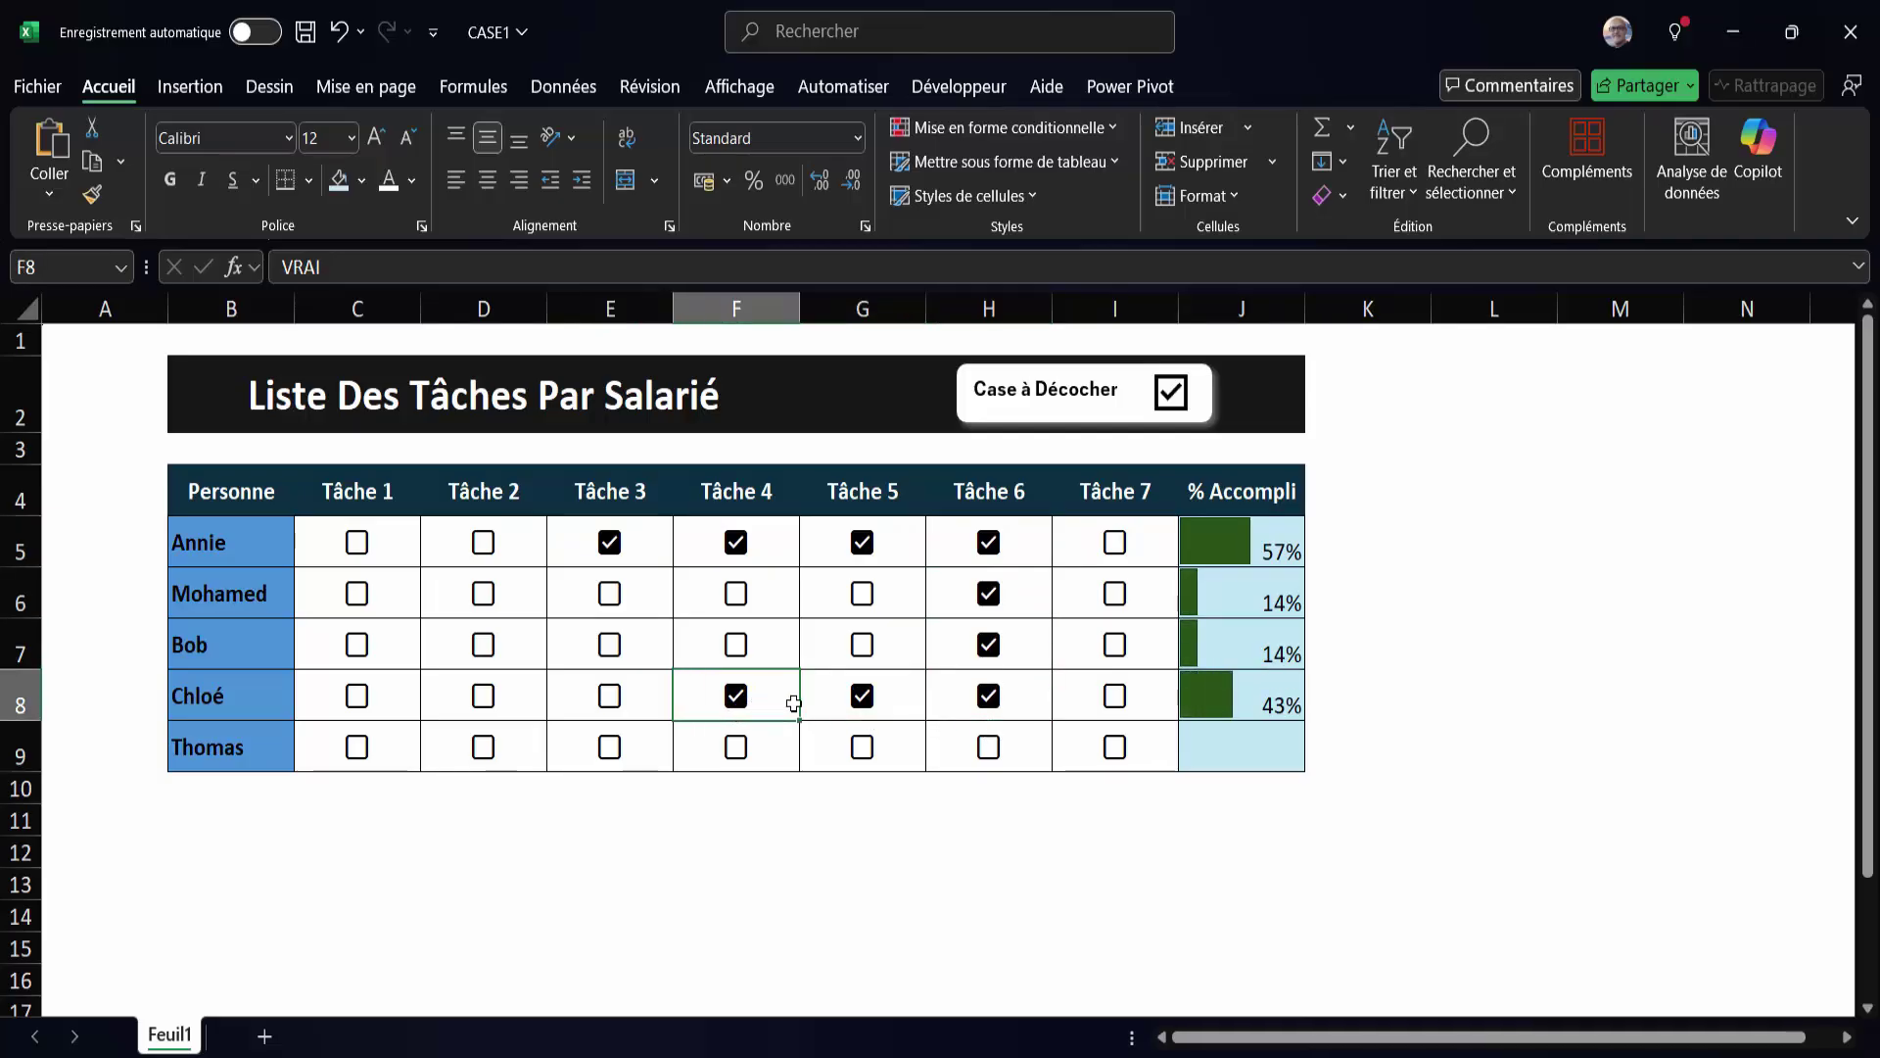
left_click(1090, 395)
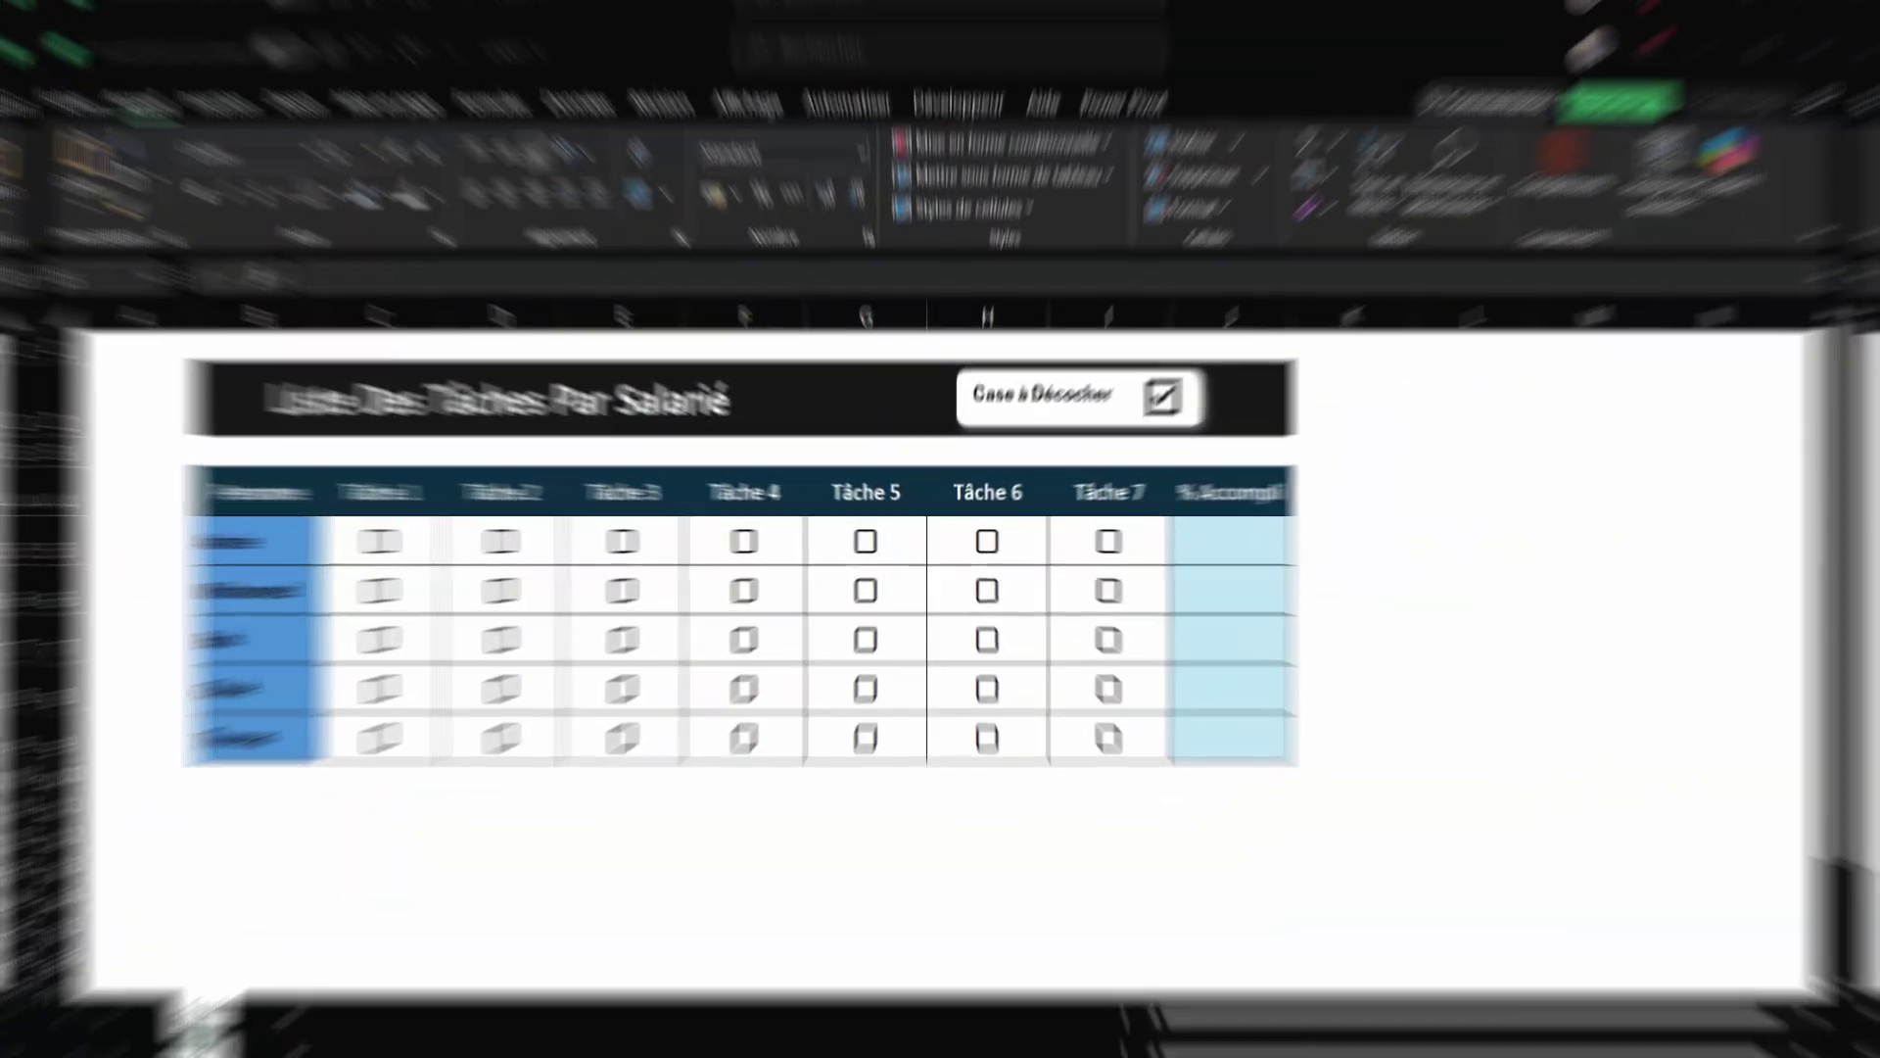